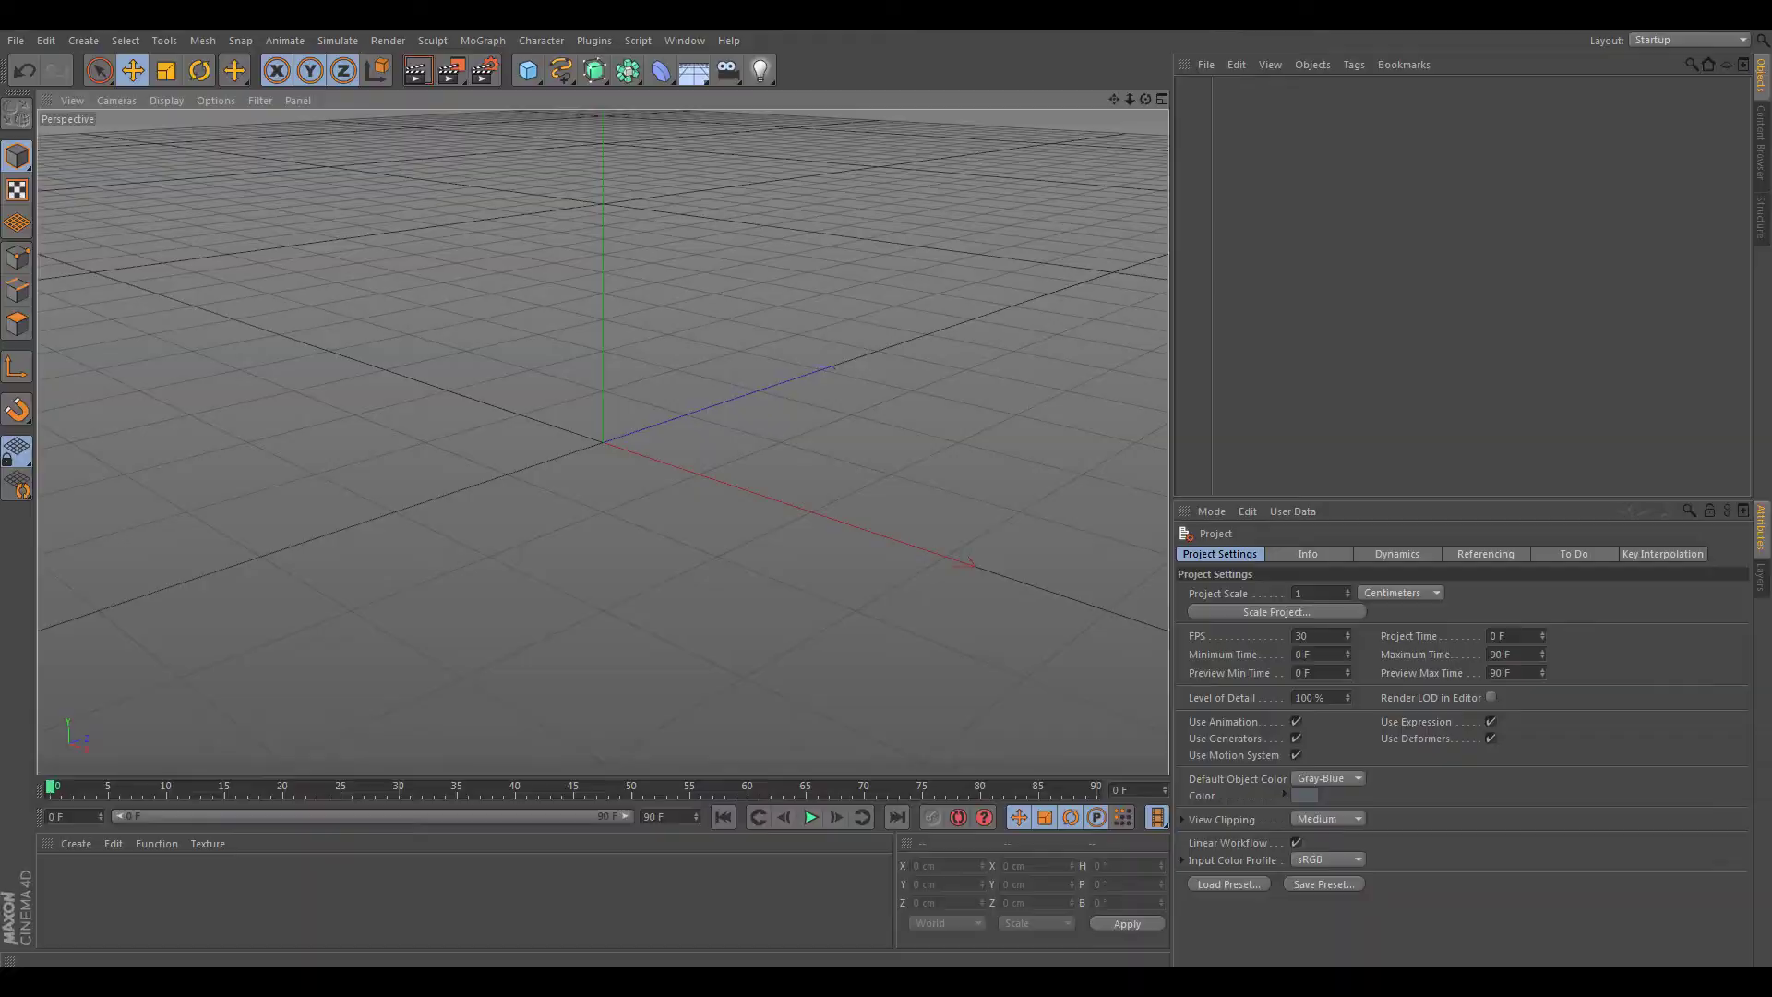
- Add a cube and size it into a thin 120 × 3.9 × 120 cm floor tile
{"action": "left_click_drag", "start_coordinate": [527, 70], "coordinate": [766, 127]}
{"action": "left_click_drag", "start_coordinate": [701, 182], "coordinate": [665, 96]}
{"action": "left_click_drag", "start_coordinate": [599, 419], "coordinate": [663, 472]}
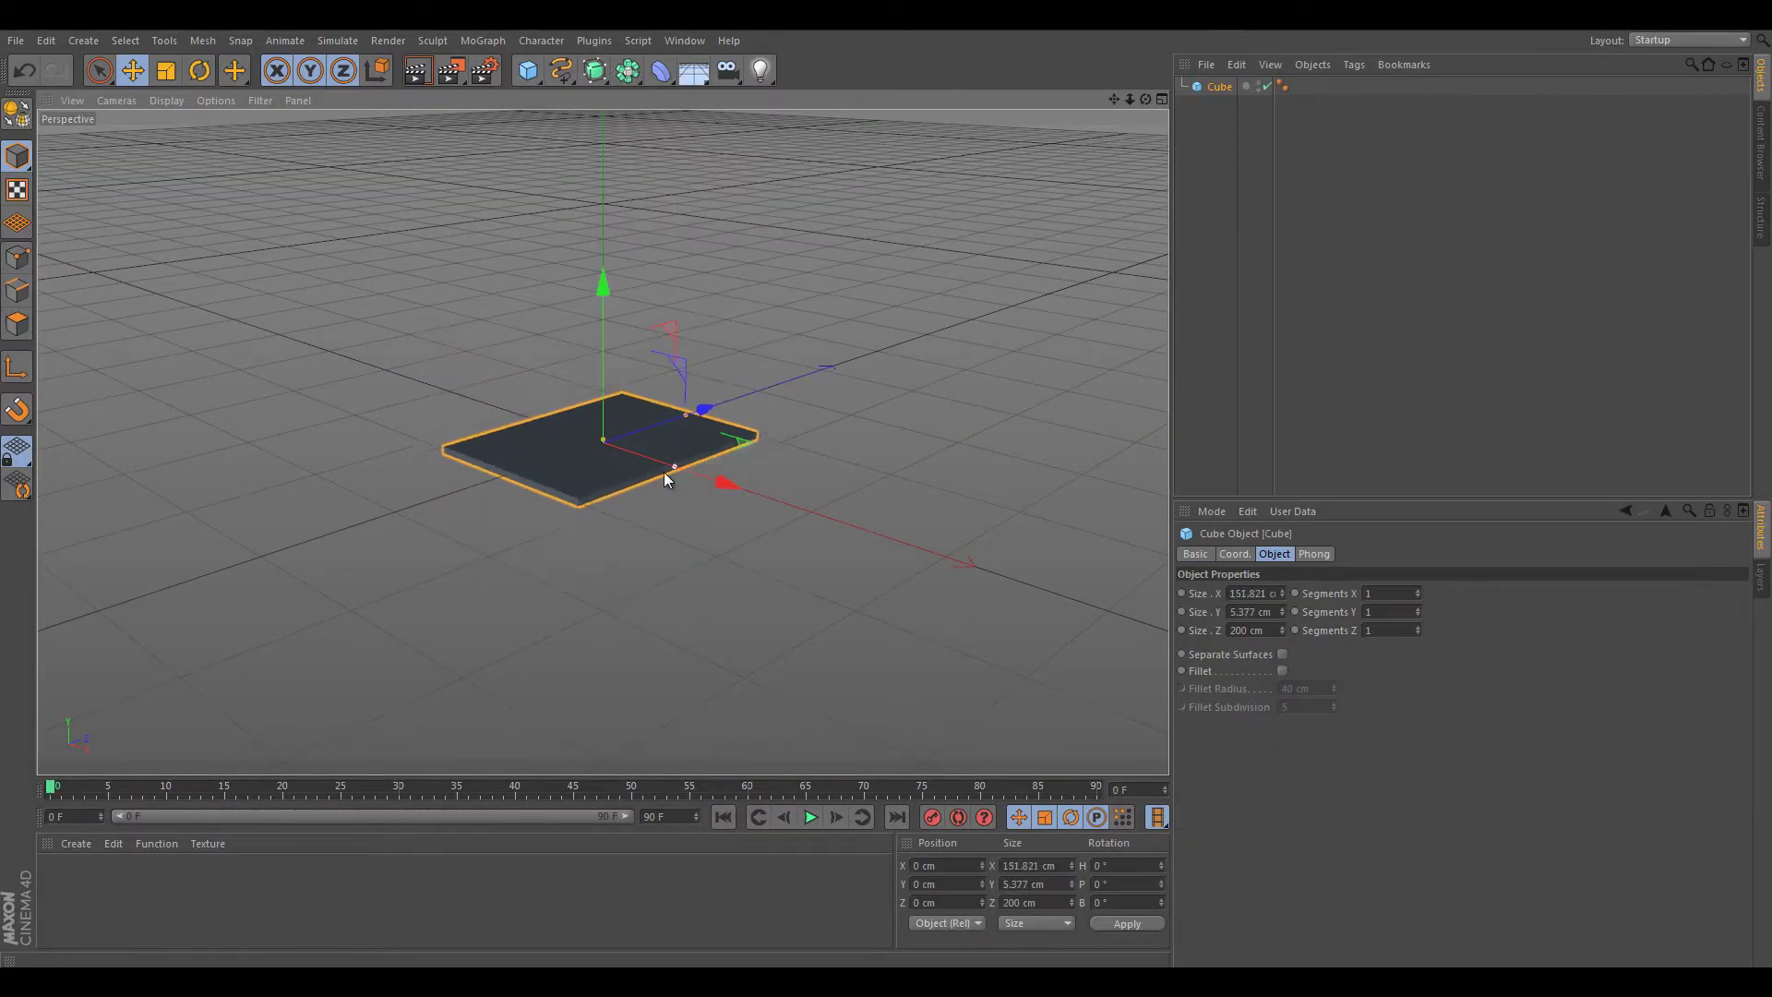
{"action": "left_click_drag", "start_coordinate": [1097, 137], "coordinate": [869, 893], "text": "alt"}
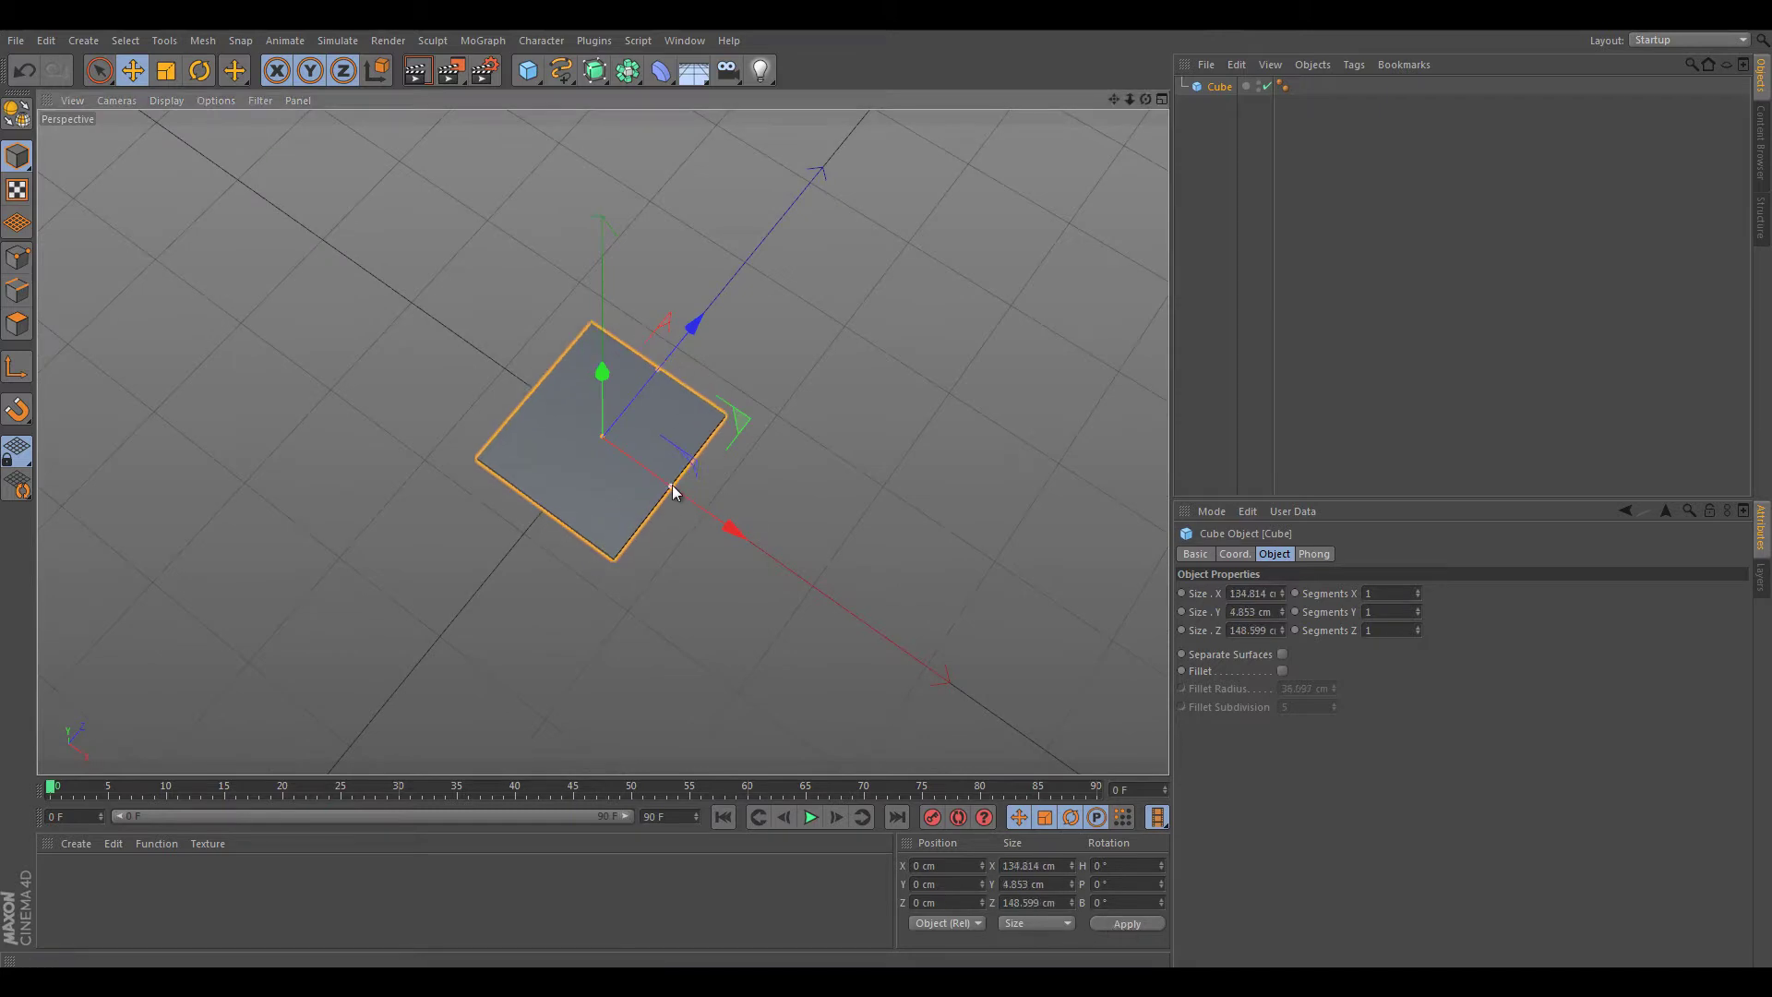
{"action": "left_click_drag", "start_coordinate": [657, 476], "coordinate": [681, 492]}
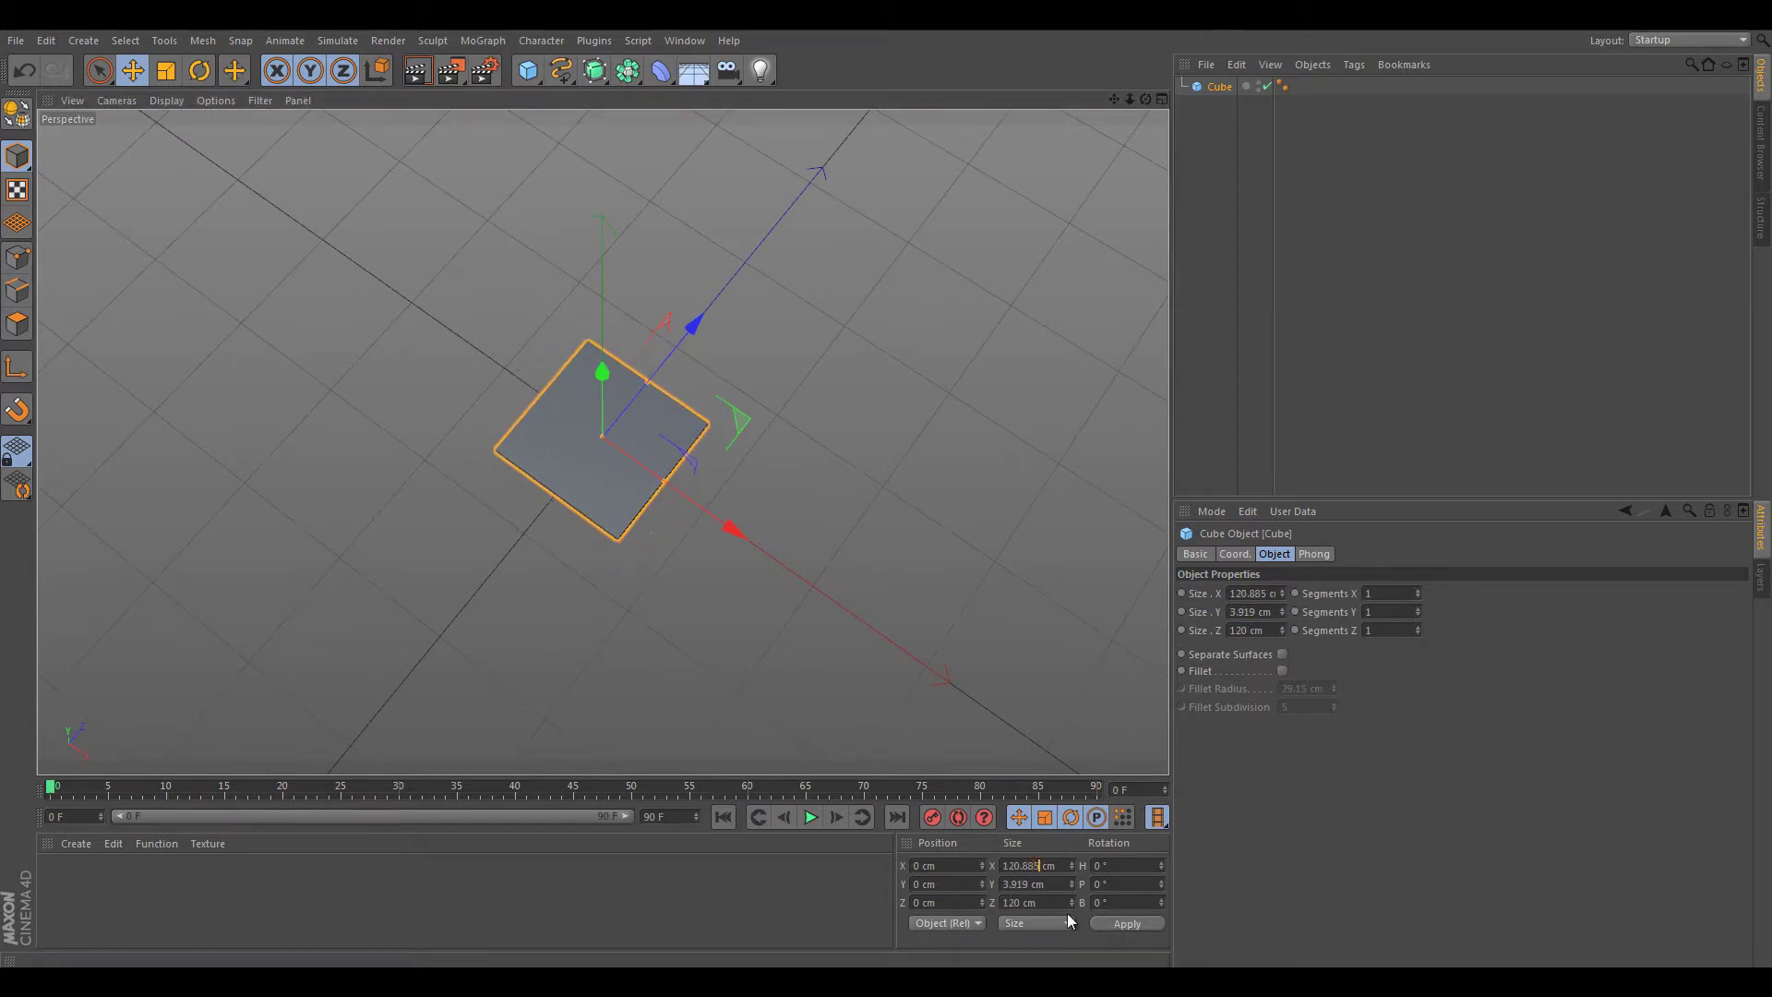
{"action": "key", "text": "Return"}
- Duplicate the tile about 119 cm along Z so the copy sits beside the first
{"action": "key", "text": "ctrl+c"}
{"action": "key", "text": "ctrl+v"}
{"action": "key", "text": "F5"}
{"action": "key", "text": "F2"}
{"action": "left_click_drag", "start_coordinate": [603, 317], "coordinate": [618, 129]}
- Copy both tiles downward to extend the column to four tiles
{"action": "scroll", "coordinate": [886, 476], "scroll_direction": "up", "scroll_amount": 4}
{"action": "scroll", "coordinate": [610, 148], "scroll_direction": "up", "scroll_amount": 3}
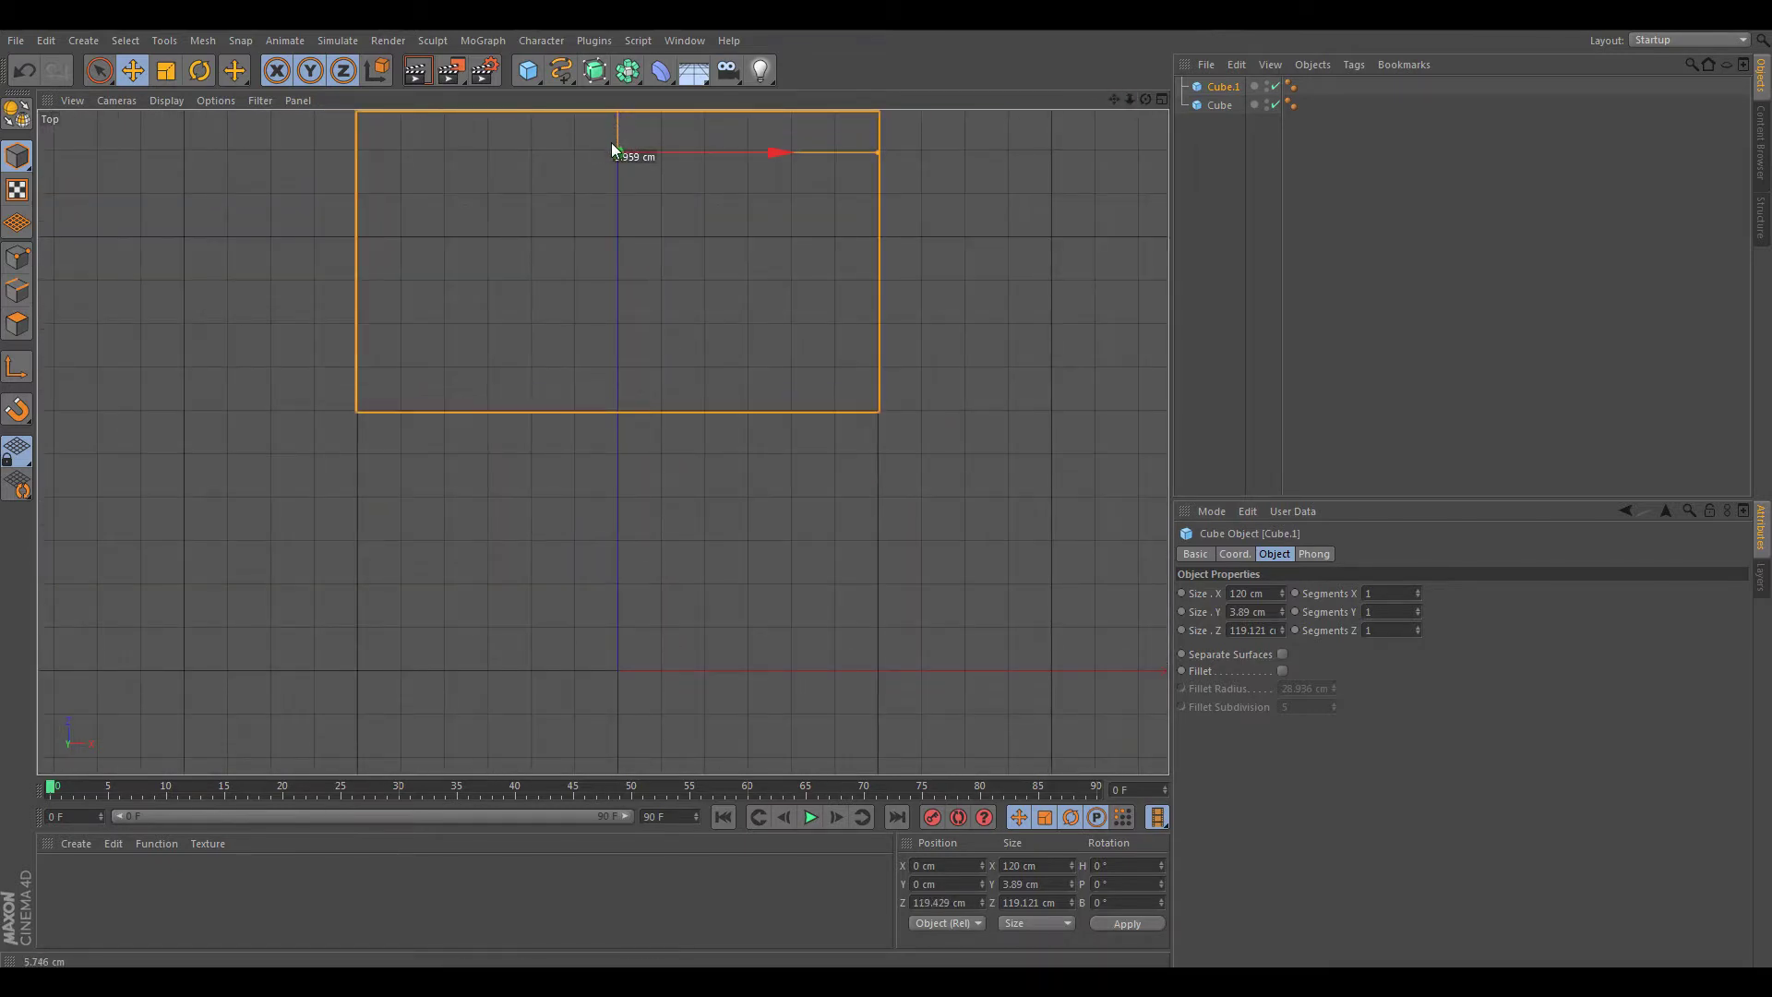
{"action": "left_click", "coordinate": [1218, 105], "text": "shift"}
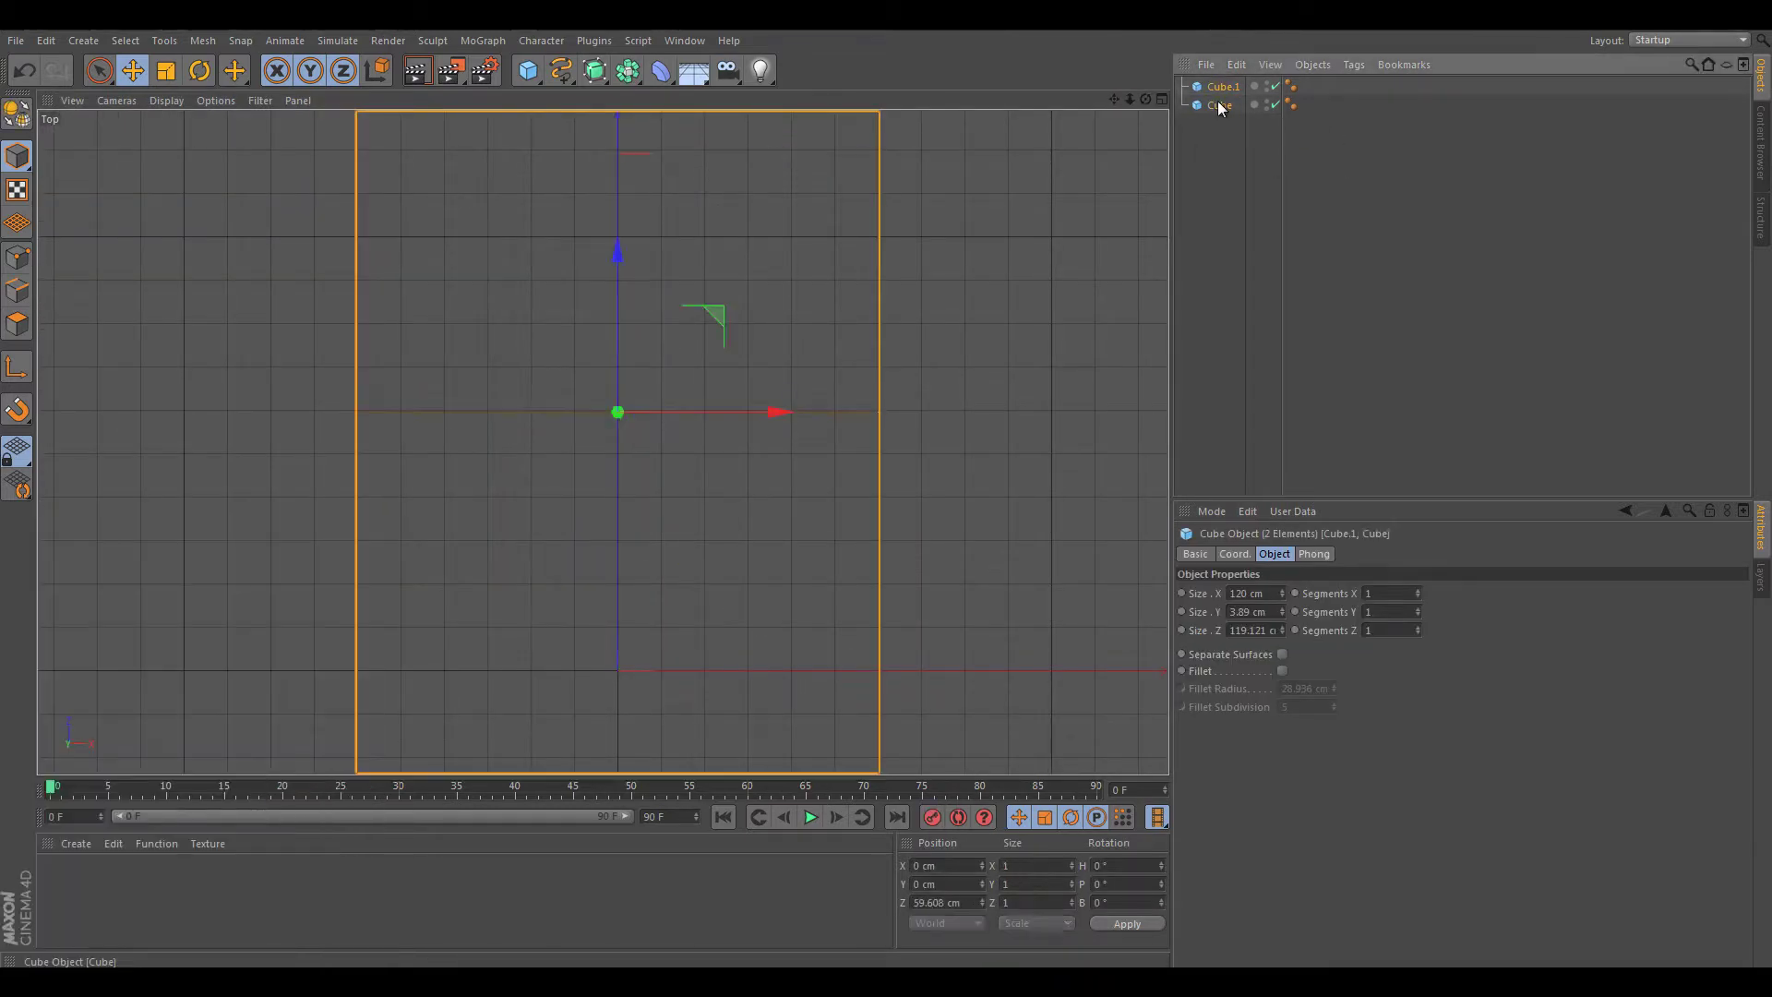
{"action": "left_click_drag", "start_coordinate": [610, 247], "coordinate": [609, 755]}
{"action": "scroll", "coordinate": [951, 230], "scroll_direction": "down", "scroll_amount": 4}
{"action": "scroll", "coordinate": [595, 264], "scroll_direction": "up", "scroll_amount": 3}
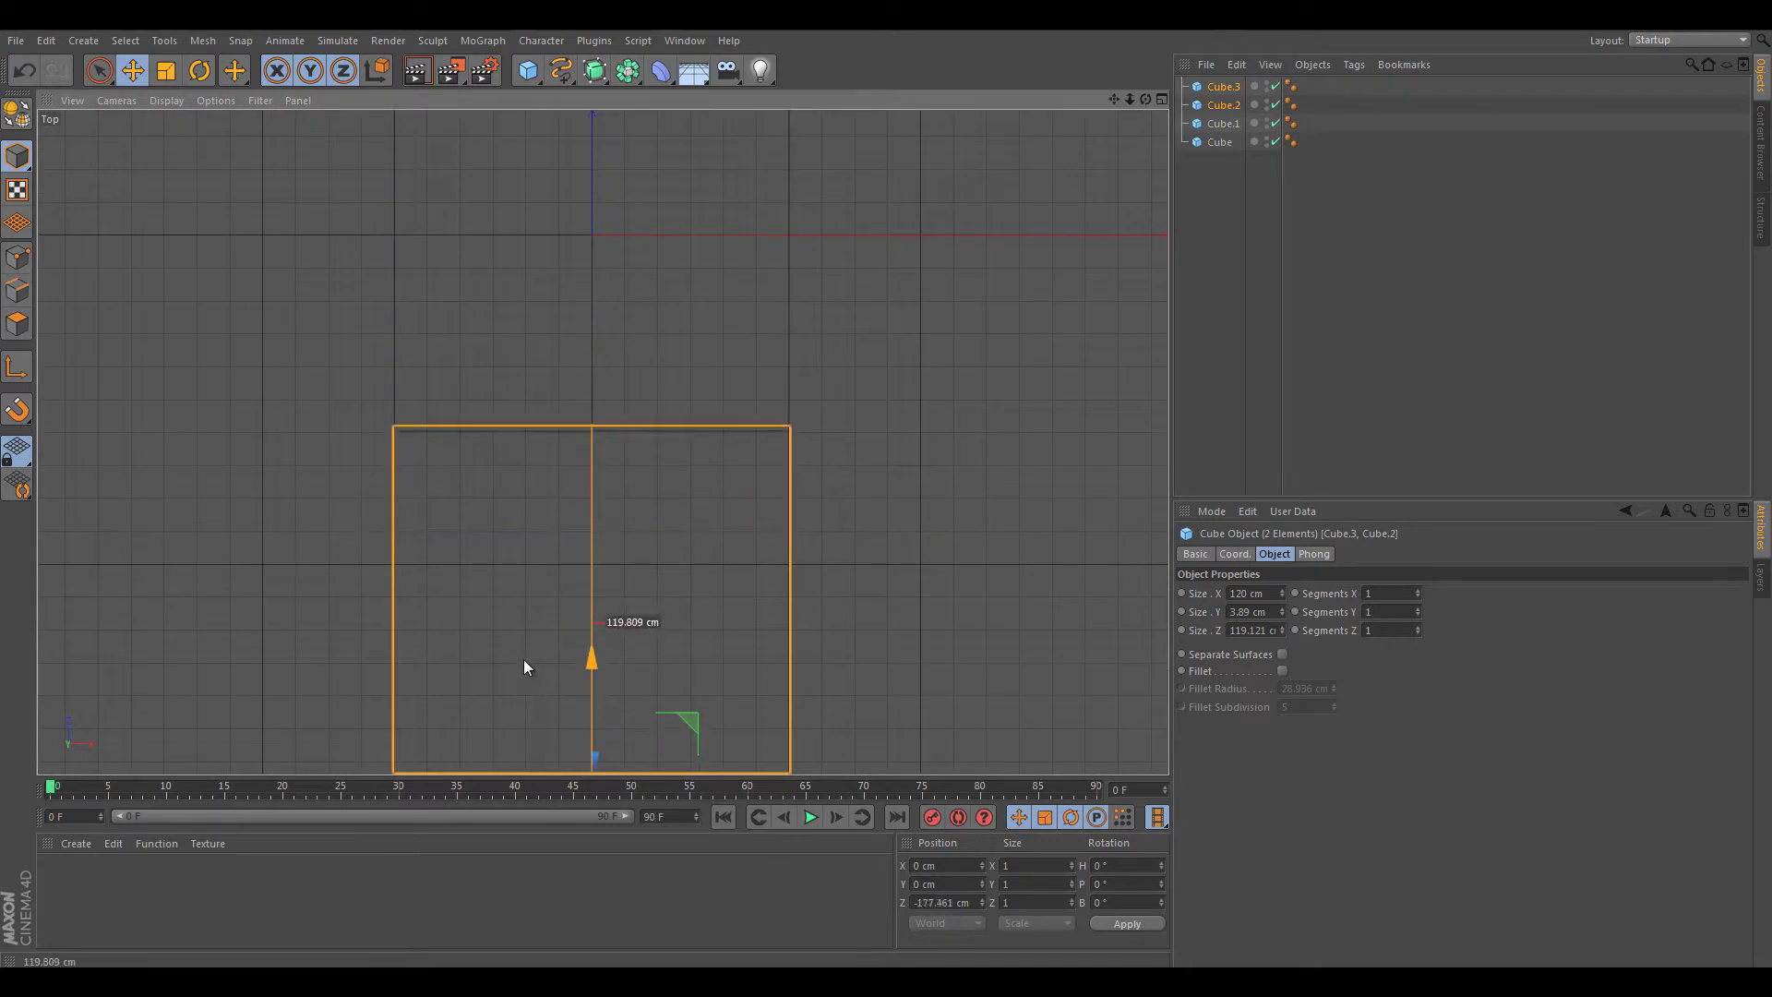
{"action": "scroll", "coordinate": [886, 489], "scroll_direction": "down", "scroll_amount": 4}
- Copy the four tiles sideways into a second column
{"action": "key", "text": "ctrl+a"}
{"action": "key", "text": "ctrl+c"}
{"action": "key", "text": "ctrl+v"}
{"action": "left_click_drag", "start_coordinate": [752, 448], "coordinate": [823, 447]}
{"action": "scroll", "coordinate": [1113, 288], "scroll_direction": "up", "scroll_amount": 4}
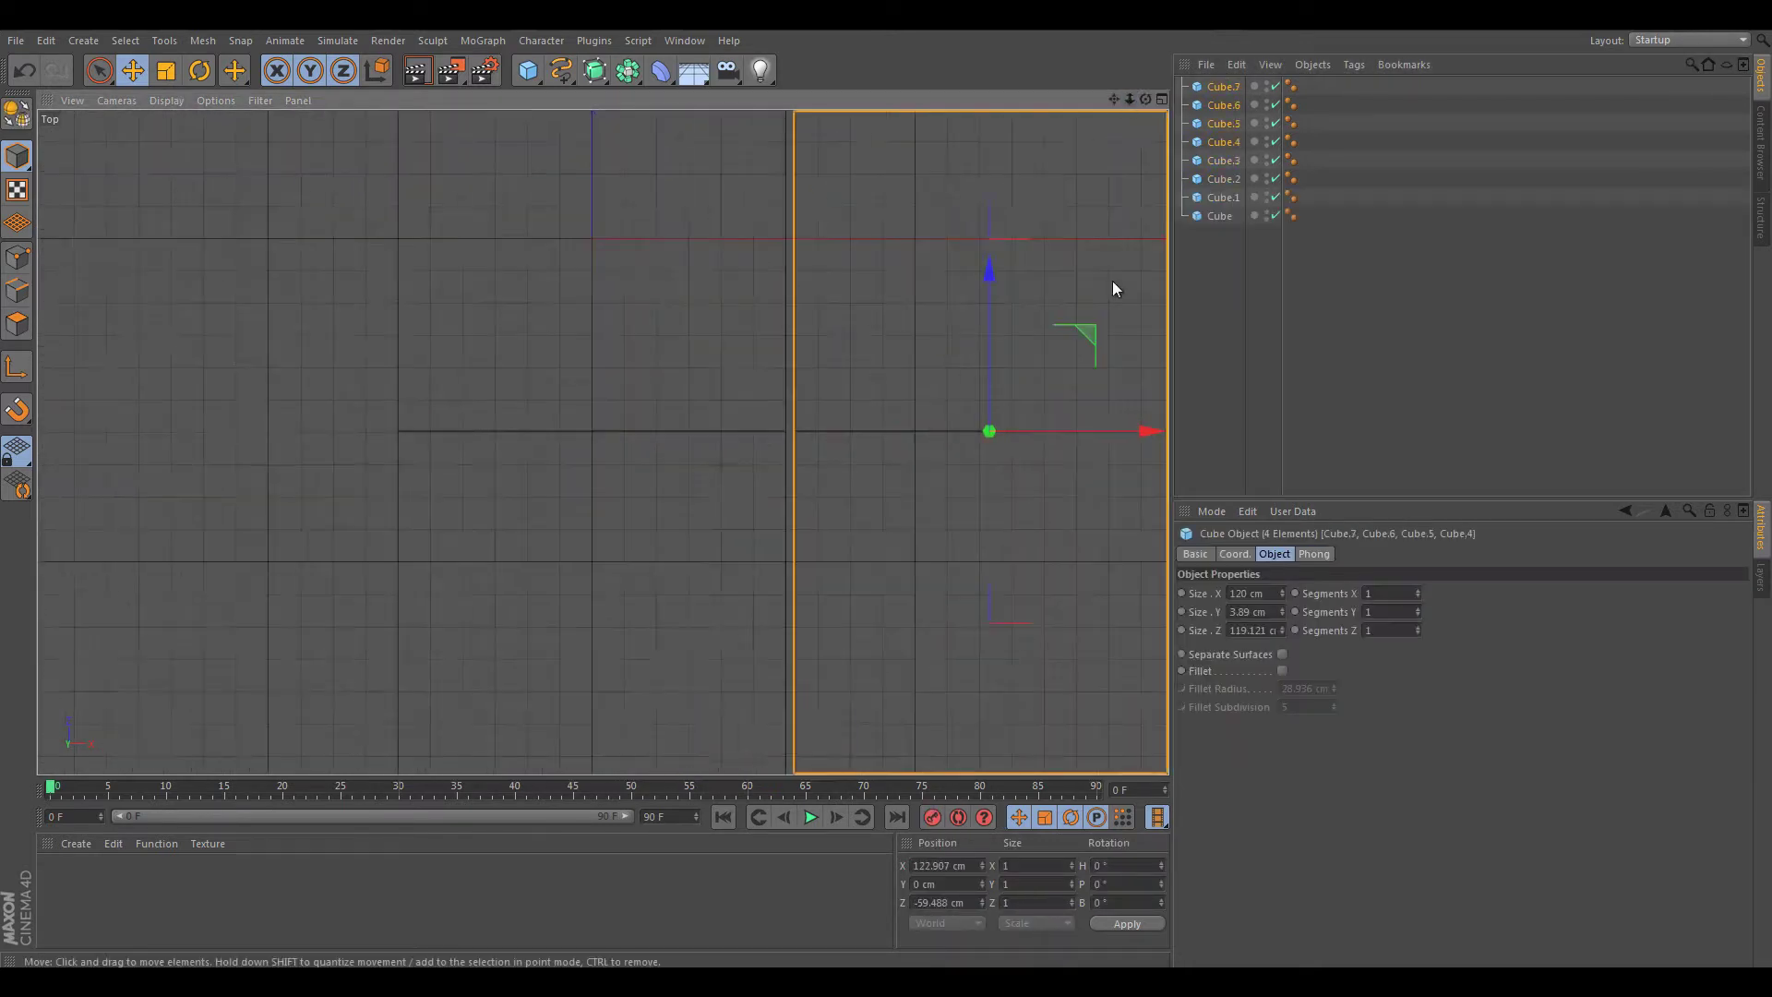
{"action": "scroll", "coordinate": [1138, 423], "scroll_direction": "down", "scroll_amount": 3}
- Select all eight tiles, copy-paste them, then clear the selection
{"action": "key", "text": "h"}
{"action": "key", "text": "ctrl+a"}
{"action": "key", "text": "ctrl+c"}
{"action": "key", "text": "ctrl+v"}
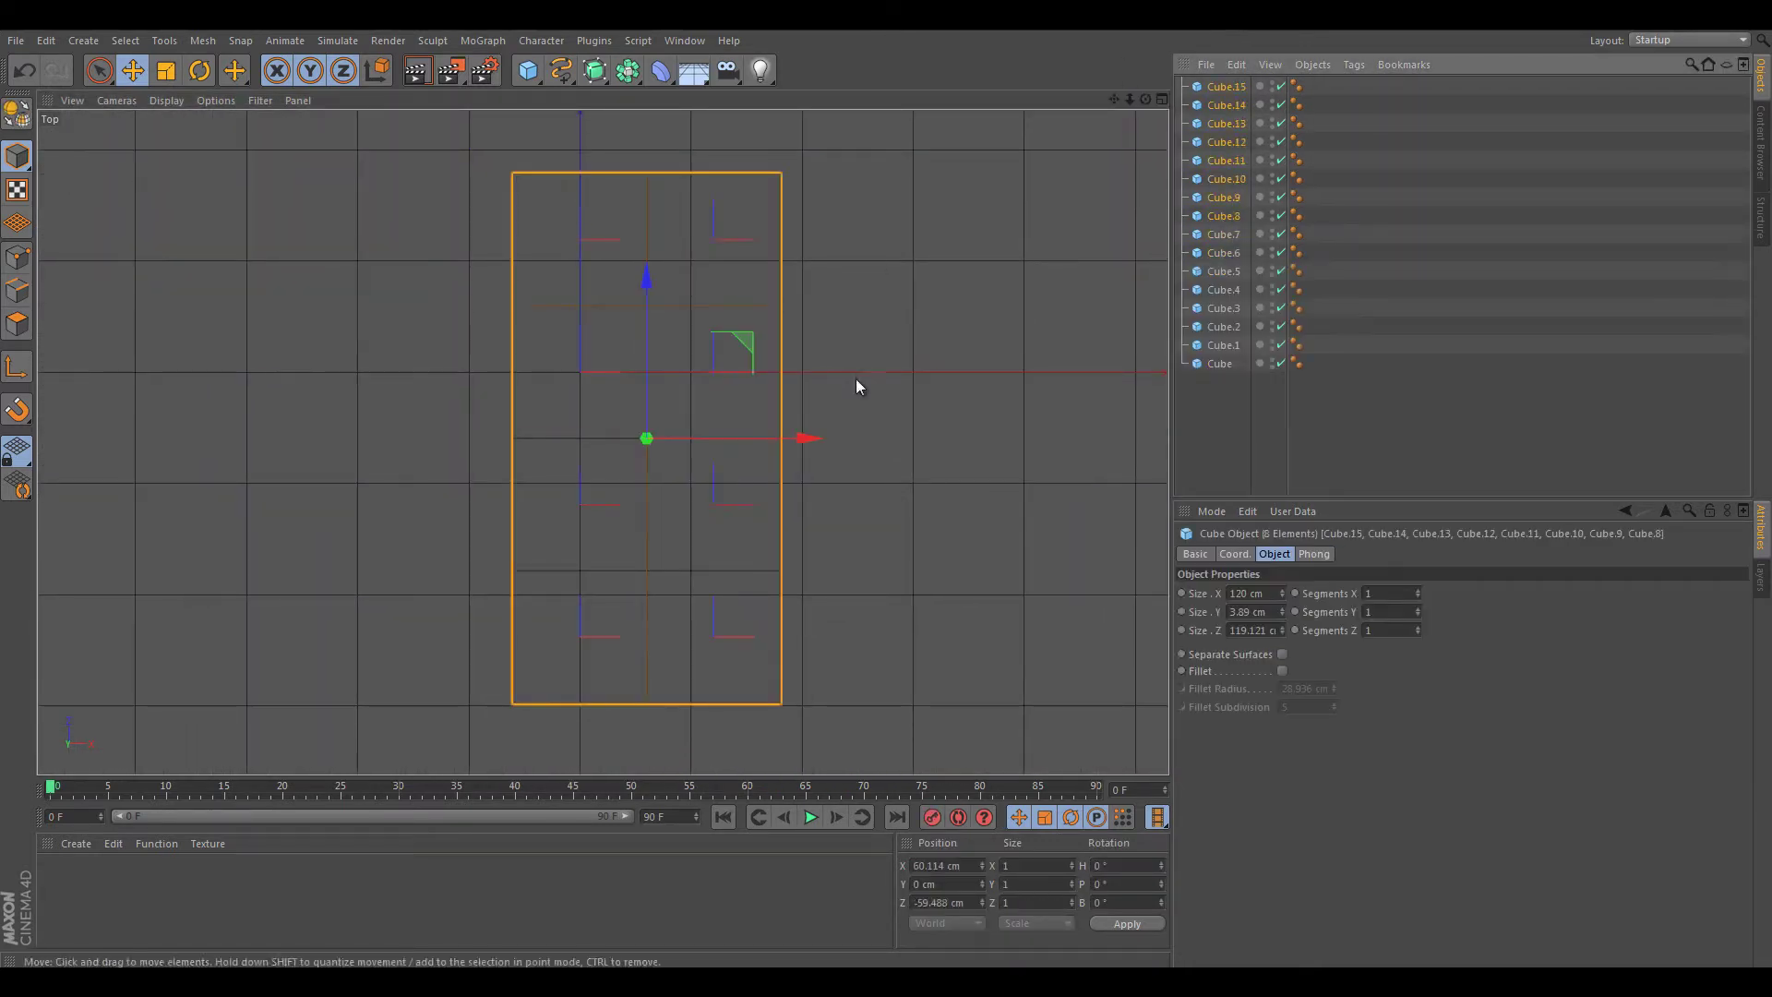
{"action": "left_click", "coordinate": [1027, 310]}
{"action": "middle_click", "coordinate": [1027, 310]}
{"action": "key", "text": "F1"}
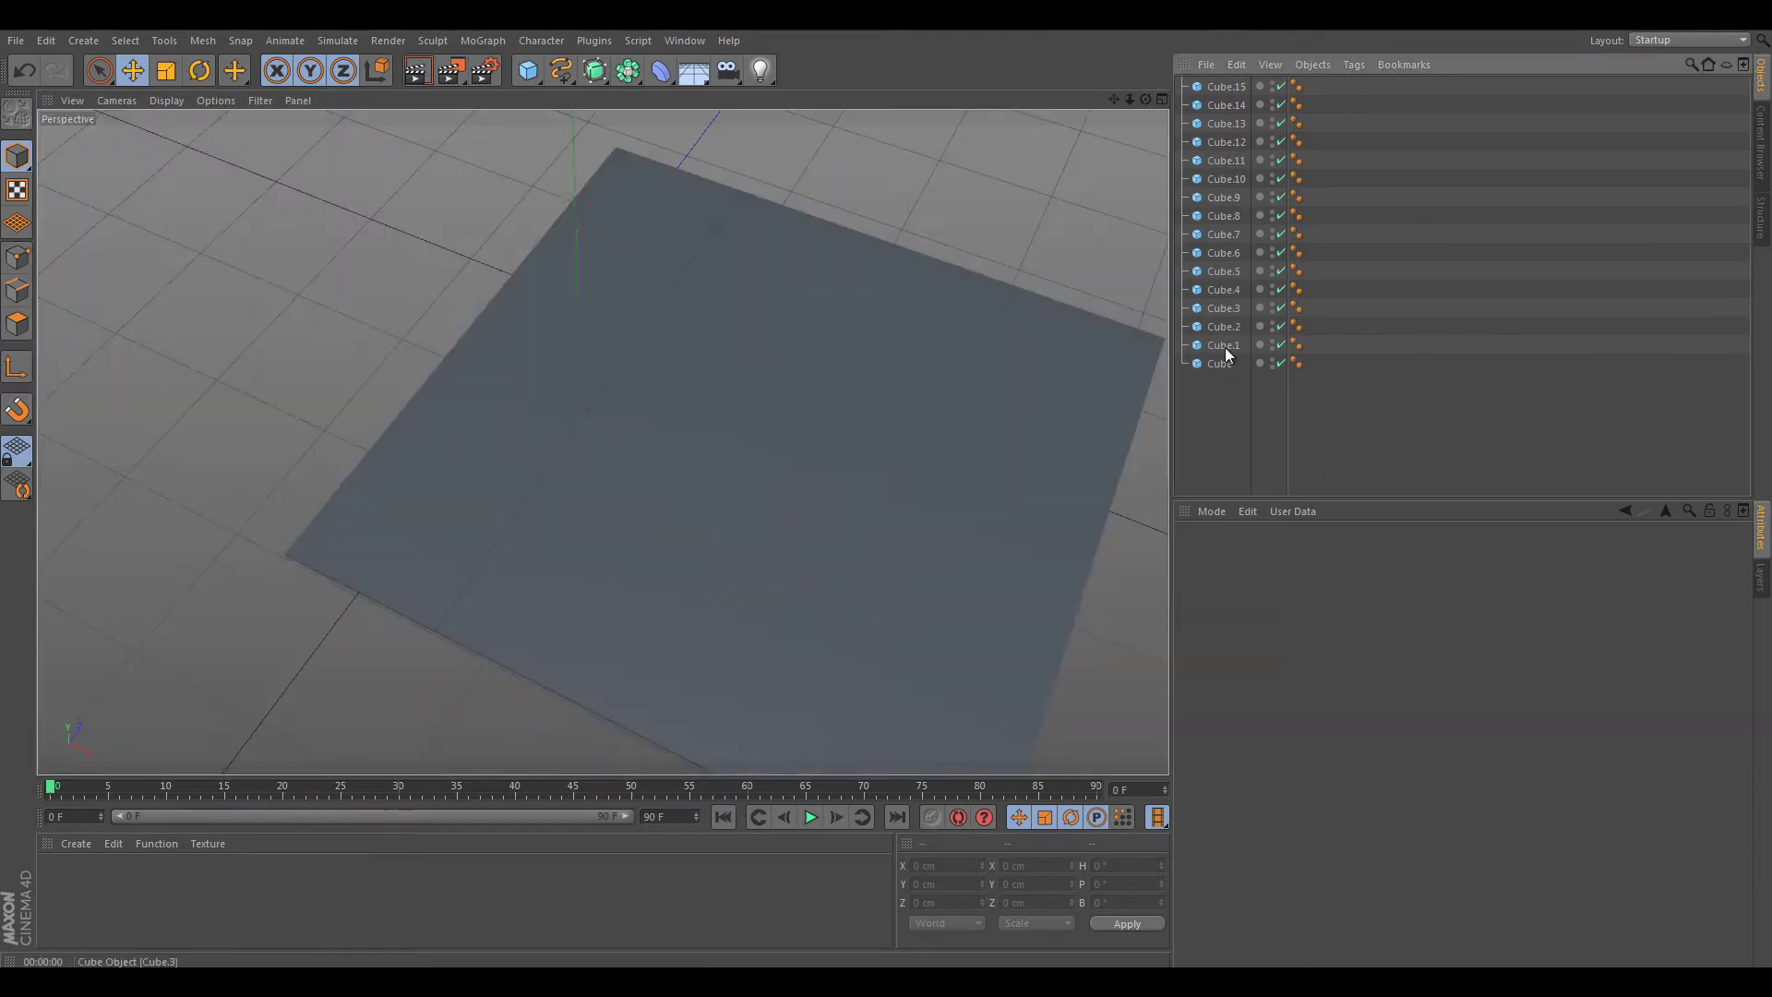
- Realign the first four tiles to X 0 and undo the extra tile copies
{"action": "left_click", "coordinate": [1223, 308]}
{"action": "left_click", "coordinate": [1219, 363], "text": "shift"}
{"action": "key", "text": "F2"}
{"action": "scroll", "coordinate": [738, 452], "scroll_direction": "up", "scroll_amount": 5}
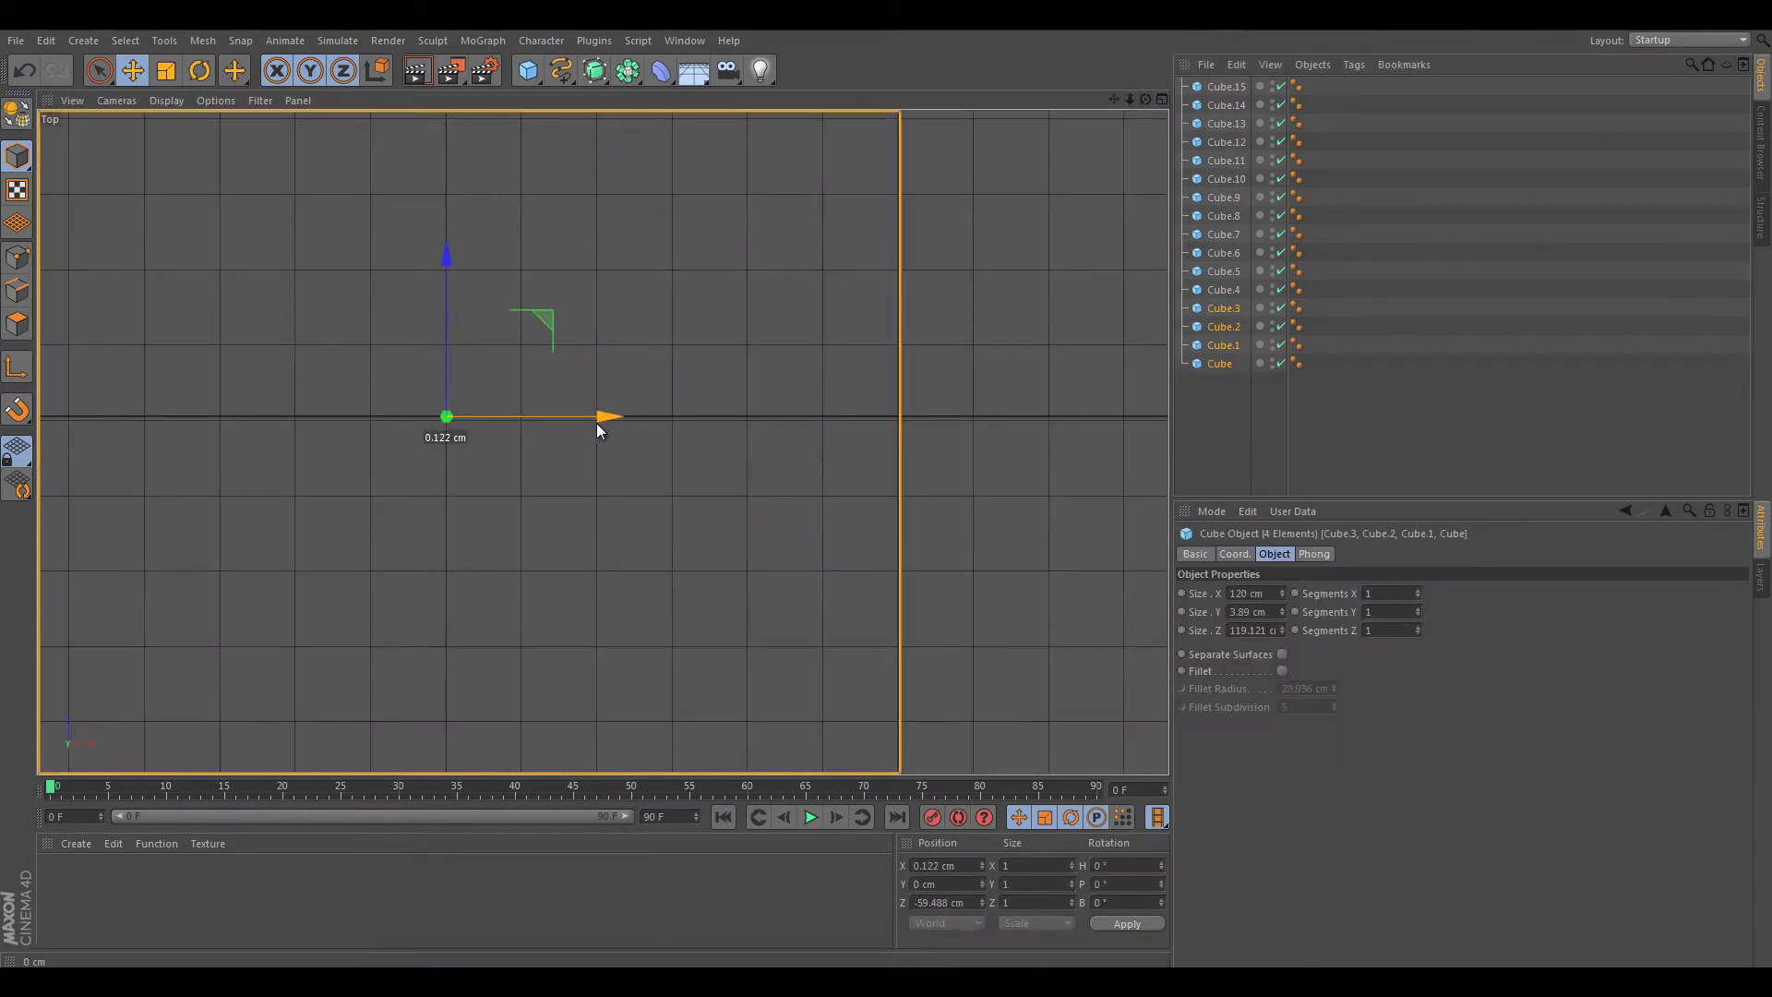
{"action": "left_click_drag", "start_coordinate": [597, 423], "coordinate": [593, 422]}
{"action": "middle_click", "coordinate": [594, 423]}
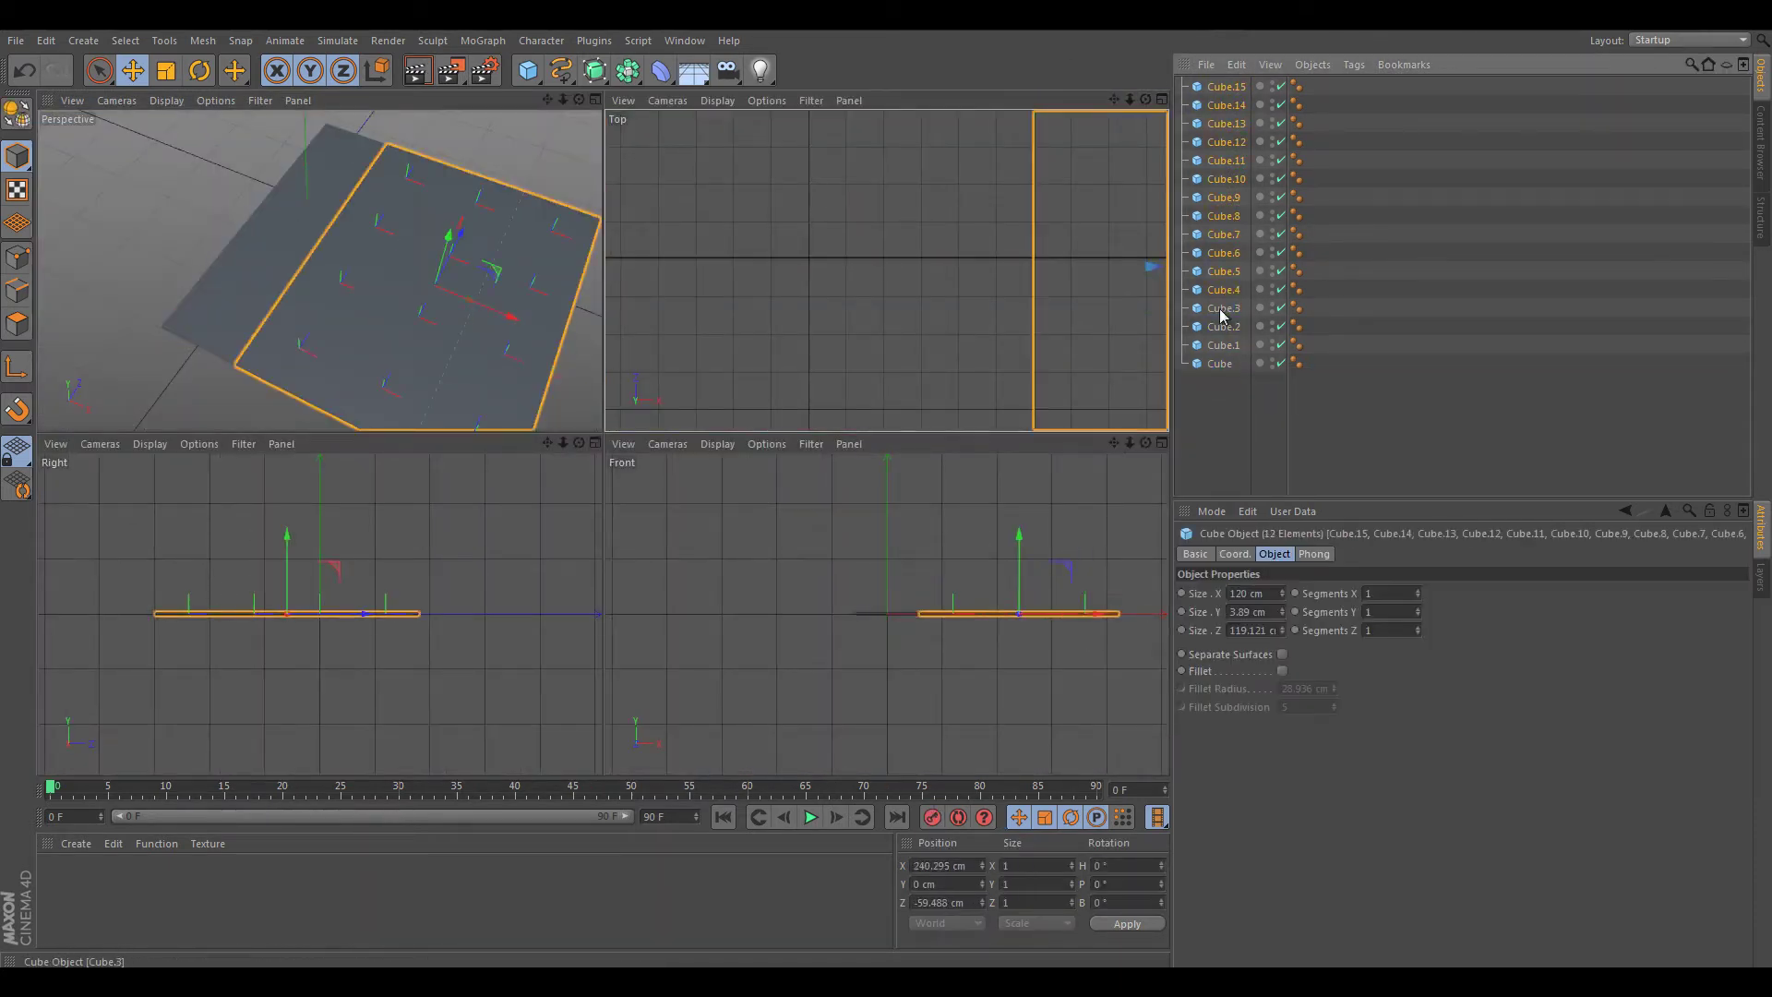
{"action": "key", "text": "ctrl+z"}
{"action": "key", "text": "F2"}
- Copy the four-tile column to the right and render a preview of the floor
{"action": "left_click_drag", "start_coordinate": [886, 499], "coordinate": [888, 496]}
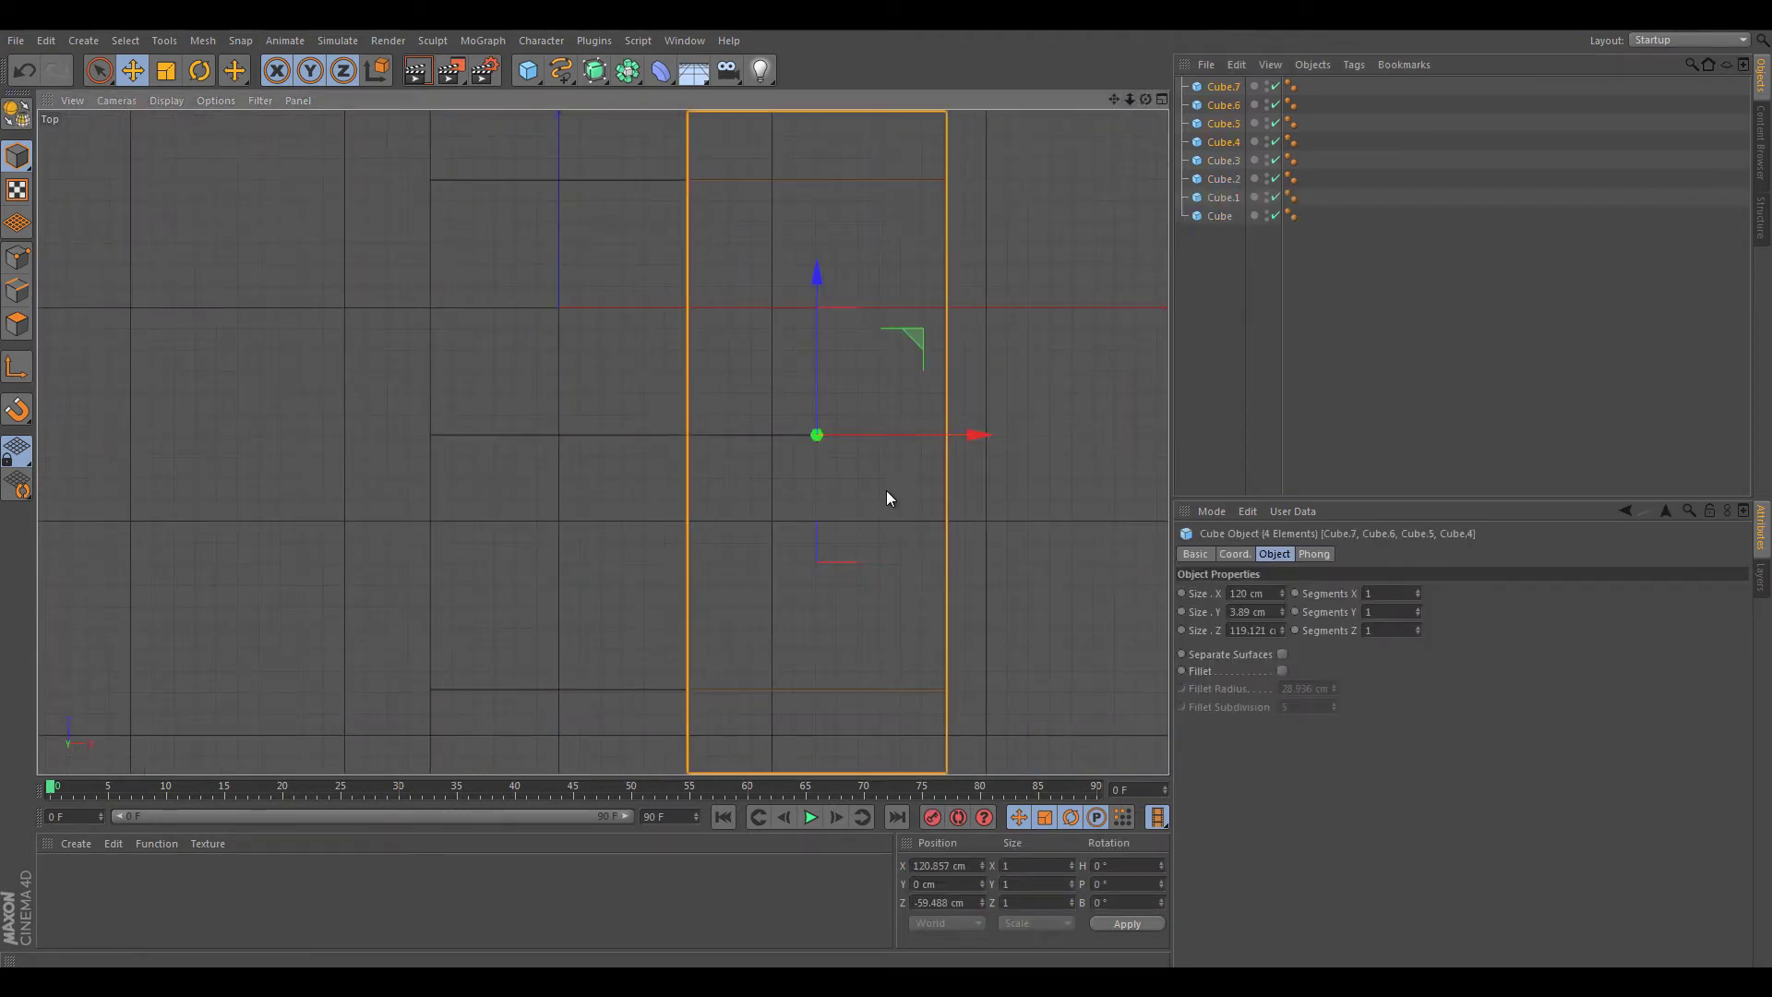
{"action": "scroll", "coordinate": [886, 494], "scroll_direction": "up", "scroll_amount": 3}
{"action": "scroll", "coordinate": [868, 490], "scroll_direction": "up", "scroll_amount": 3}
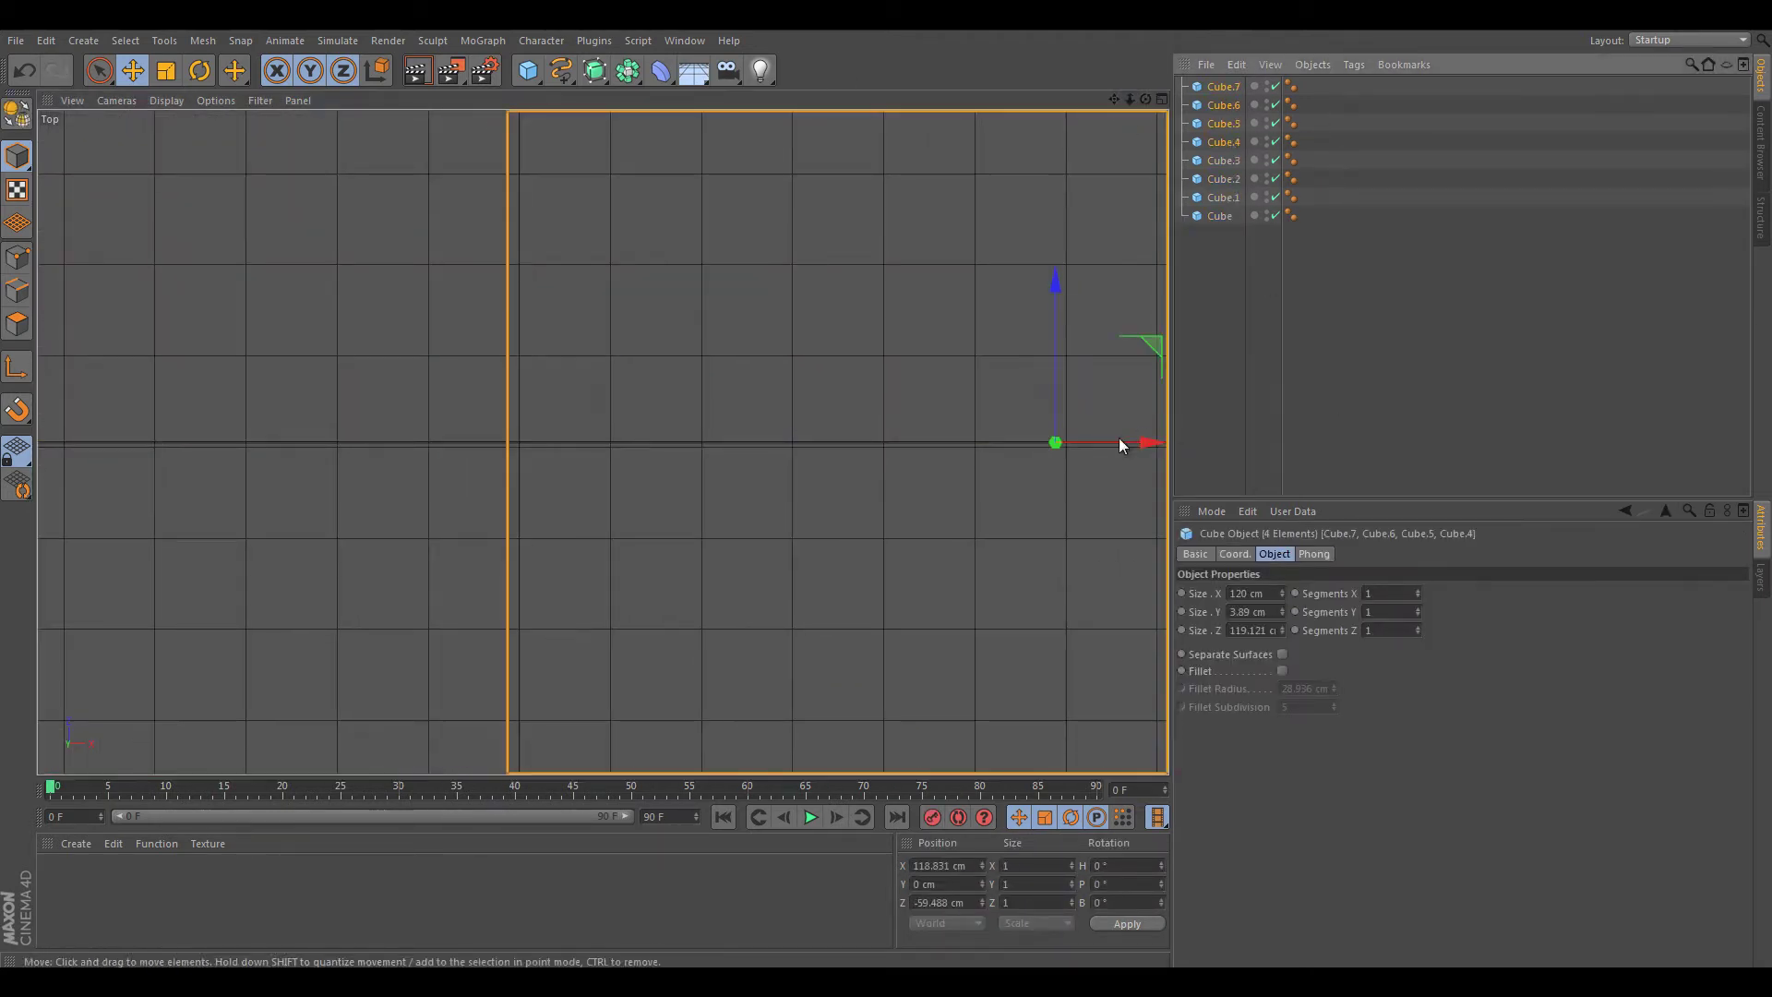
{"action": "left_click", "coordinate": [1403, 365]}
{"action": "key", "text": "F5"}
{"action": "key", "text": "F1"}
{"action": "key", "text": "ctrl+r"}
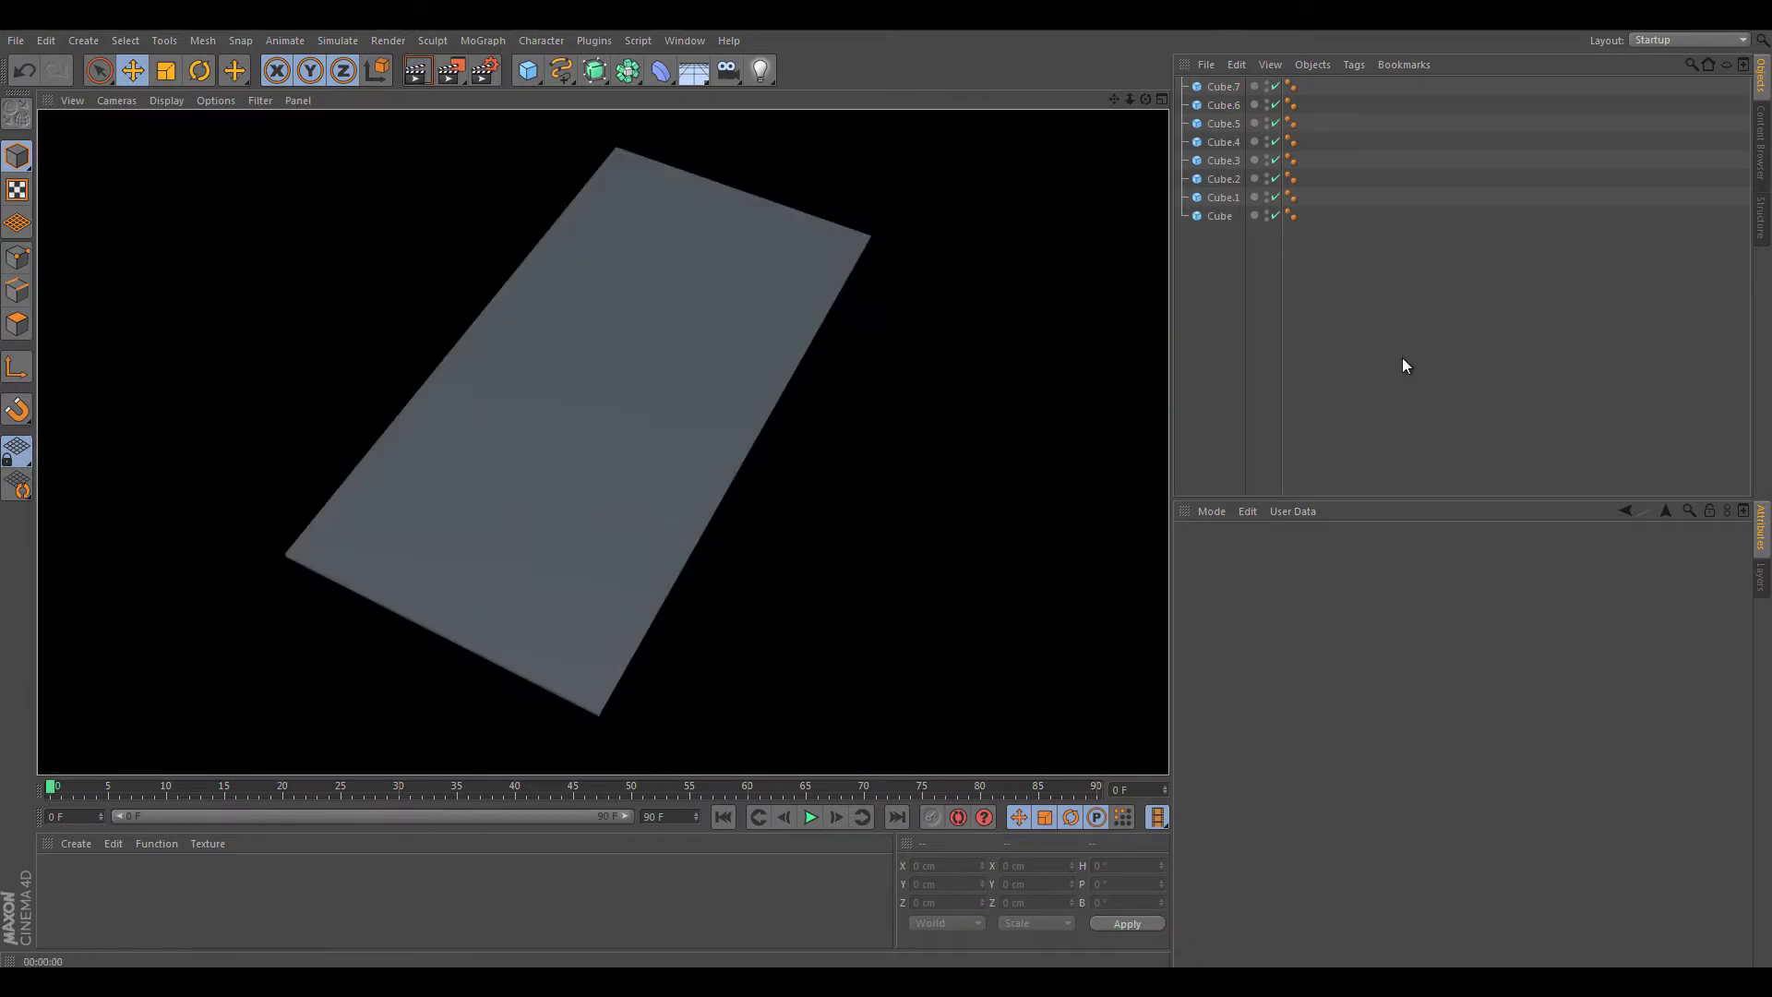
- Undo back to two tiles and copy them downward, leaving a small gap
{"action": "left_click", "coordinate": [573, 425]}
{"action": "left_click", "coordinate": [1219, 215]}
{"action": "key", "text": "ctrl+z"}
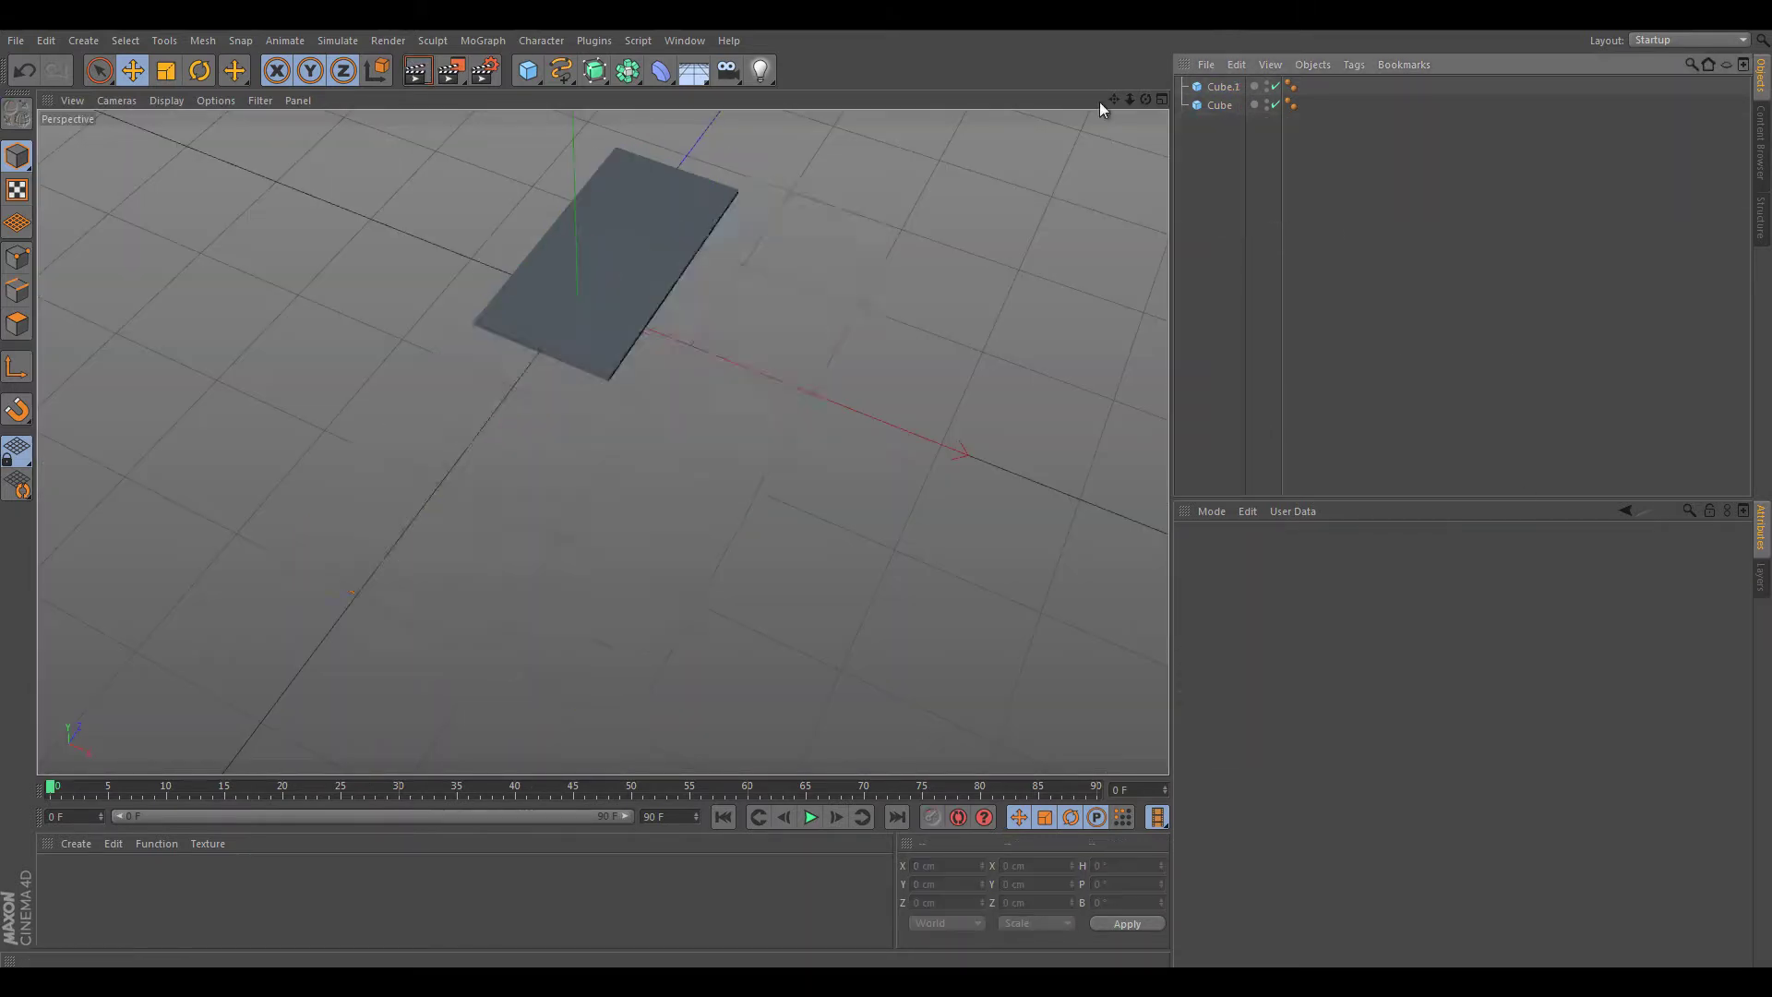
{"action": "key", "text": "F2"}
{"action": "mouse_move", "coordinate": [614, 347]}
{"action": "left_mouse_down", "text": "ctrl"}
{"action": "mouse_move", "coordinate": [634, 129]}
{"action": "mouse_move", "coordinate": [886, 499]}
{"action": "left_mouse_up", "text": "ctrl"}
- Copy the four-tile column to the right with a narrow gap
{"action": "scroll", "coordinate": [633, 130], "scroll_direction": "down", "scroll_amount": 5}
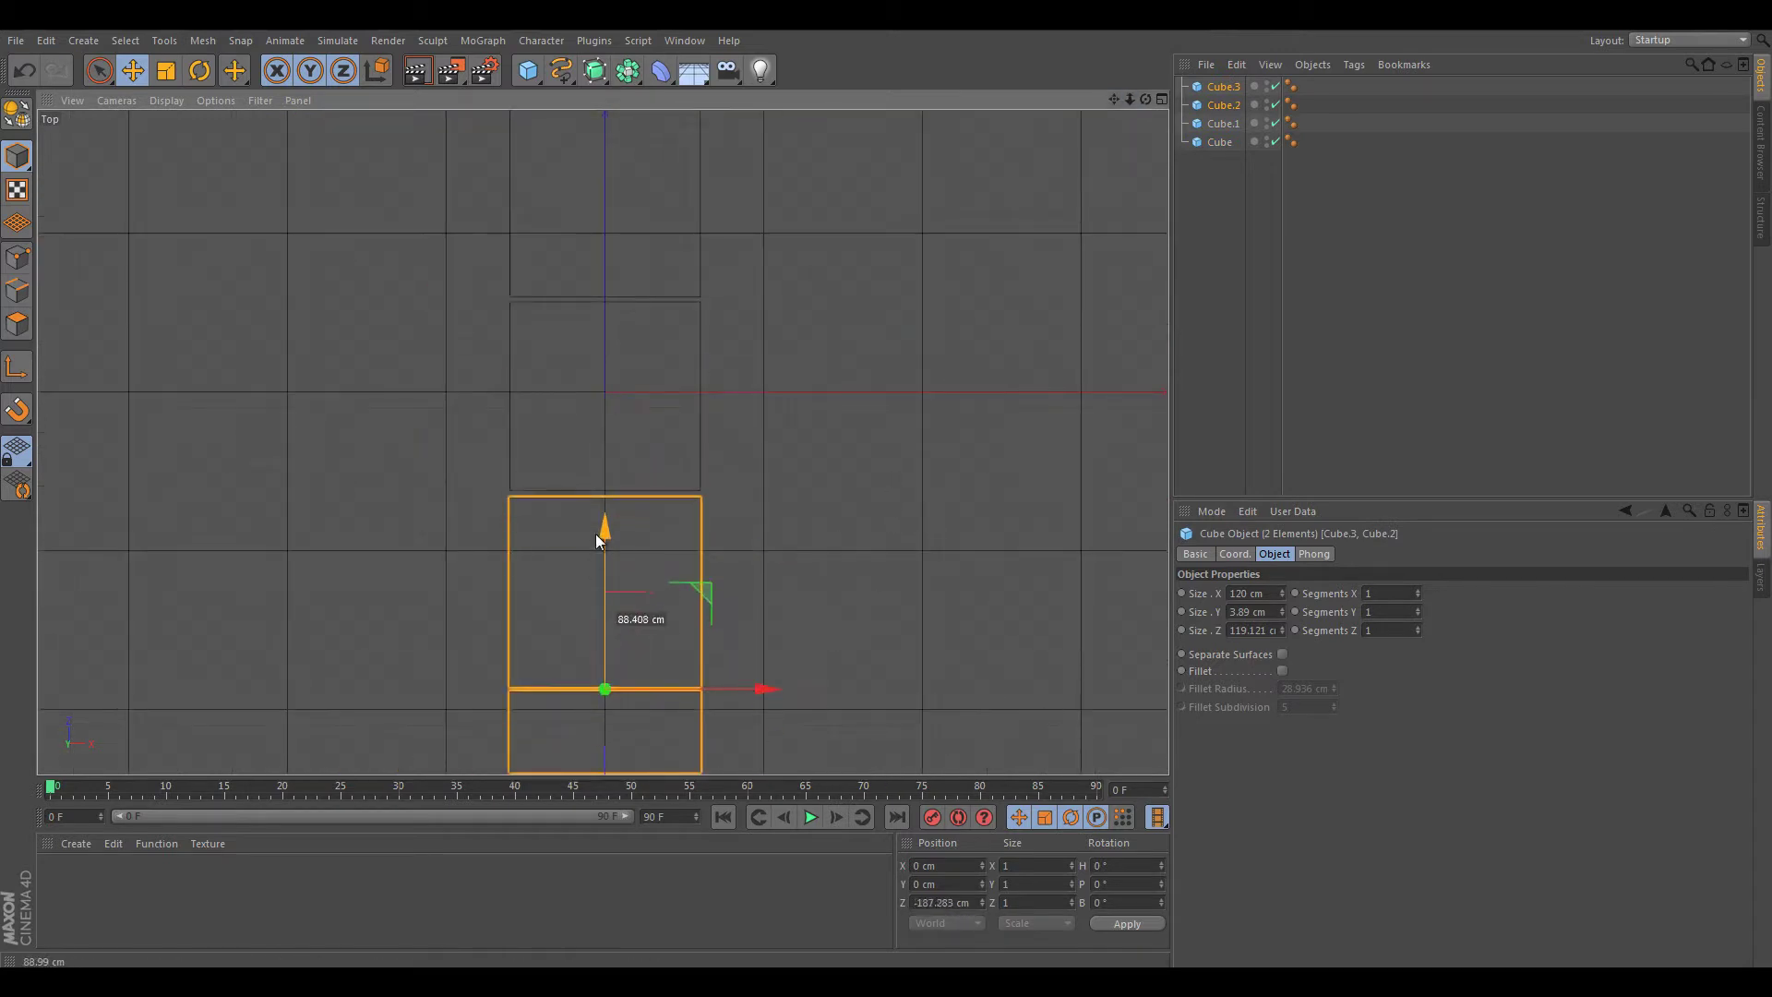
{"action": "left_click", "coordinate": [1369, 289]}
{"action": "key", "text": "ctrl+a"}
{"action": "left_click_drag", "start_coordinate": [750, 518], "coordinate": [939, 518], "text": "ctrl"}
- Copy all eight tiles to the right with a gap to complete the 4×4 grid
{"action": "left_click", "coordinate": [1294, 296]}
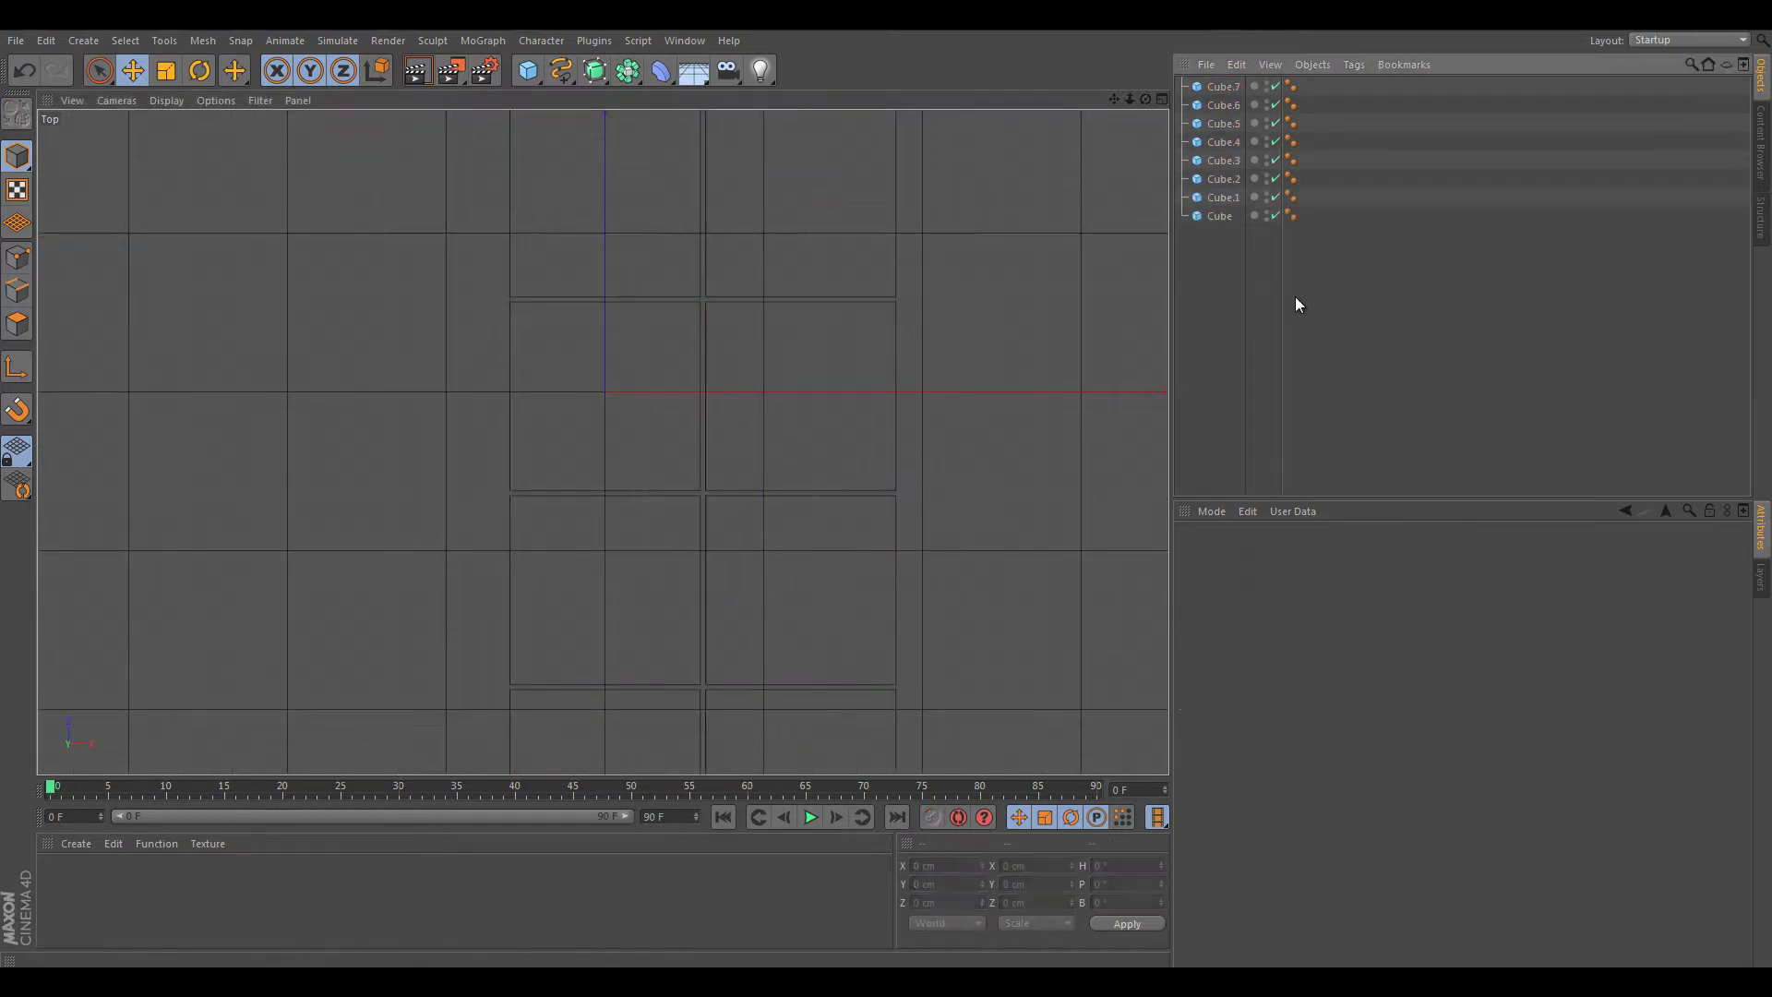
{"action": "key", "text": "ctrl+a"}
{"action": "left_click_drag", "start_coordinate": [498, 498], "coordinate": [889, 498], "text": "ctrl"}
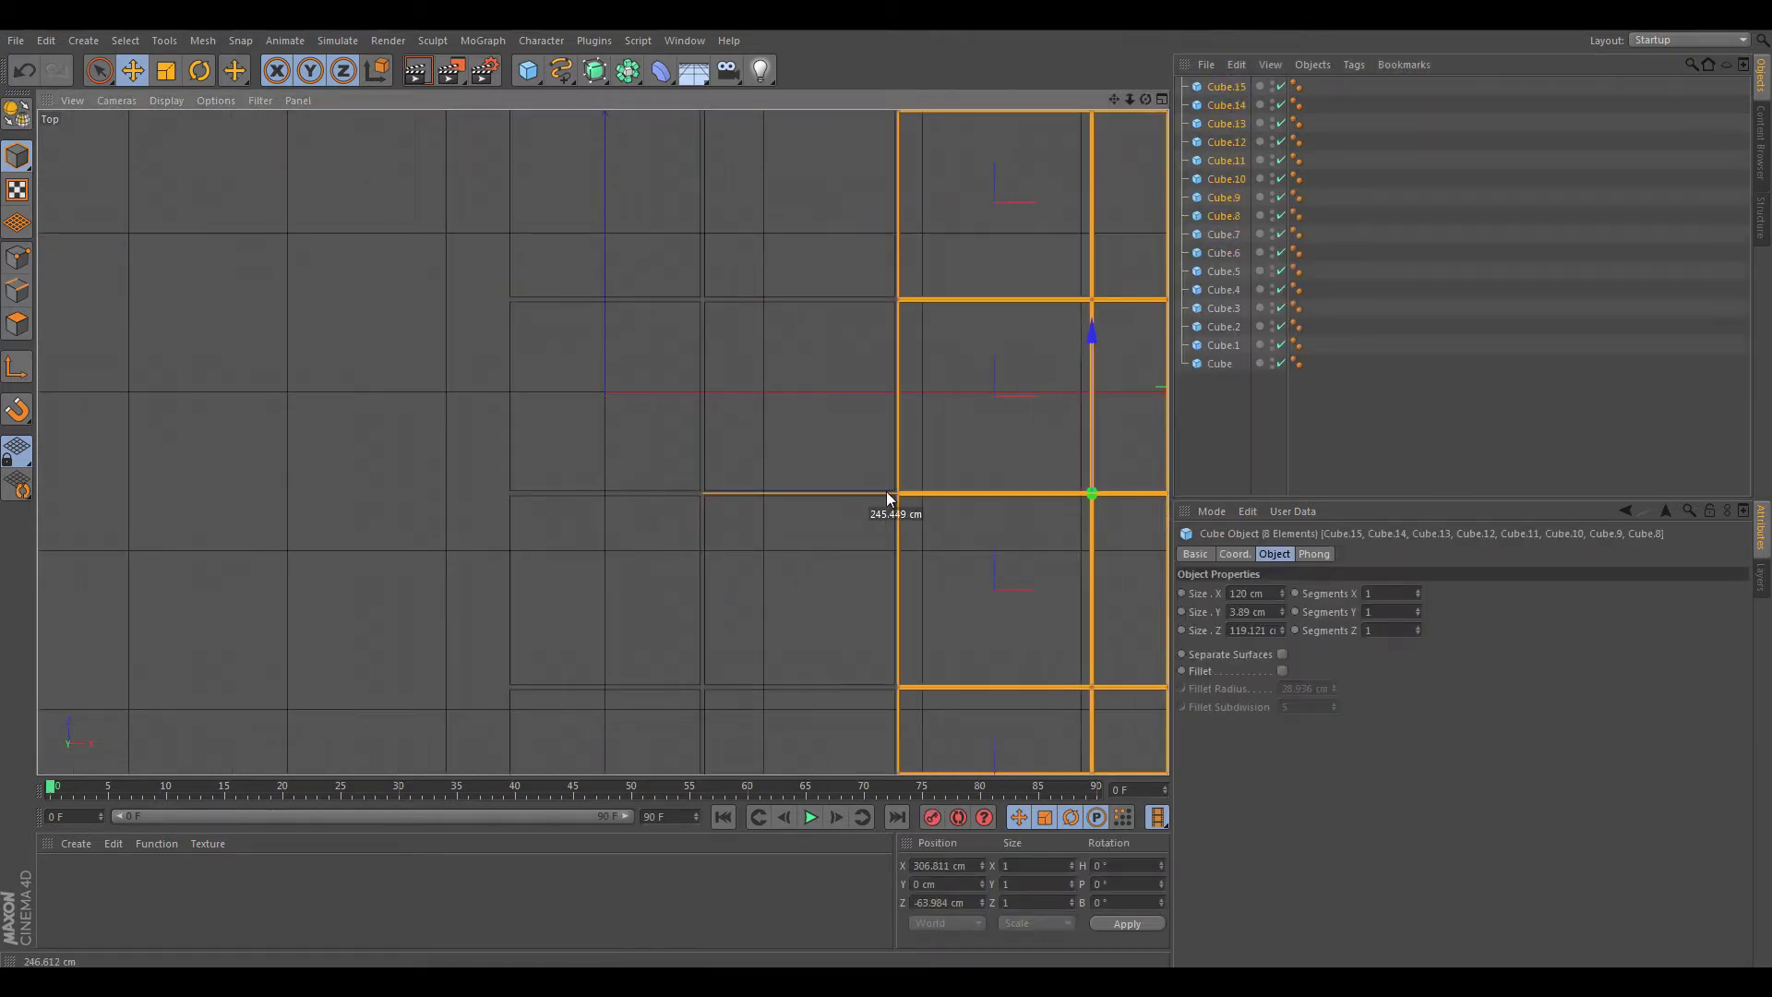
{"action": "middle_click", "coordinate": [886, 491]}
{"action": "key", "text": "F1"}
{"action": "left_click_drag", "start_coordinate": [622, 369], "coordinate": [886, 489], "text": "alt"}
- Add a Floor object beneath the tiles
{"action": "left_click", "coordinate": [528, 70]}
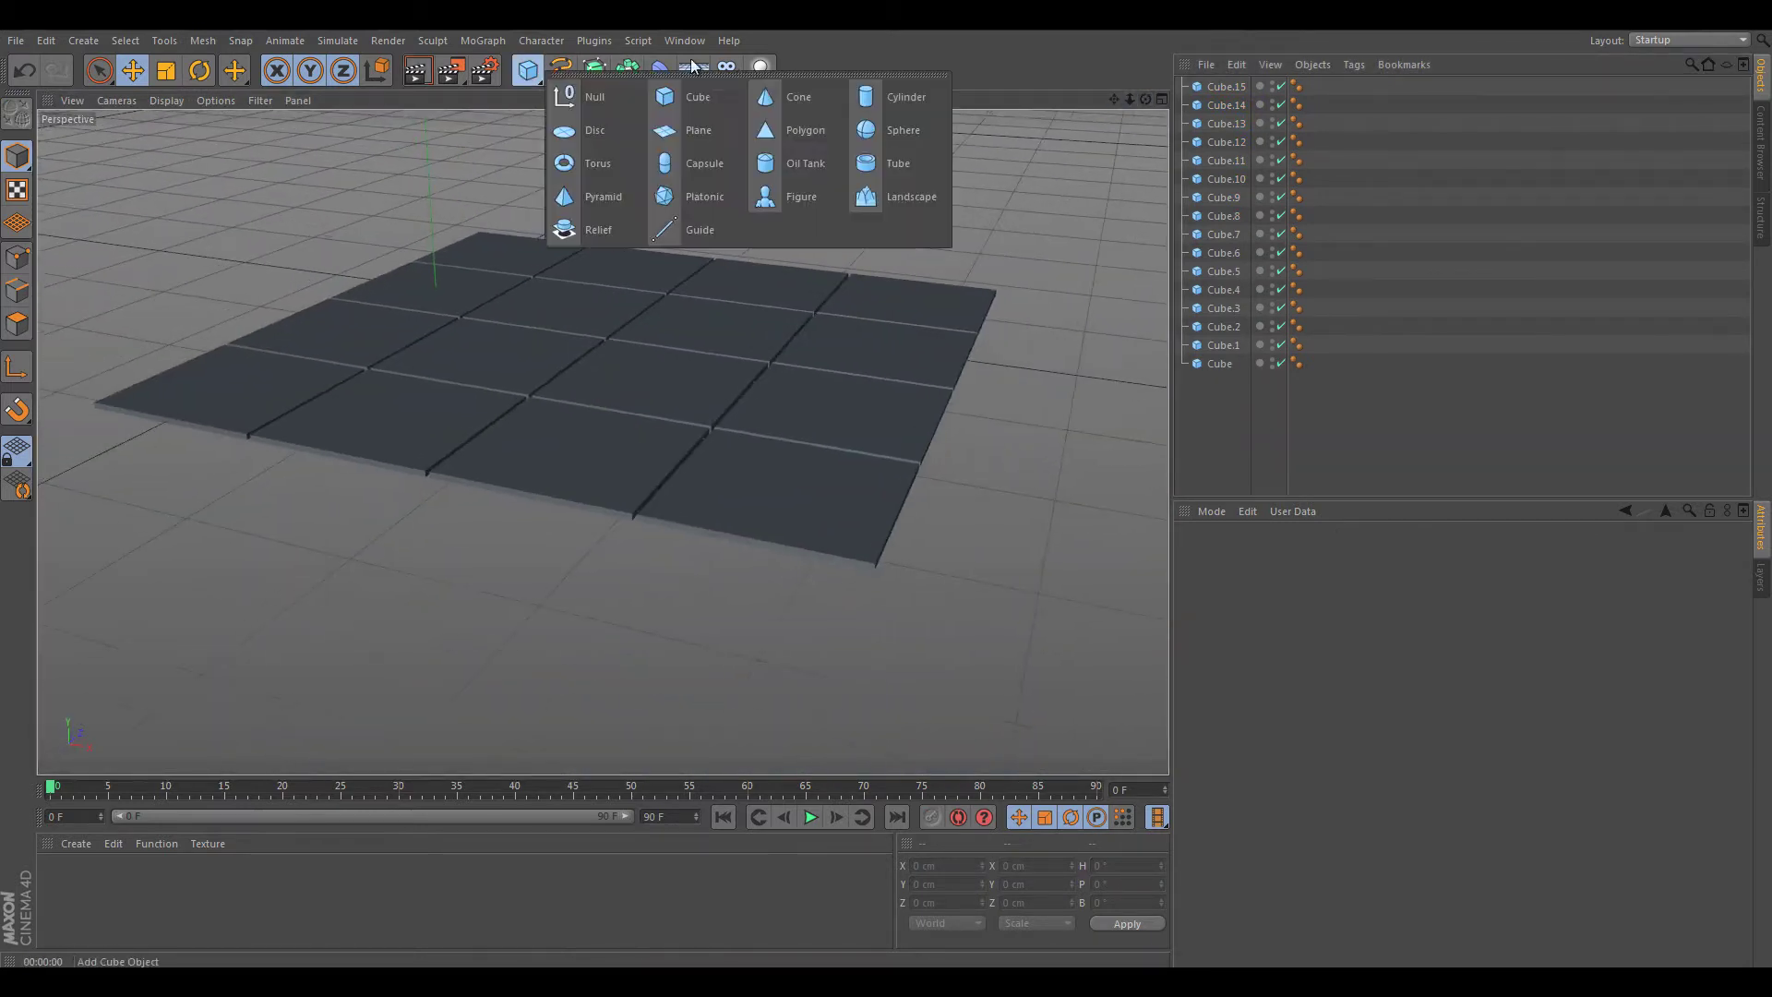
{"action": "left_click", "coordinate": [692, 66]}
{"action": "key", "text": "F5"}
{"action": "key", "text": "F4"}
{"action": "key", "text": "F5"}
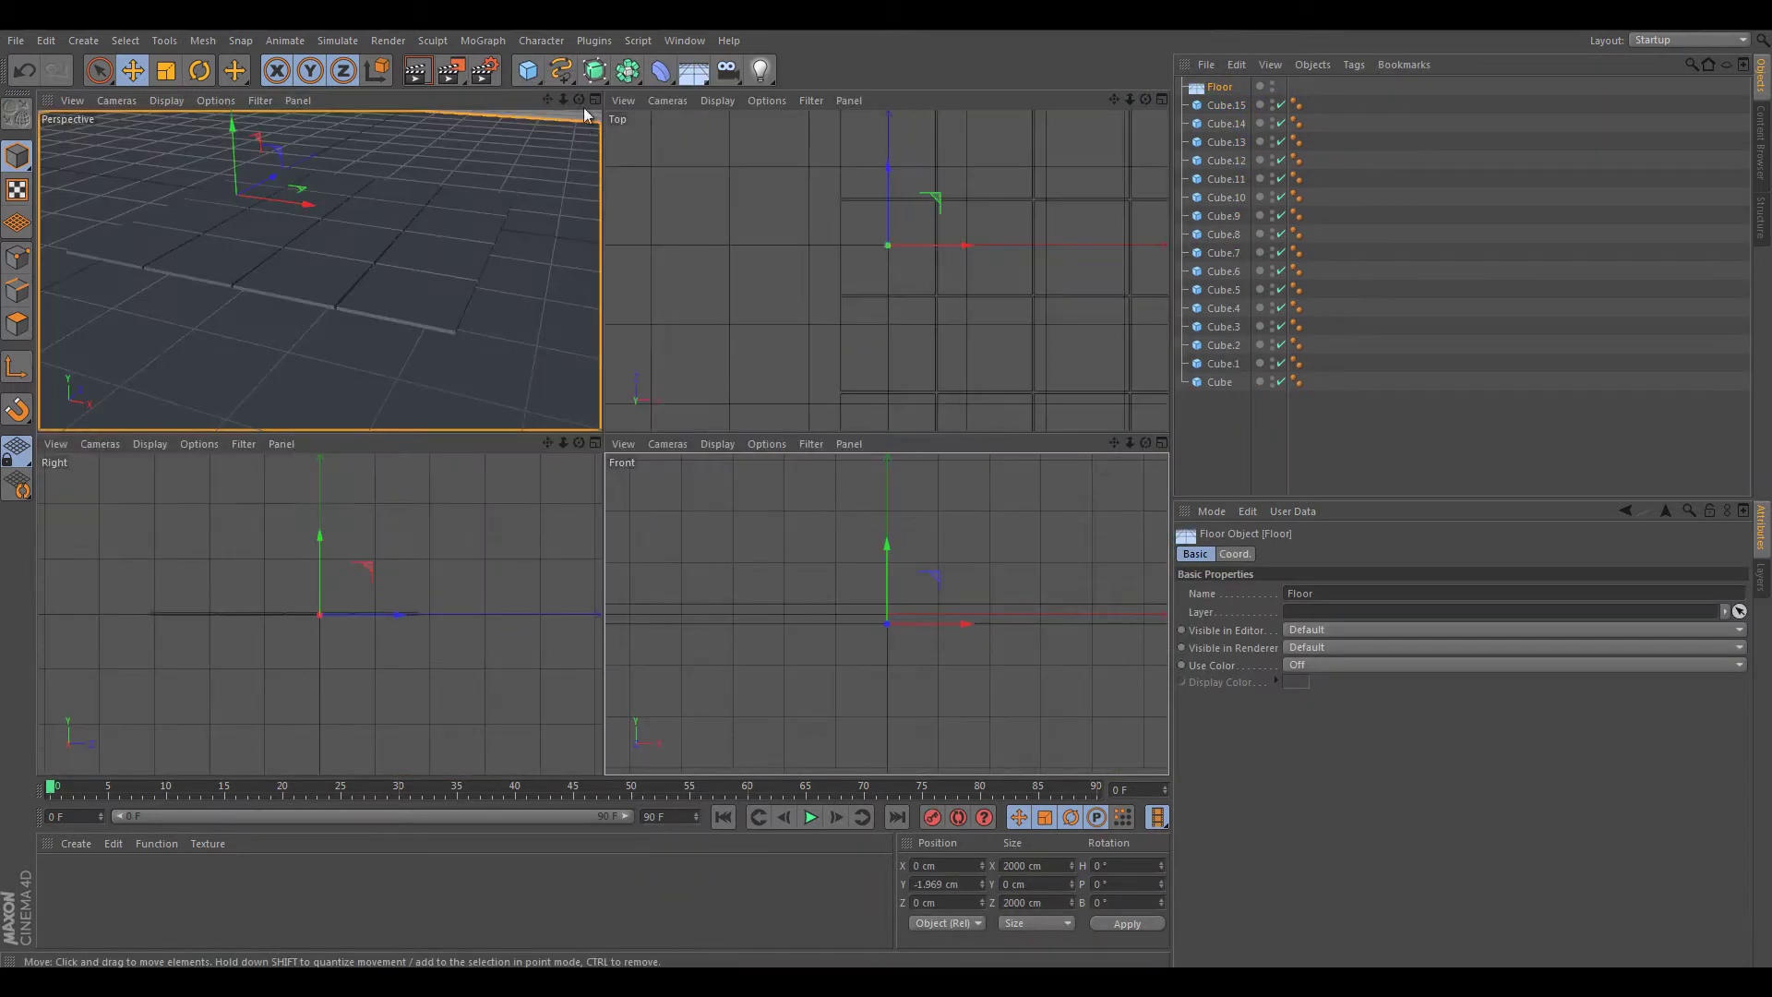
- Create a white material, apply it to the Floor, and open the Content Browser
{"action": "key", "text": "F1"}
{"action": "left_click", "coordinate": [303, 330]}
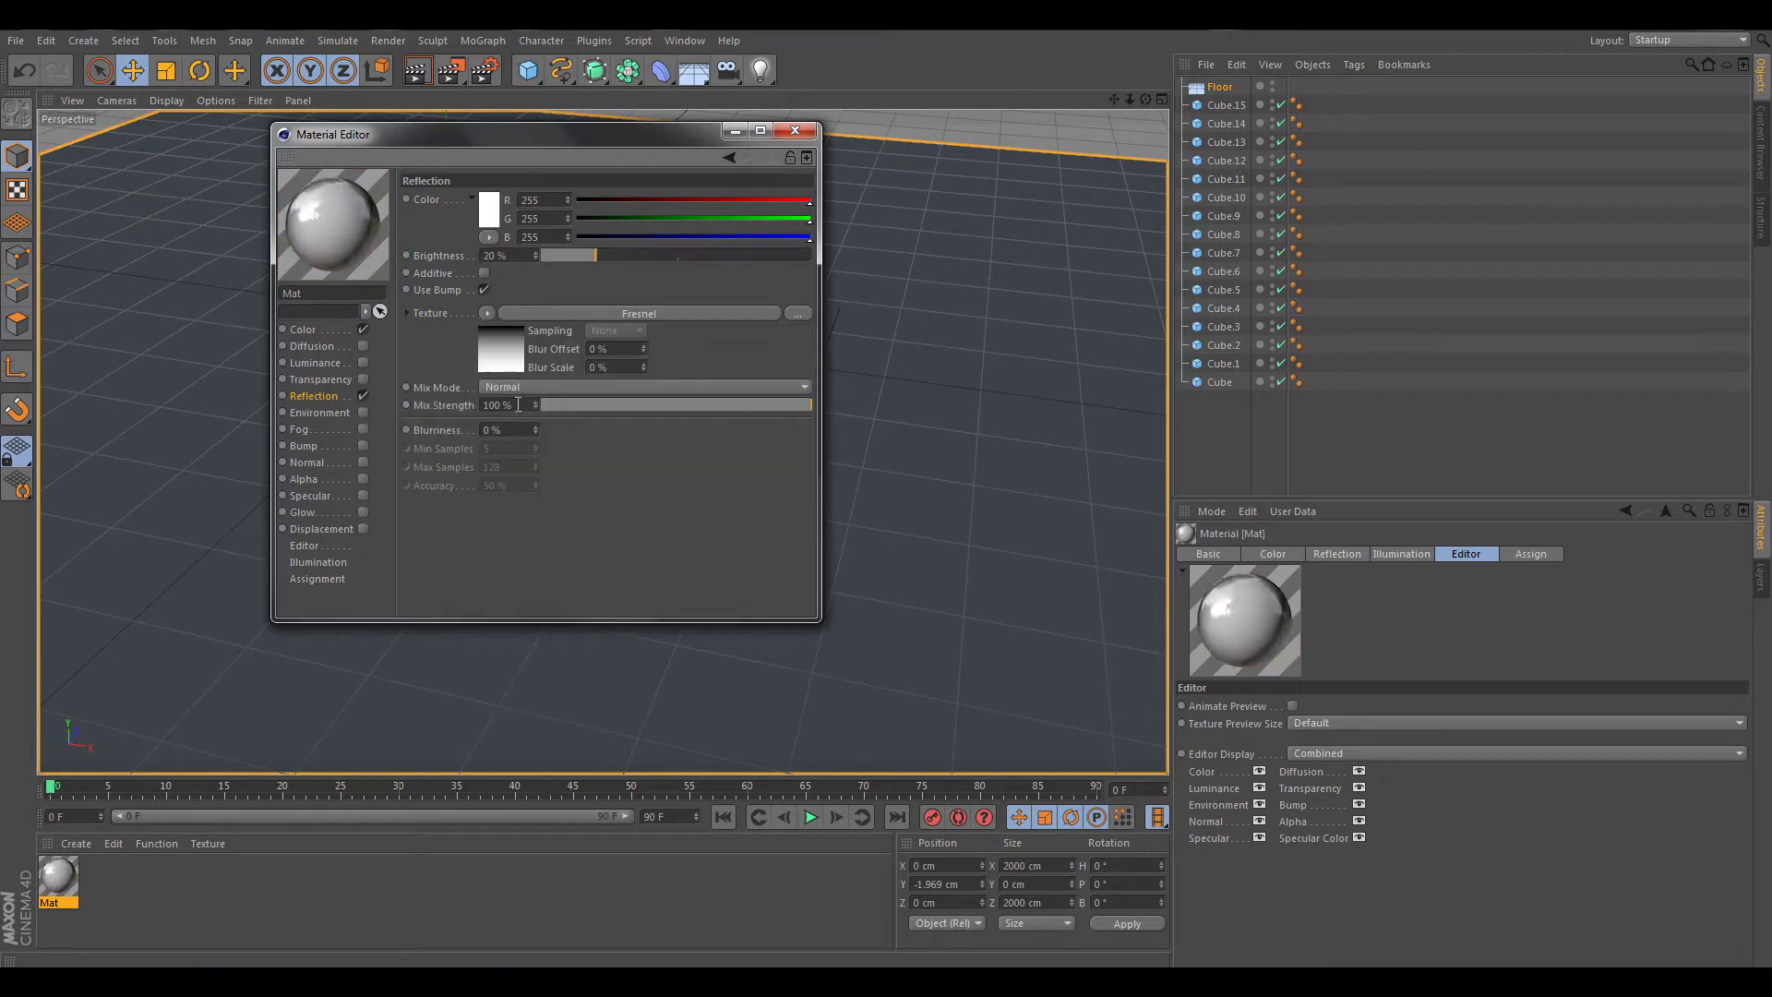
{"action": "left_click", "coordinate": [489, 211]}
{"action": "left_click", "coordinate": [448, 289]}
{"action": "left_click", "coordinate": [795, 130]}
{"action": "mouse_move", "coordinate": [58, 877]}
{"action": "left_mouse_down"}
{"action": "mouse_move", "coordinate": [1220, 87]}
{"action": "mouse_move", "coordinate": [884, 491]}
{"action": "left_mouse_up"}
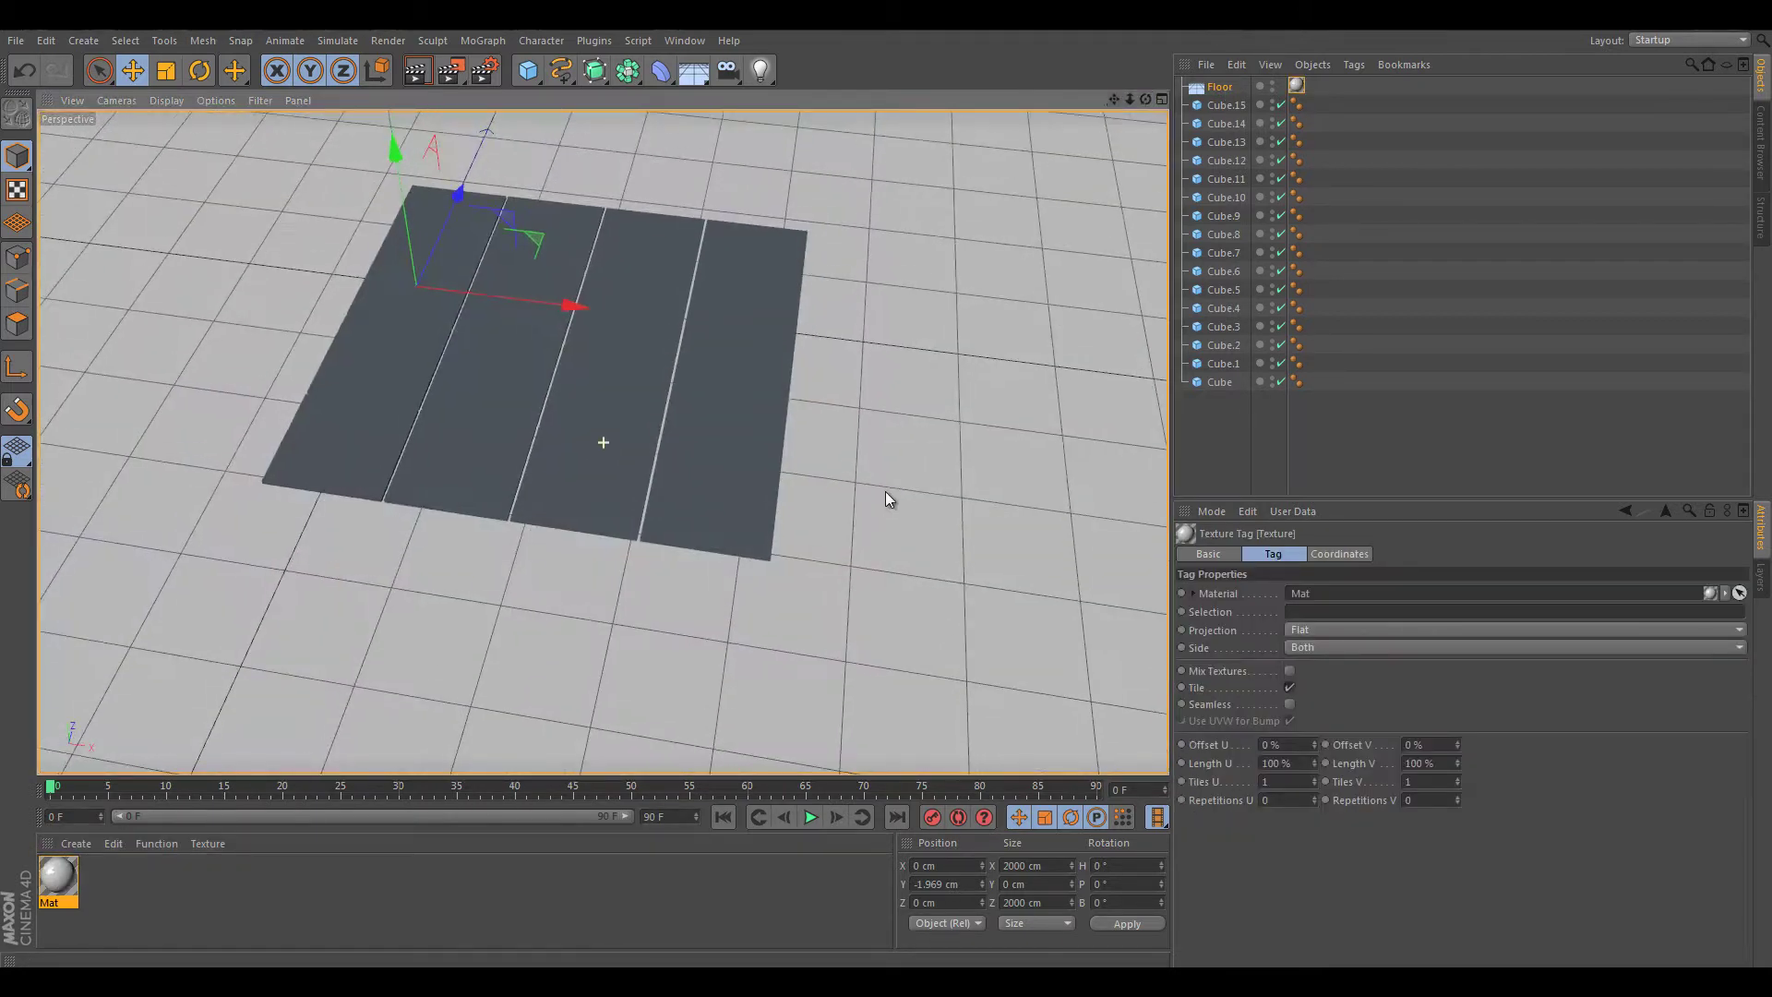
{"action": "key", "text": "shift+F8"}
- Load Steve (Main) from the Steve Rig folder, flip him upside down and raise him
{"action": "double_click", "coordinate": [1370, 369]}
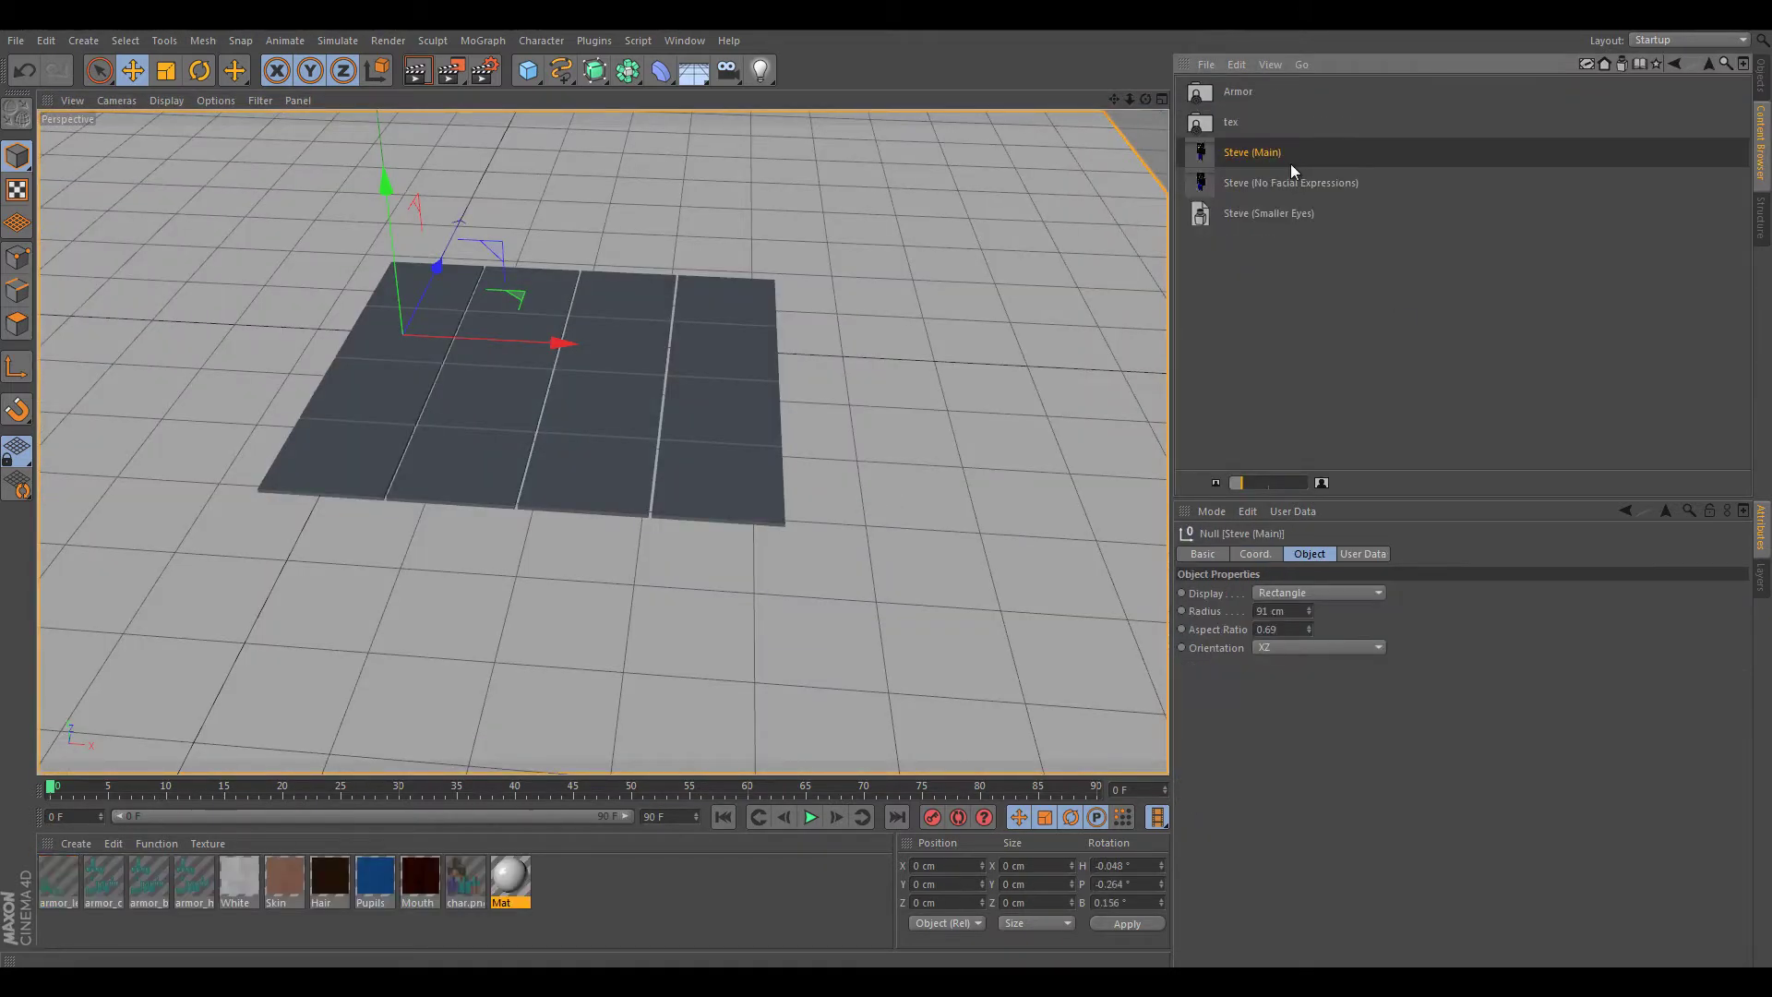
{"action": "double_click", "coordinate": [1290, 163]}
{"action": "key", "text": "r"}
{"action": "left_click", "coordinate": [1117, 923]}
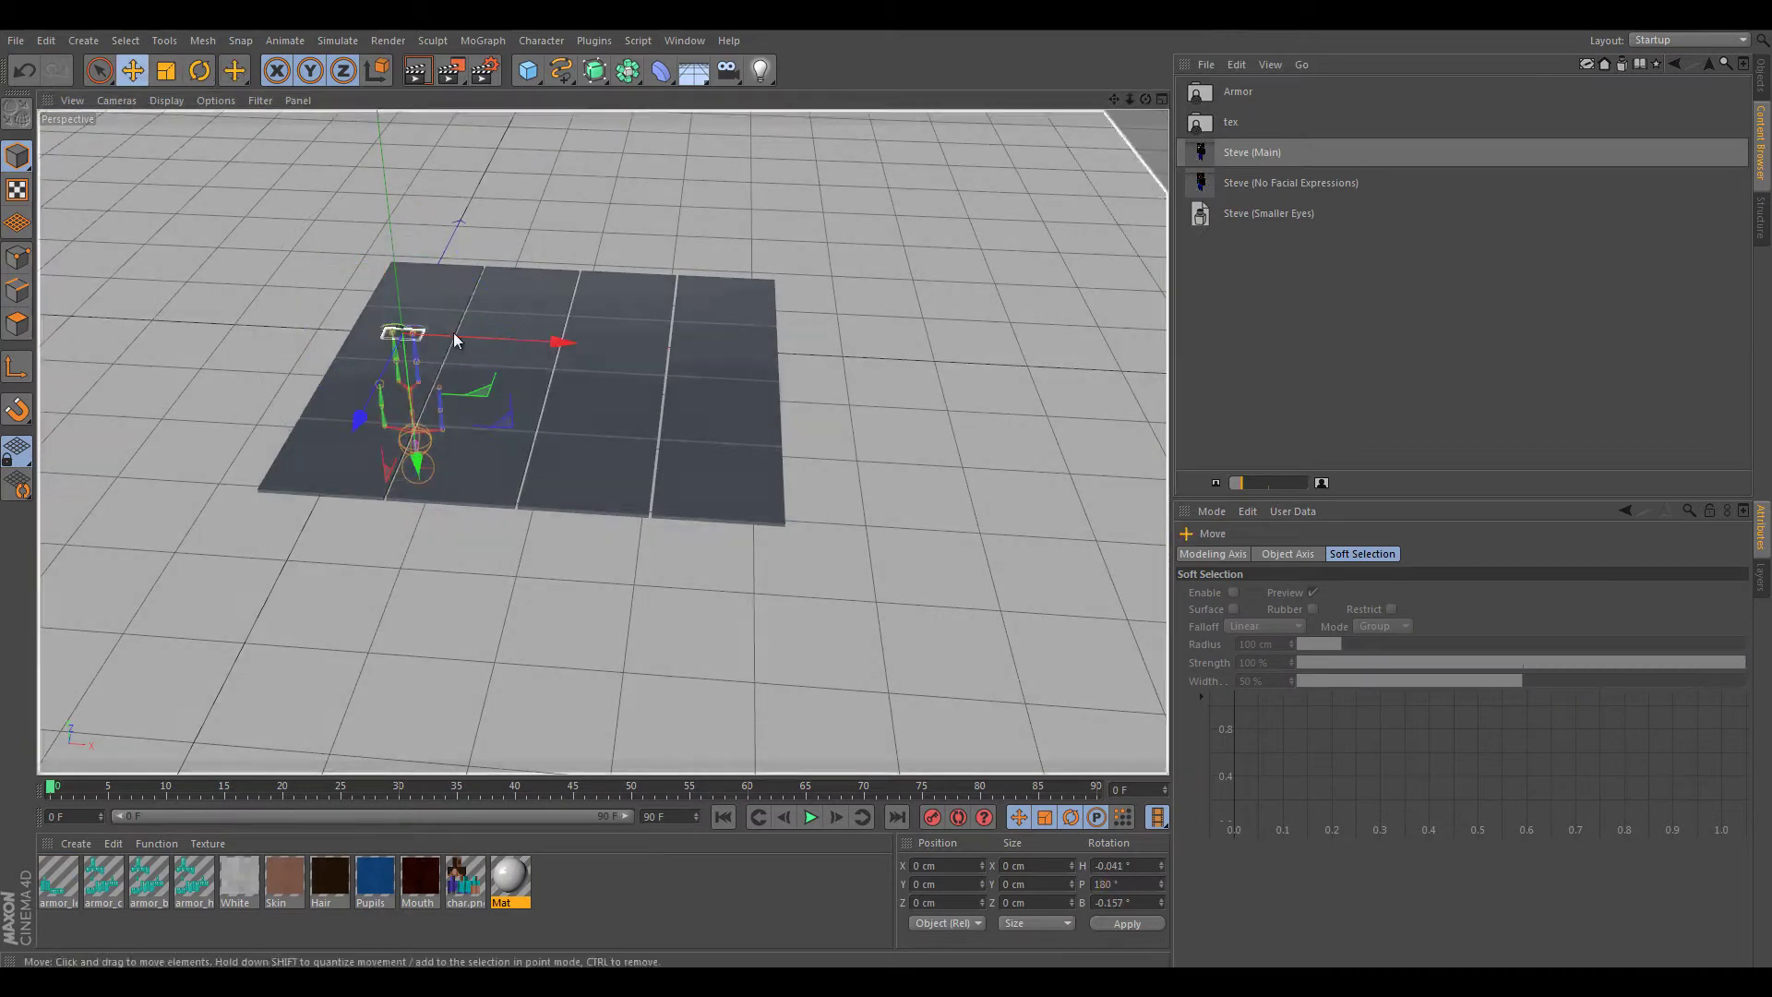
{"action": "key", "text": "e"}
{"action": "left_click_drag", "start_coordinate": [454, 340], "coordinate": [803, 126]}
{"action": "scroll", "coordinate": [890, 514], "scroll_direction": "up", "scroll_amount": 5}
- Set Steve's heading to 180° and move him over the tiled floor
{"action": "left_click", "coordinate": [1121, 865]}
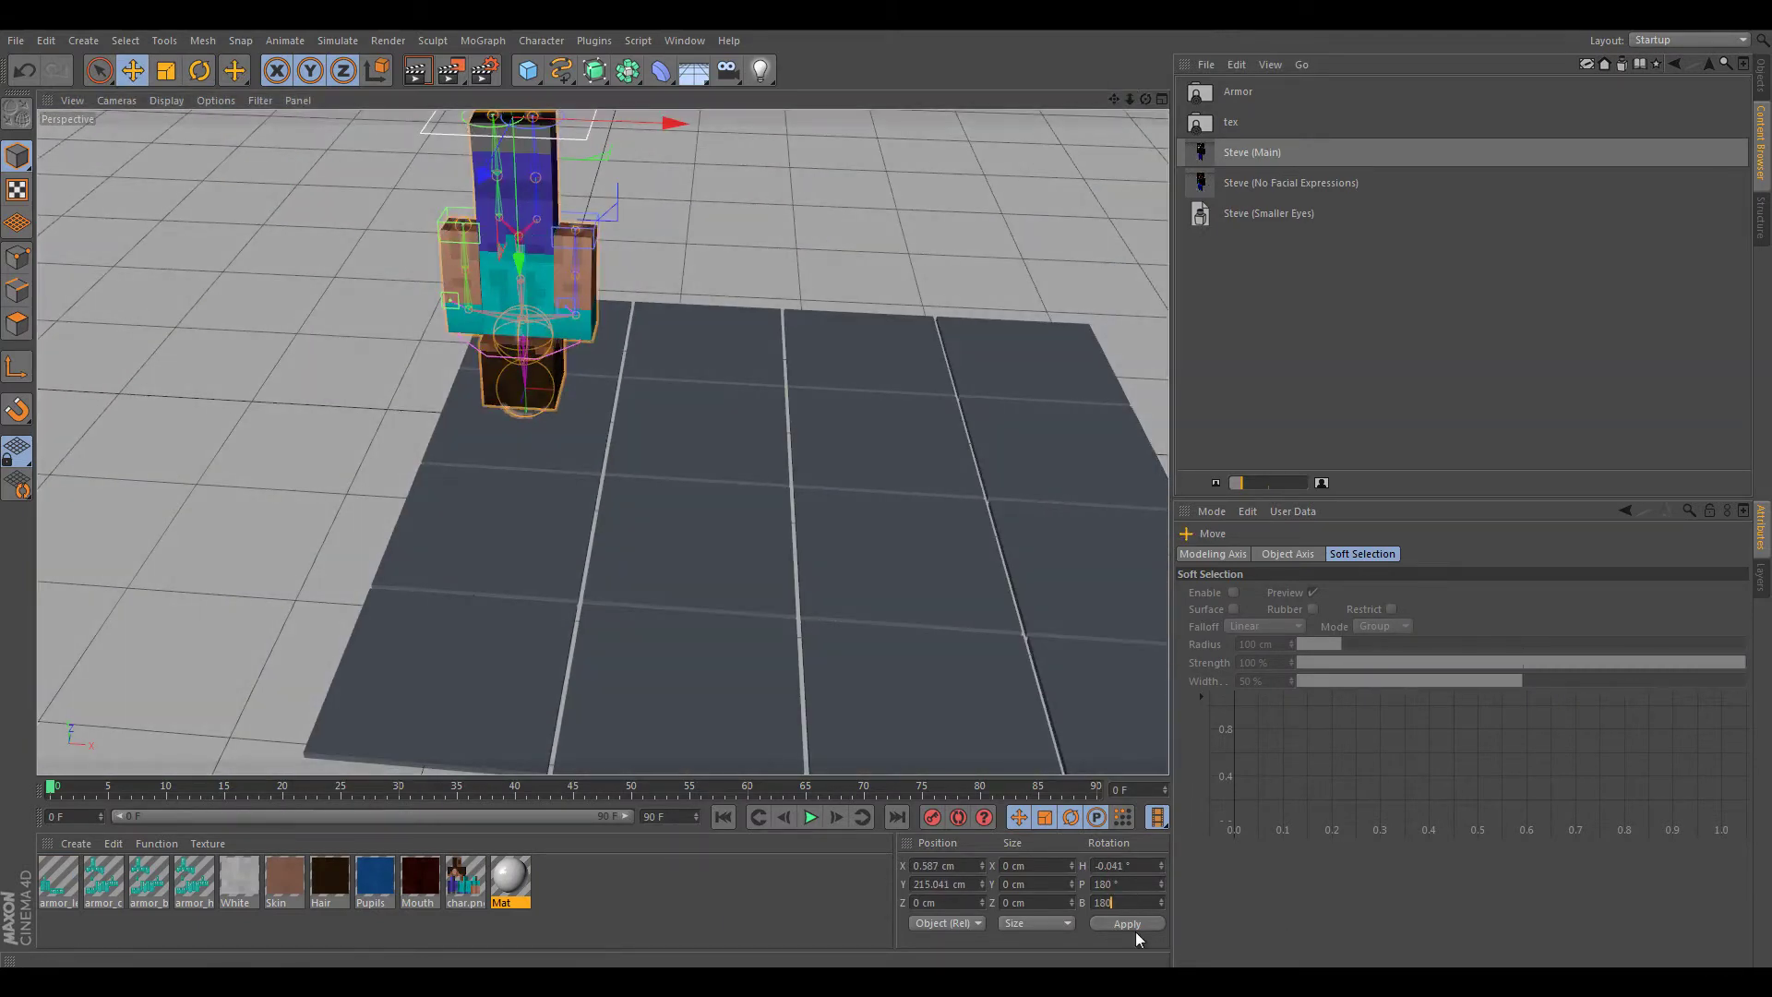
{"action": "type", "text": "180"}
{"action": "key", "text": "Return"}
{"action": "mouse_move", "coordinate": [1127, 98]}
{"action": "left_mouse_down"}
{"action": "mouse_move", "coordinate": [538, 153]}
{"action": "mouse_move", "coordinate": [782, 231]}
{"action": "left_mouse_up"}
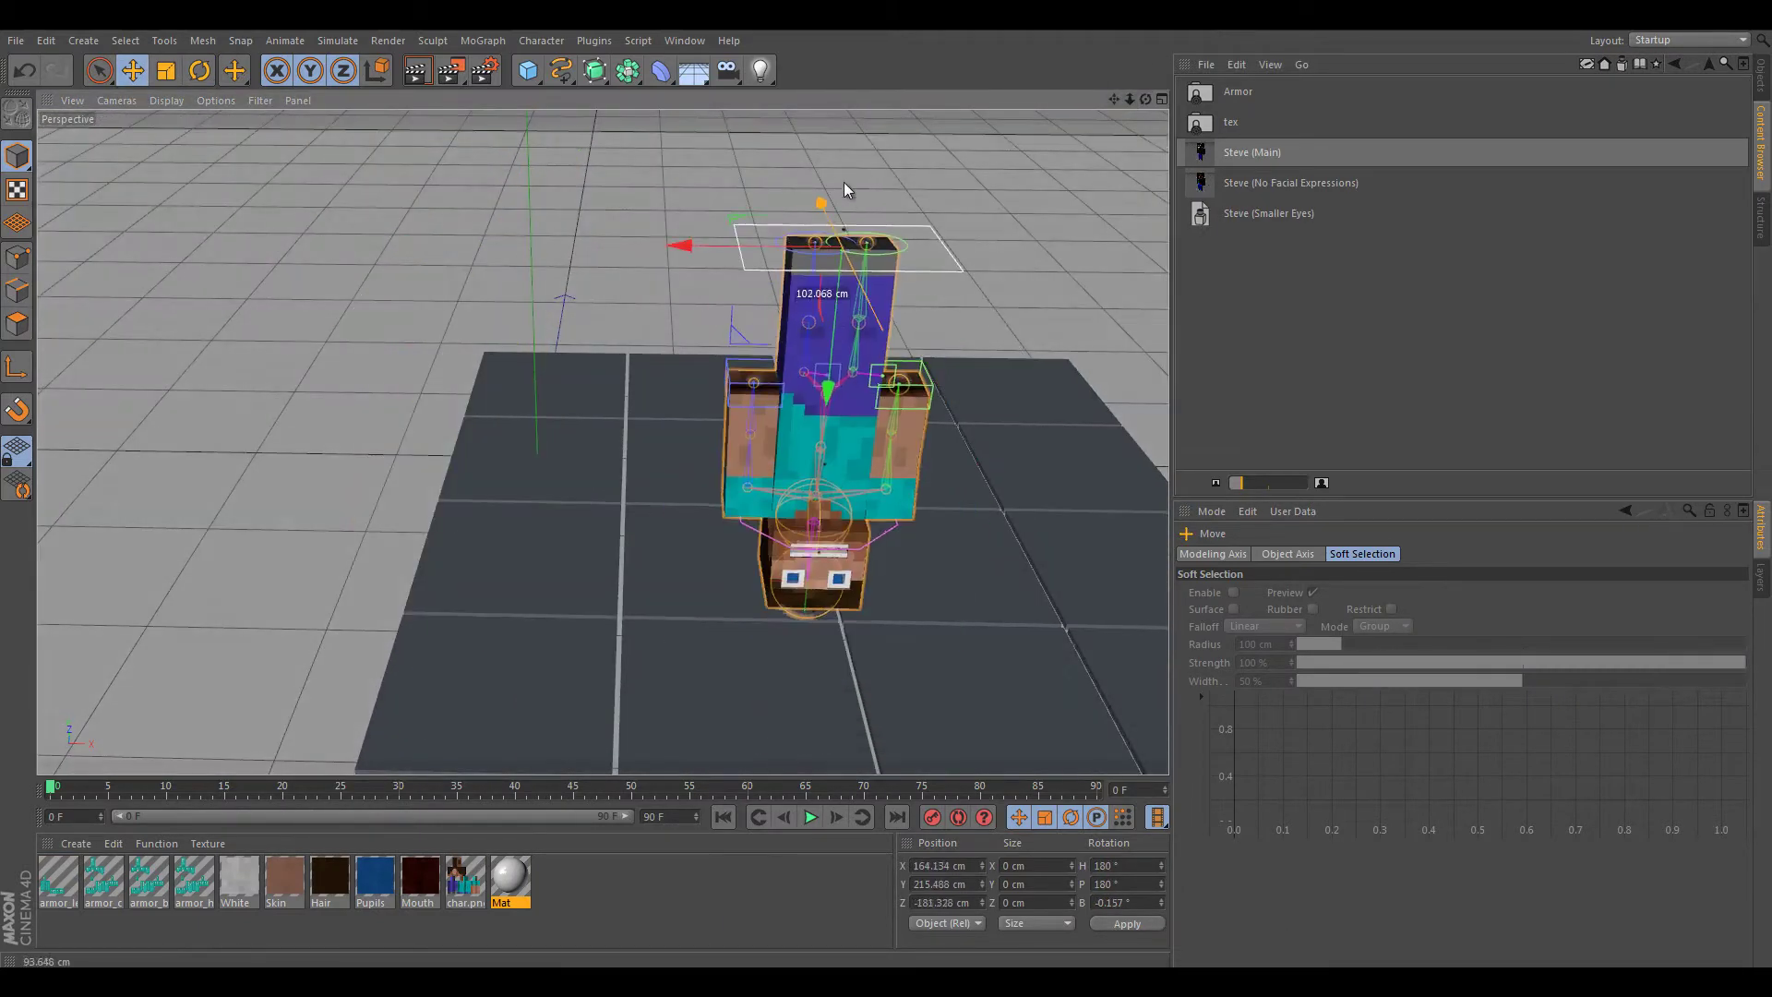
- Add a Null beside Steve and rename it D-Floor
{"action": "left_click", "coordinate": [1760, 74]}
{"action": "right_click", "coordinate": [1228, 337]}
{"action": "left_click", "coordinate": [1273, 387]}
{"action": "double_click", "coordinate": [1219, 123]}
{"action": "type", "text": "D-Floor"}
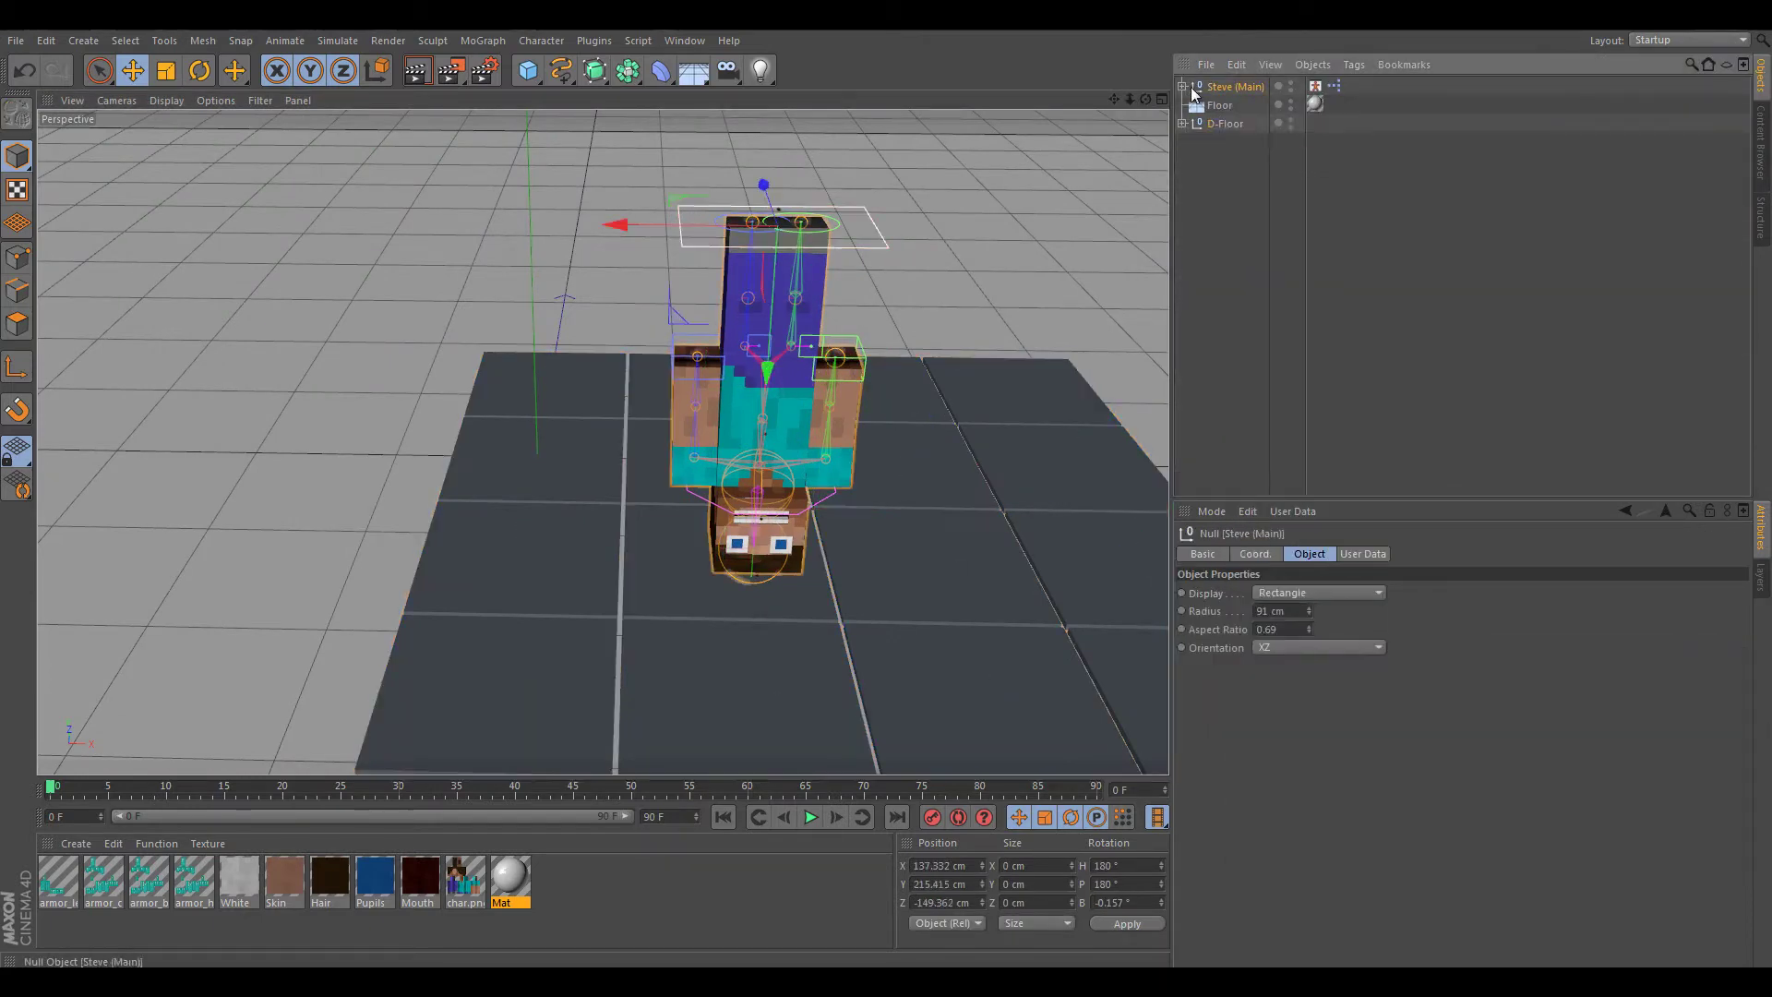
{"action": "left_click", "coordinate": [1182, 86]}
- Nudge Steve's Right Hand control and lower the rig closer to the floor in side view
{"action": "left_click", "coordinate": [1263, 159]}
{"action": "mouse_move", "coordinate": [878, 608]}
{"action": "left_mouse_down", "text": "alt"}
{"action": "mouse_move", "coordinate": [886, 498]}
{"action": "mouse_move", "coordinate": [647, 517]}
{"action": "left_mouse_up", "text": "alt"}
{"action": "left_click_drag", "start_coordinate": [397, 508], "coordinate": [402, 524]}
{"action": "mouse_move", "coordinate": [572, 509]}
{"action": "left_mouse_down", "text": "alt"}
{"action": "mouse_move", "coordinate": [888, 490]}
{"action": "mouse_move", "coordinate": [718, 286]}
{"action": "left_mouse_up", "text": "alt"}
{"action": "middle_click", "coordinate": [1115, 452]}
{"action": "key", "text": "F3"}
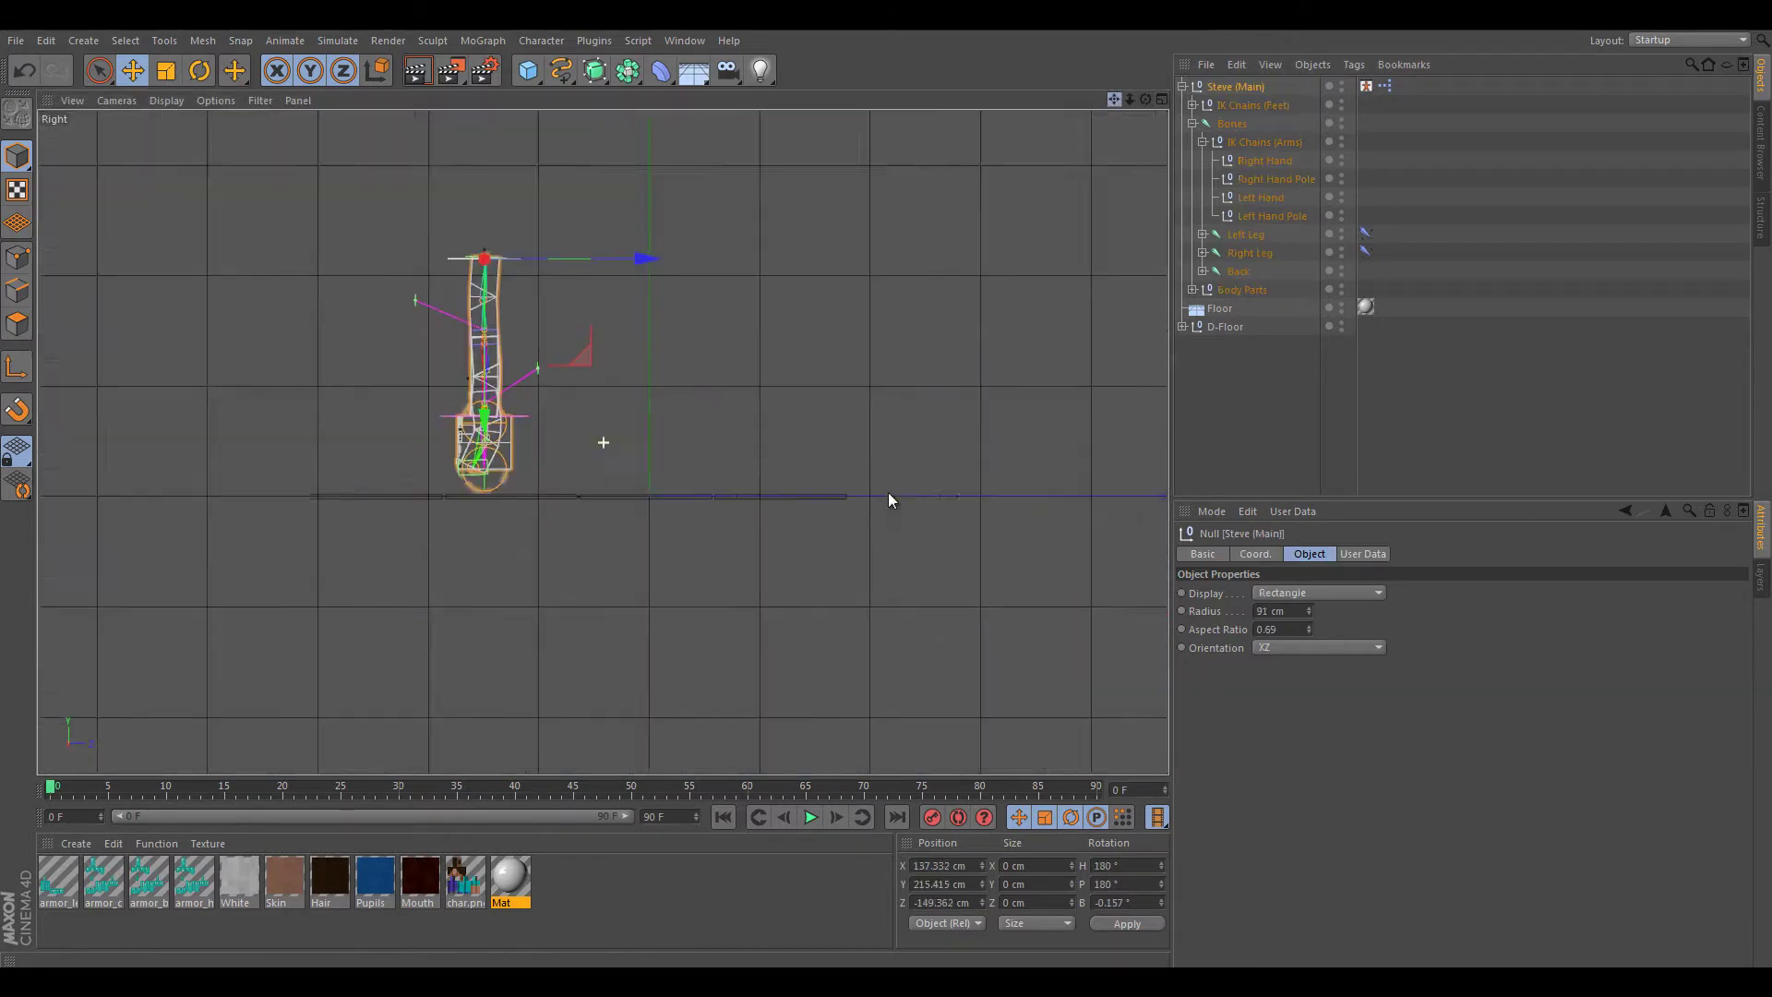
{"action": "scroll", "coordinate": [886, 494], "scroll_direction": "up", "scroll_amount": 5}
{"action": "scroll", "coordinate": [886, 494], "scroll_direction": "down", "scroll_amount": 3}
{"action": "left_click_drag", "start_coordinate": [583, 338], "coordinate": [583, 379]}
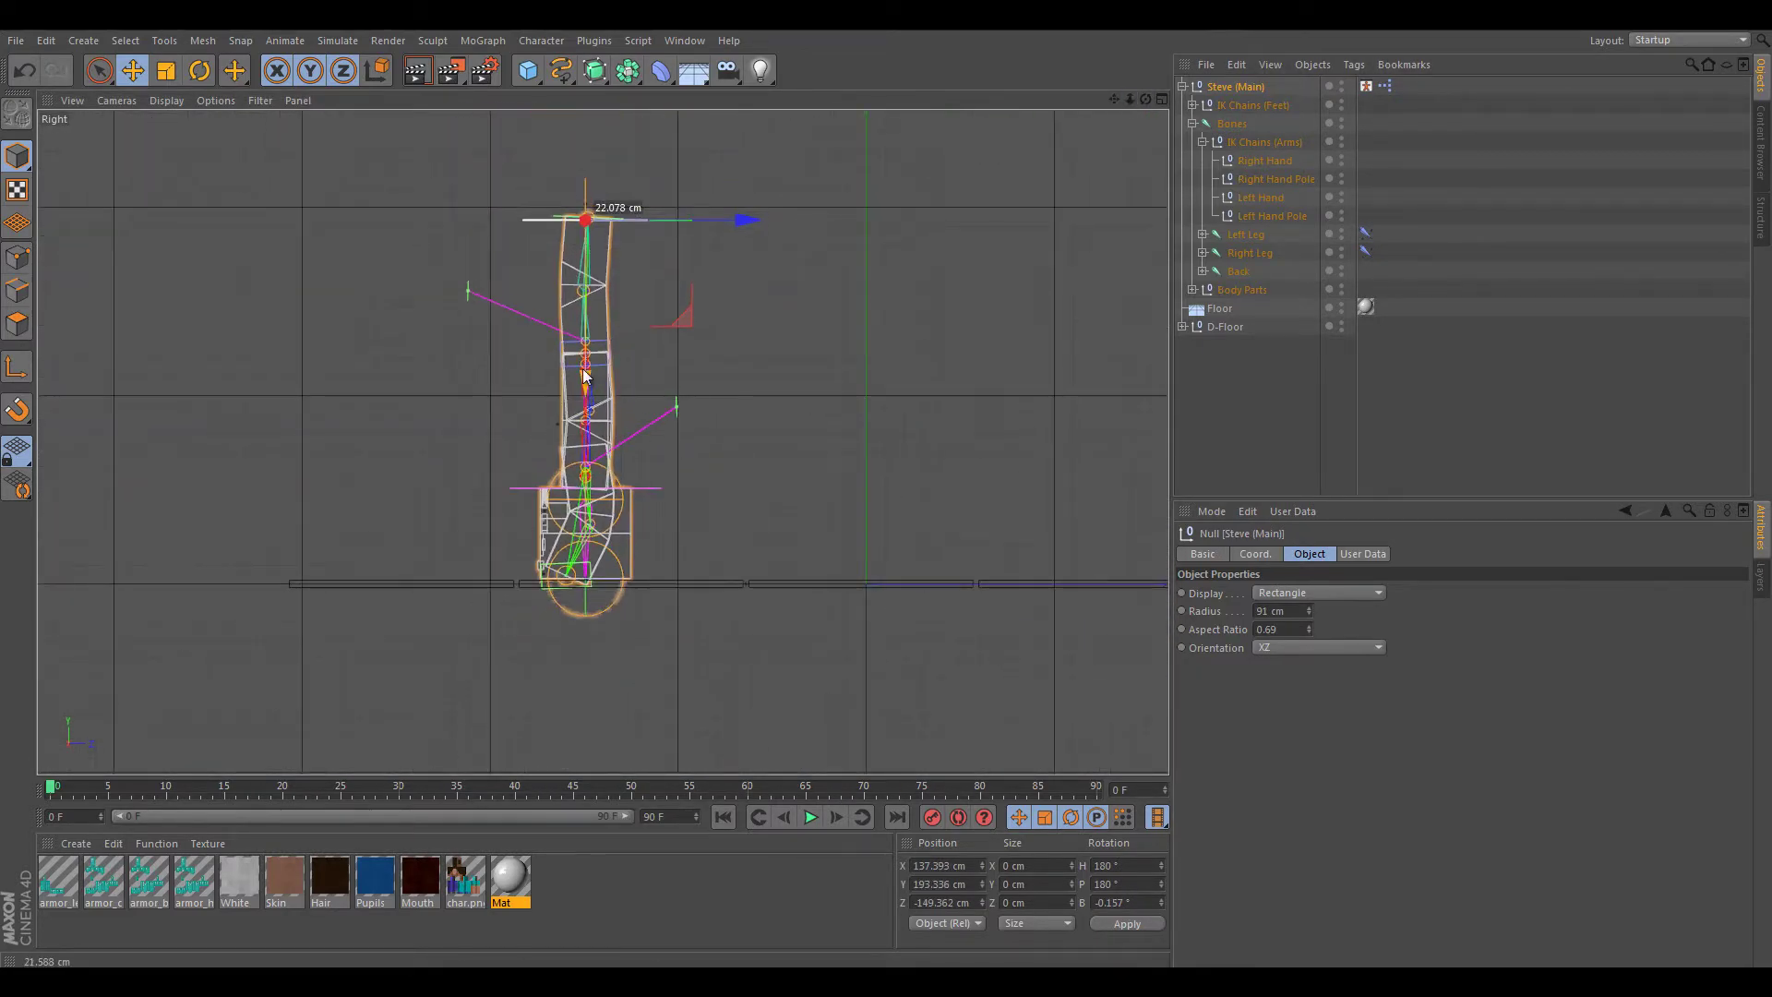
- Move the right and left hand IK controls down onto the floor tiles
{"action": "key", "text": "F1"}
{"action": "mouse_move", "coordinate": [701, 499]}
{"action": "left_mouse_down", "text": "alt"}
{"action": "mouse_move", "coordinate": [886, 491]}
{"action": "mouse_move", "coordinate": [646, 517]}
{"action": "left_mouse_up", "text": "alt"}
{"action": "left_click", "coordinate": [611, 543]}
{"action": "left_click_drag", "start_coordinate": [609, 577], "coordinate": [633, 577]}
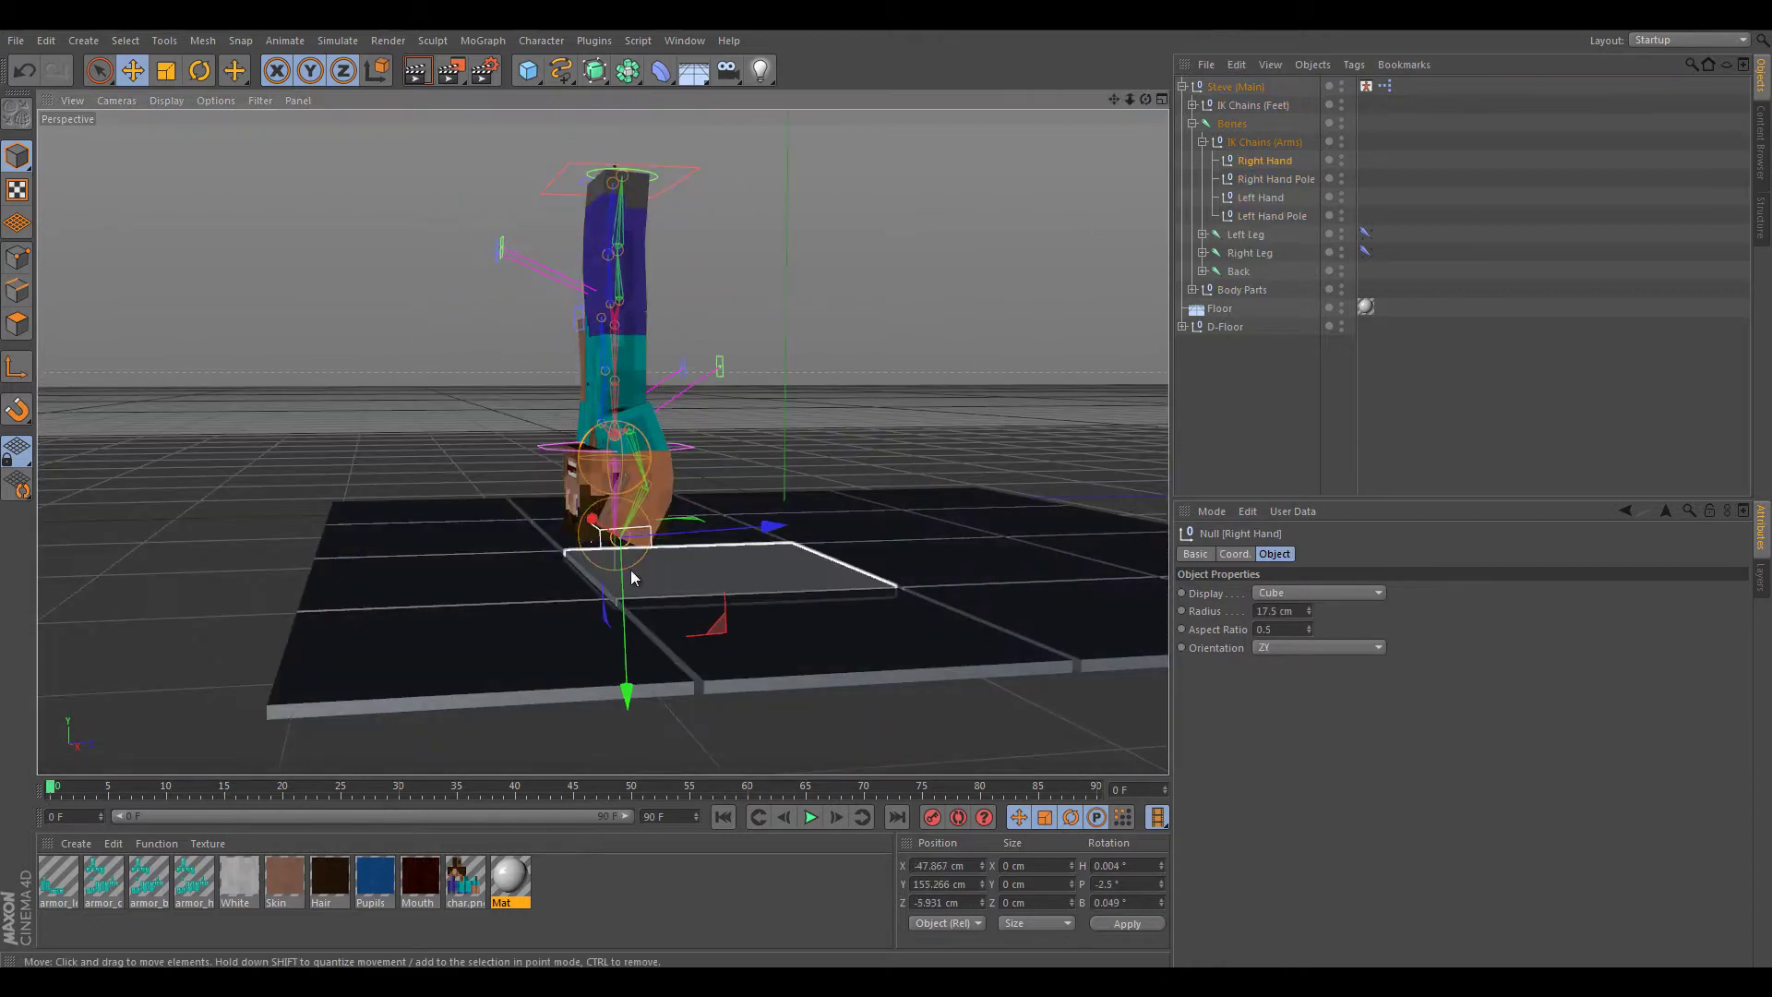
{"action": "left_click_drag", "start_coordinate": [1146, 99], "coordinate": [1142, 107]}
{"action": "left_click", "coordinate": [497, 558]}
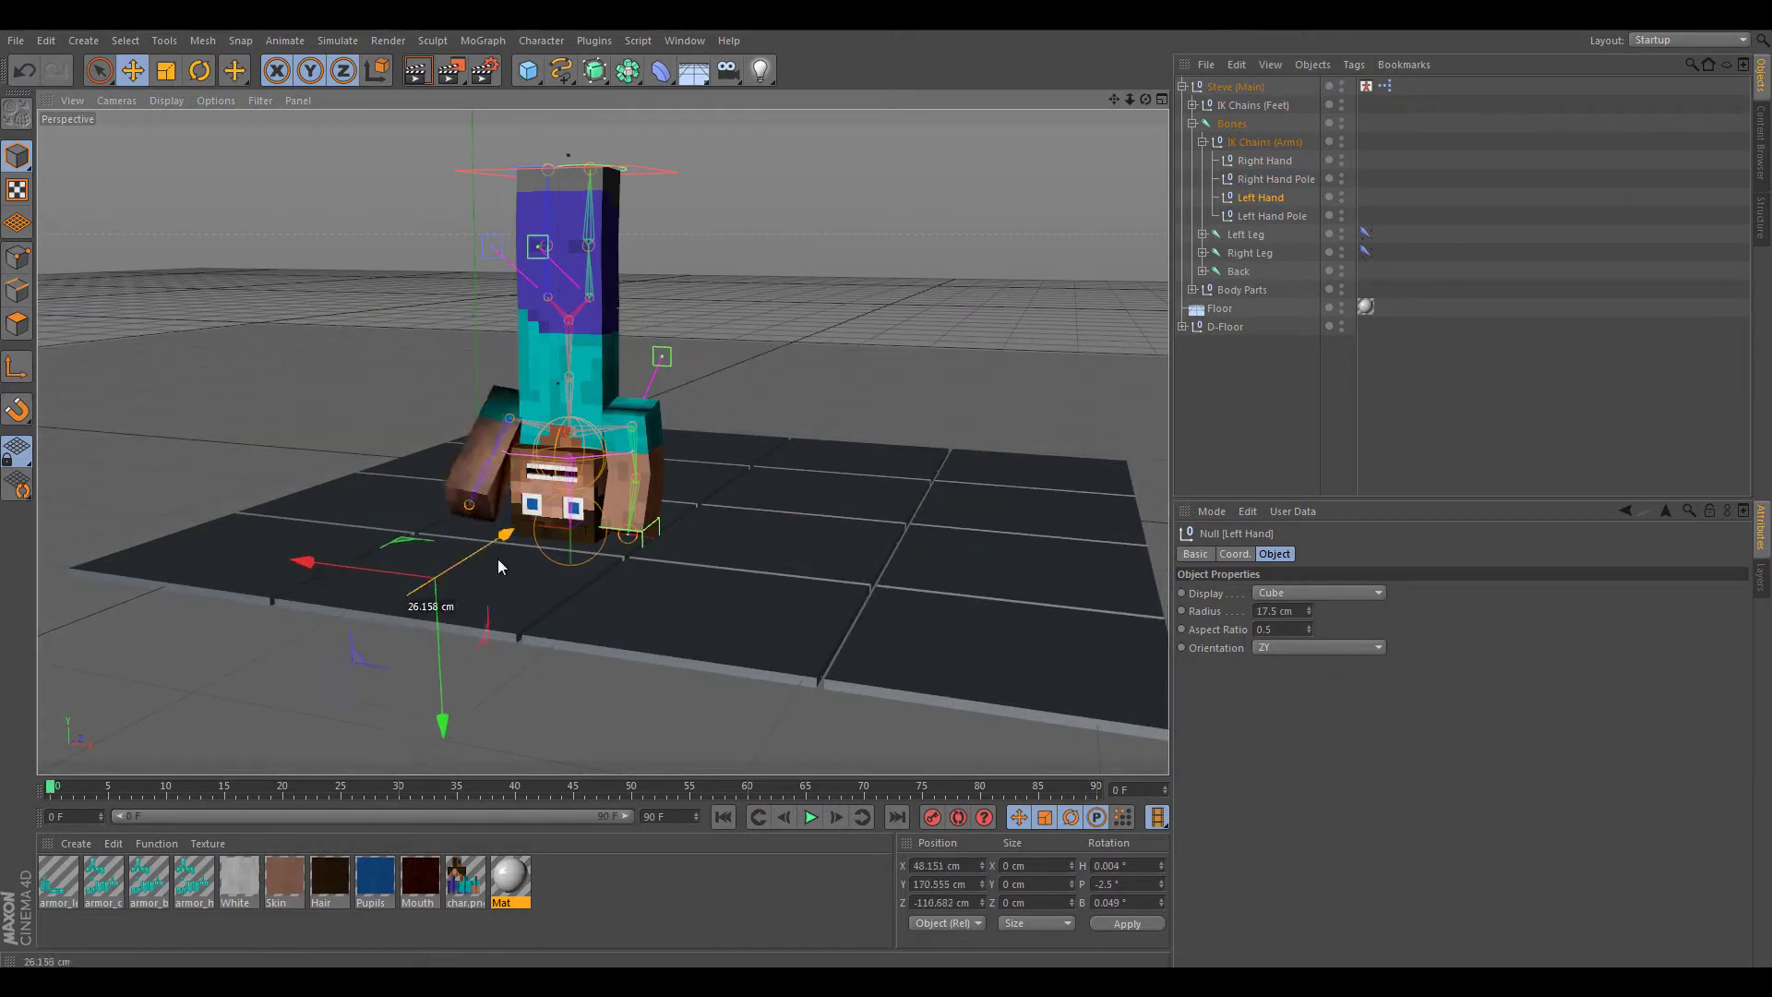
{"action": "left_click_drag", "start_coordinate": [497, 557], "coordinate": [449, 540]}
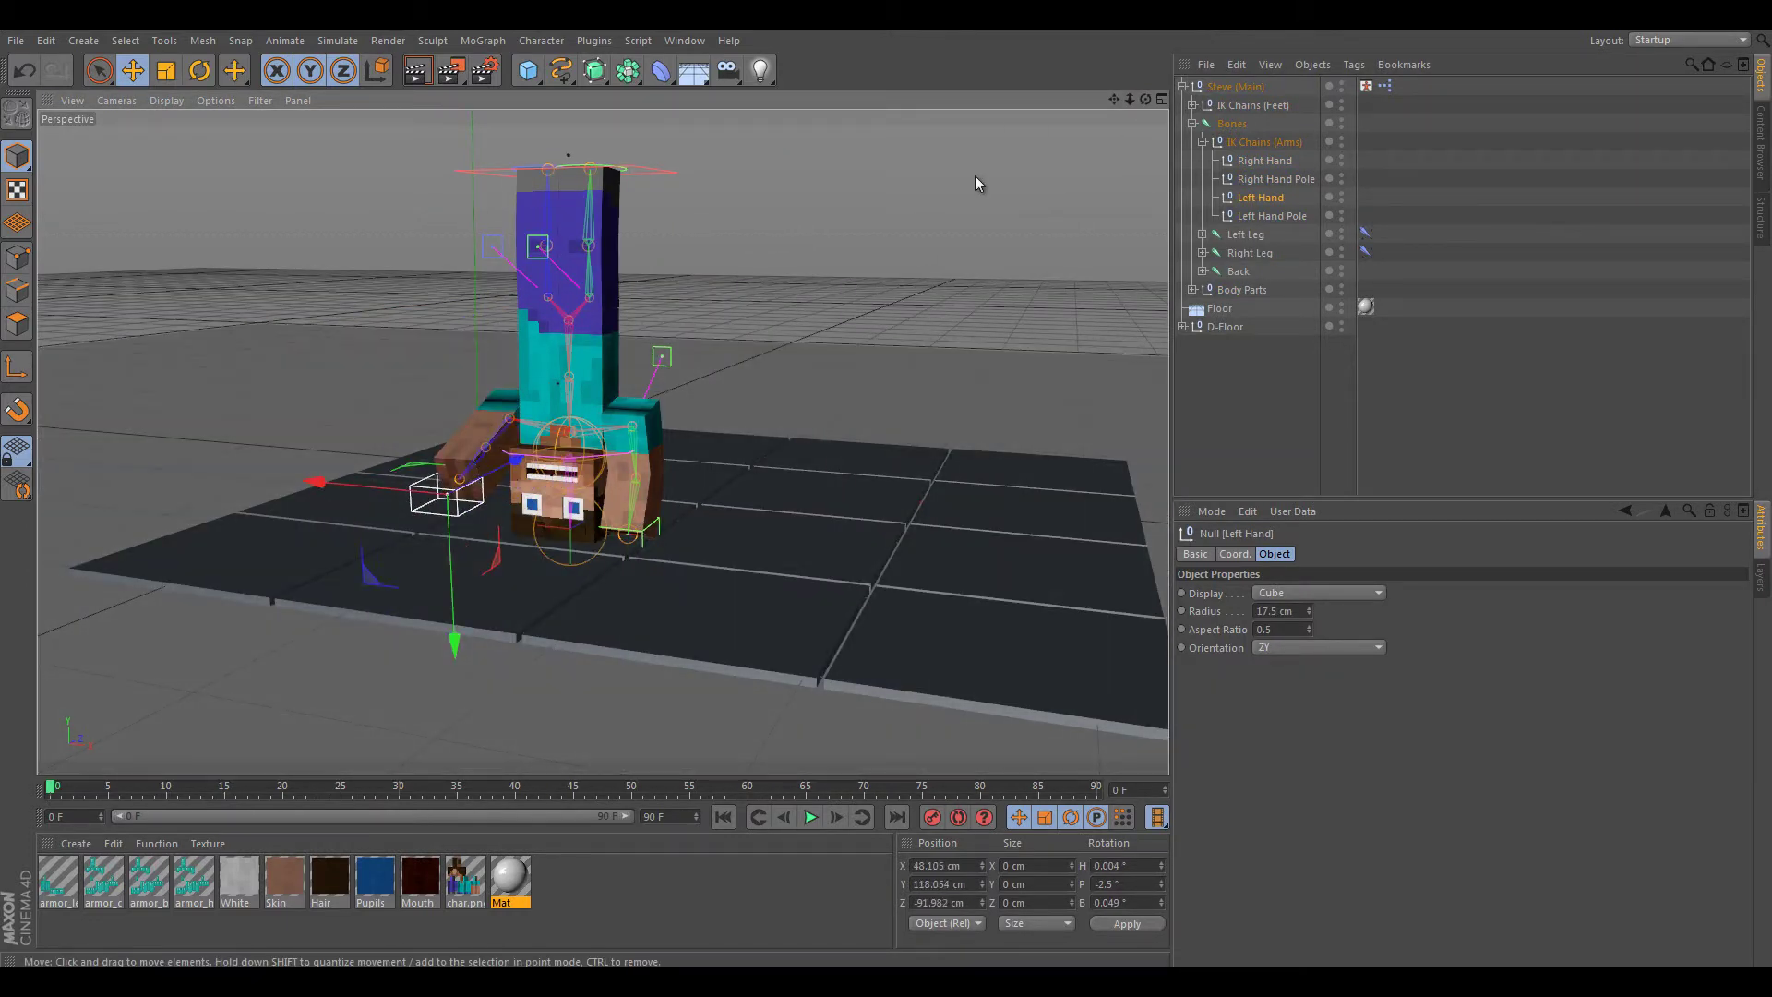
- Move the Right Foot and Left Foot IK controls to bend both legs over Steve's back
{"action": "left_click", "coordinate": [1192, 105]}
{"action": "left_click", "coordinate": [1253, 123]}
{"action": "left_click", "coordinate": [1234, 554]}
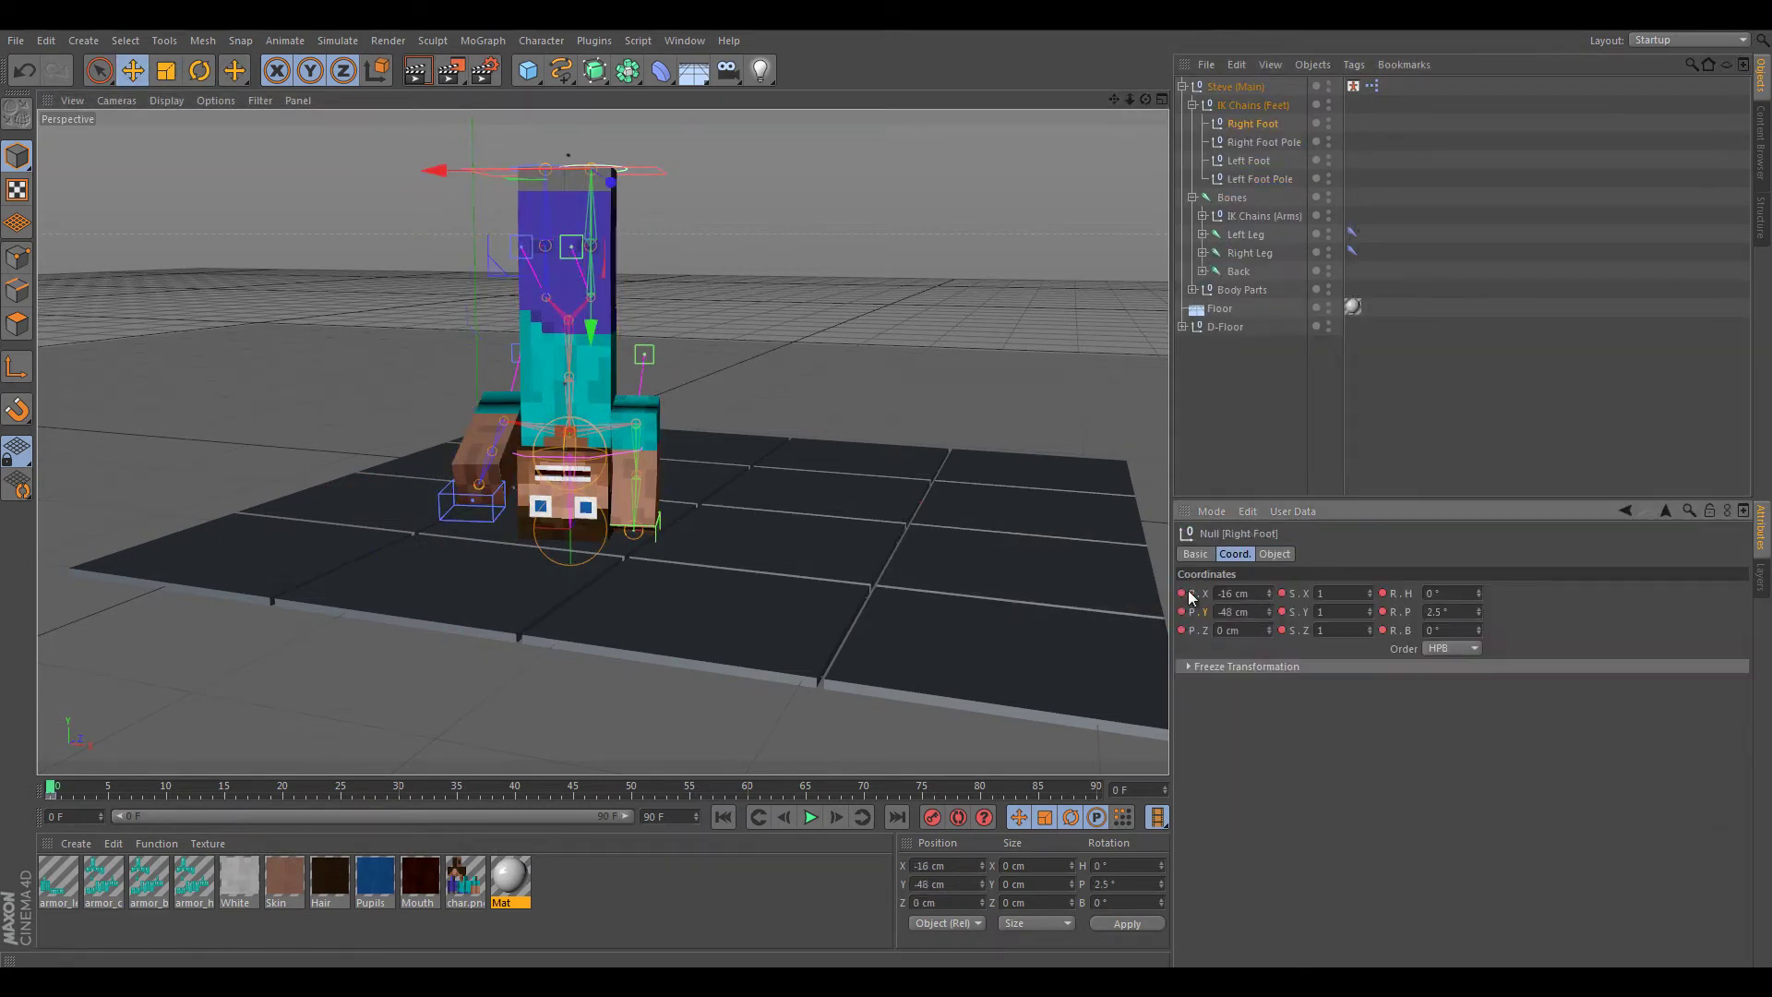
{"action": "left_click_drag", "start_coordinate": [1003, 385], "coordinate": [894, 504], "text": "alt"}
{"action": "left_click_drag", "start_coordinate": [514, 307], "coordinate": [603, 222]}
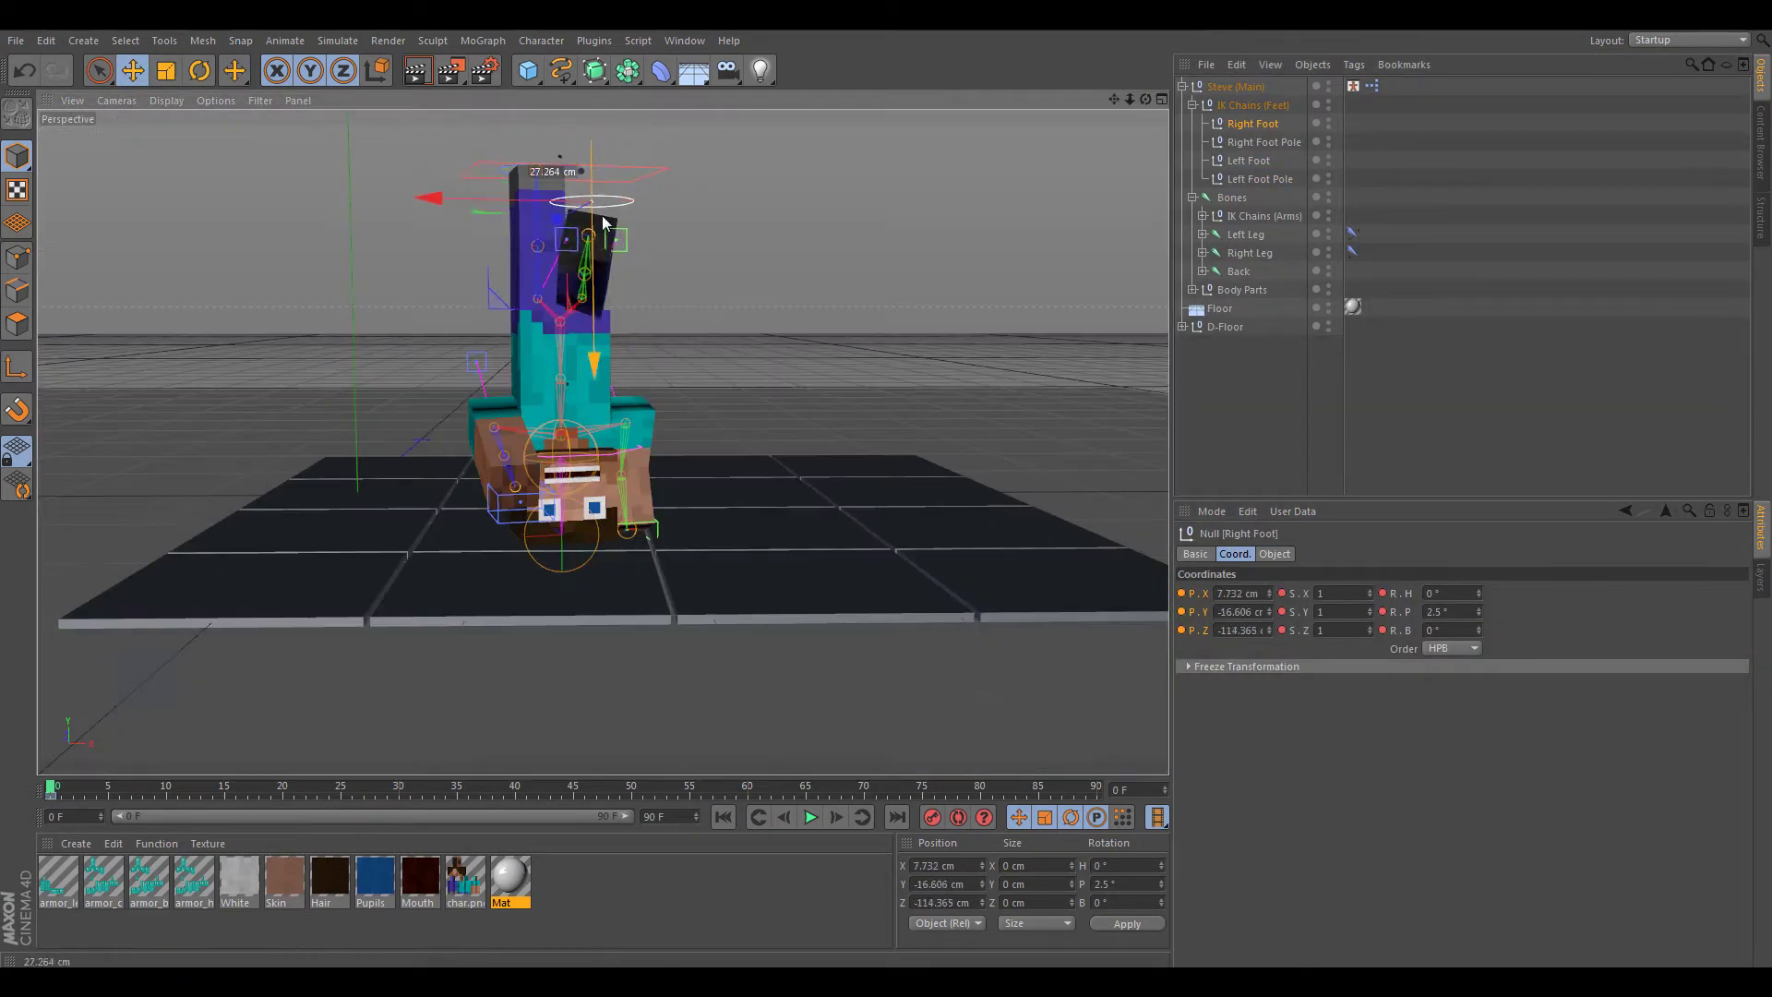
{"action": "left_click", "coordinate": [1248, 160]}
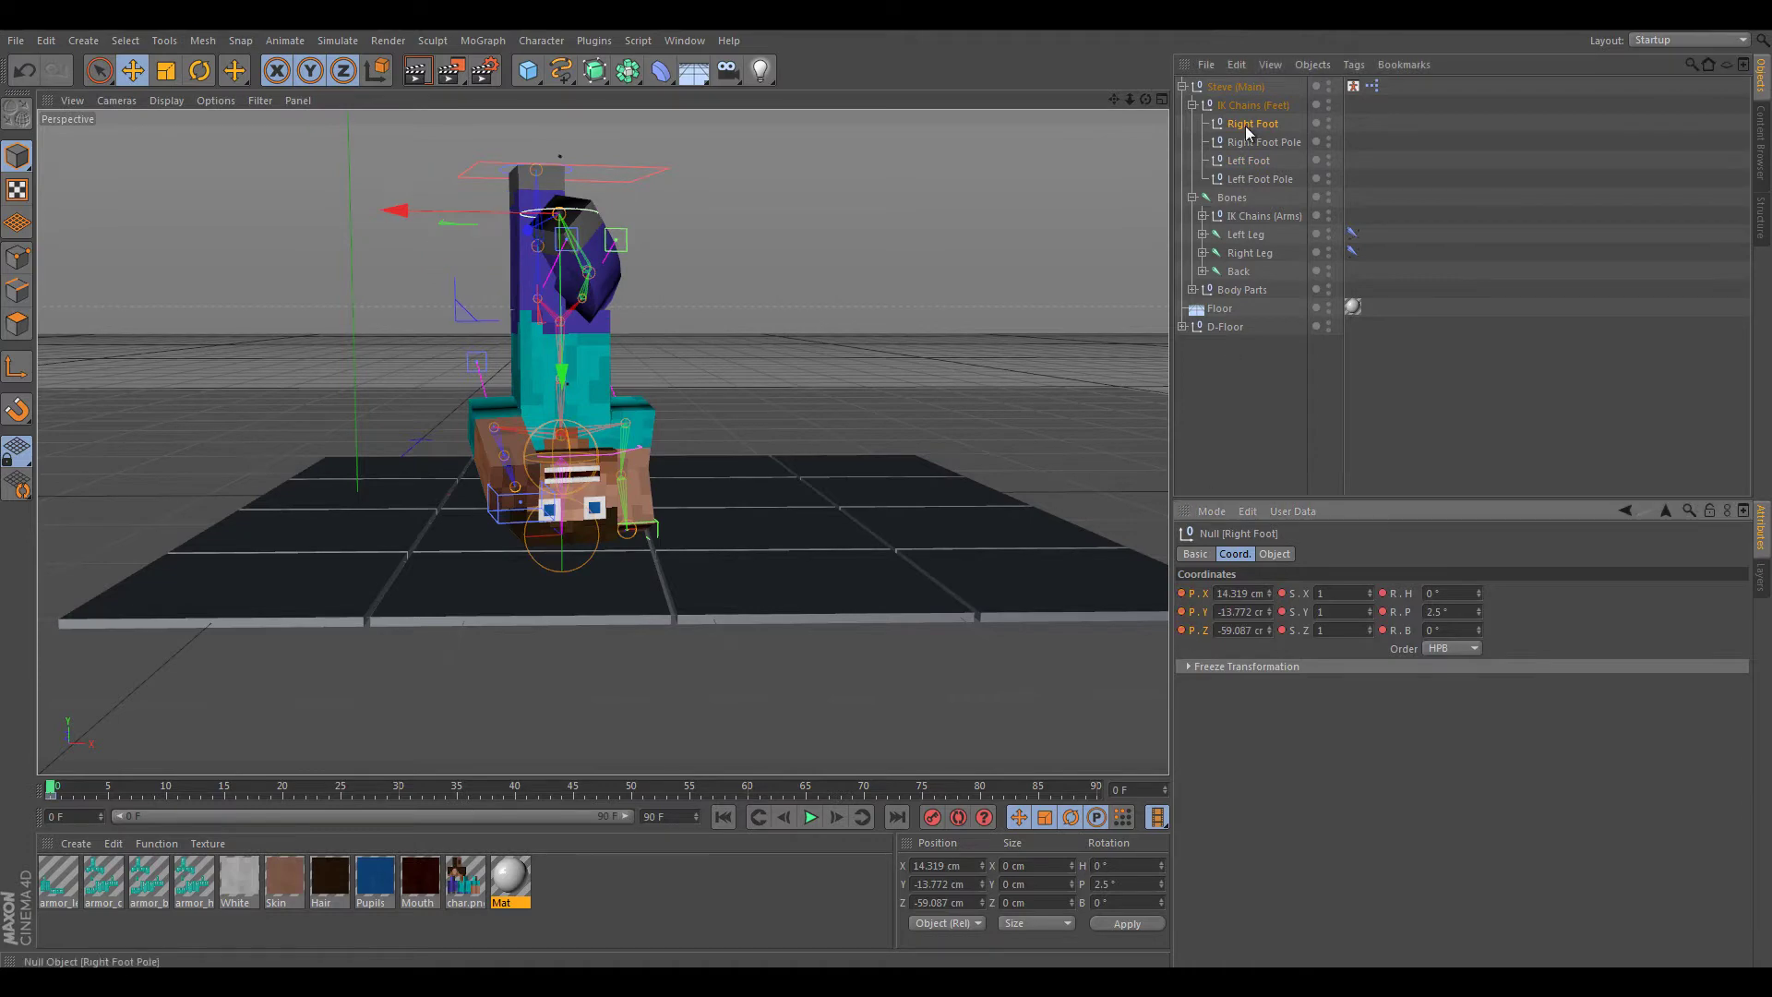
{"action": "left_click", "coordinate": [1248, 160]}
{"action": "mouse_move", "coordinate": [646, 277]}
{"action": "left_mouse_down", "text": "alt"}
{"action": "mouse_move", "coordinate": [523, 205]}
{"action": "mouse_move", "coordinate": [886, 497]}
{"action": "left_mouse_up", "text": "alt"}
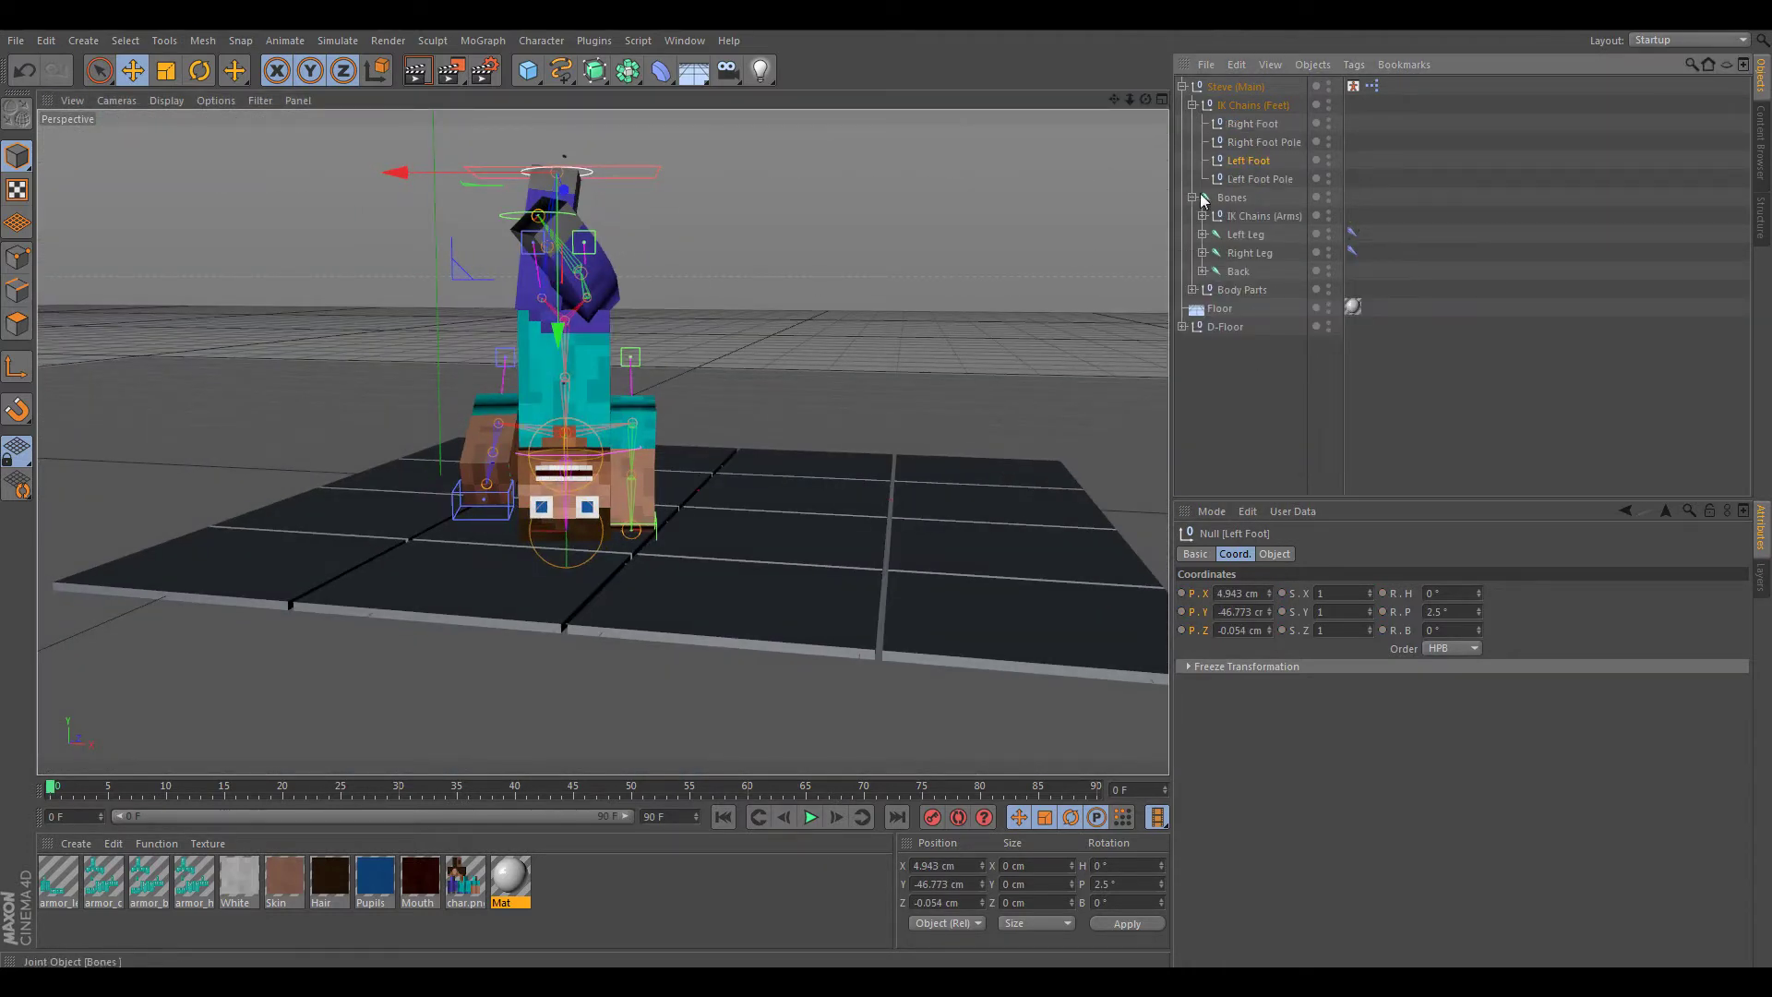
- Rotate the Body Parts group and arch the Back joint to about -15.5°
{"action": "left_click", "coordinate": [199, 71]}
{"action": "left_click_drag", "start_coordinate": [1241, 307], "coordinate": [1241, 323], "text": "ctrl"}
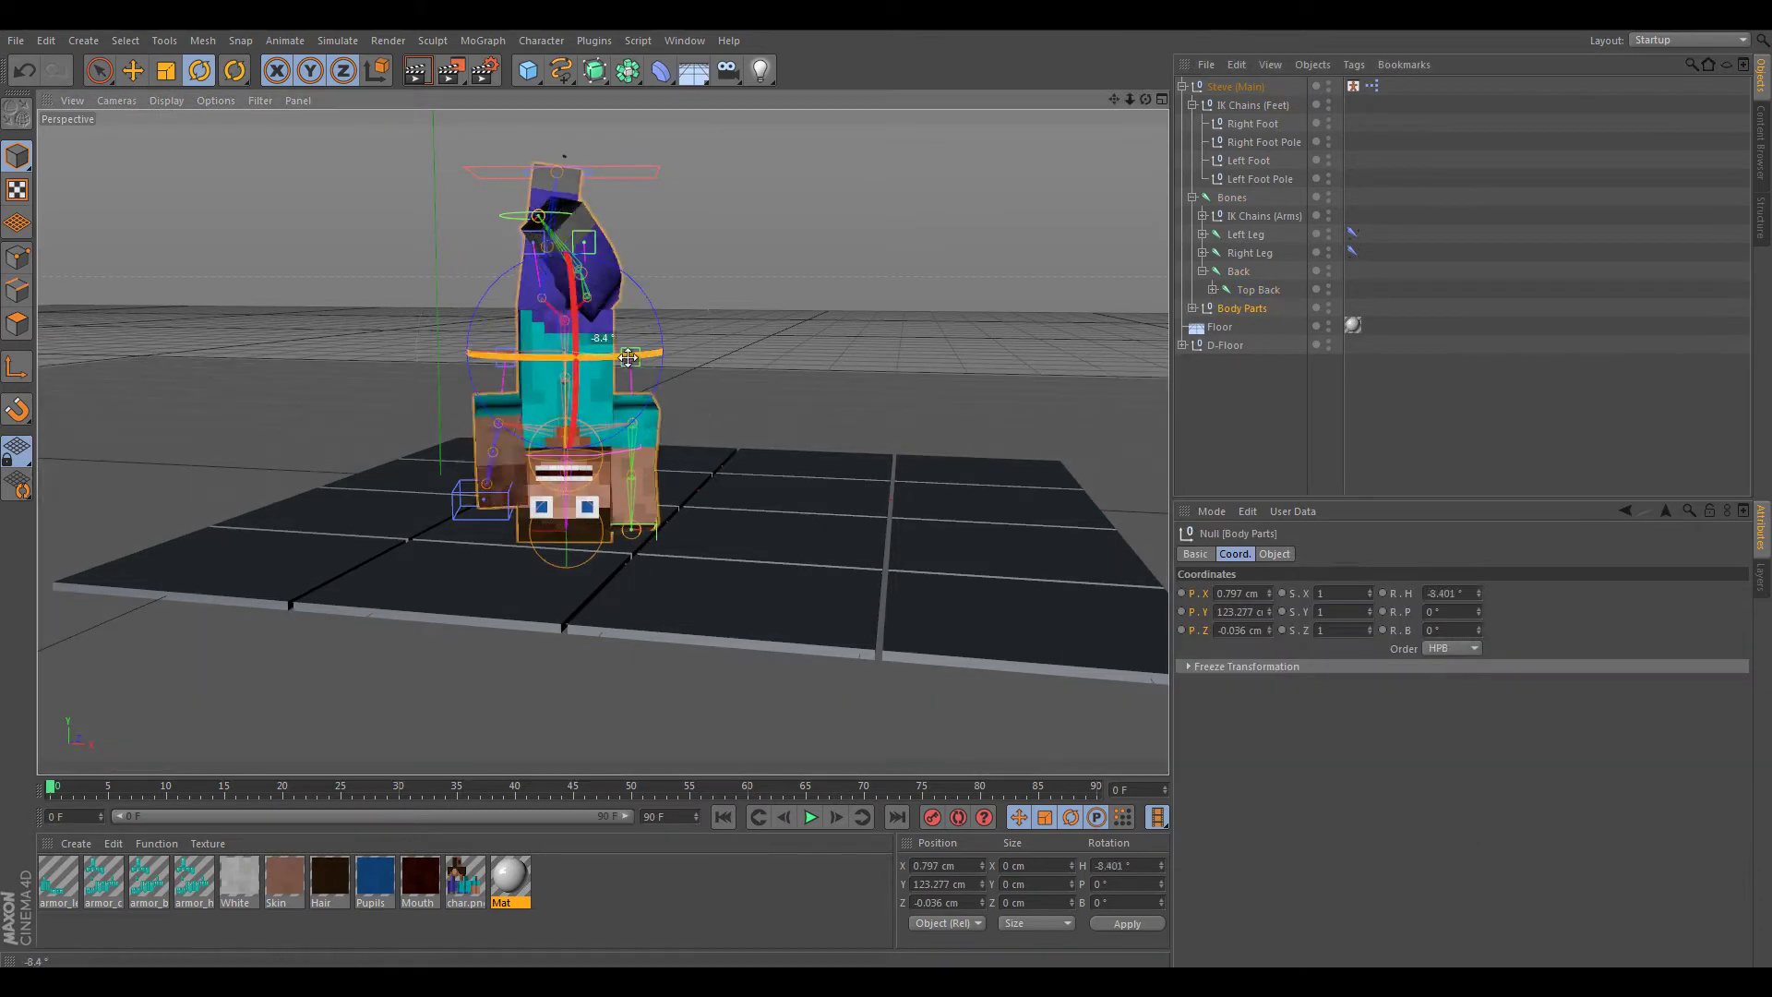
{"action": "key", "text": "ctrl+z"}
{"action": "left_click_drag", "start_coordinate": [905, 486], "coordinate": [1362, 155], "text": "alt"}
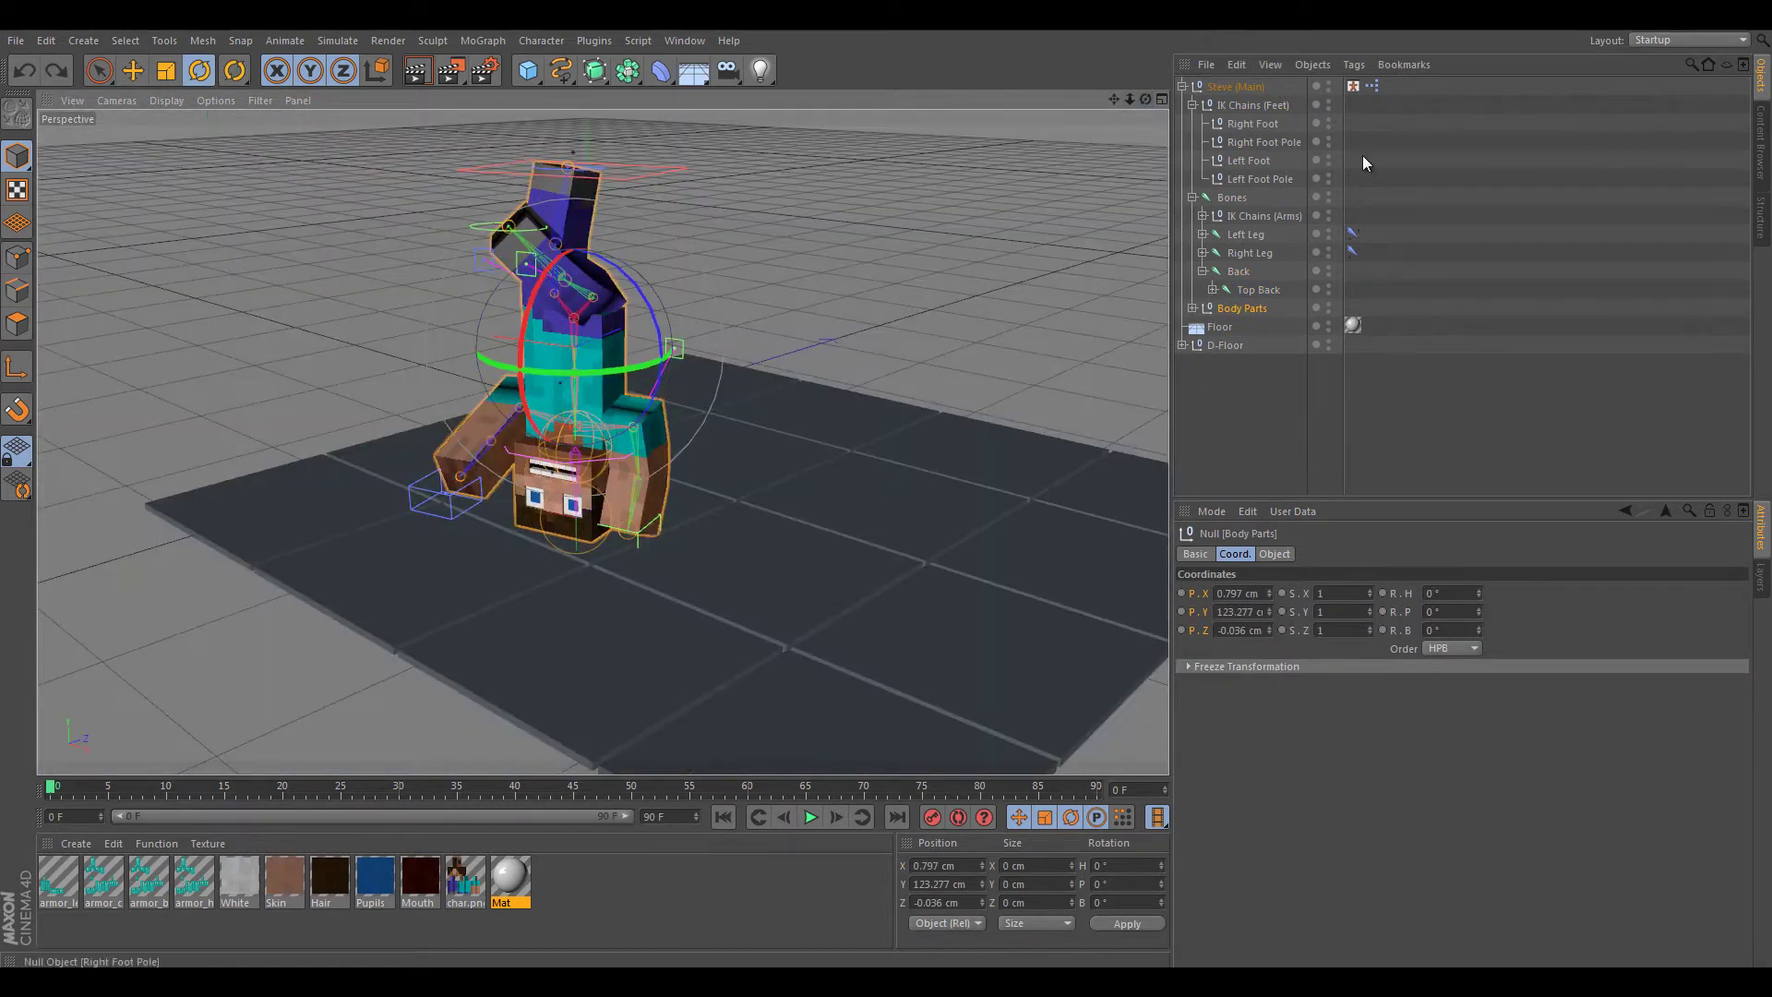
{"action": "left_click", "coordinate": [540, 387]}
{"action": "left_click_drag", "start_coordinate": [540, 386], "coordinate": [886, 495], "text": "alt"}
- Push Steve's Right Hand control further outward on the floor
{"action": "left_click", "coordinate": [1203, 215]}
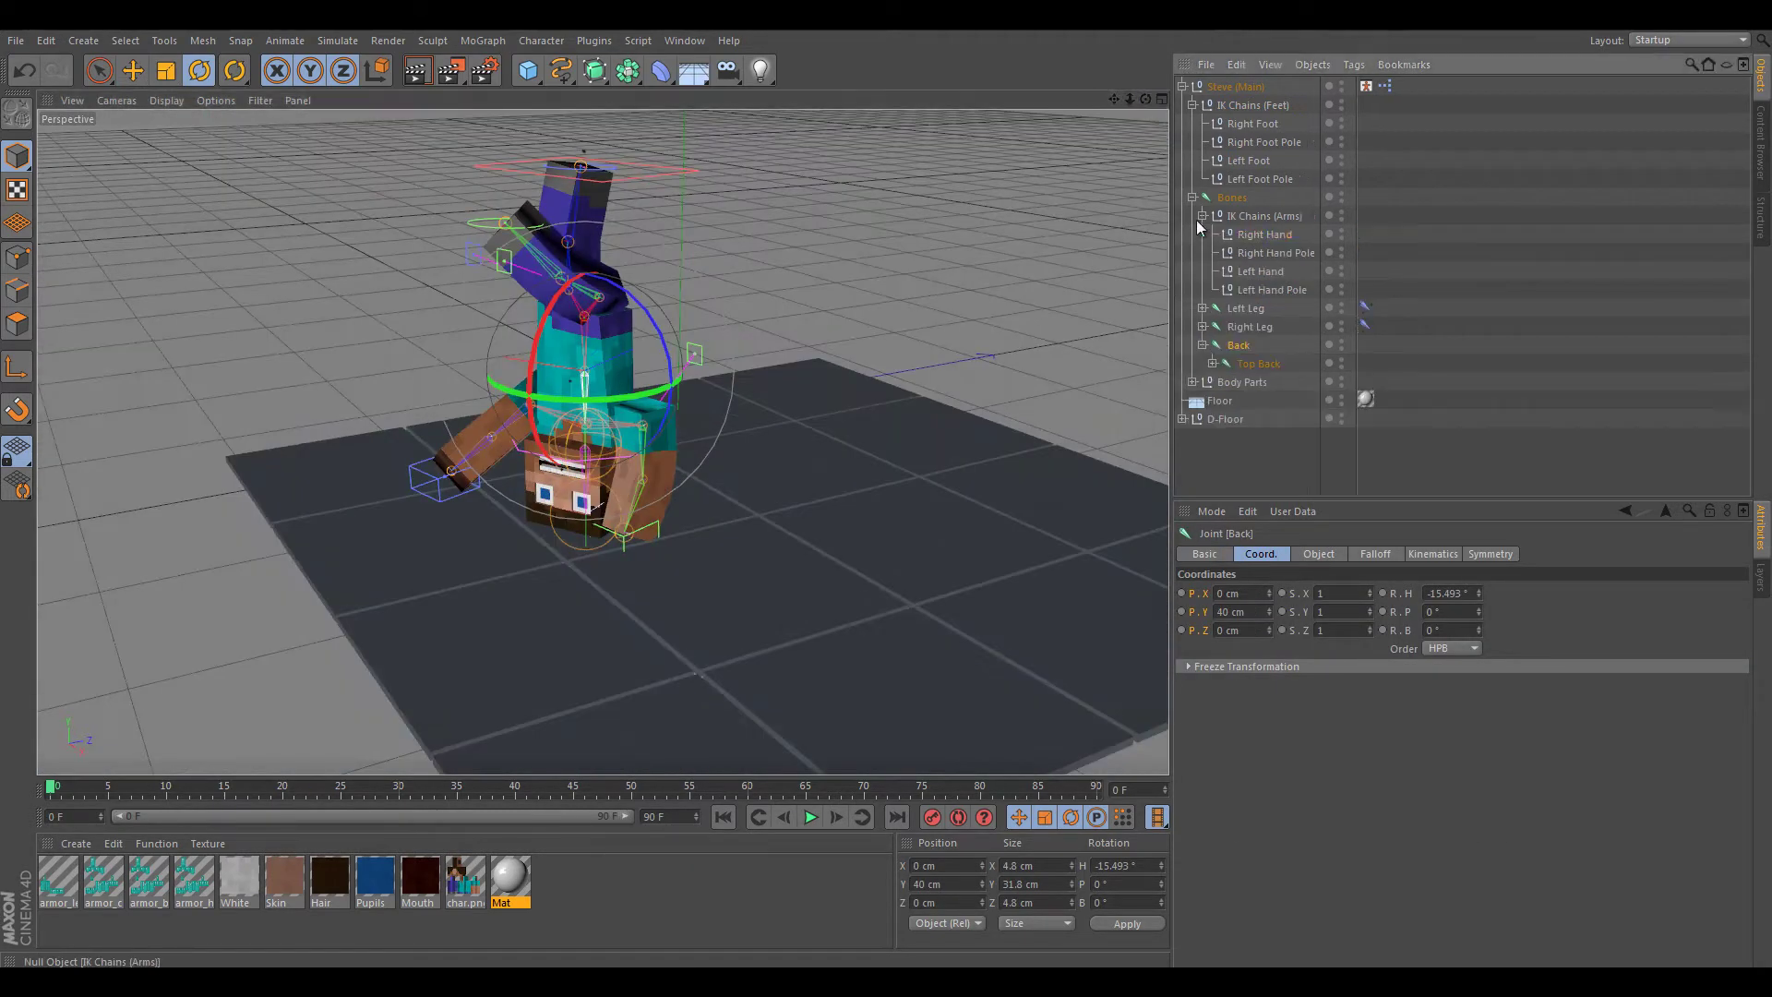
{"action": "left_click", "coordinate": [1265, 234]}
{"action": "key", "text": "e"}
{"action": "left_click_drag", "start_coordinate": [628, 531], "coordinate": [620, 528]}
{"action": "left_click_drag", "start_coordinate": [620, 528], "coordinate": [710, 494], "text": "alt"}
{"action": "left_click", "coordinate": [1209, 558]}
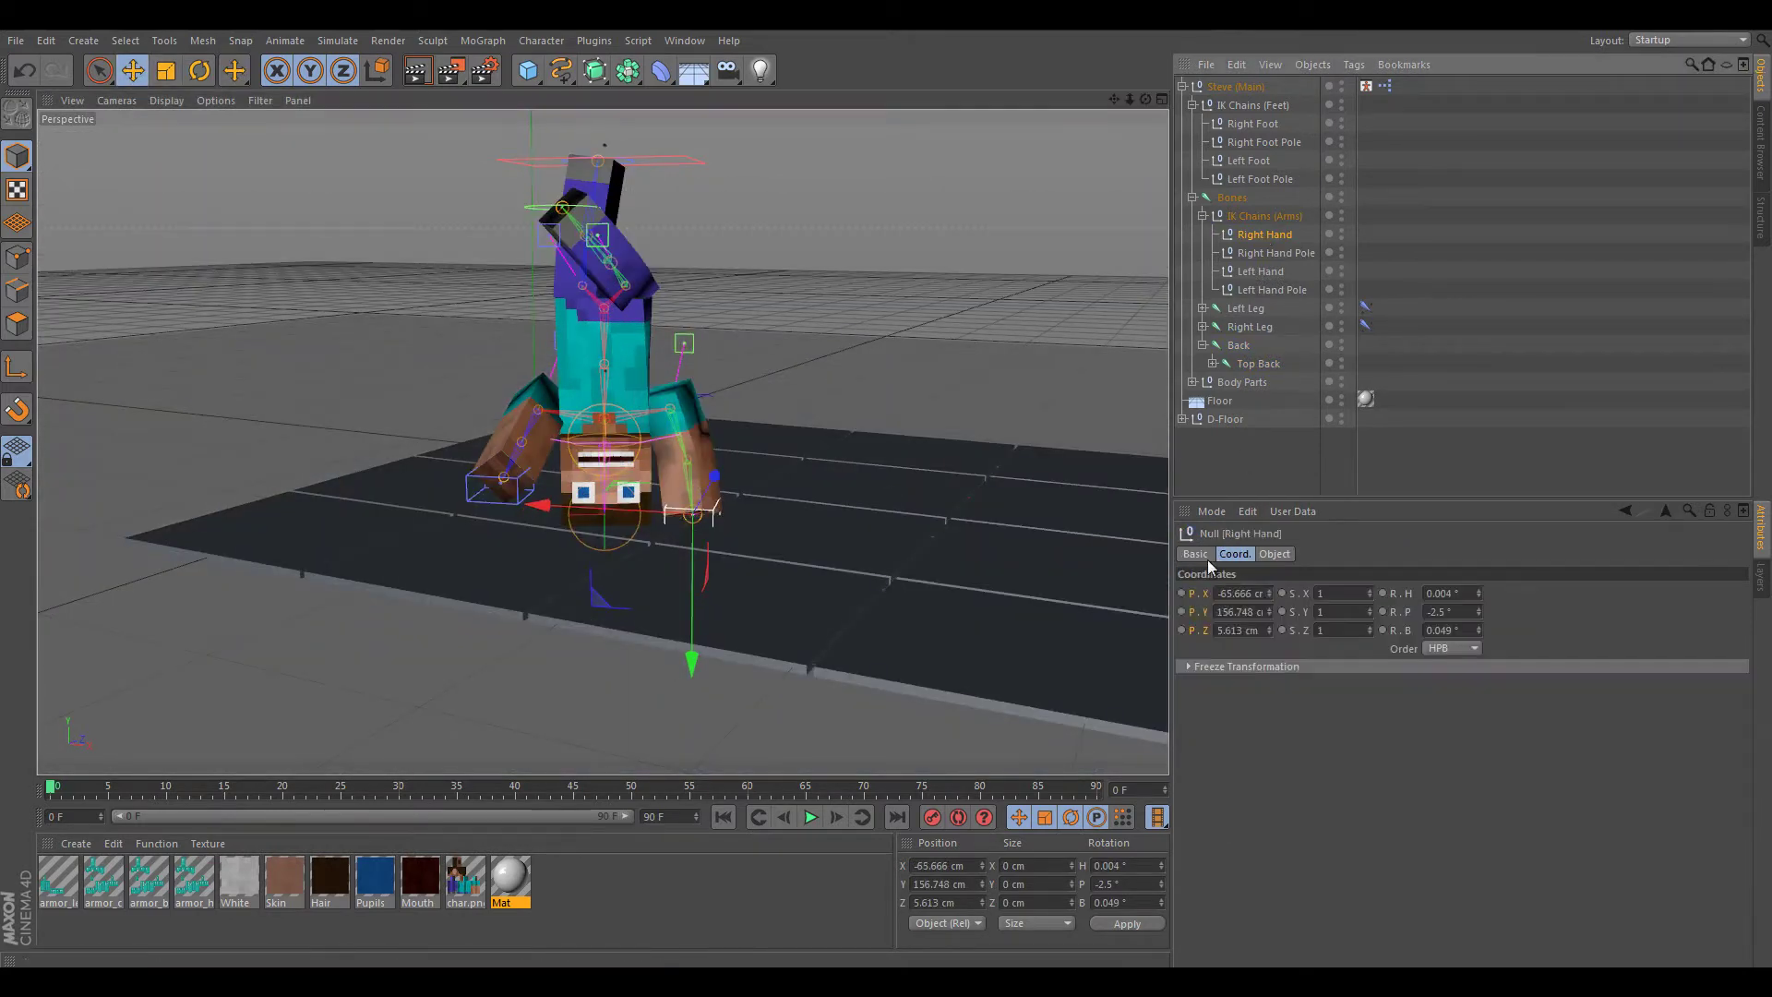
{"action": "left_click_drag", "start_coordinate": [506, 535], "coordinate": [590, 480], "text": "alt"}
{"action": "left_click", "coordinate": [1235, 86]}
- Turn on Steve's Boots armor in the rig's User Data
{"action": "left_click", "coordinate": [1362, 554]}
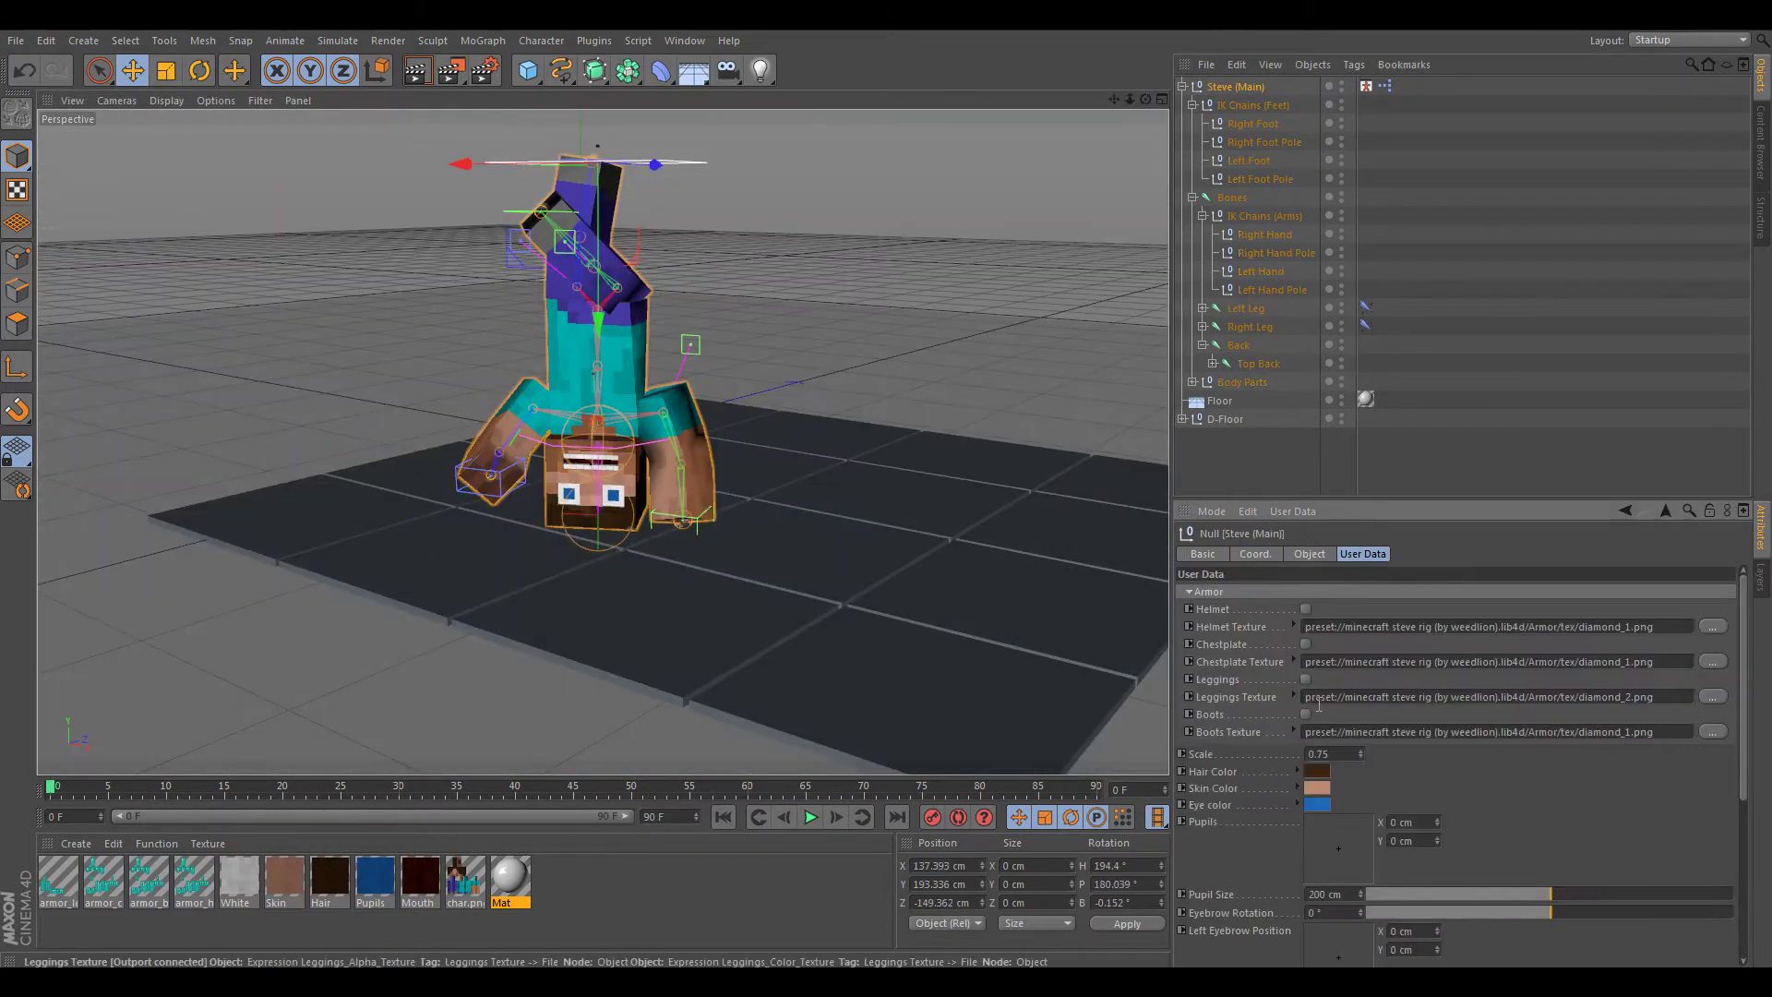
{"action": "scroll", "coordinate": [1221, 780], "scroll_direction": "down", "scroll_amount": 5}
{"action": "left_click", "coordinate": [1712, 621]}
{"action": "double_click", "coordinate": [240, 236]}
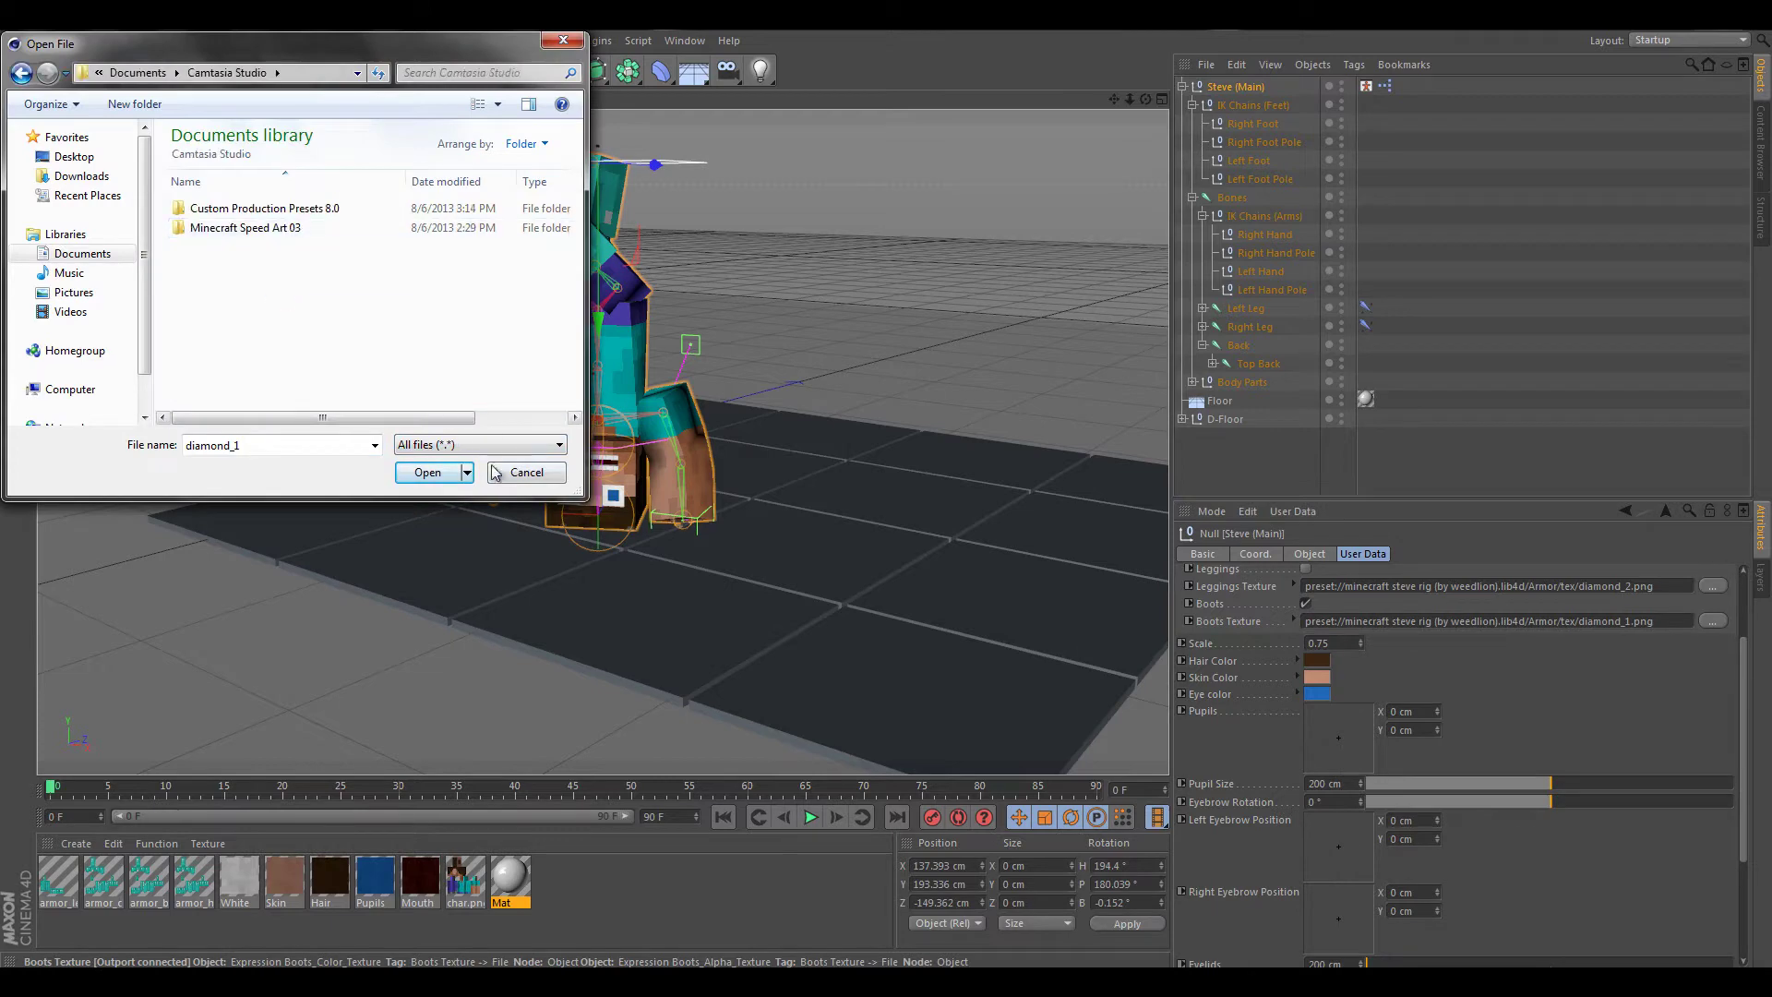
{"action": "left_click", "coordinate": [522, 467]}
- Set Steve's Smile to about 19% and Eyebrow Rotation to 17°
{"action": "scroll", "coordinate": [1194, 757], "scroll_direction": "down", "scroll_amount": 3}
{"action": "scroll", "coordinate": [1361, 801], "scroll_direction": "down", "scroll_amount": 2}
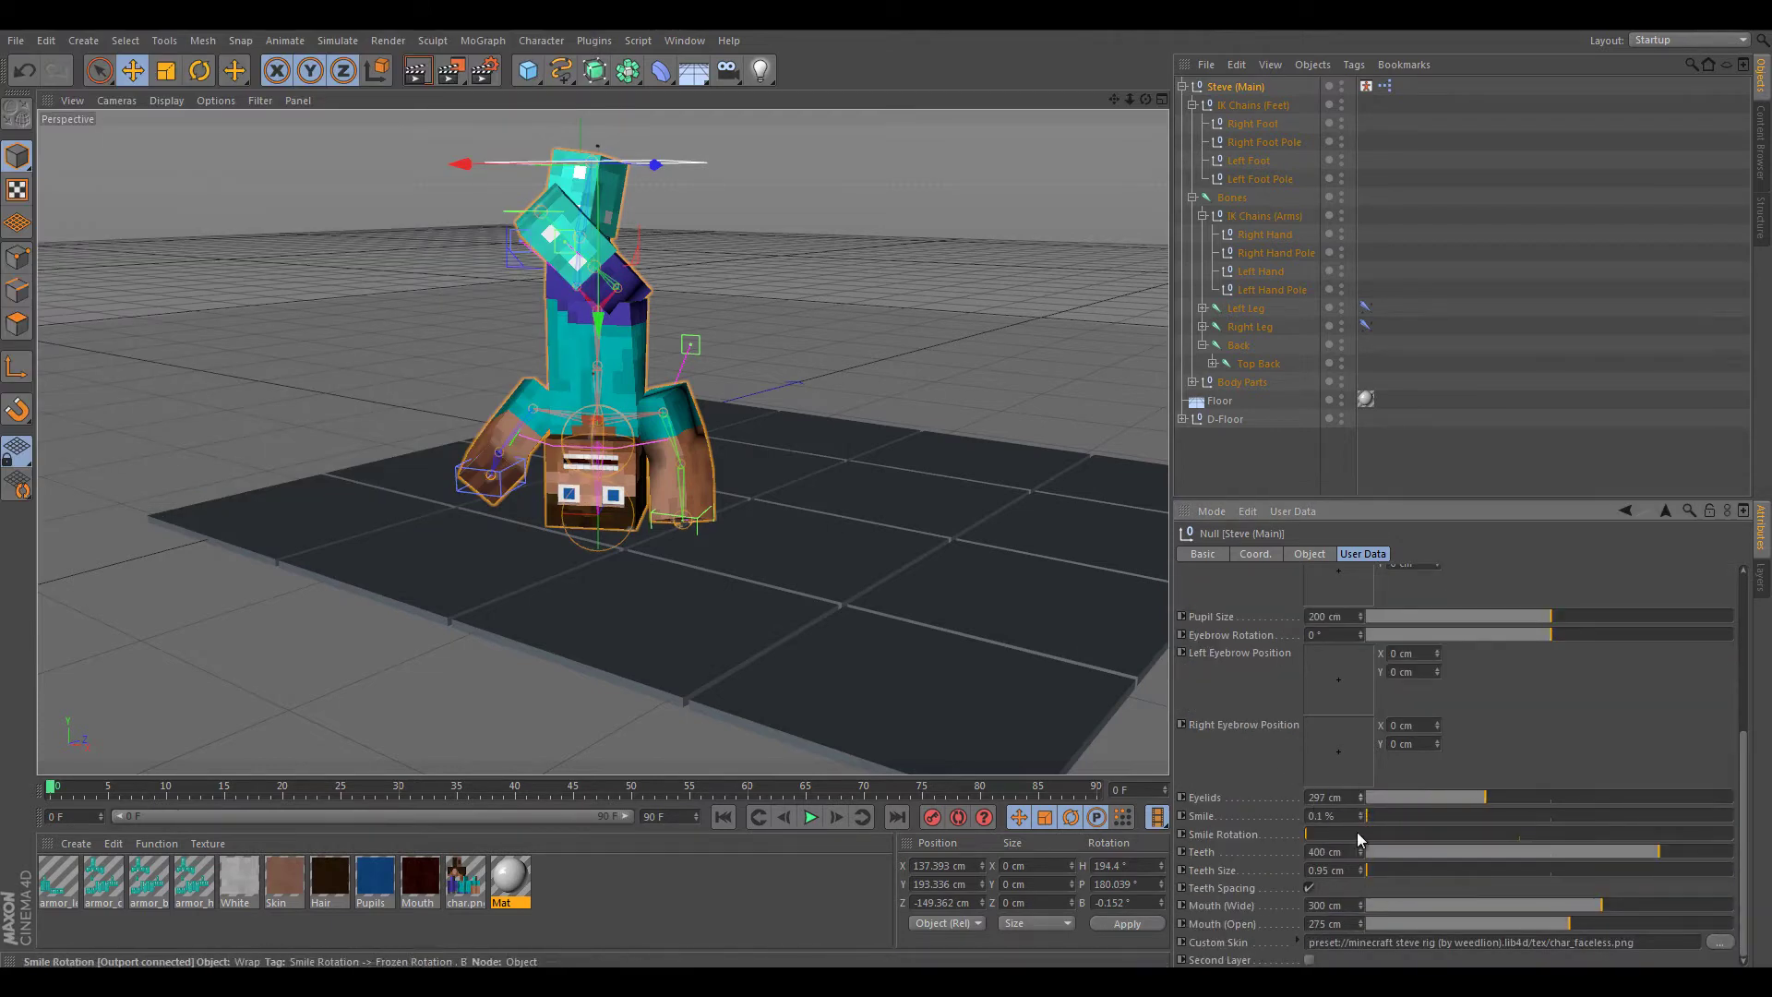
{"action": "left_click_drag", "start_coordinate": [1329, 654], "coordinate": [1363, 628]}
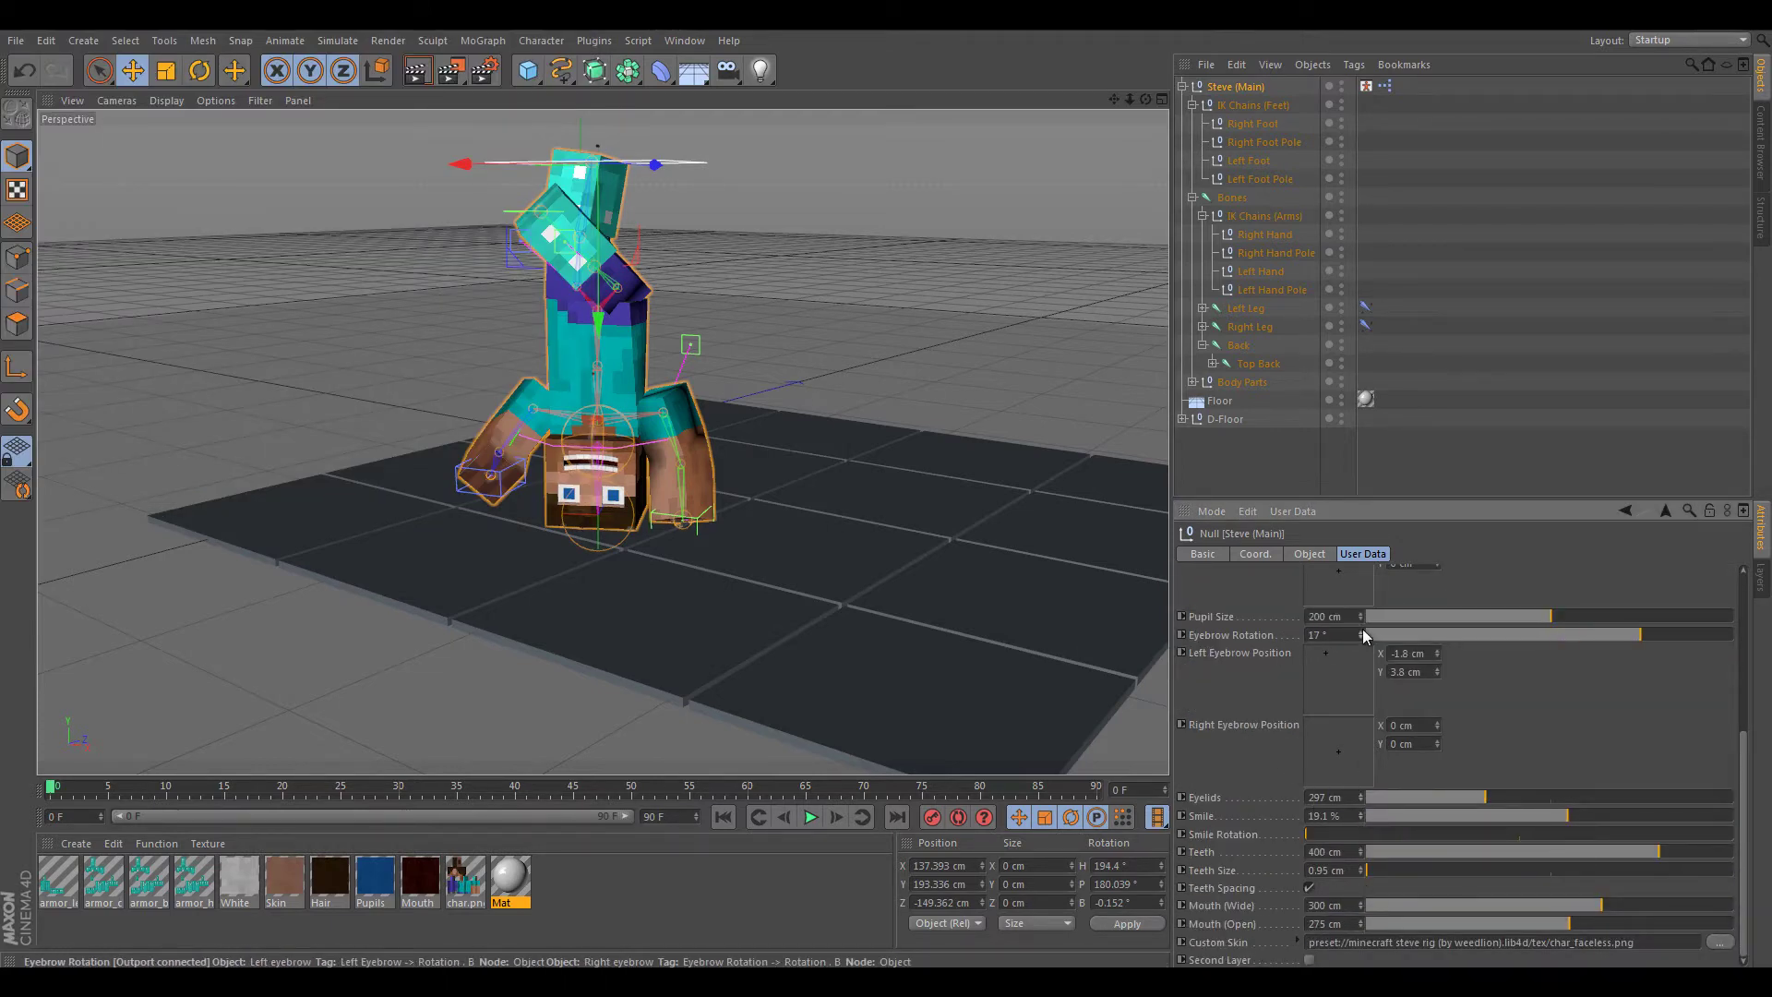
{"action": "left_click_drag", "start_coordinate": [1149, 424], "coordinate": [886, 498], "text": "alt"}
- Create a material with pure red luminance and 10% reflection and apply it to a floor tile
{"action": "double_click", "coordinate": [605, 874]}
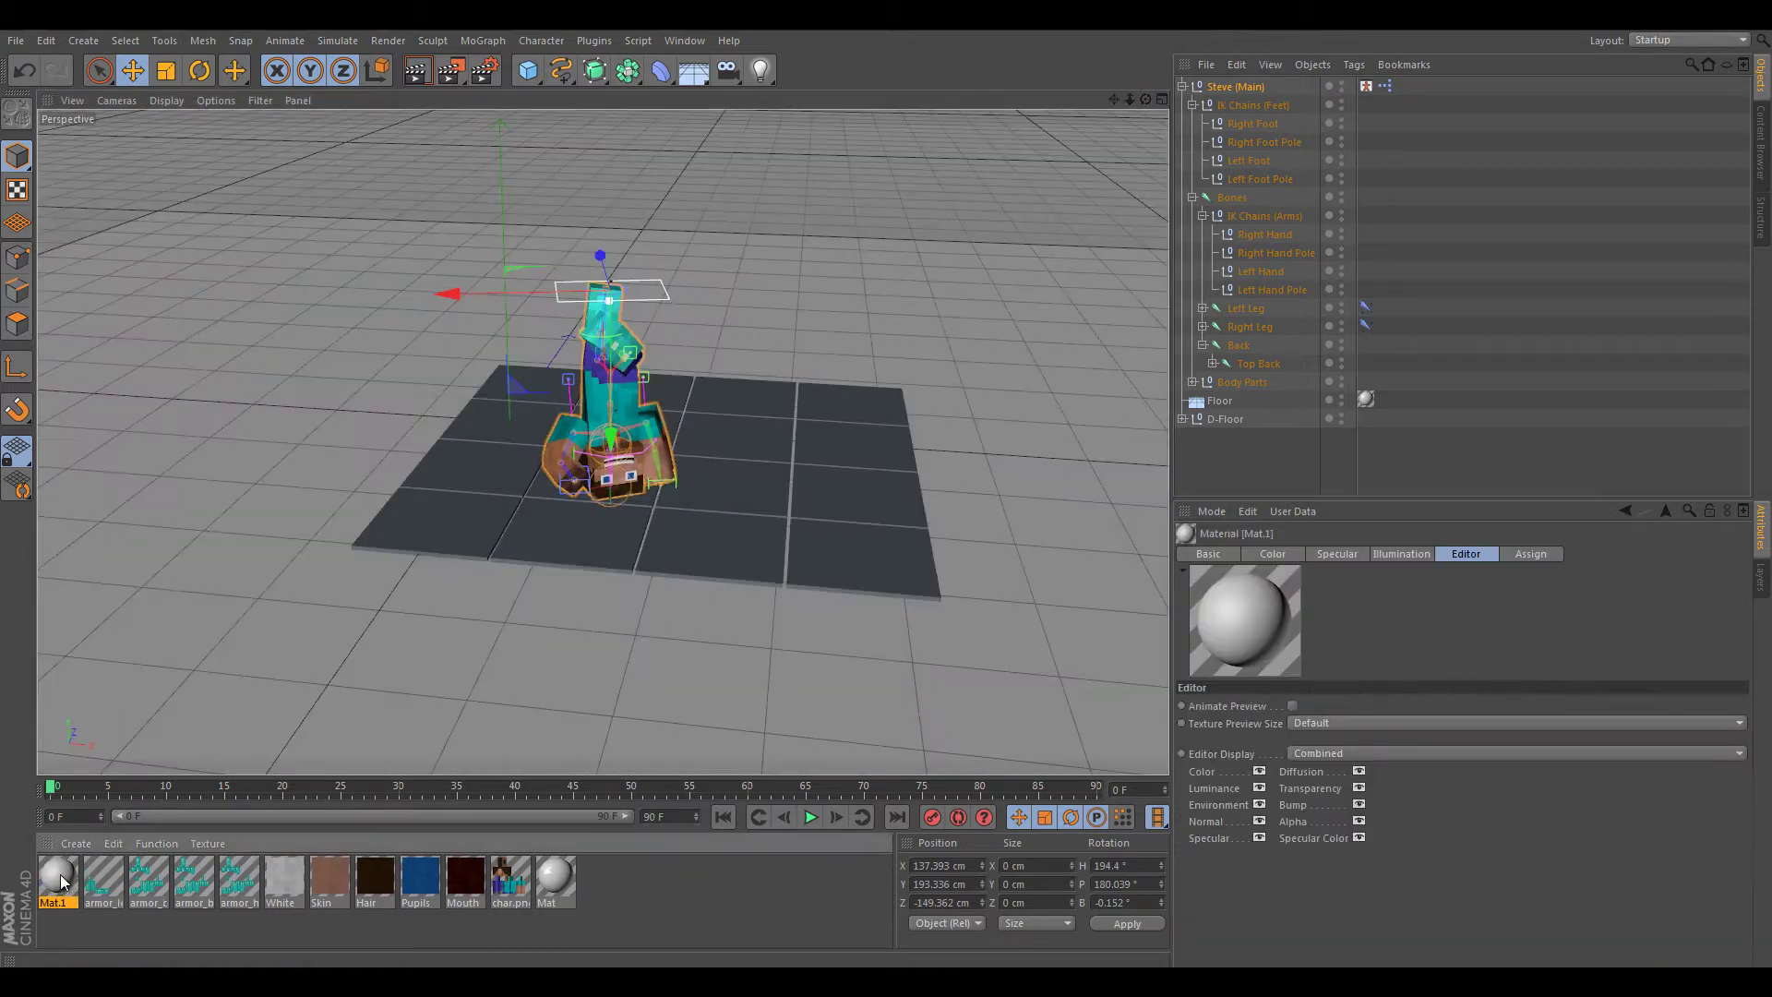
{"action": "double_click", "coordinate": [58, 877]}
{"action": "left_click", "coordinate": [480, 204]}
{"action": "left_click", "coordinate": [461, 292]}
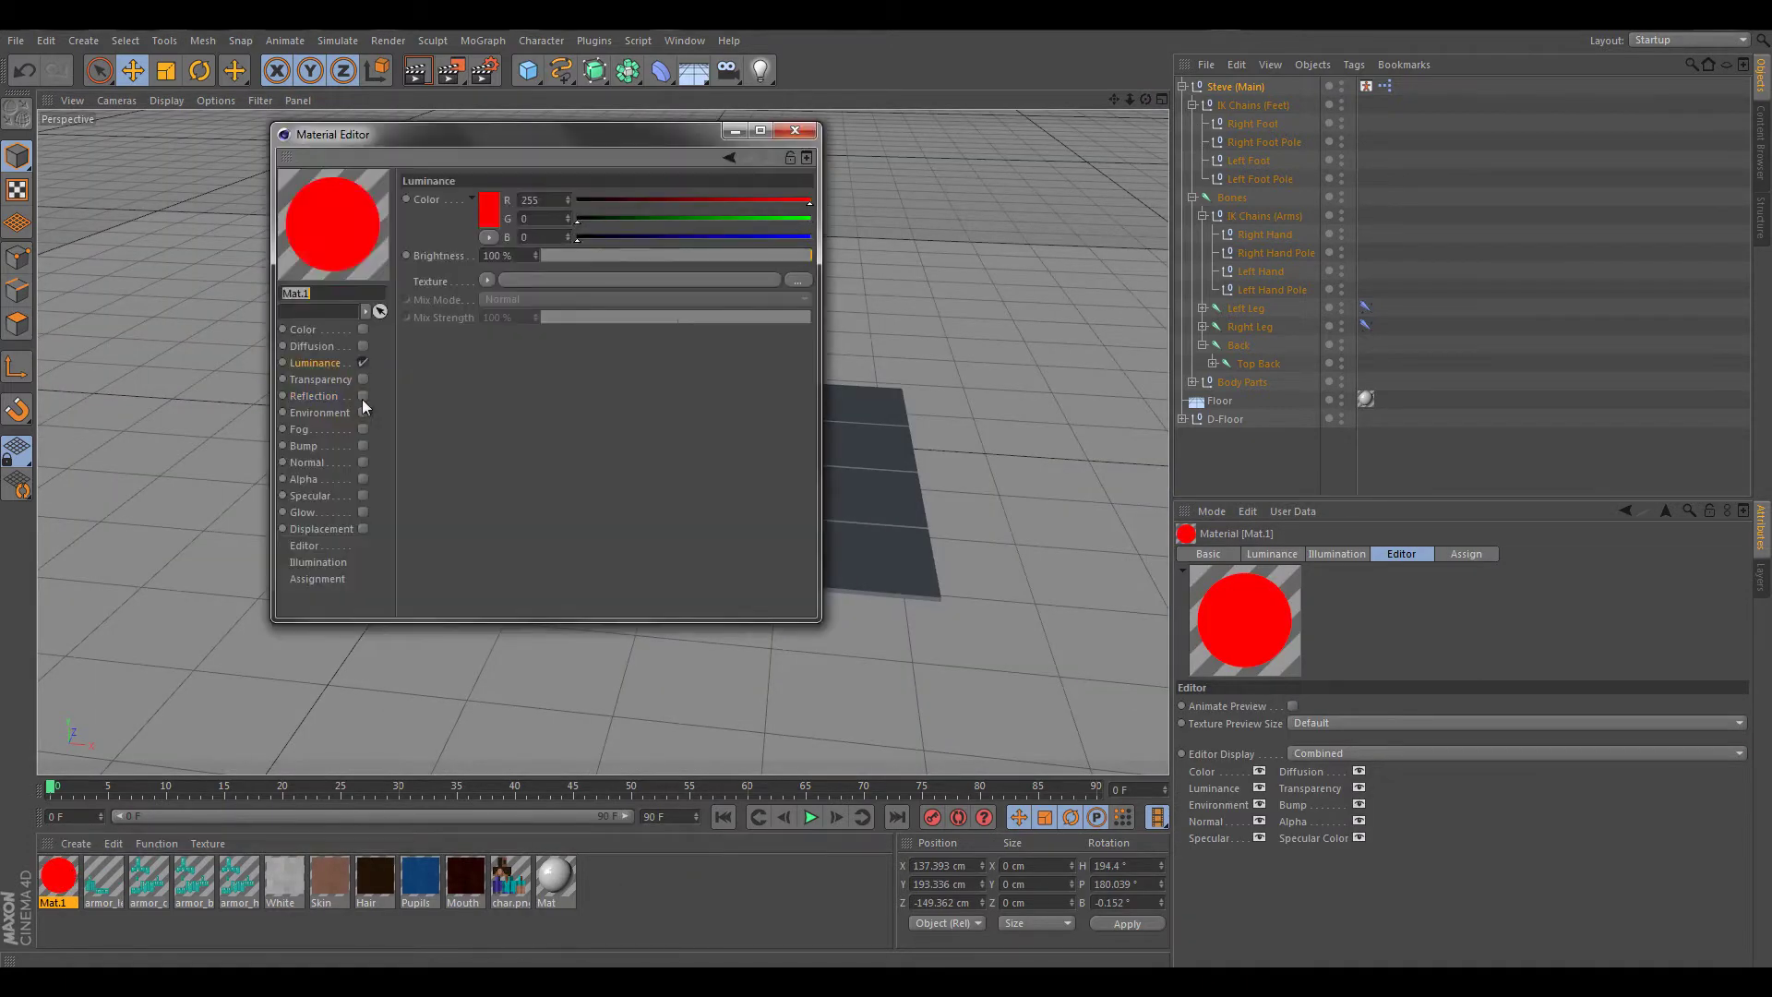
{"action": "left_click", "coordinate": [362, 395]}
{"action": "left_click", "coordinate": [483, 407]}
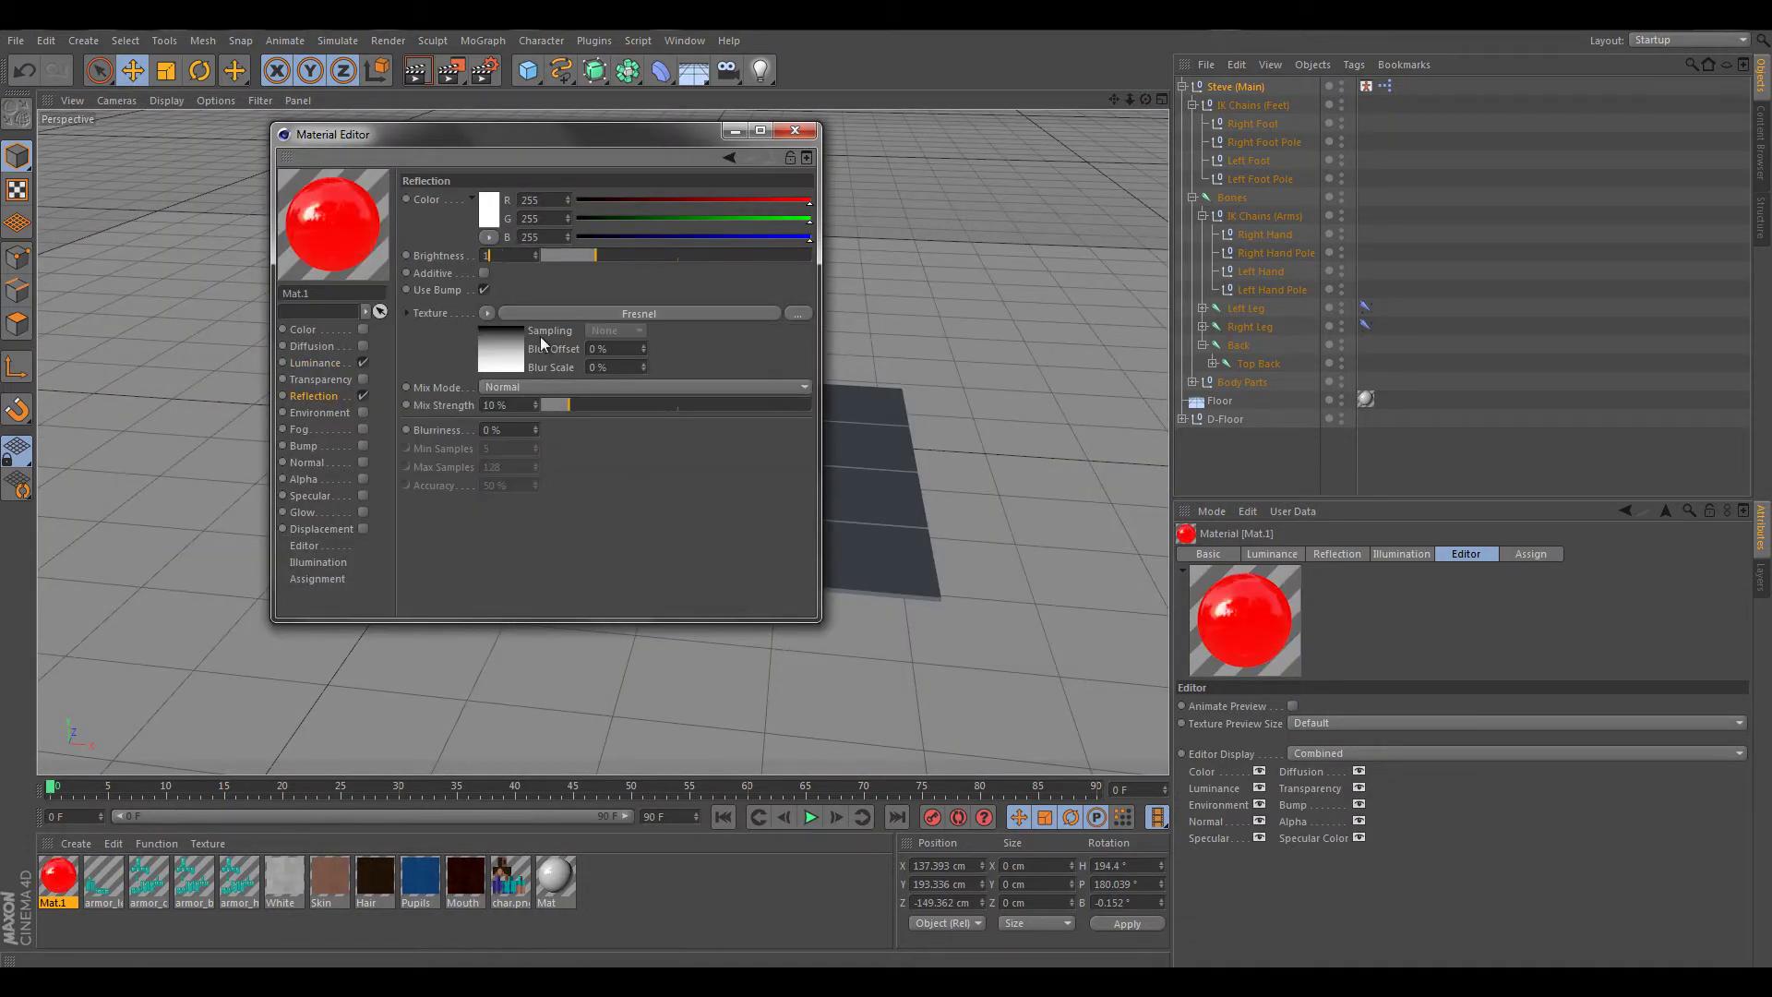
{"action": "left_click", "coordinate": [795, 130]}
{"action": "left_click_drag", "start_coordinate": [58, 877], "coordinate": [433, 521]}
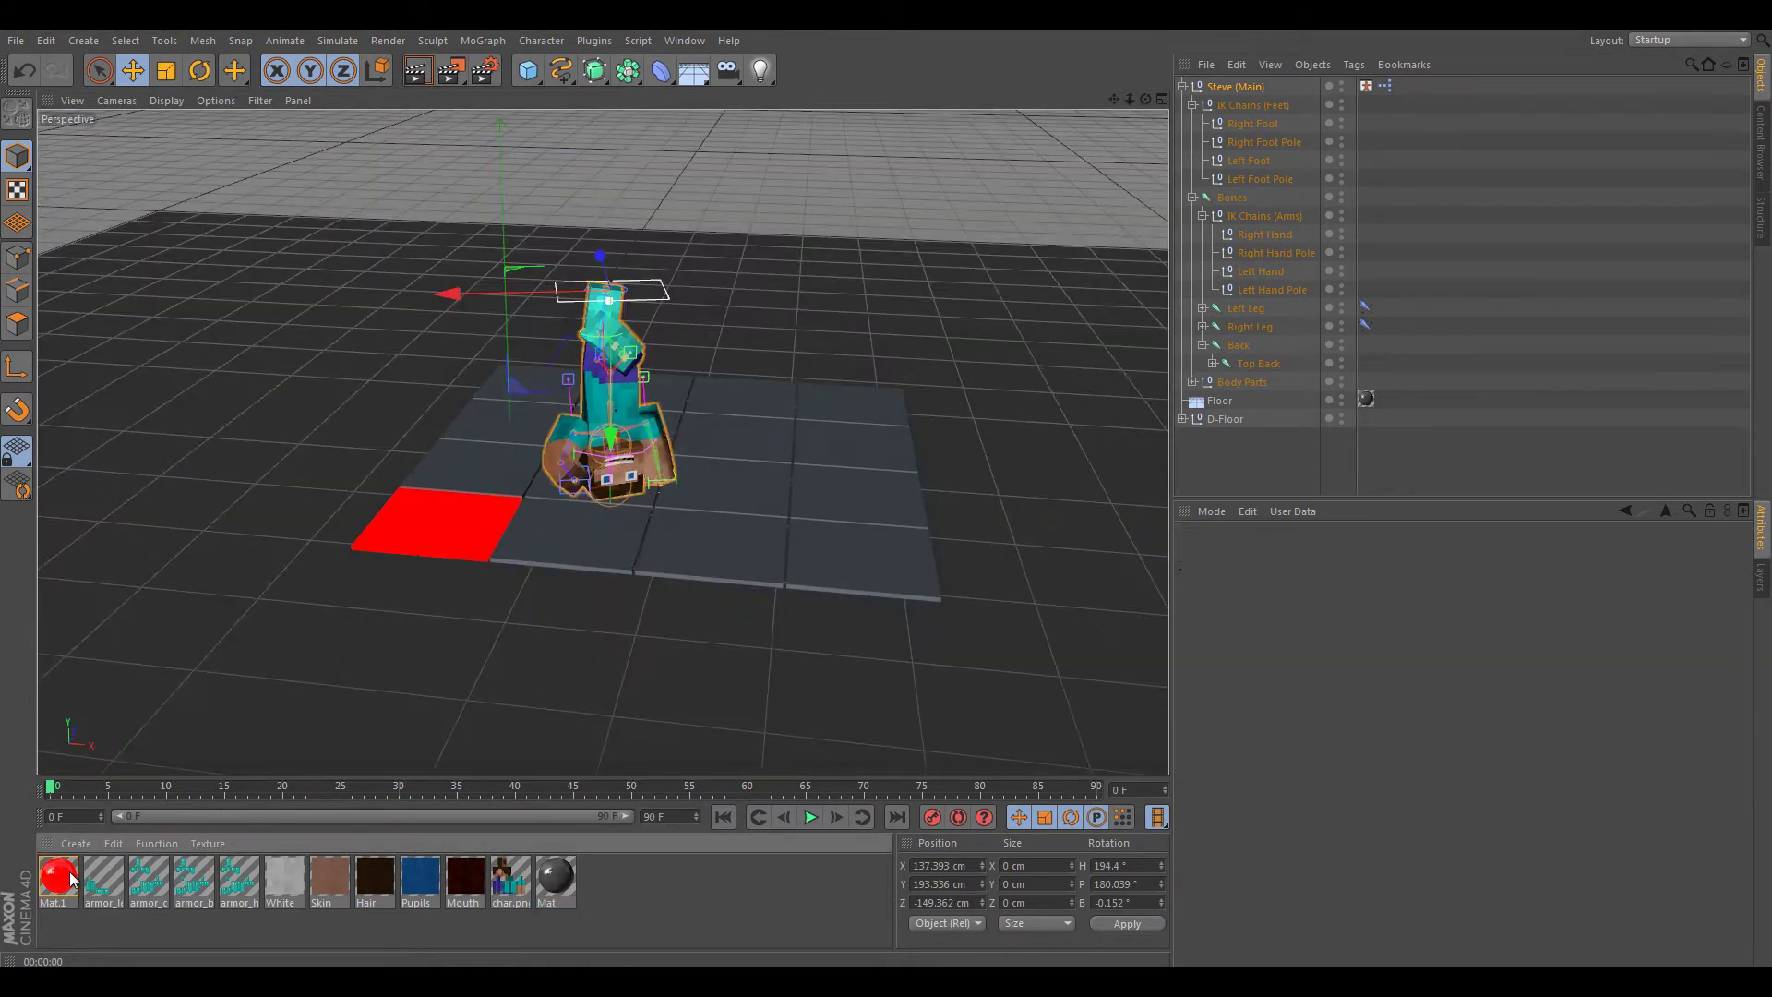
- Duplicate the red material into blue, yellow and orange glowing copies and put them on tiles
{"action": "left_click", "coordinate": [72, 877]}
{"action": "double_click", "coordinate": [58, 877]}
{"action": "left_click", "coordinate": [487, 211]}
{"action": "left_click", "coordinate": [456, 308]}
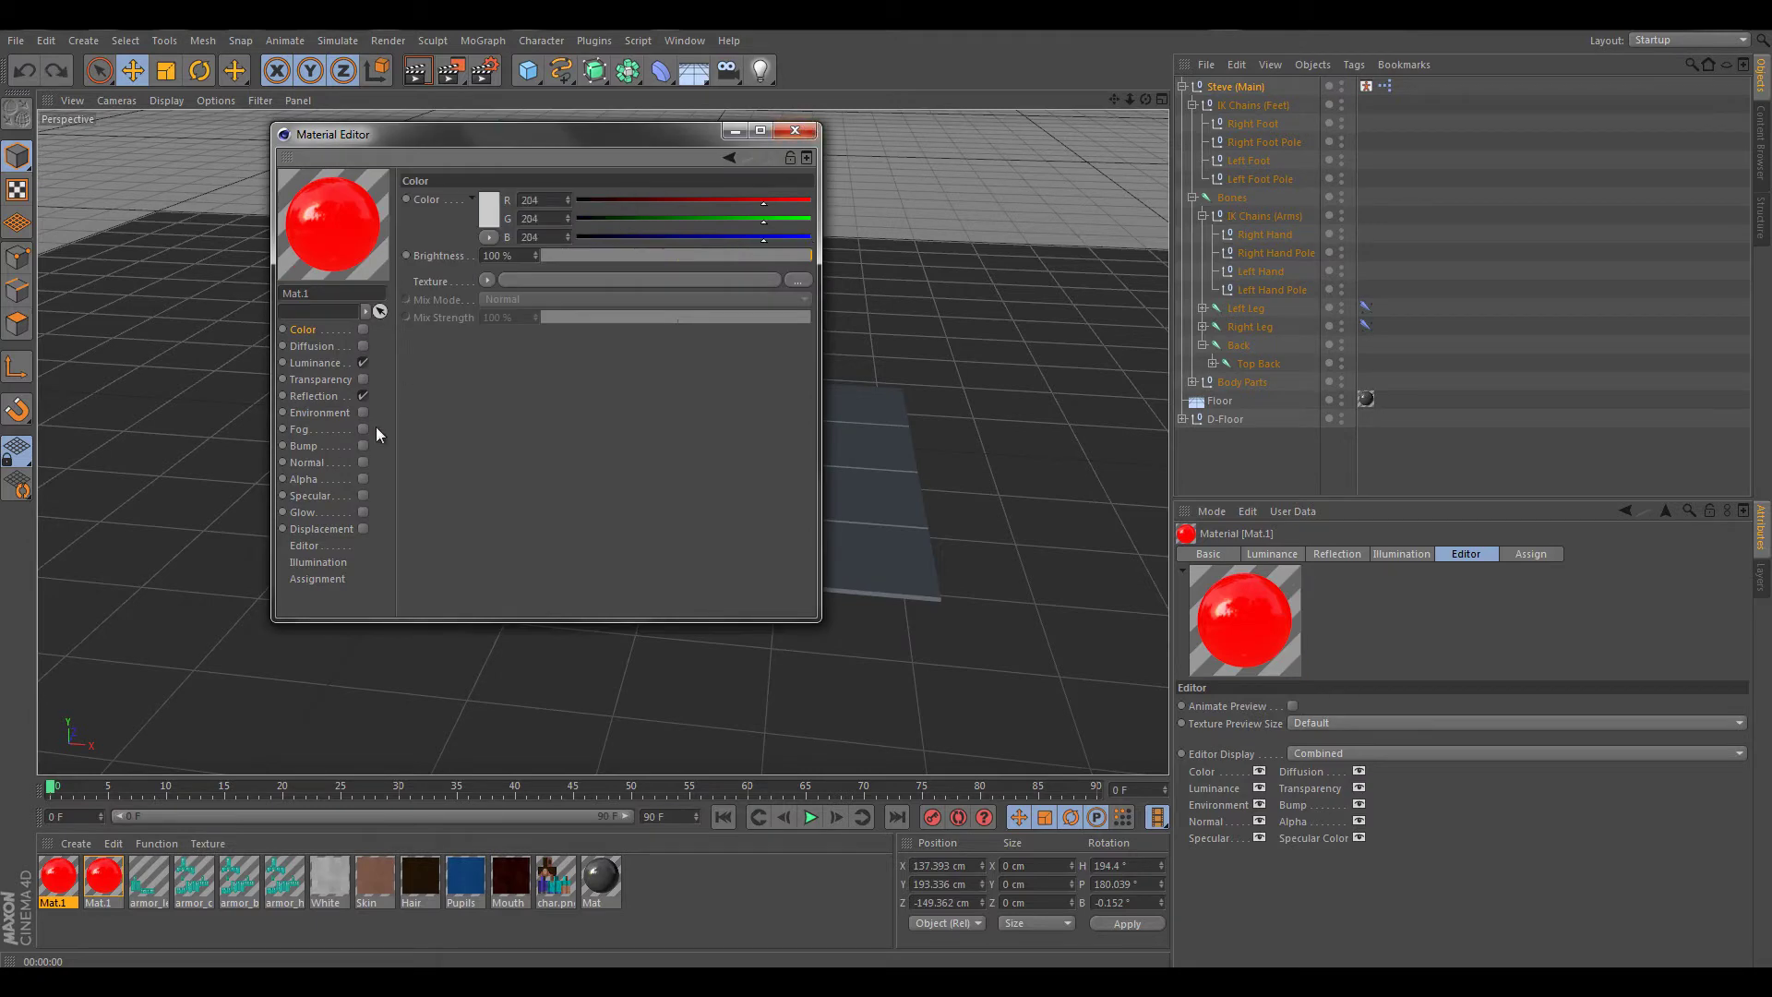
{"action": "left_click", "coordinate": [315, 363]}
{"action": "left_click", "coordinate": [487, 211]}
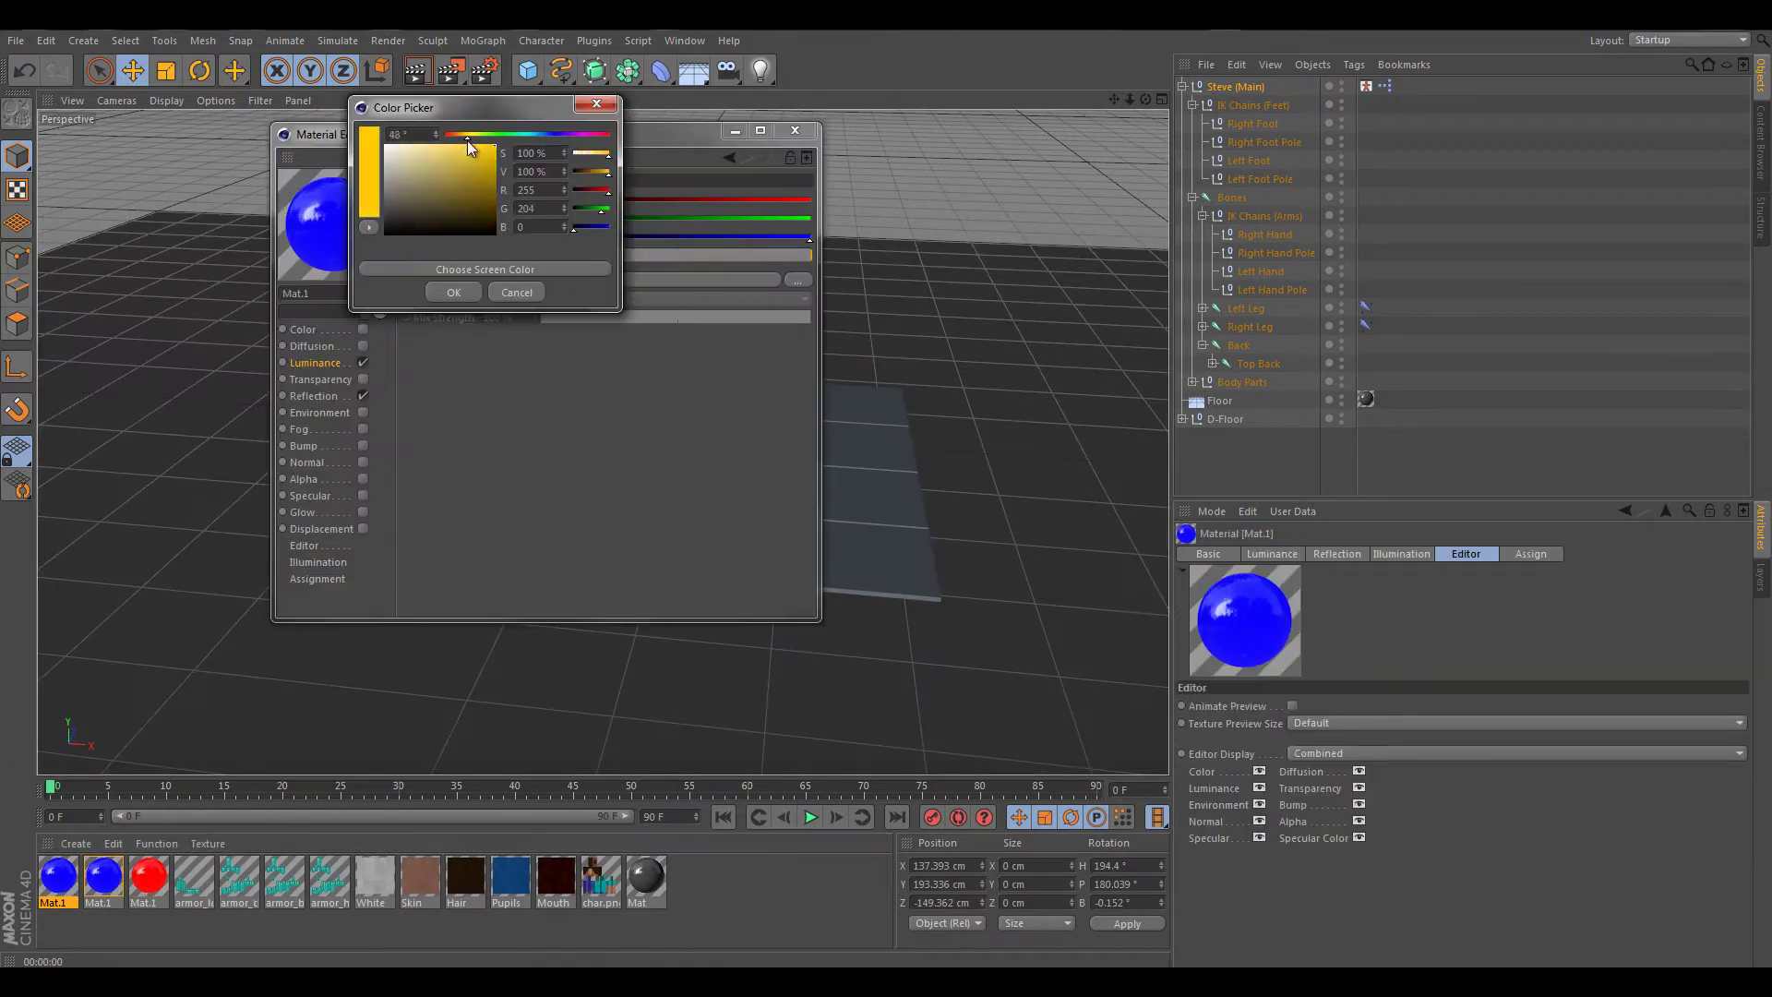
{"action": "left_click", "coordinate": [454, 292]}
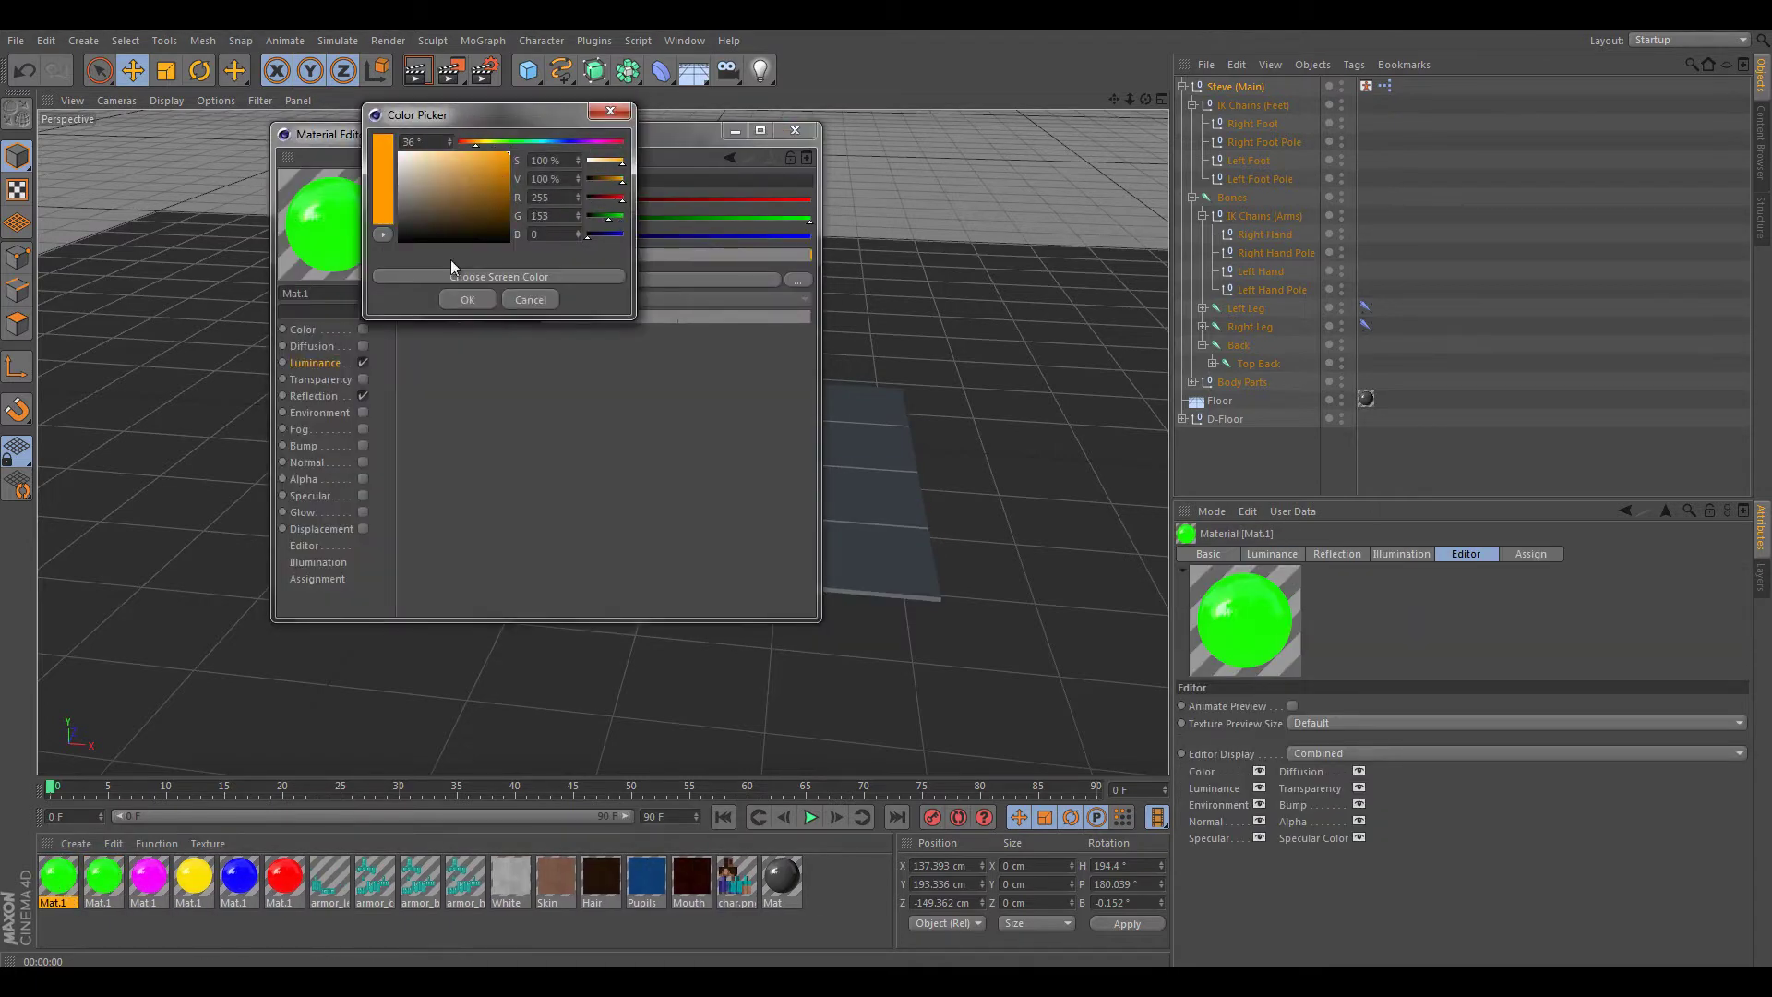
{"action": "left_click", "coordinate": [467, 299]}
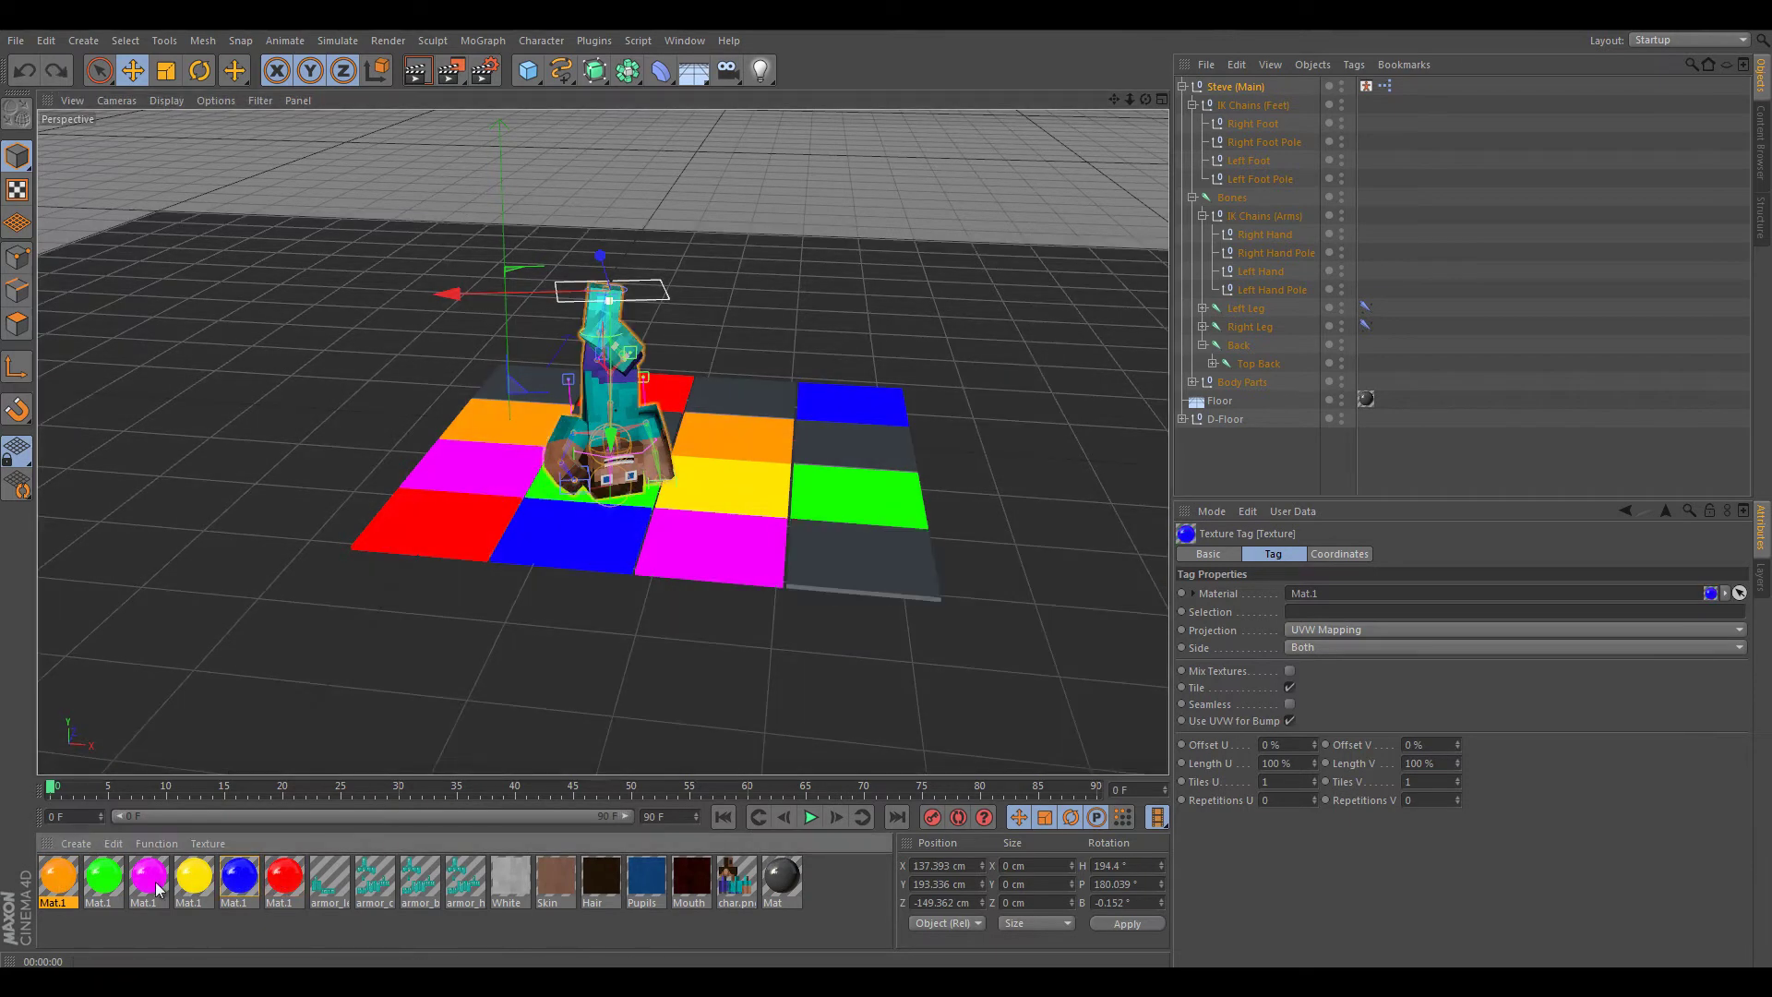
- Drag the yellow and other colour materials onto the front-right and remaining floor tiles
{"action": "left_click", "coordinate": [103, 877]}
{"action": "left_click_drag", "start_coordinate": [194, 877], "coordinate": [863, 553]}
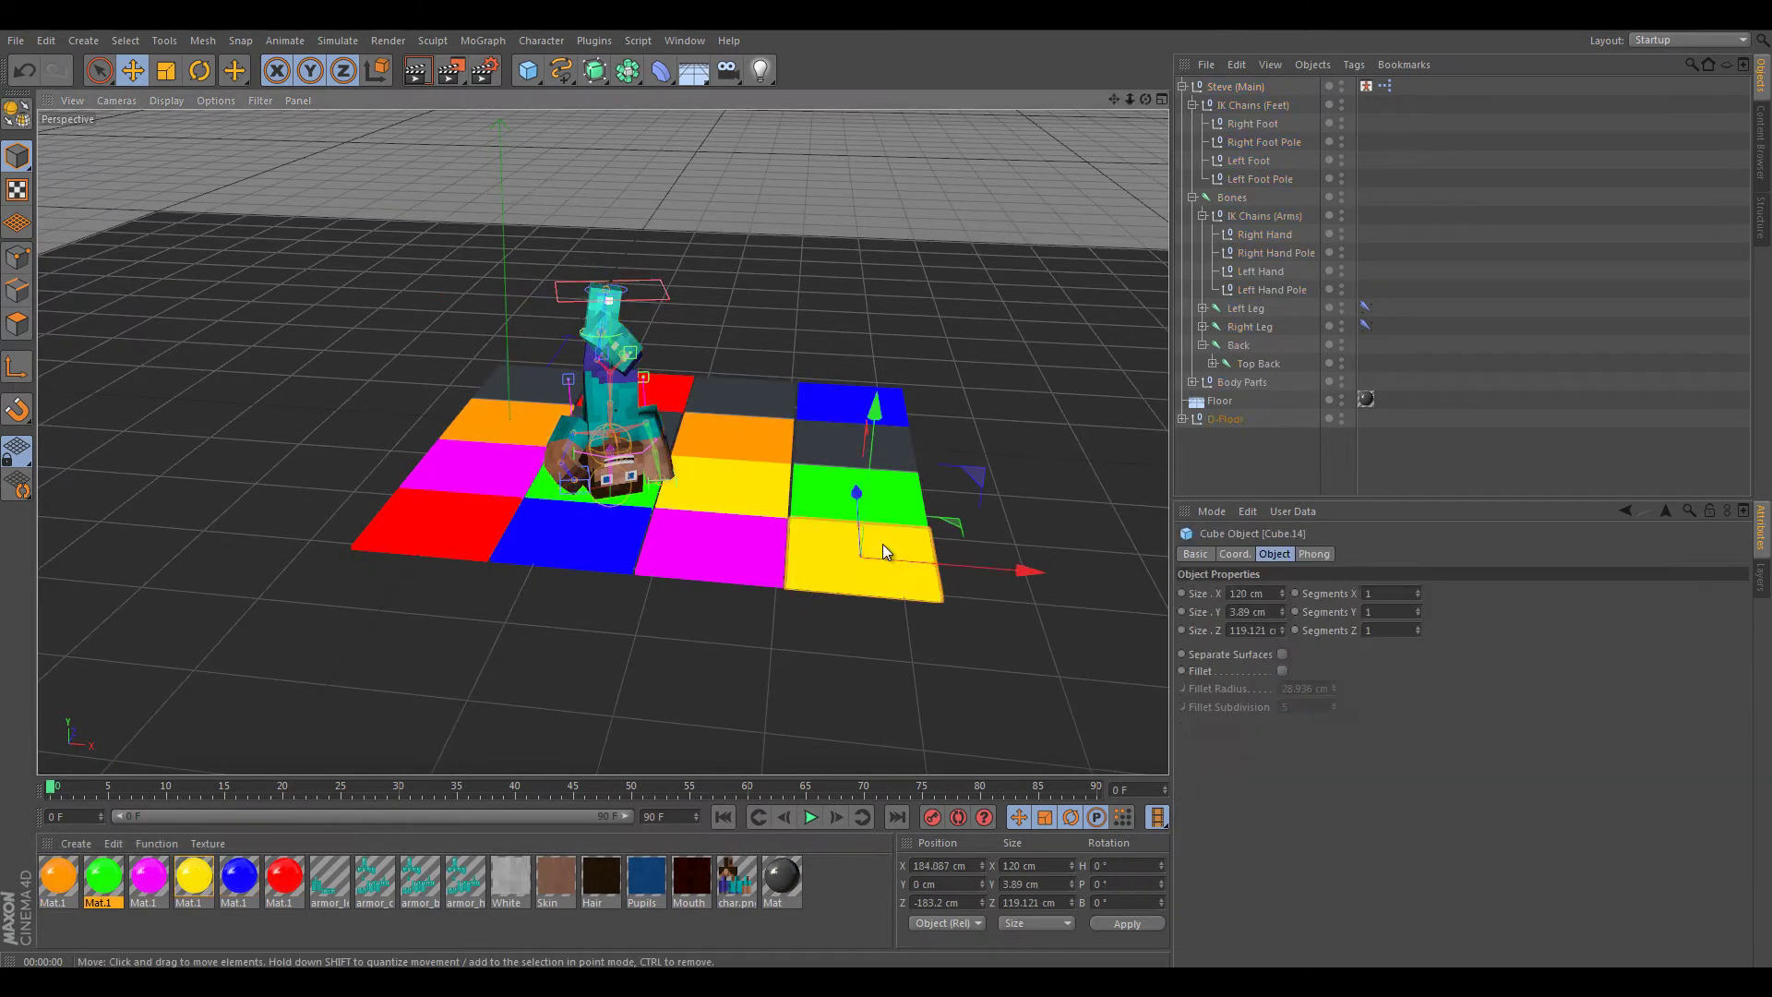
{"action": "left_click", "coordinate": [191, 878]}
{"action": "left_click_drag", "start_coordinate": [700, 394], "coordinate": [544, 413]}
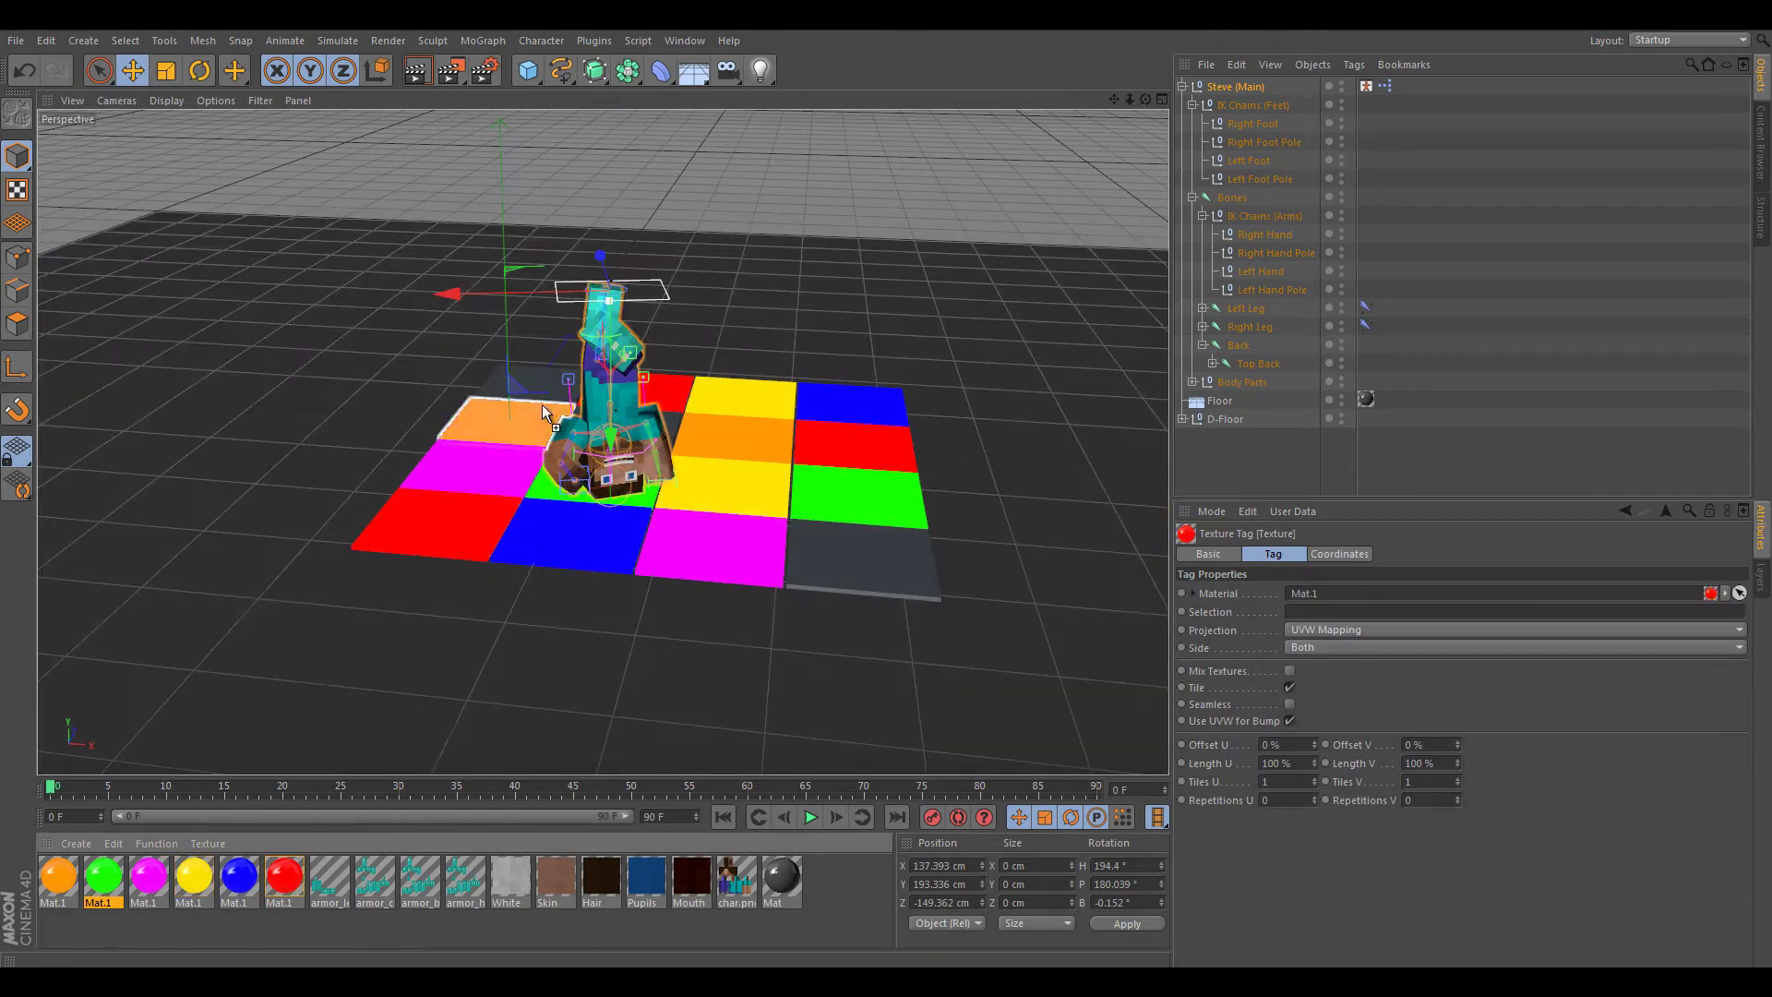
- Render a preview, zoom in on the figure and floor, deselect everything, and render again
{"action": "key", "text": "ctrl+r"}
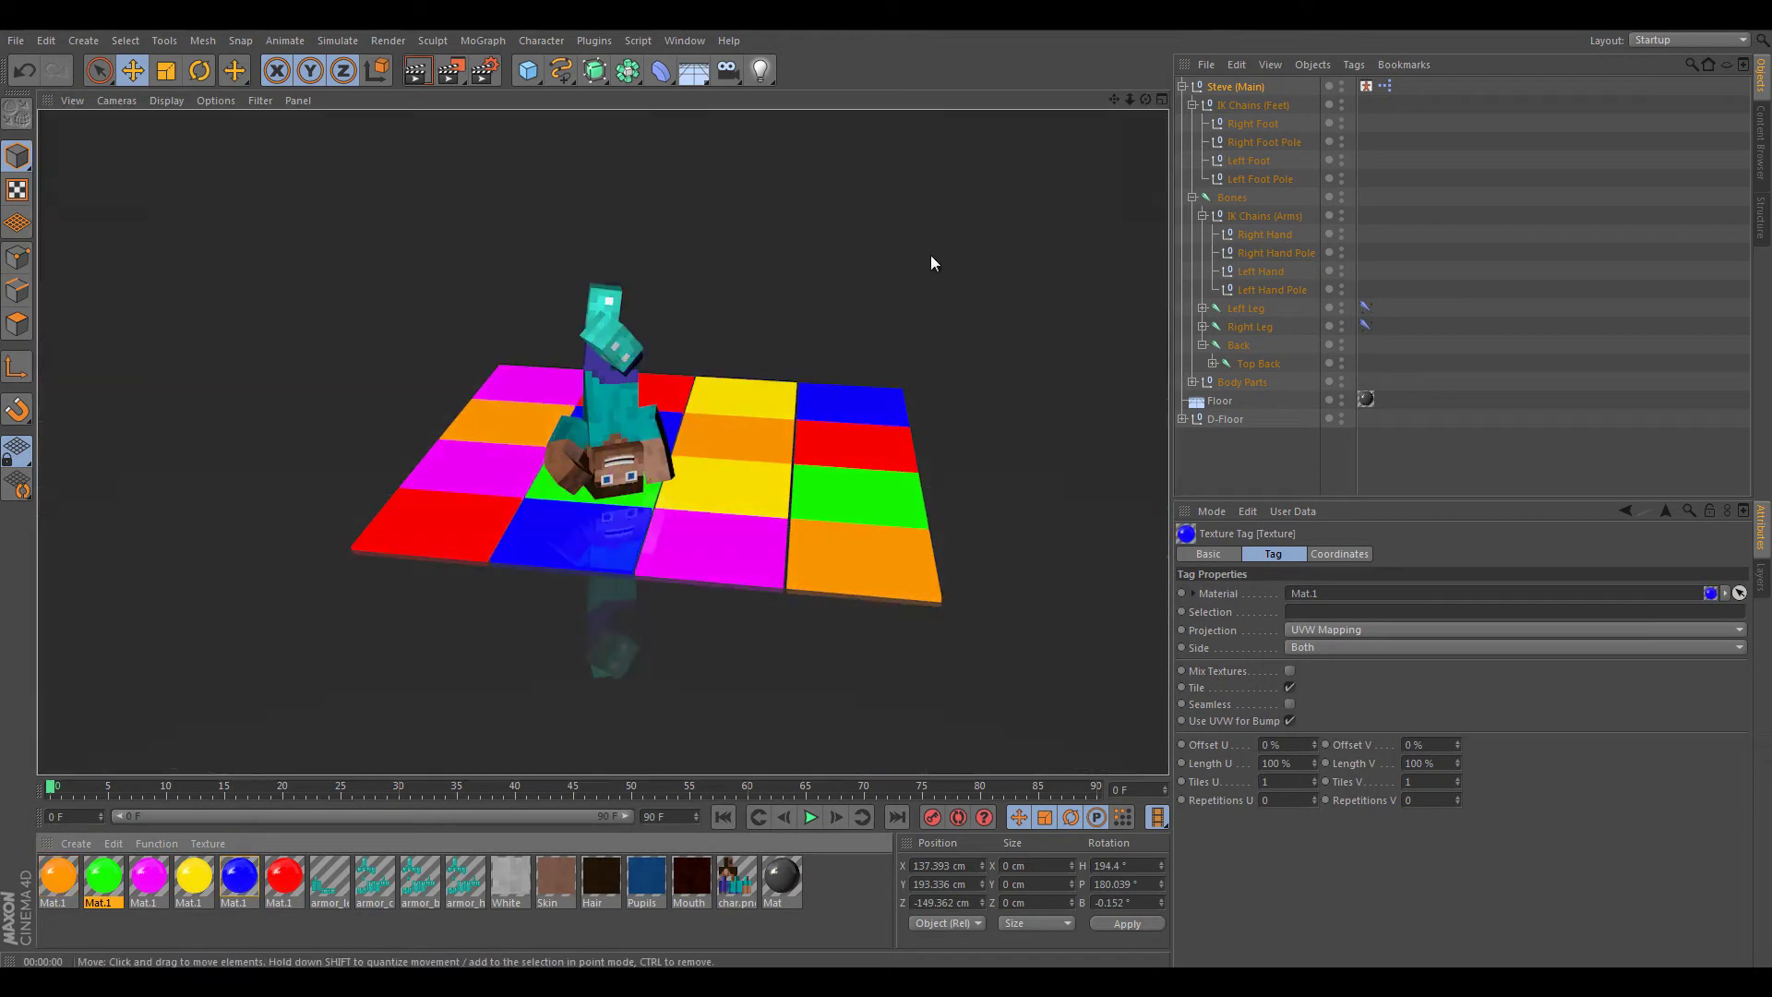
{"action": "left_click_drag", "start_coordinate": [1117, 104], "coordinate": [884, 495]}
{"action": "scroll", "coordinate": [885, 495], "scroll_direction": "up", "scroll_amount": 3}
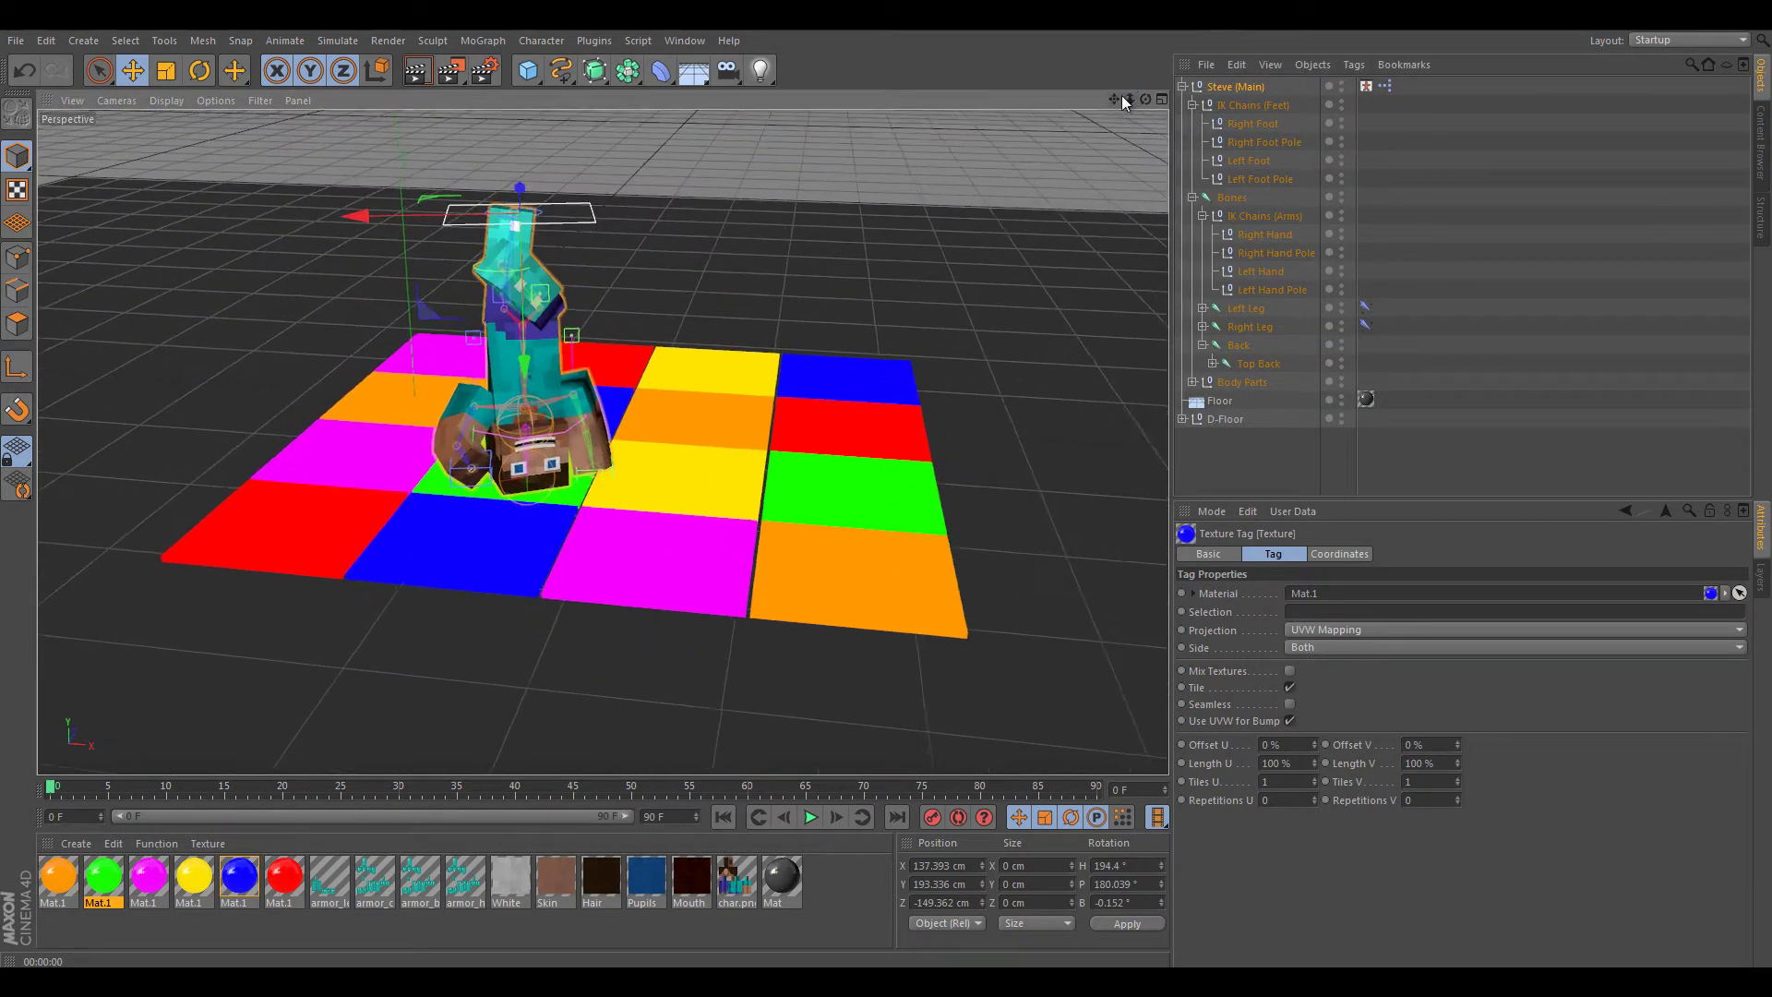
{"action": "scroll", "coordinate": [886, 492], "scroll_direction": "up", "scroll_amount": 3}
{"action": "left_click", "coordinate": [887, 497]}
{"action": "key", "text": "ctrl+r"}
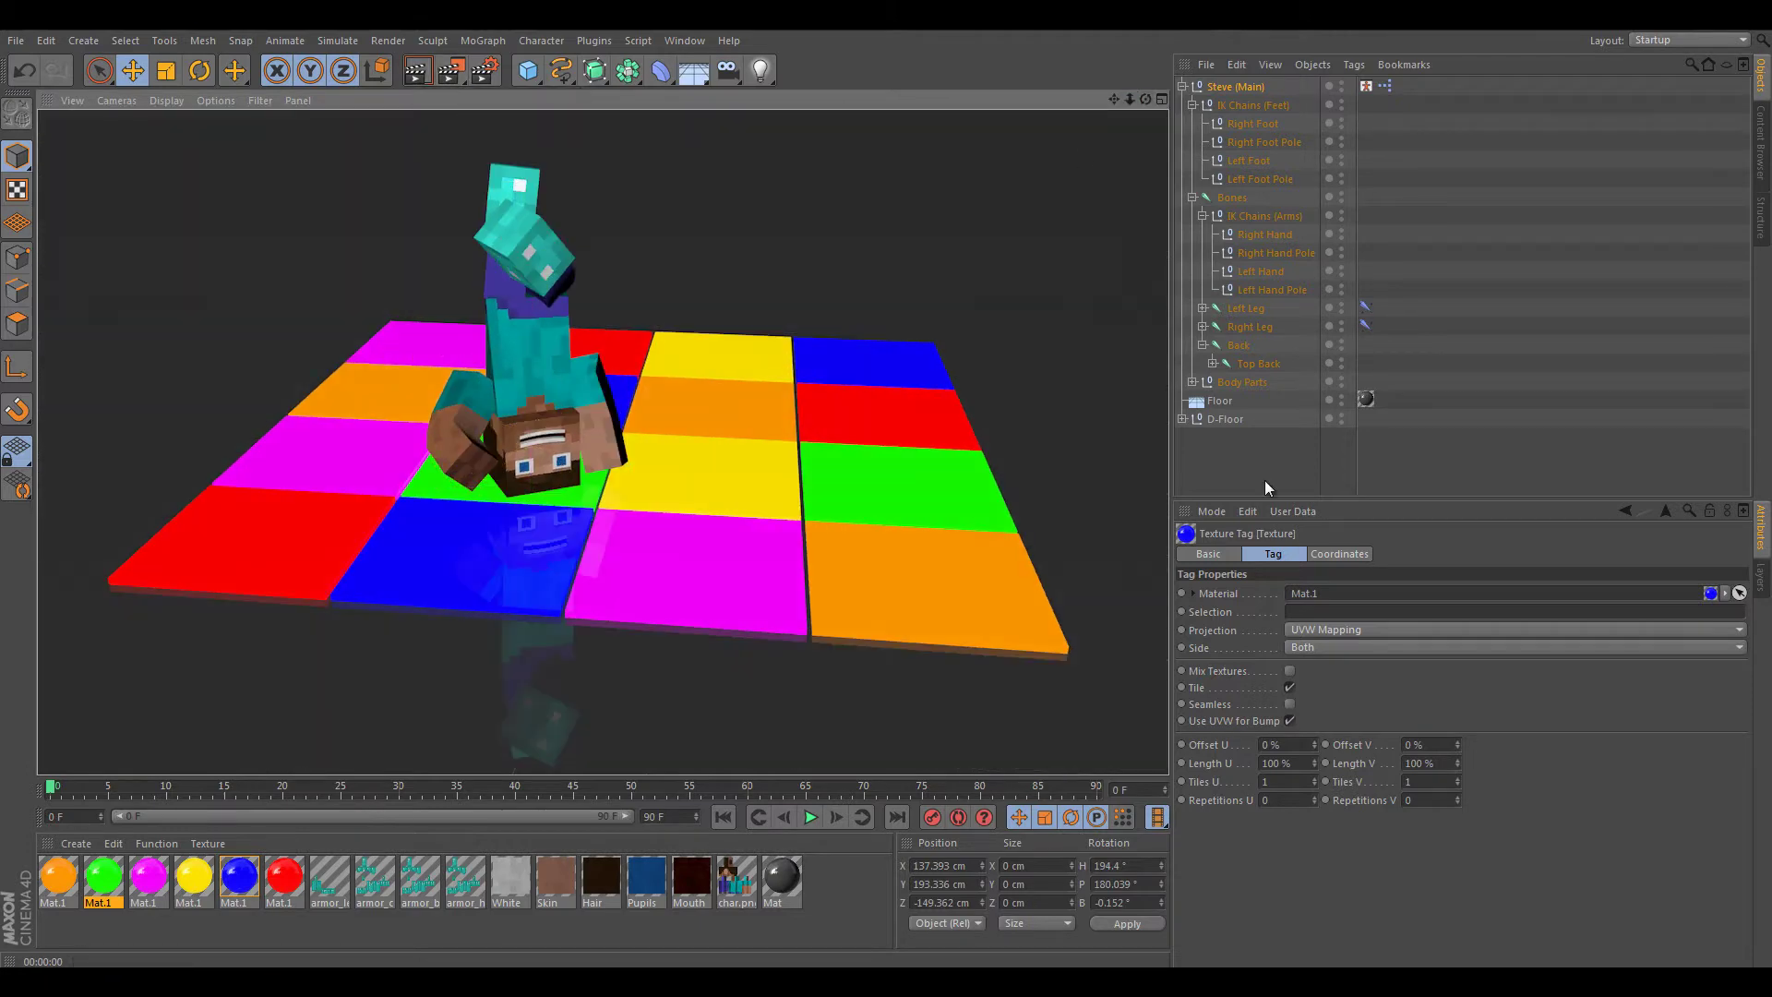
{"action": "scroll", "coordinate": [888, 496], "scroll_direction": "up", "scroll_amount": 1}
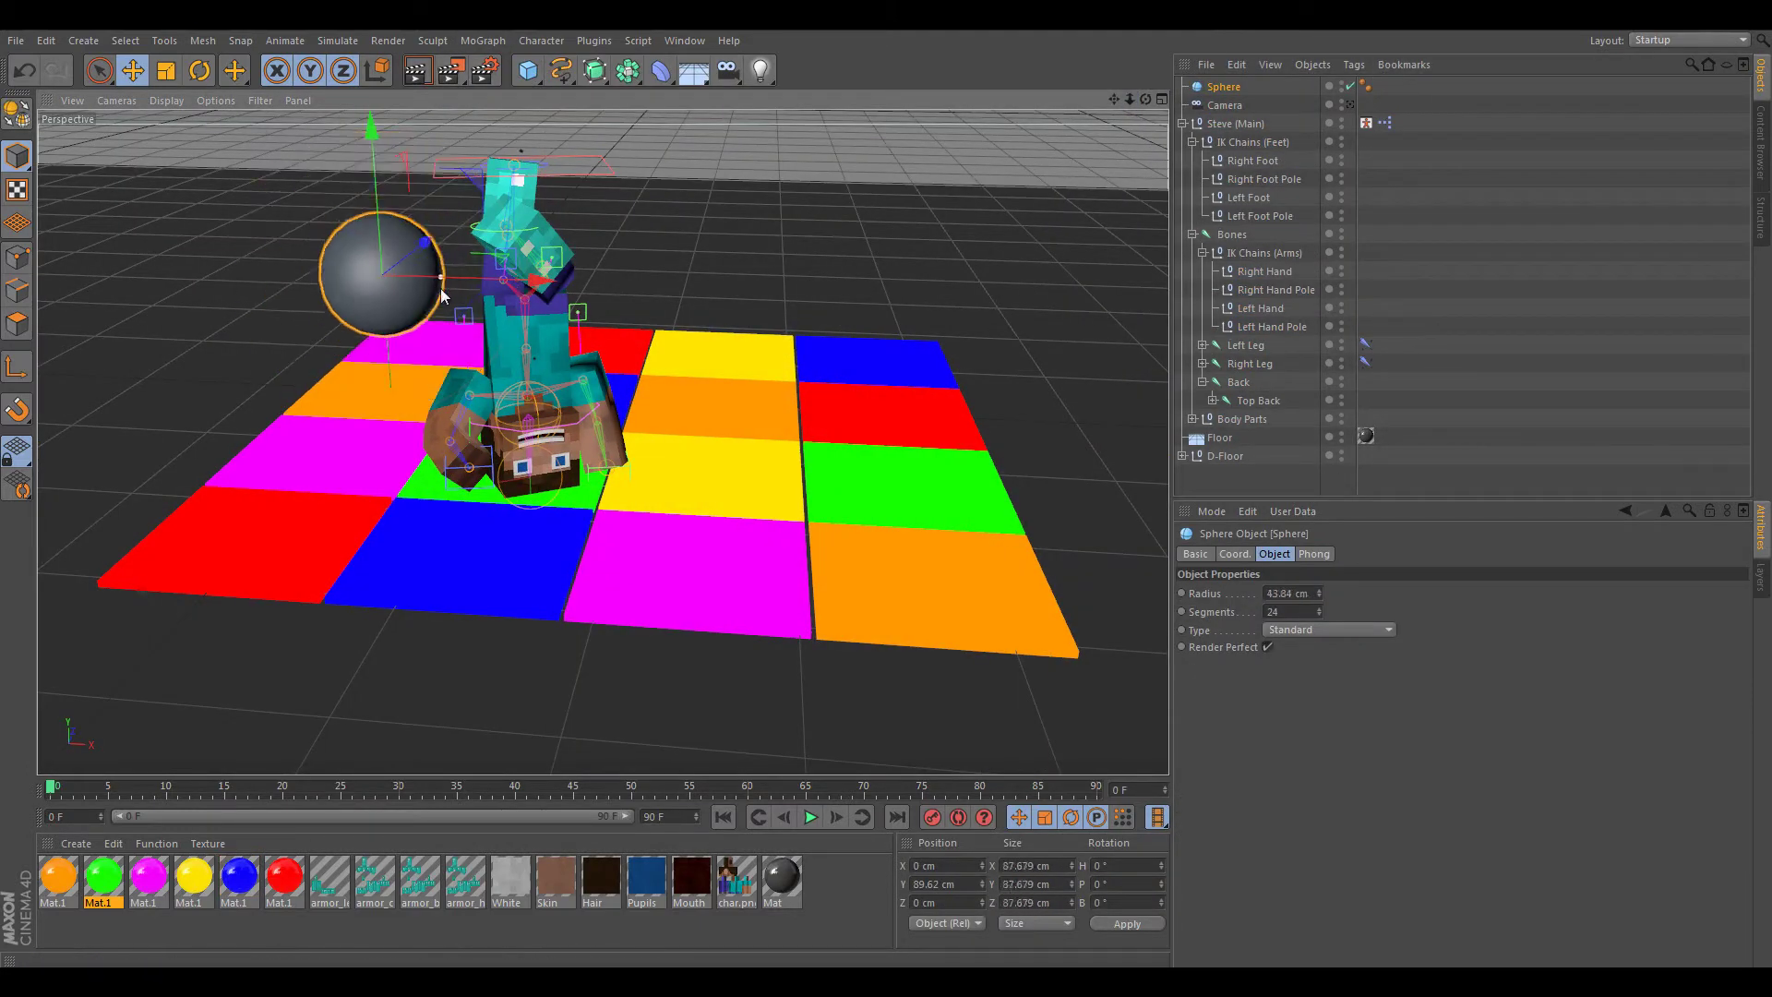
- Add a MoGraph PolyFX object and set its falloff shape to Sphere
{"action": "scroll", "coordinate": [886, 491], "scroll_direction": "down", "scroll_amount": 2}
{"action": "scroll", "coordinate": [887, 491], "scroll_direction": "down", "scroll_amount": 2}
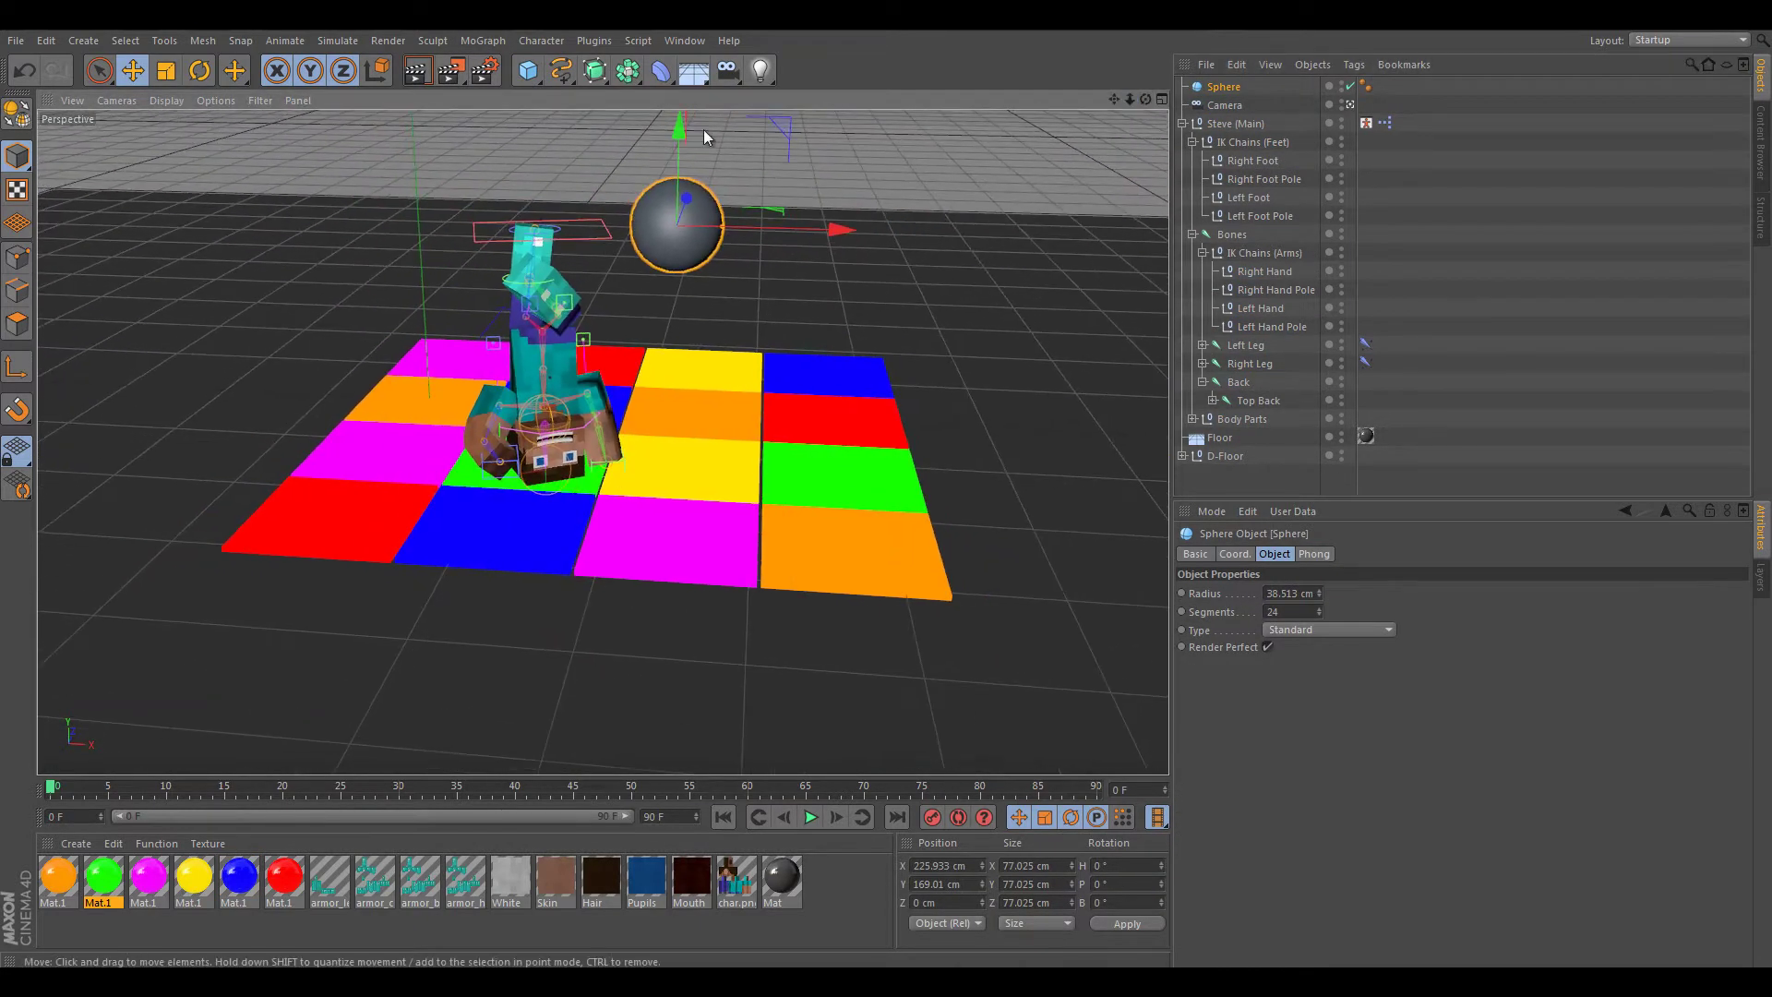
{"action": "middle_click", "coordinate": [886, 471]}
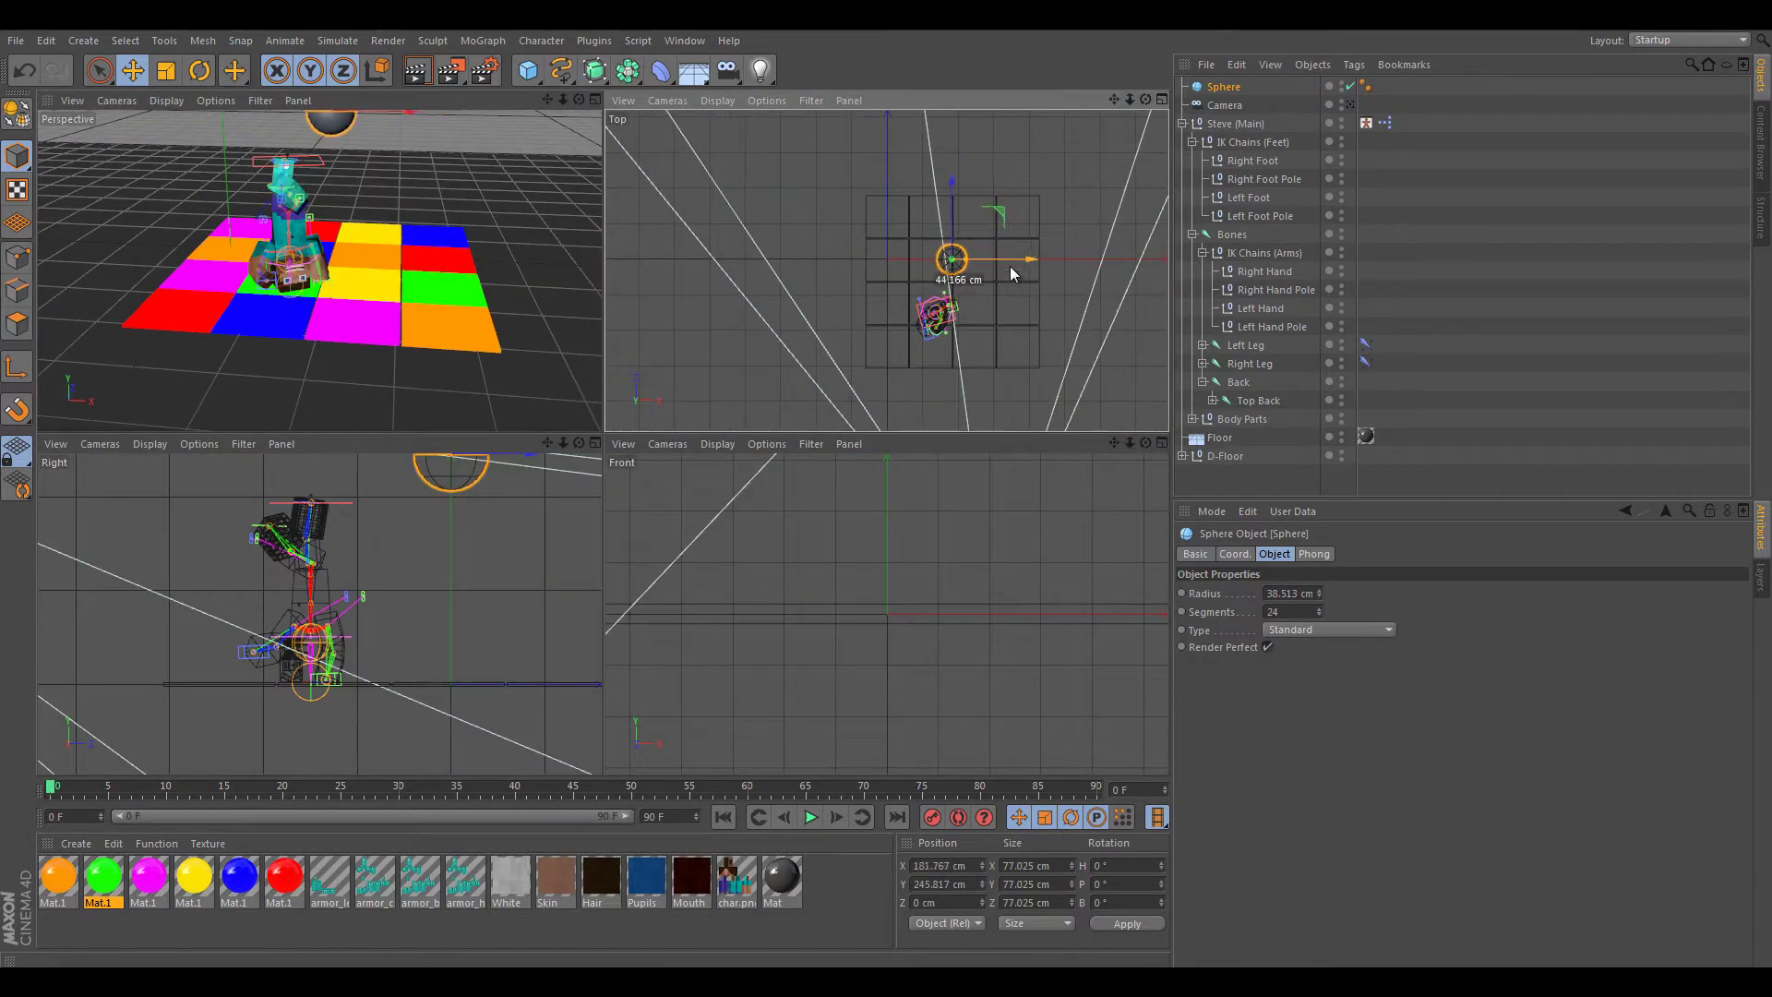
{"action": "key", "text": "F1"}
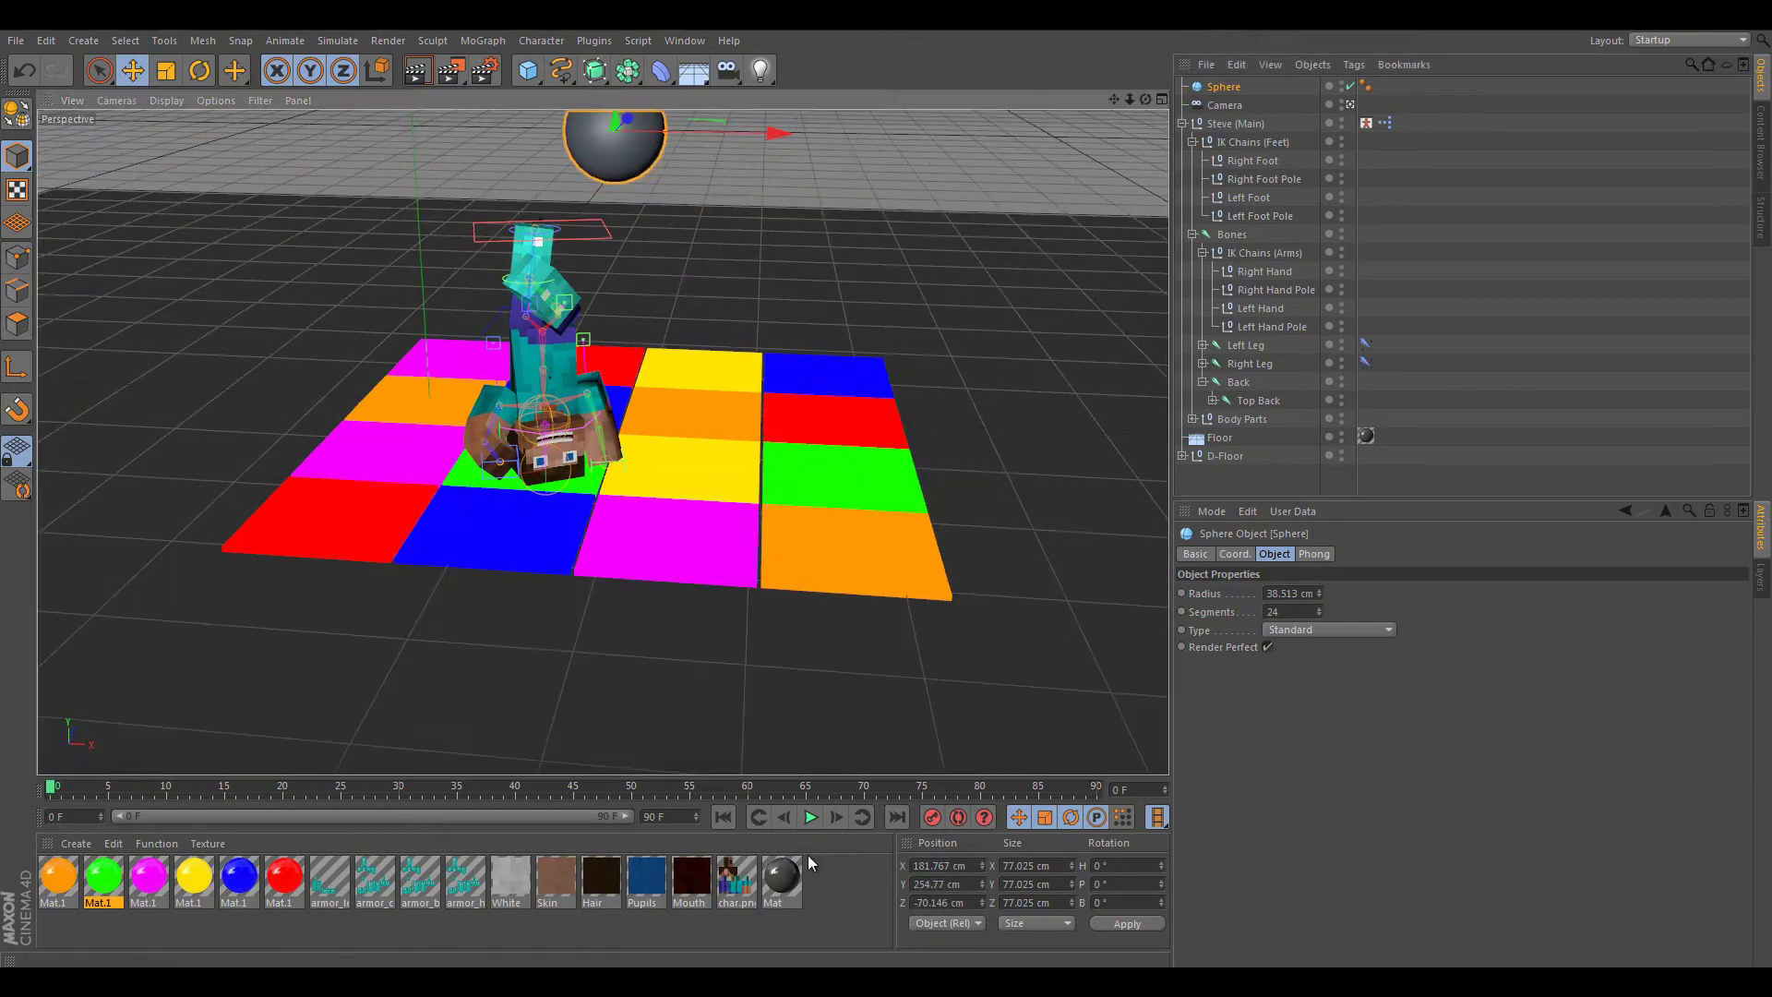
{"action": "left_click", "coordinate": [483, 41]}
{"action": "left_click", "coordinate": [499, 185]}
{"action": "left_click", "coordinate": [1475, 554]}
{"action": "left_click", "coordinate": [1289, 593]}
{"action": "left_click", "coordinate": [1276, 703]}
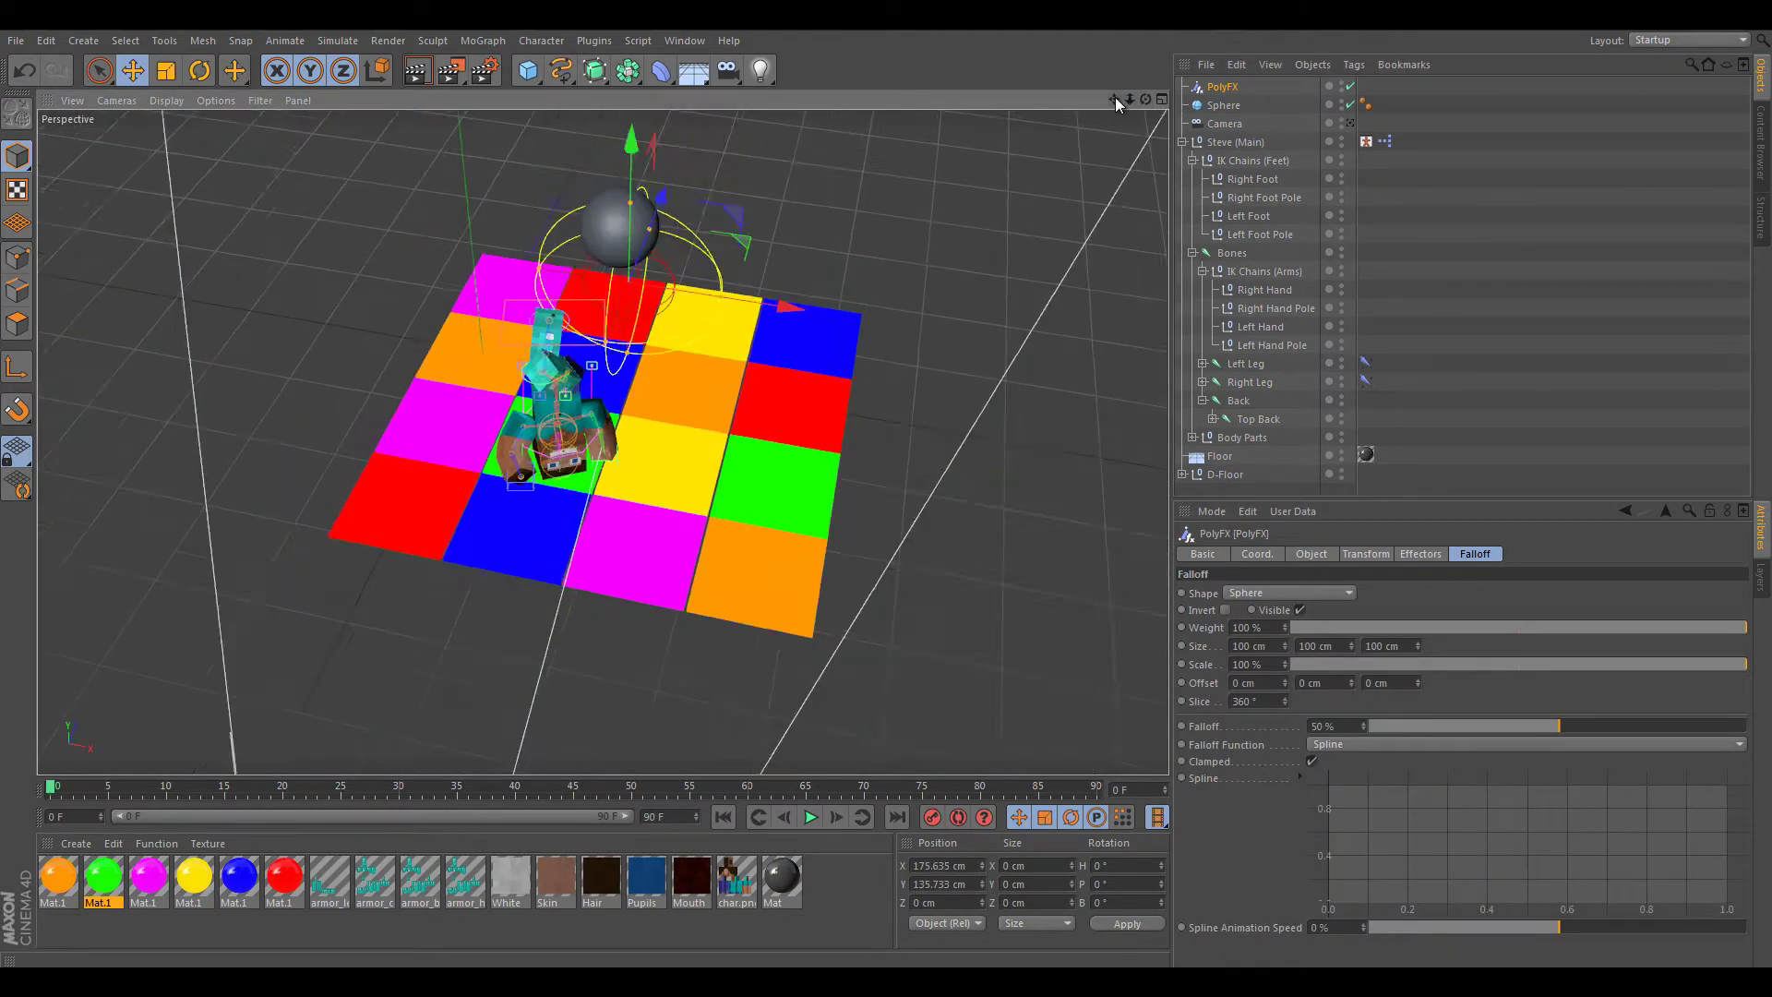
- Position the spherical falloff on the disco ball and shrink it to about 87%
{"action": "left_click_drag", "start_coordinate": [1115, 99], "coordinate": [1156, 92]}
{"action": "left_click", "coordinate": [1161, 99]}
{"action": "left_click_drag", "start_coordinate": [951, 267], "coordinate": [961, 218]}
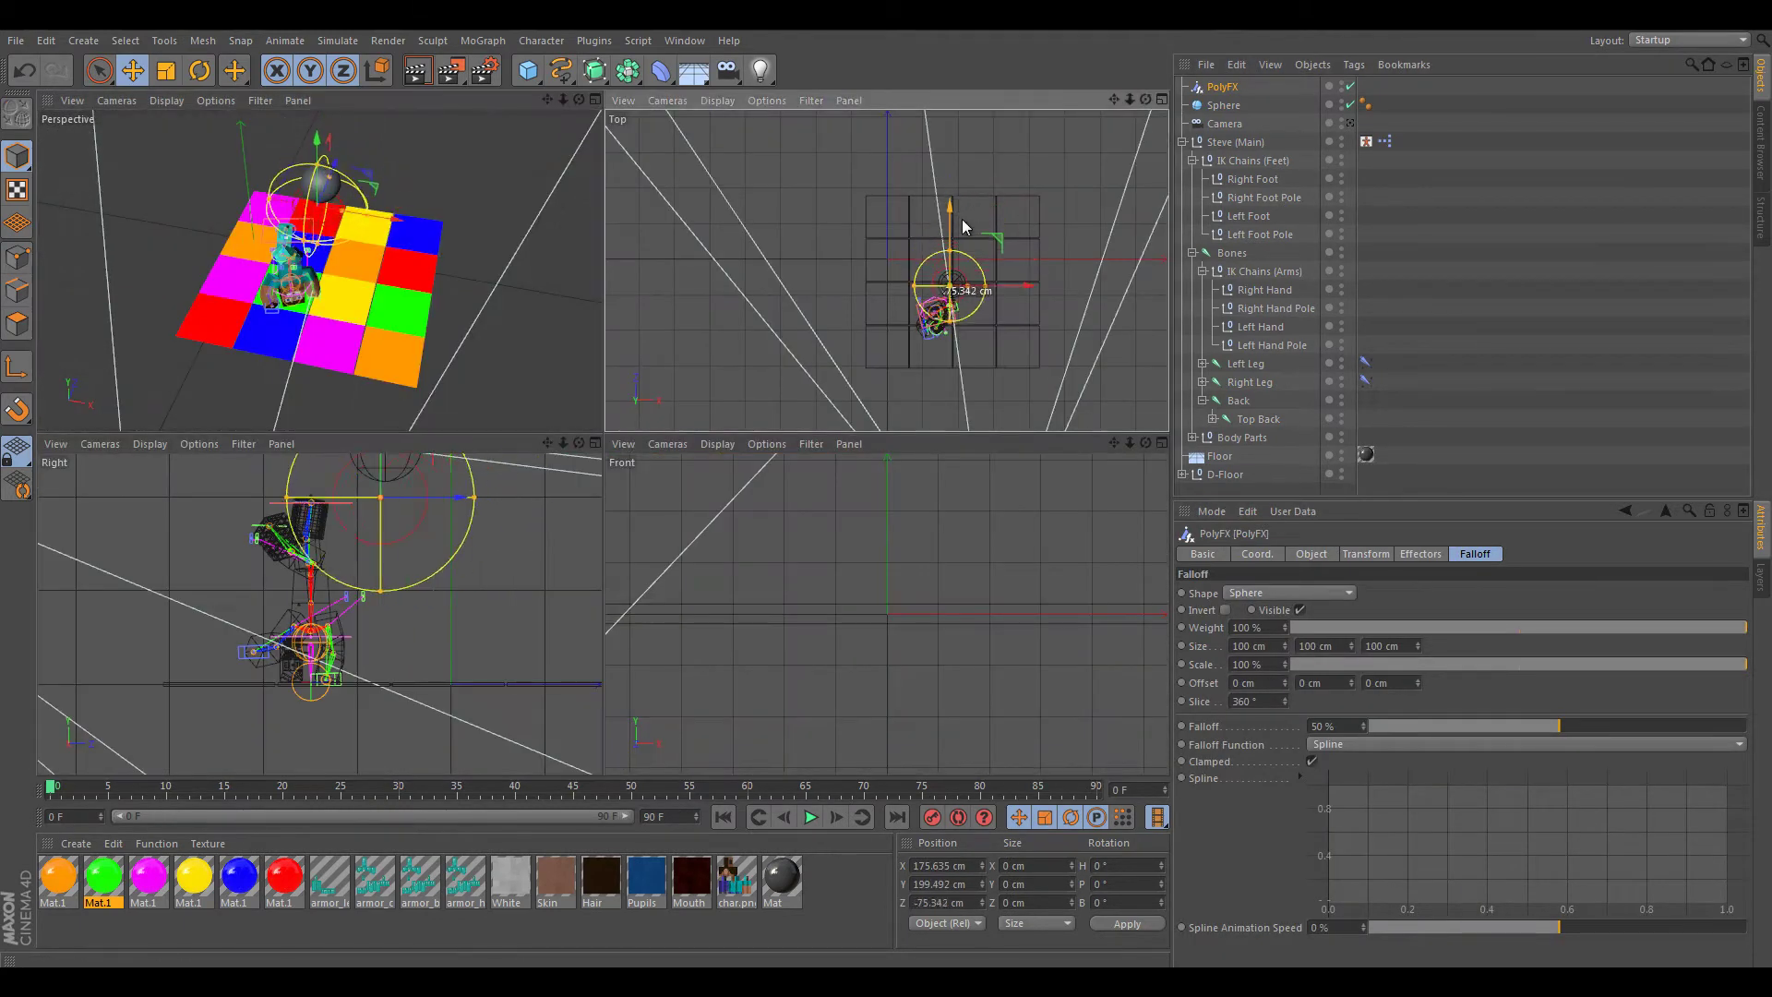
{"action": "key", "text": "t"}
{"action": "left_click_drag", "start_coordinate": [1089, 267], "coordinate": [1058, 268]}
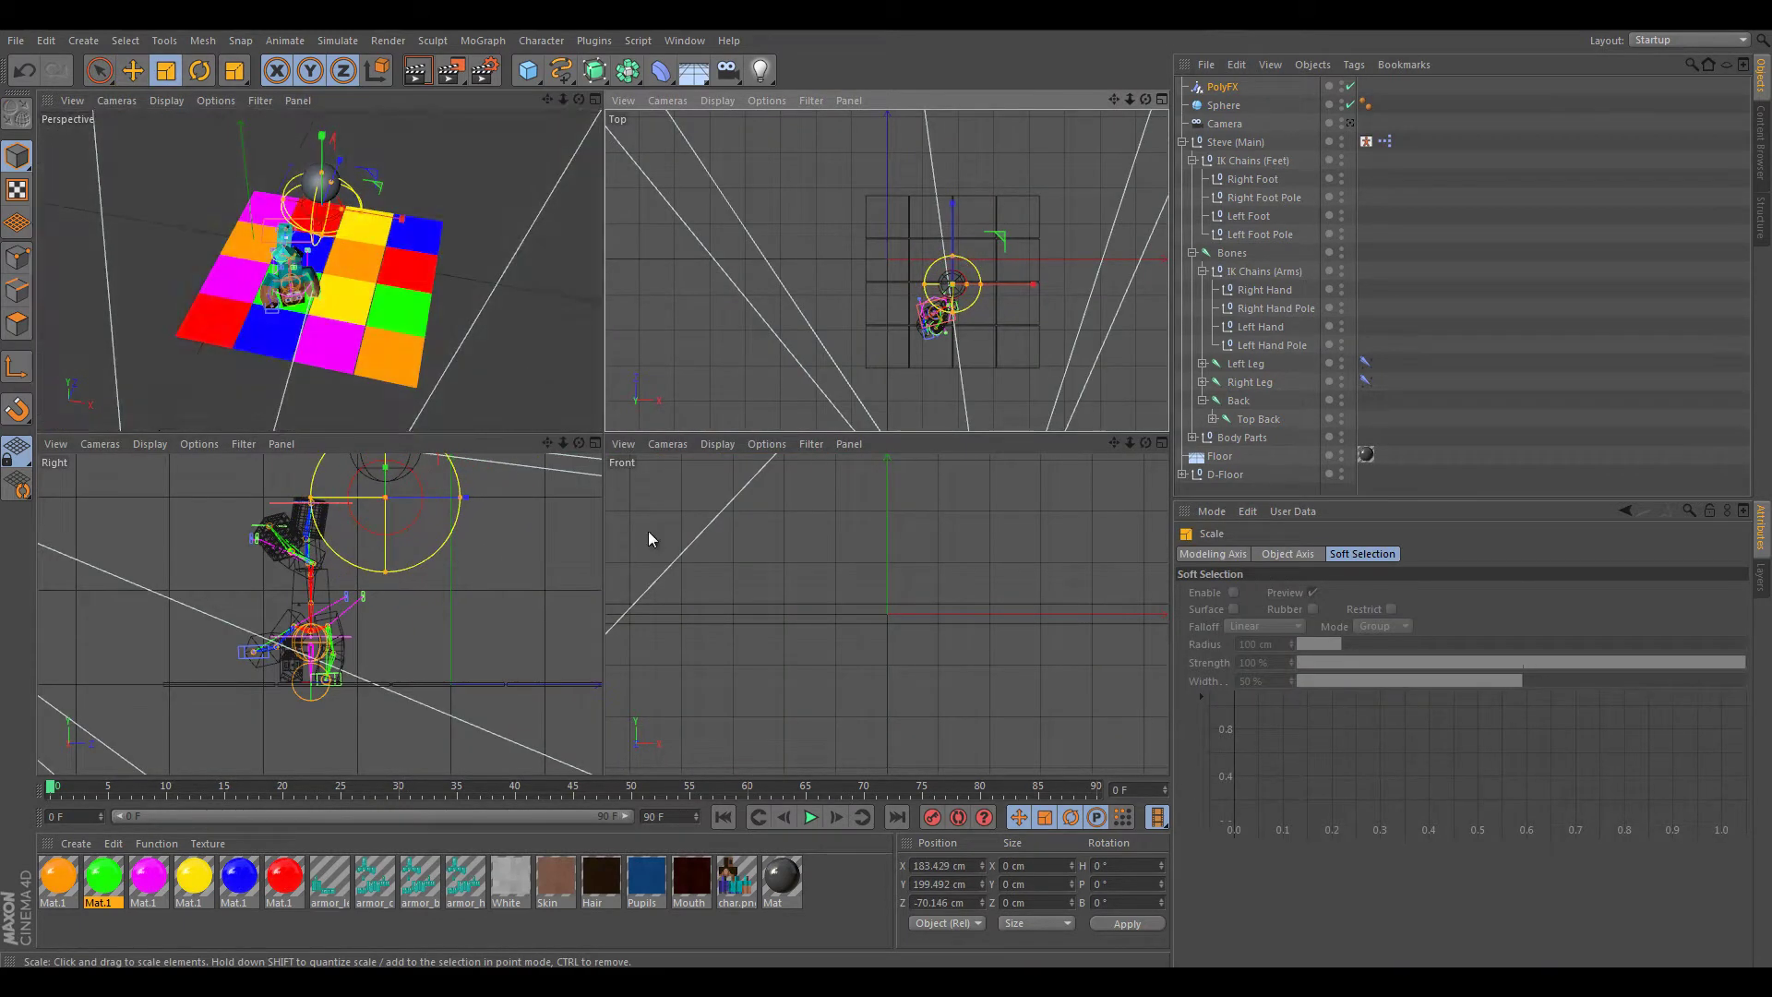
{"action": "key", "text": "e"}
{"action": "left_click_drag", "start_coordinate": [648, 539], "coordinate": [644, 480]}
{"action": "left_click", "coordinate": [595, 100]}
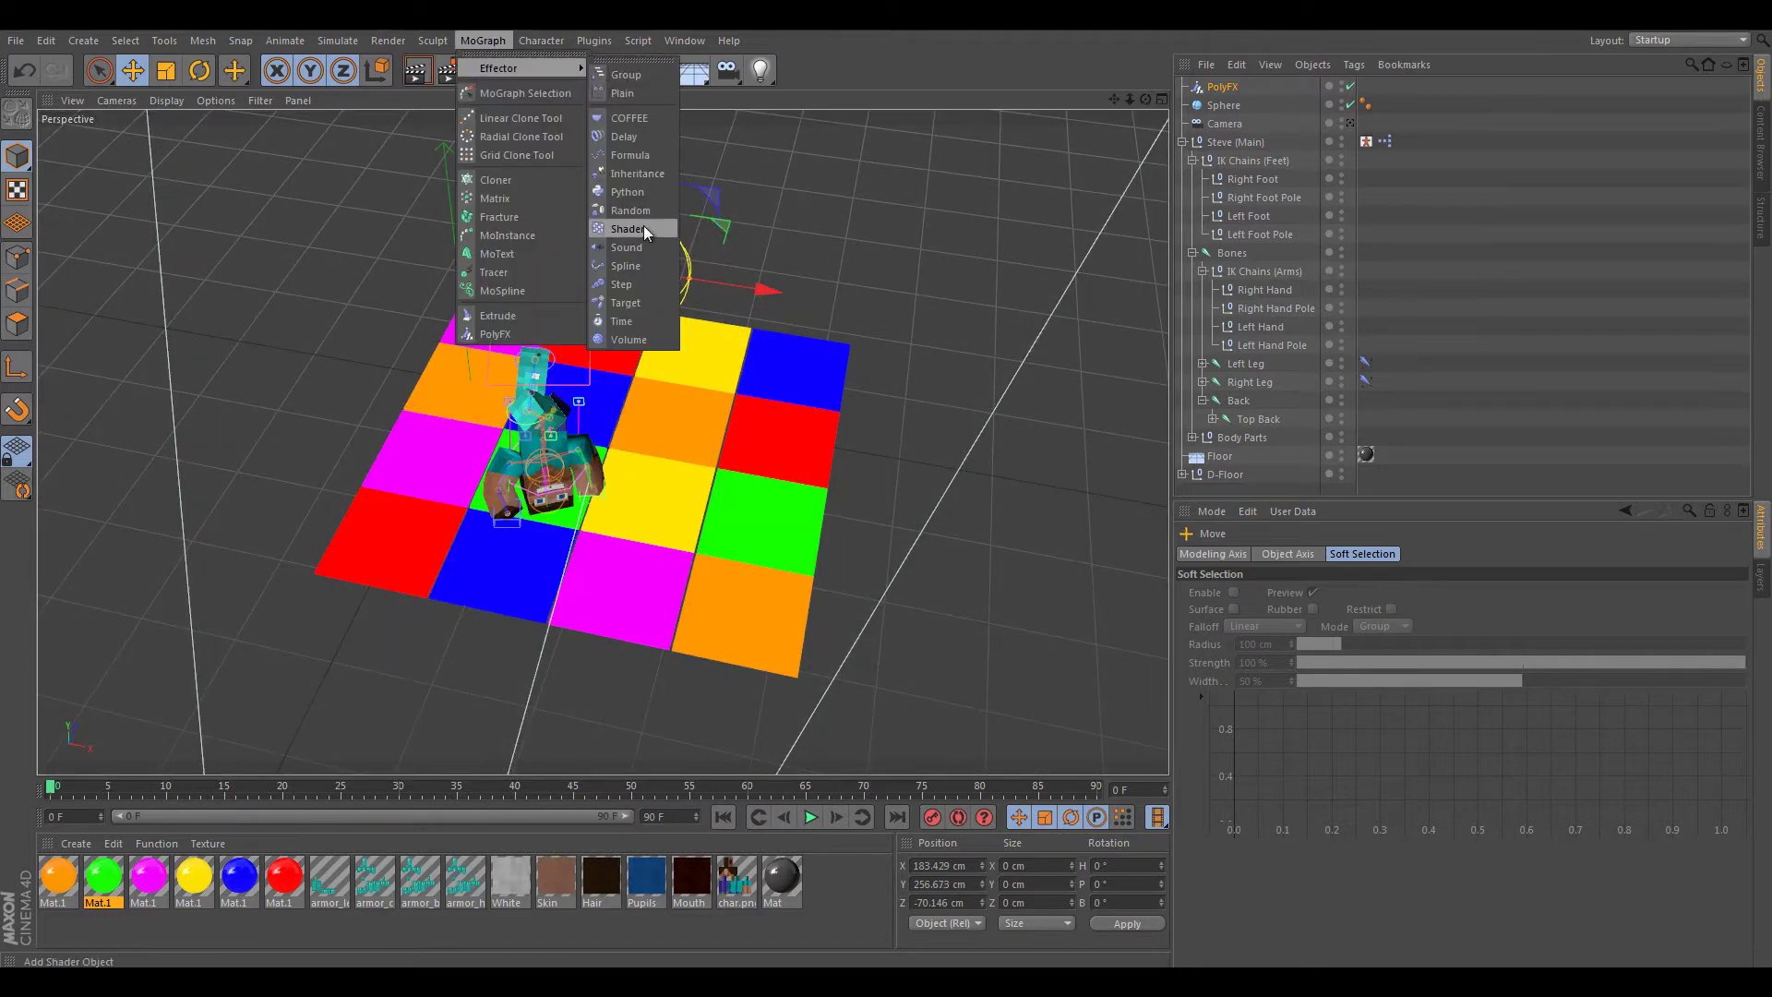
- Parent PolyFX under the sphere and add a Random effector to scatter its fragments
{"action": "left_click", "coordinate": [630, 211]}
{"action": "left_click_drag", "start_coordinate": [1228, 104], "coordinate": [1224, 122]}
{"action": "left_click", "coordinate": [1182, 159]}
{"action": "left_click", "coordinate": [1223, 105]}
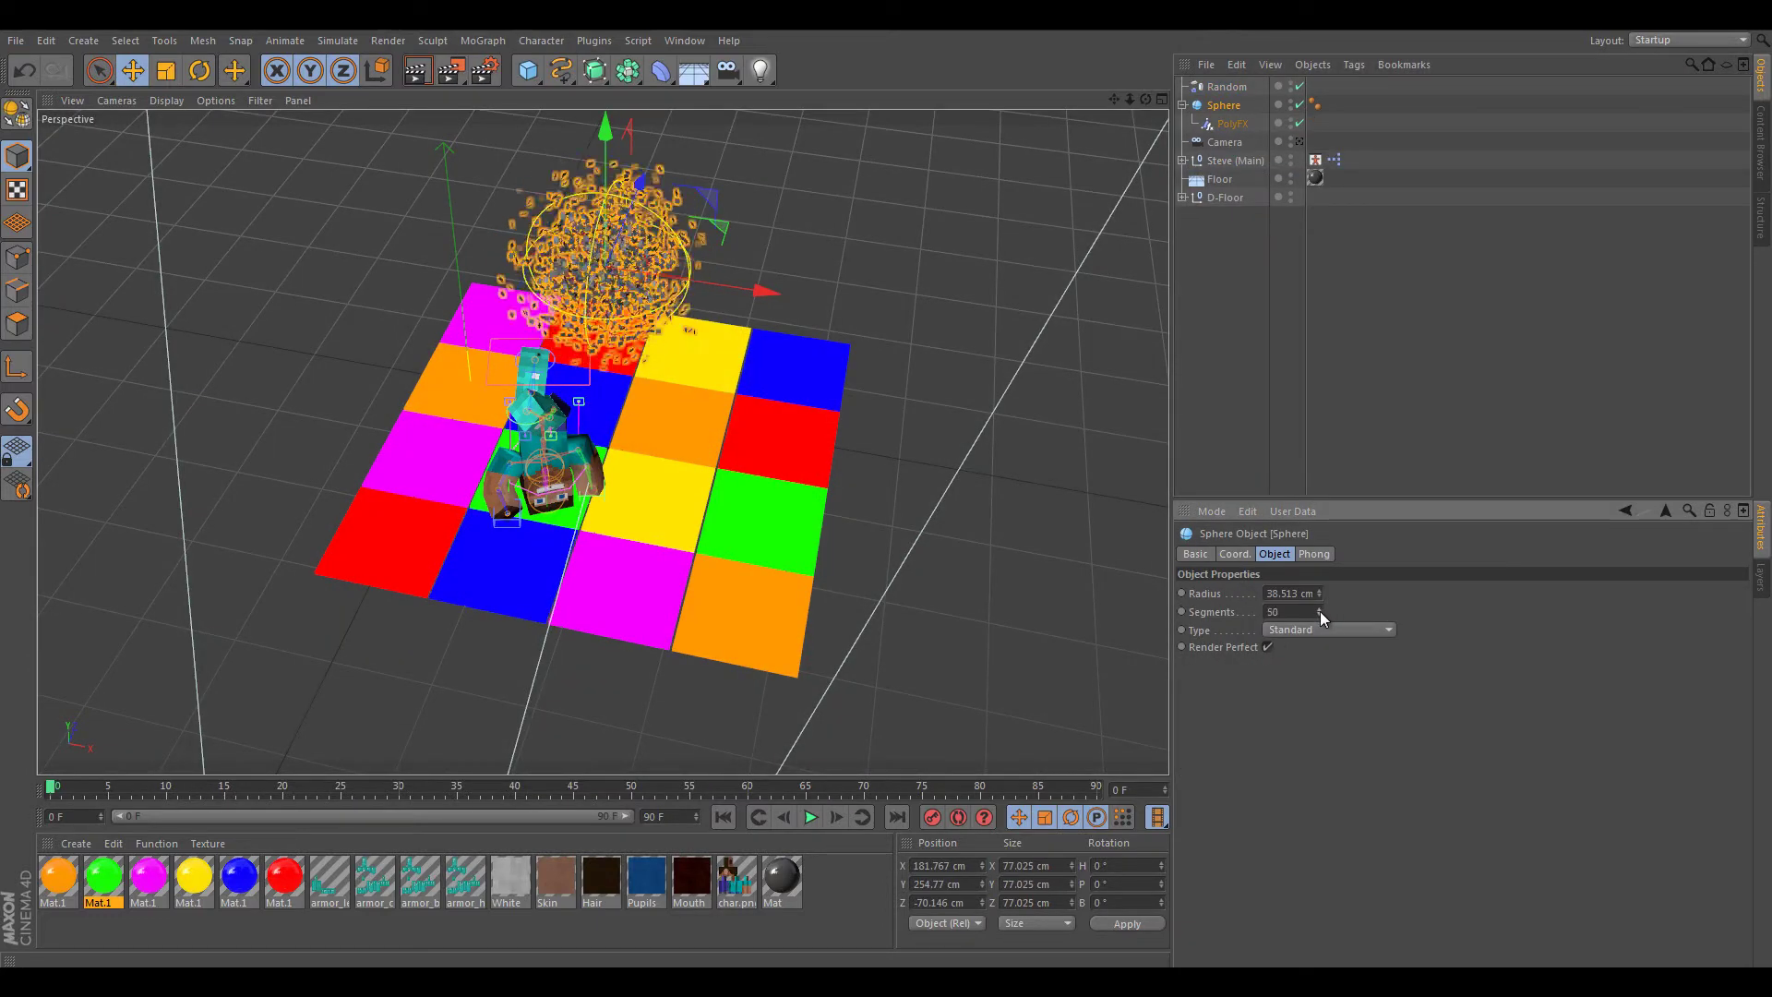
- Scale the fragmented sphere to about 72%, enable material reflection, and add a light
{"action": "key", "text": "t"}
{"action": "left_click_drag", "start_coordinate": [775, 394], "coordinate": [732, 394]}
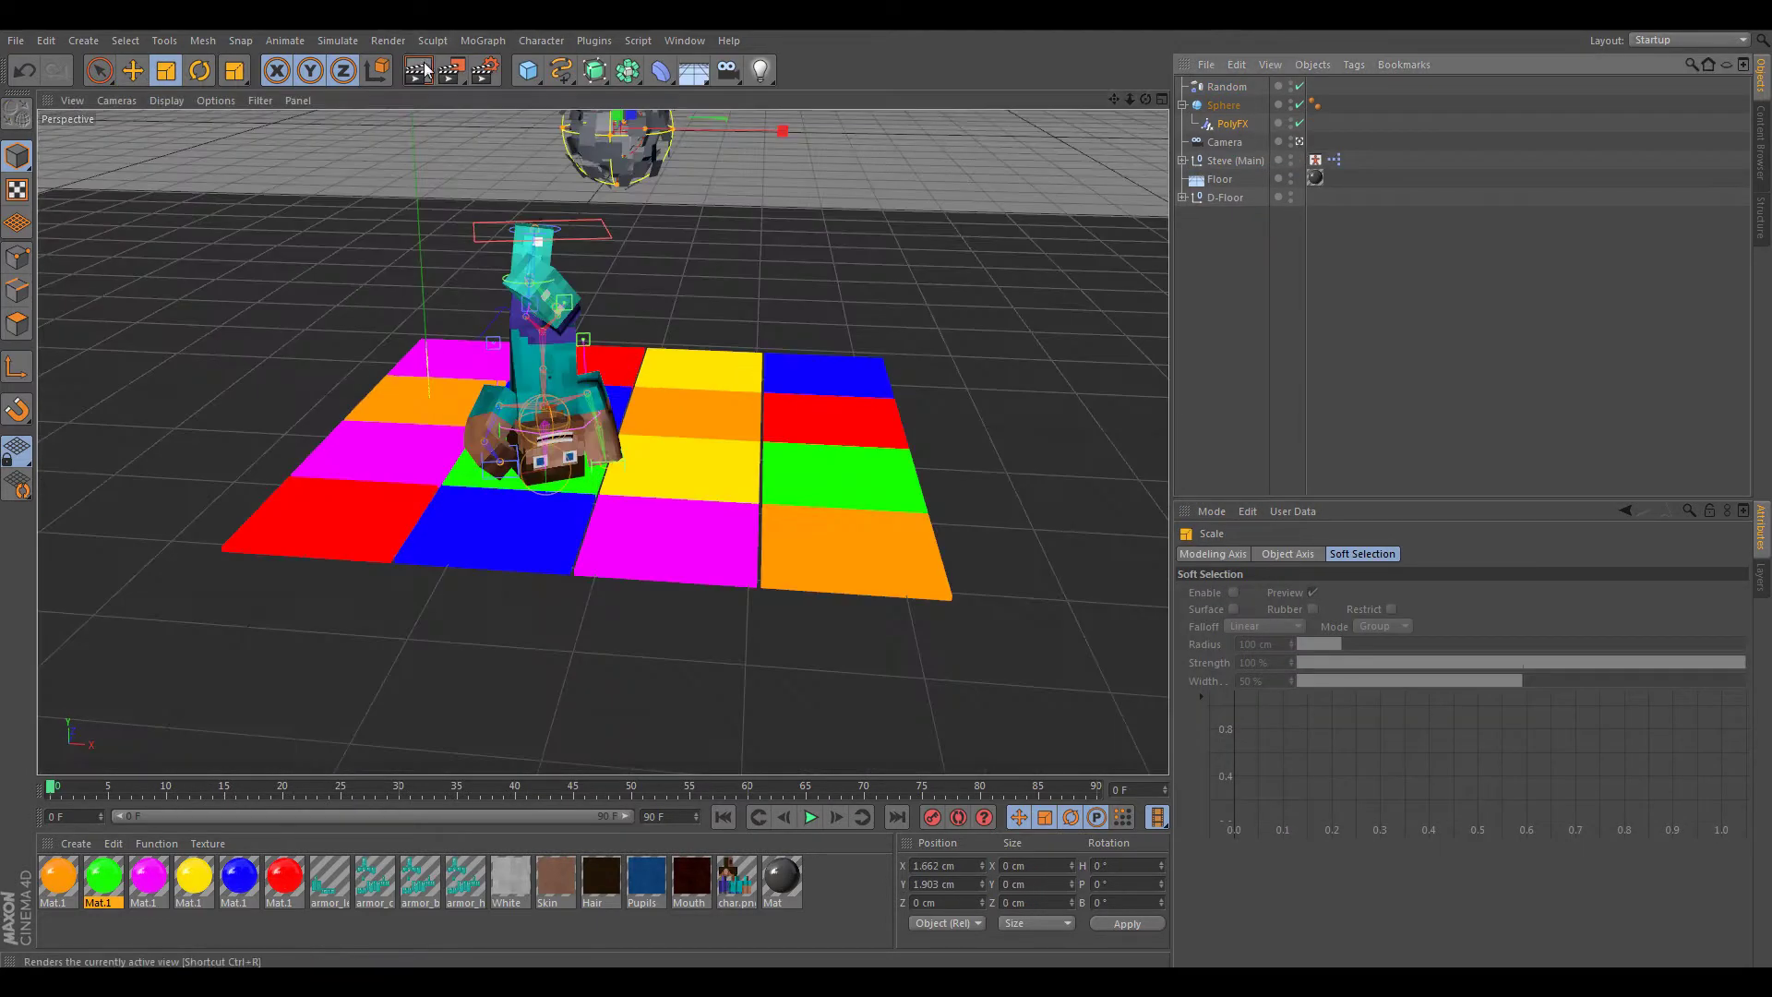
{"action": "left_click", "coordinate": [316, 395]}
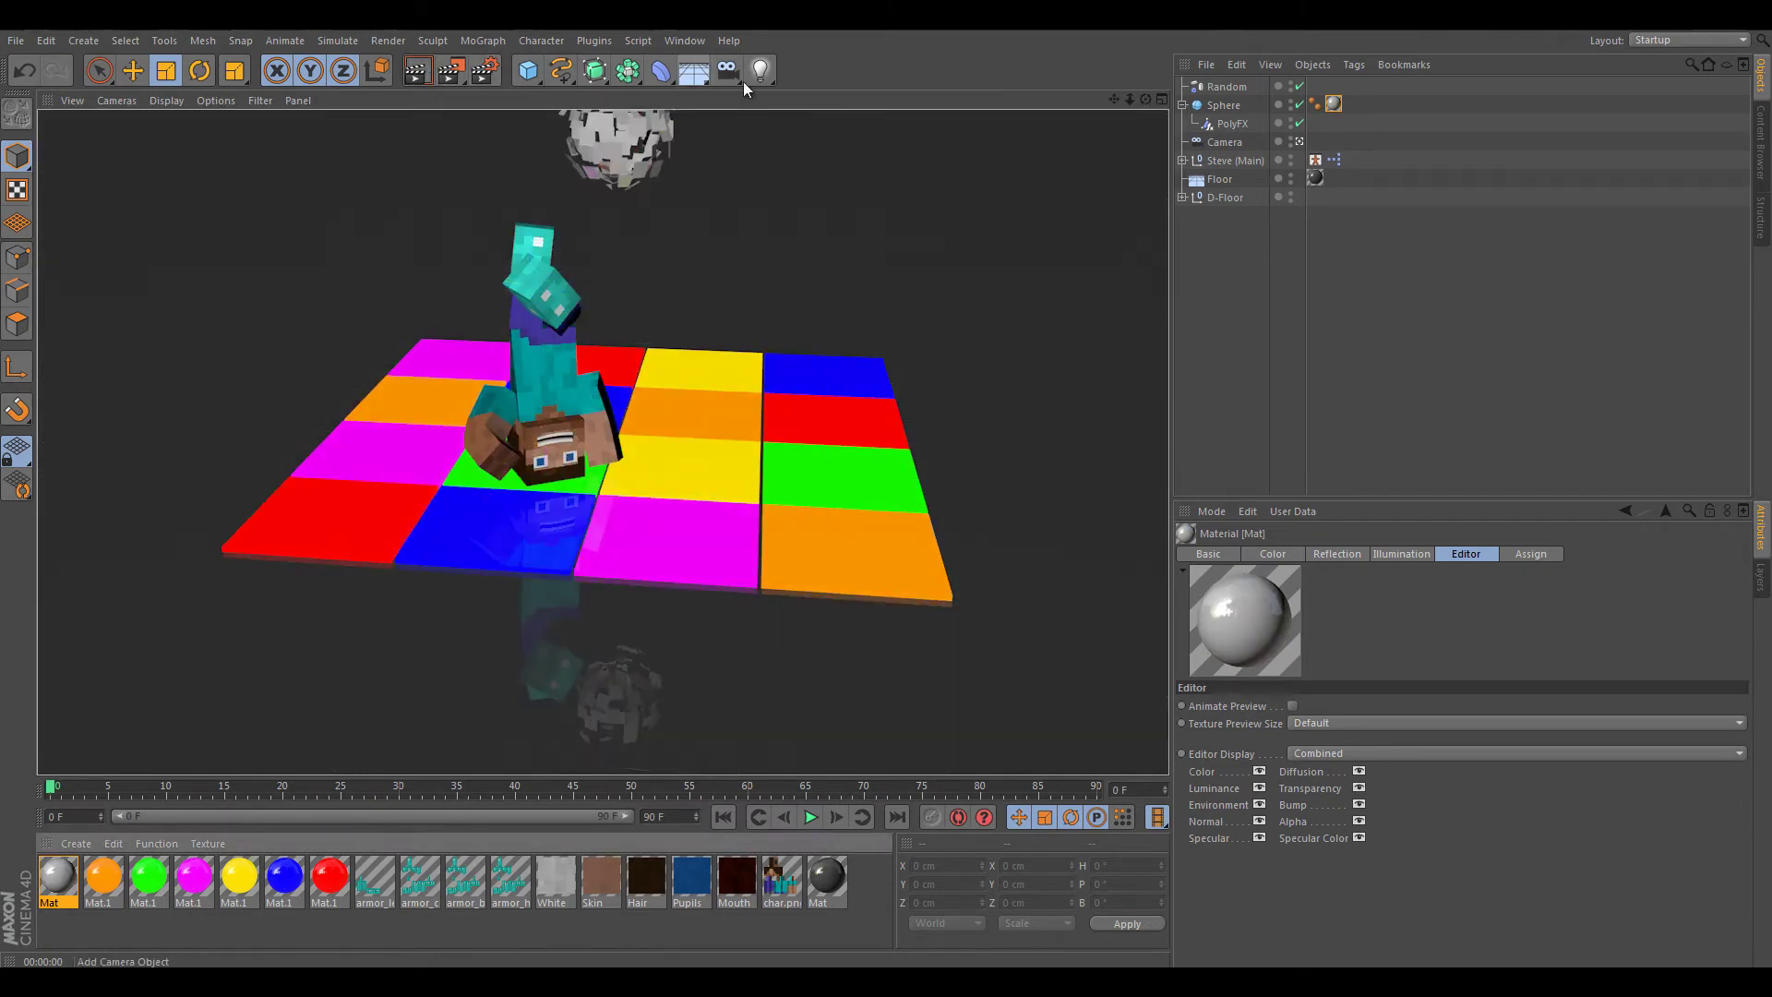
{"action": "left_click", "coordinate": [755, 74]}
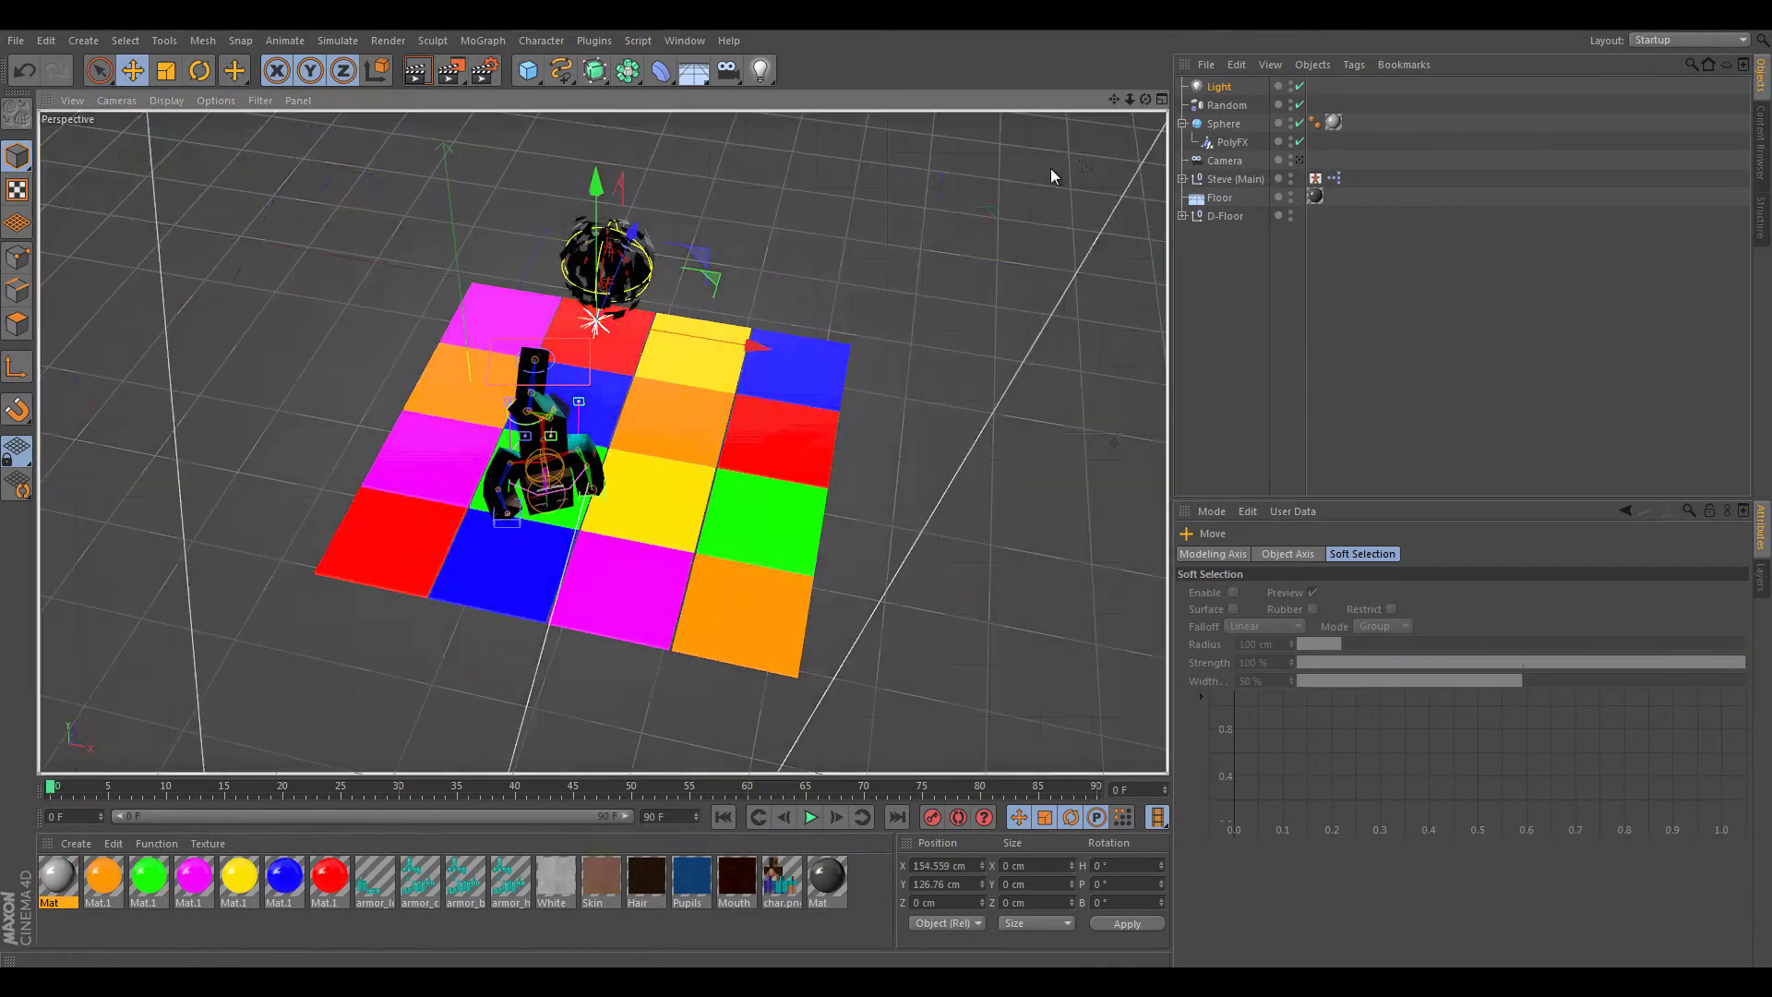
- Select the new light and lower its intensity to 75%
{"action": "middle_click", "coordinate": [1021, 289]}
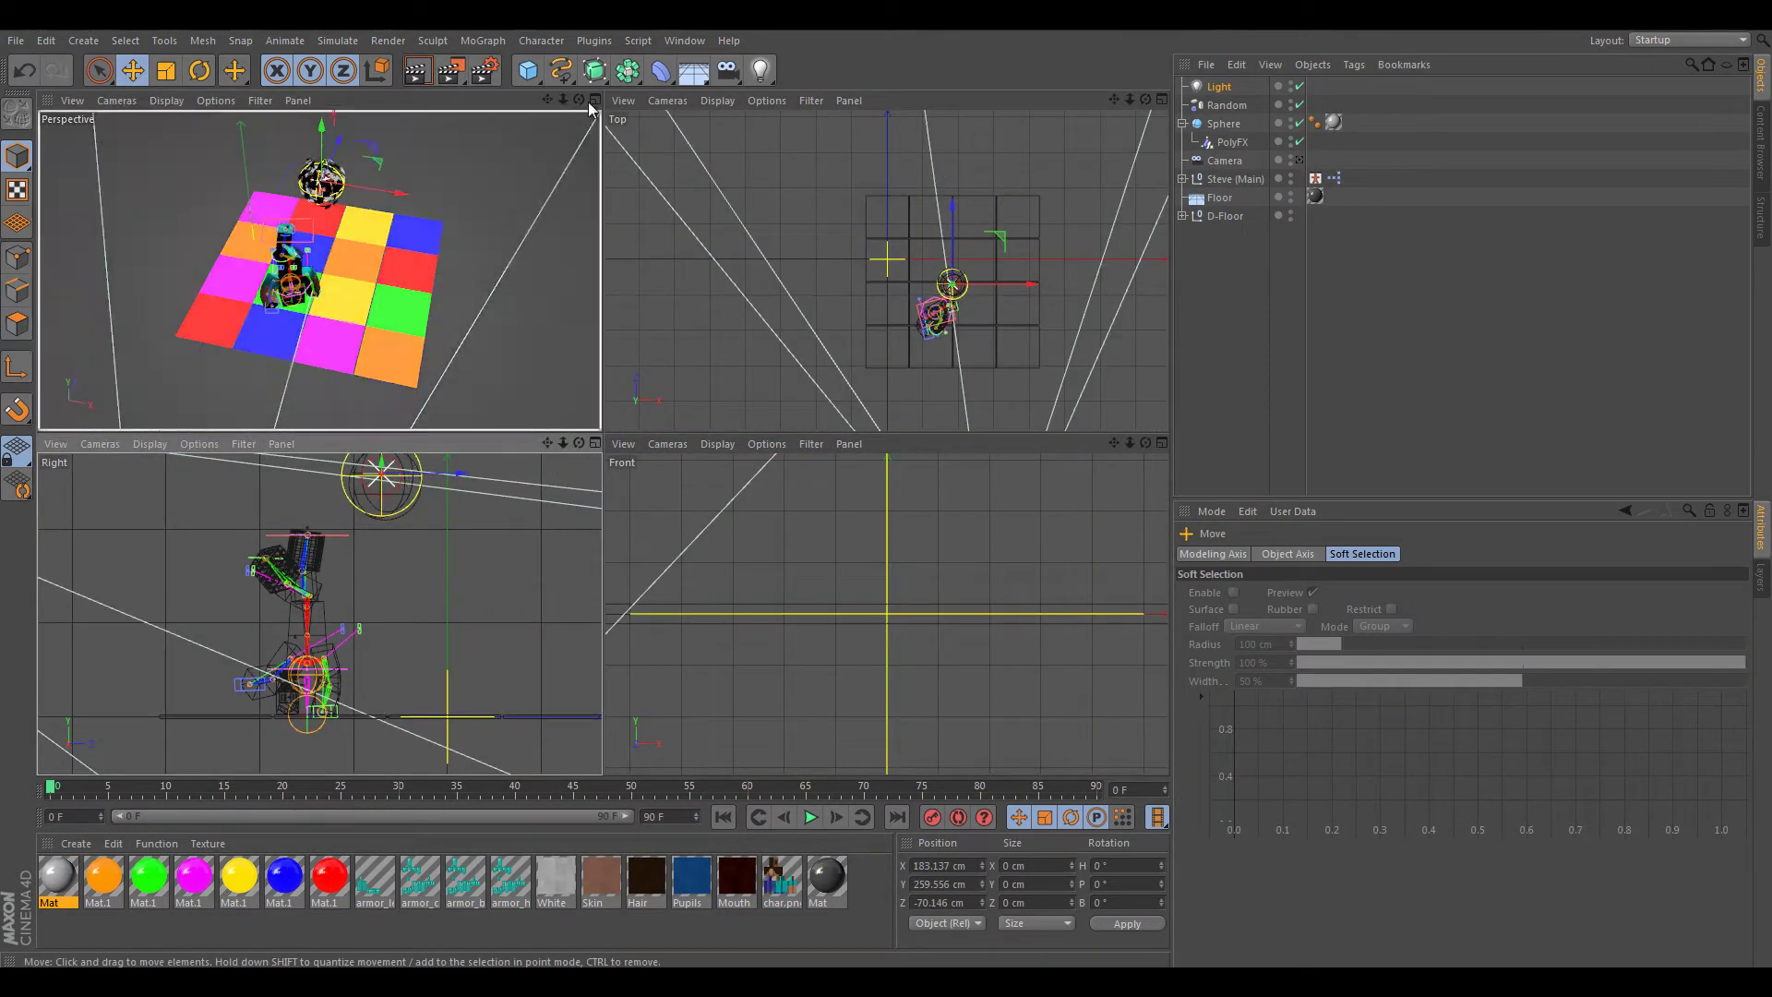
{"action": "middle_click", "coordinate": [323, 231]}
{"action": "left_click", "coordinate": [1218, 86]}
{"action": "left_click_drag", "start_coordinate": [1308, 664], "coordinate": [1155, 661]}
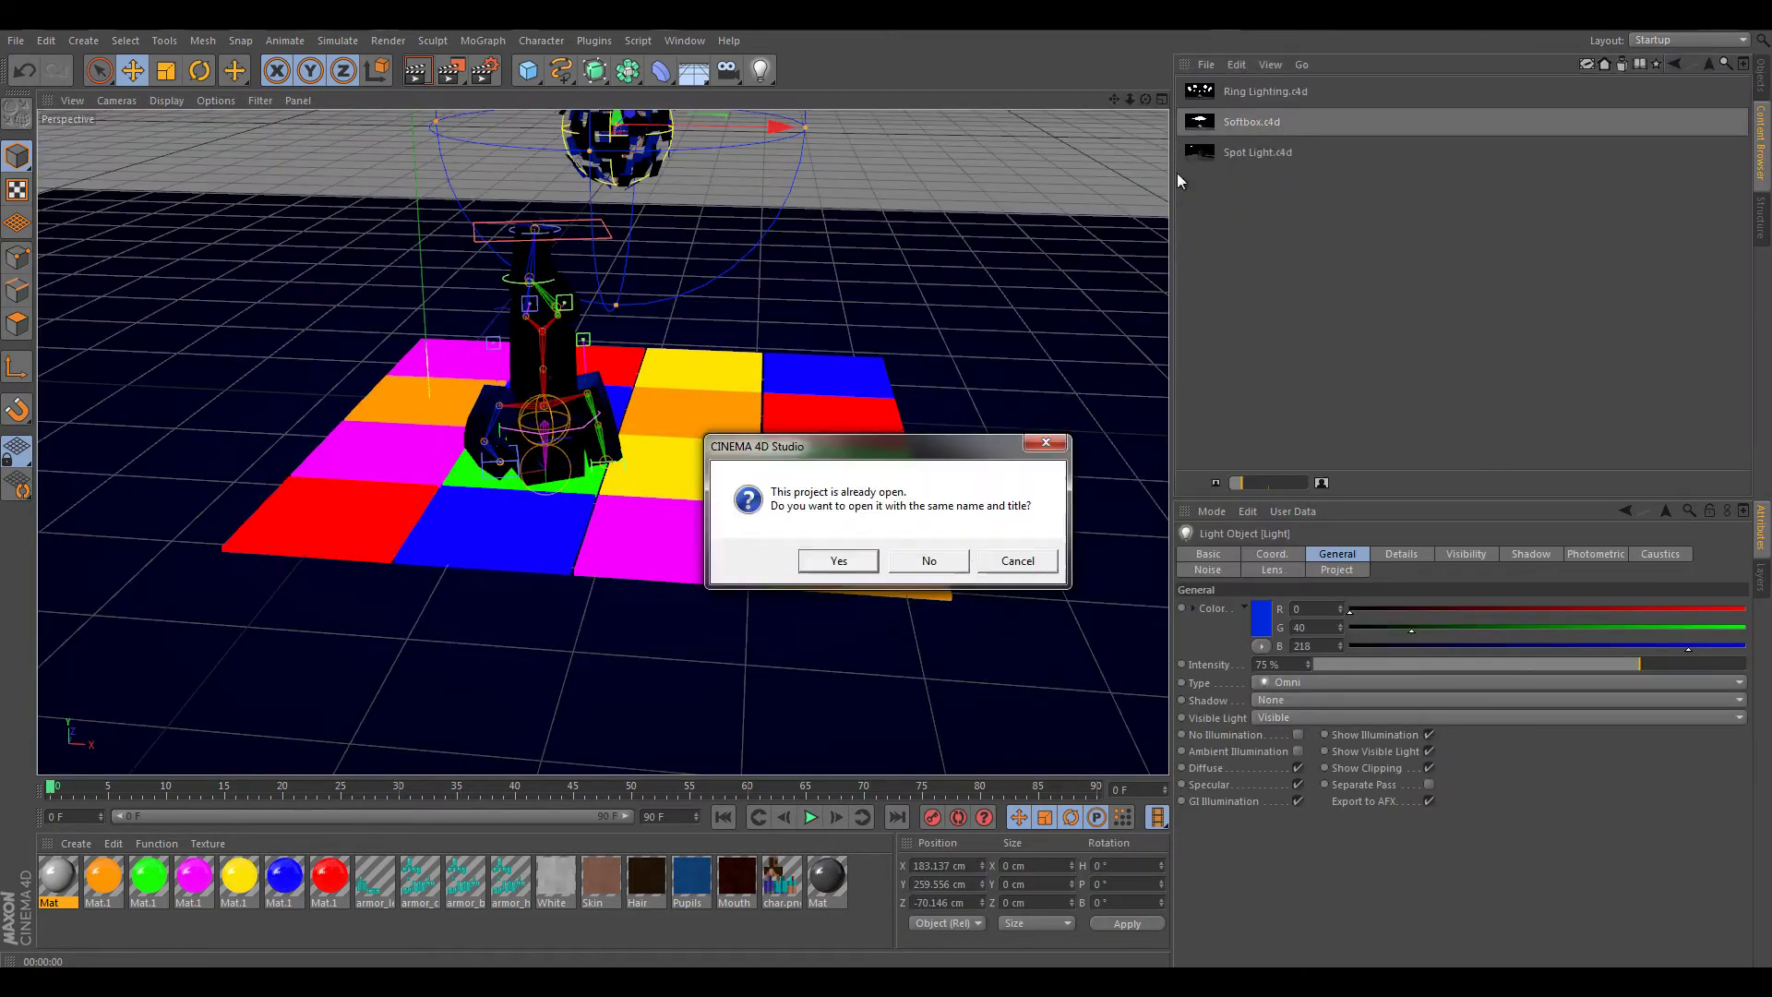
- Open the Softbox preset and paste the softbox into the disco scene
{"action": "left_click", "coordinate": [866, 568]}
{"action": "left_click", "coordinate": [685, 41]}
{"action": "left_click", "coordinate": [743, 450]}
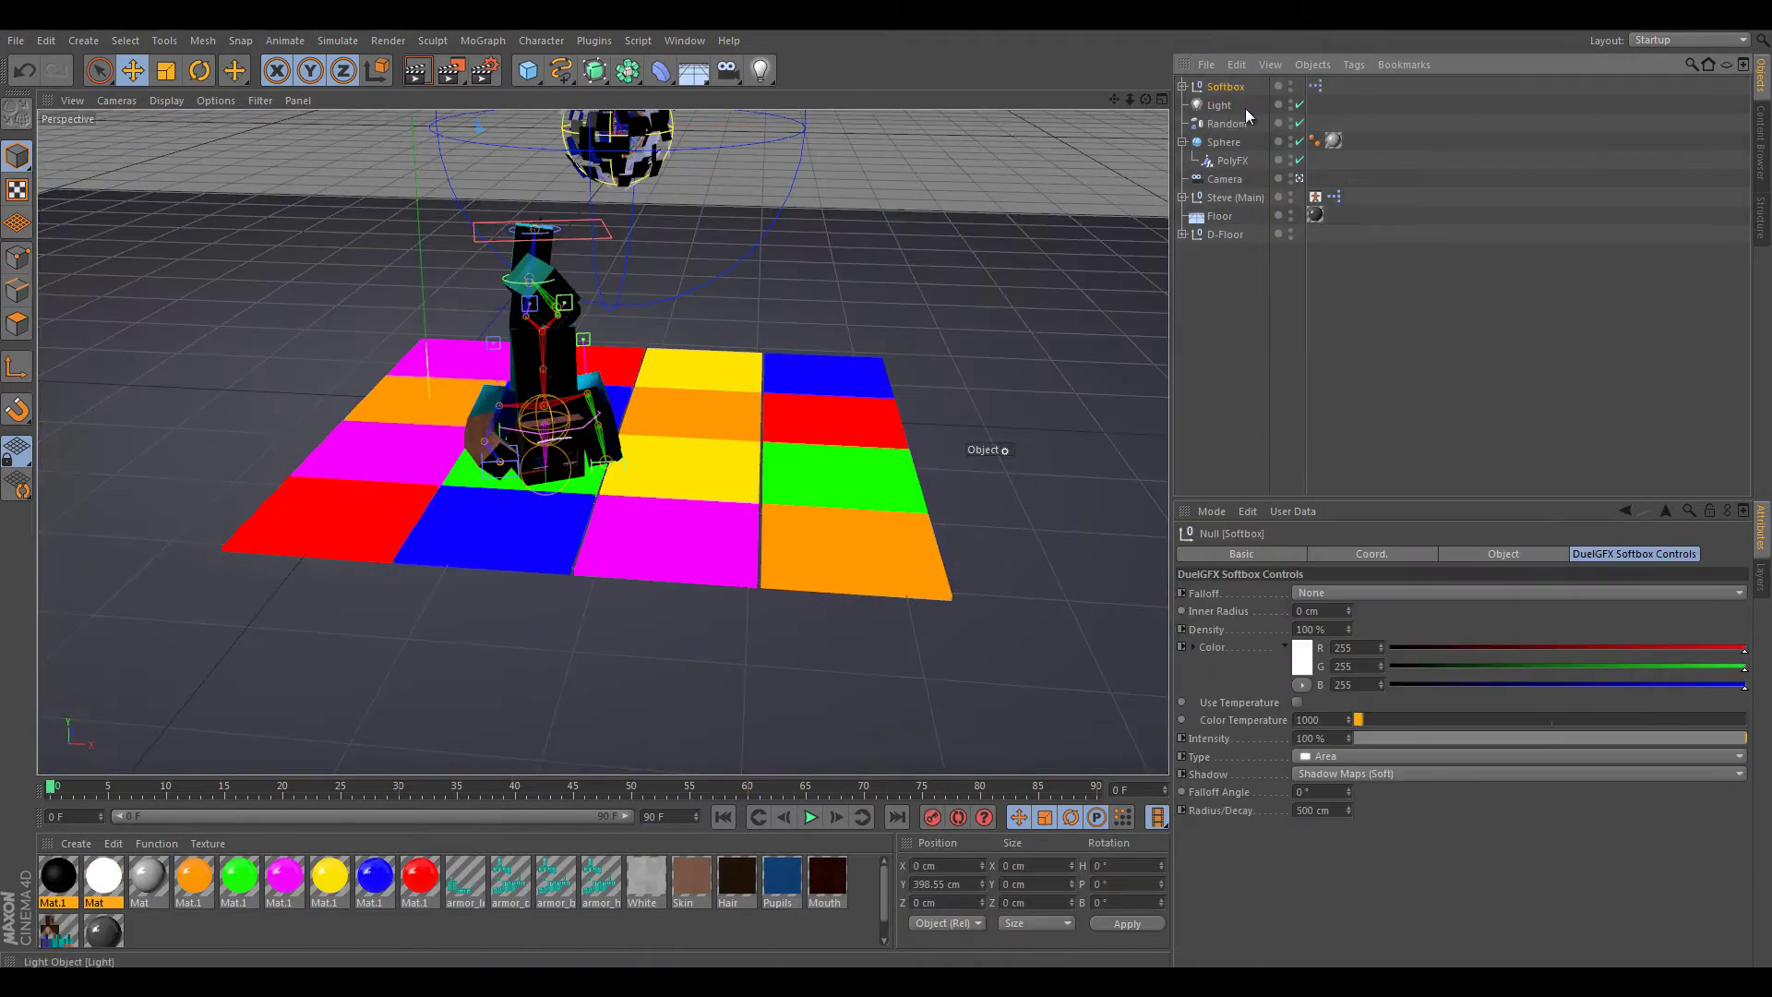
{"action": "key", "text": "ctrl+v"}
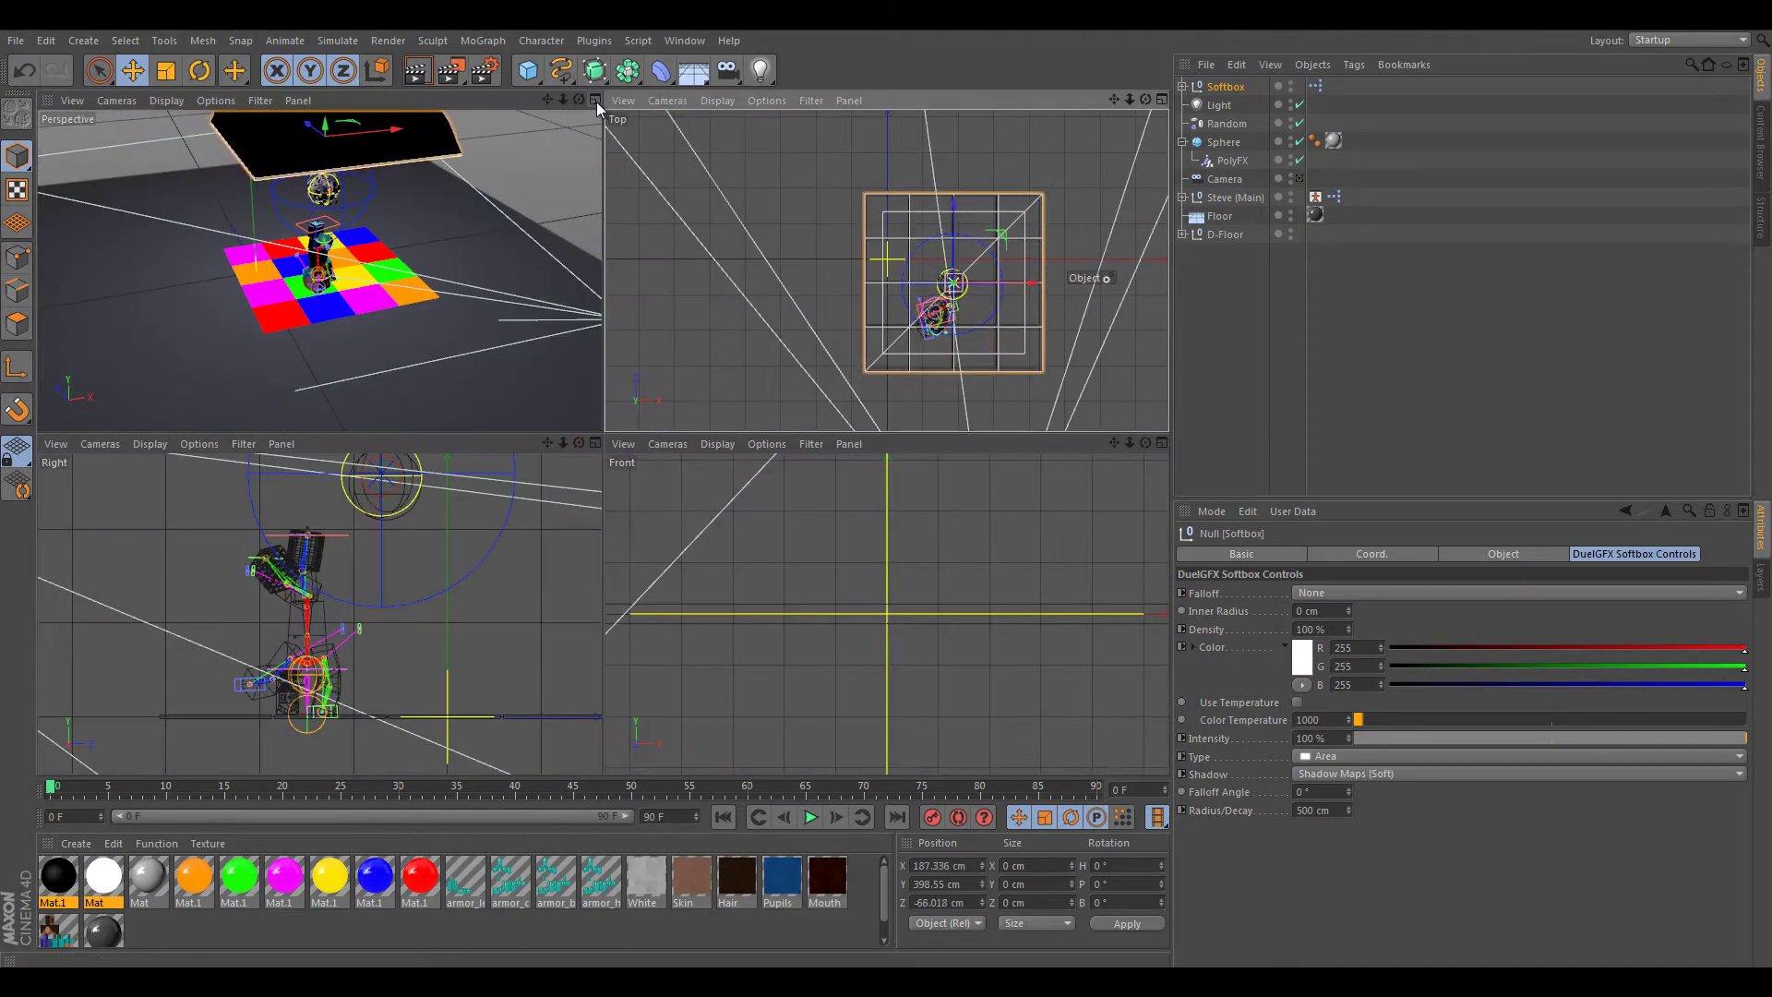
- Move and rotate the softbox above the floor and set its intensity to 25%
{"action": "left_click", "coordinate": [595, 100]}
{"action": "left_click_drag", "start_coordinate": [1146, 99], "coordinate": [886, 493]}
{"action": "key", "text": "r"}
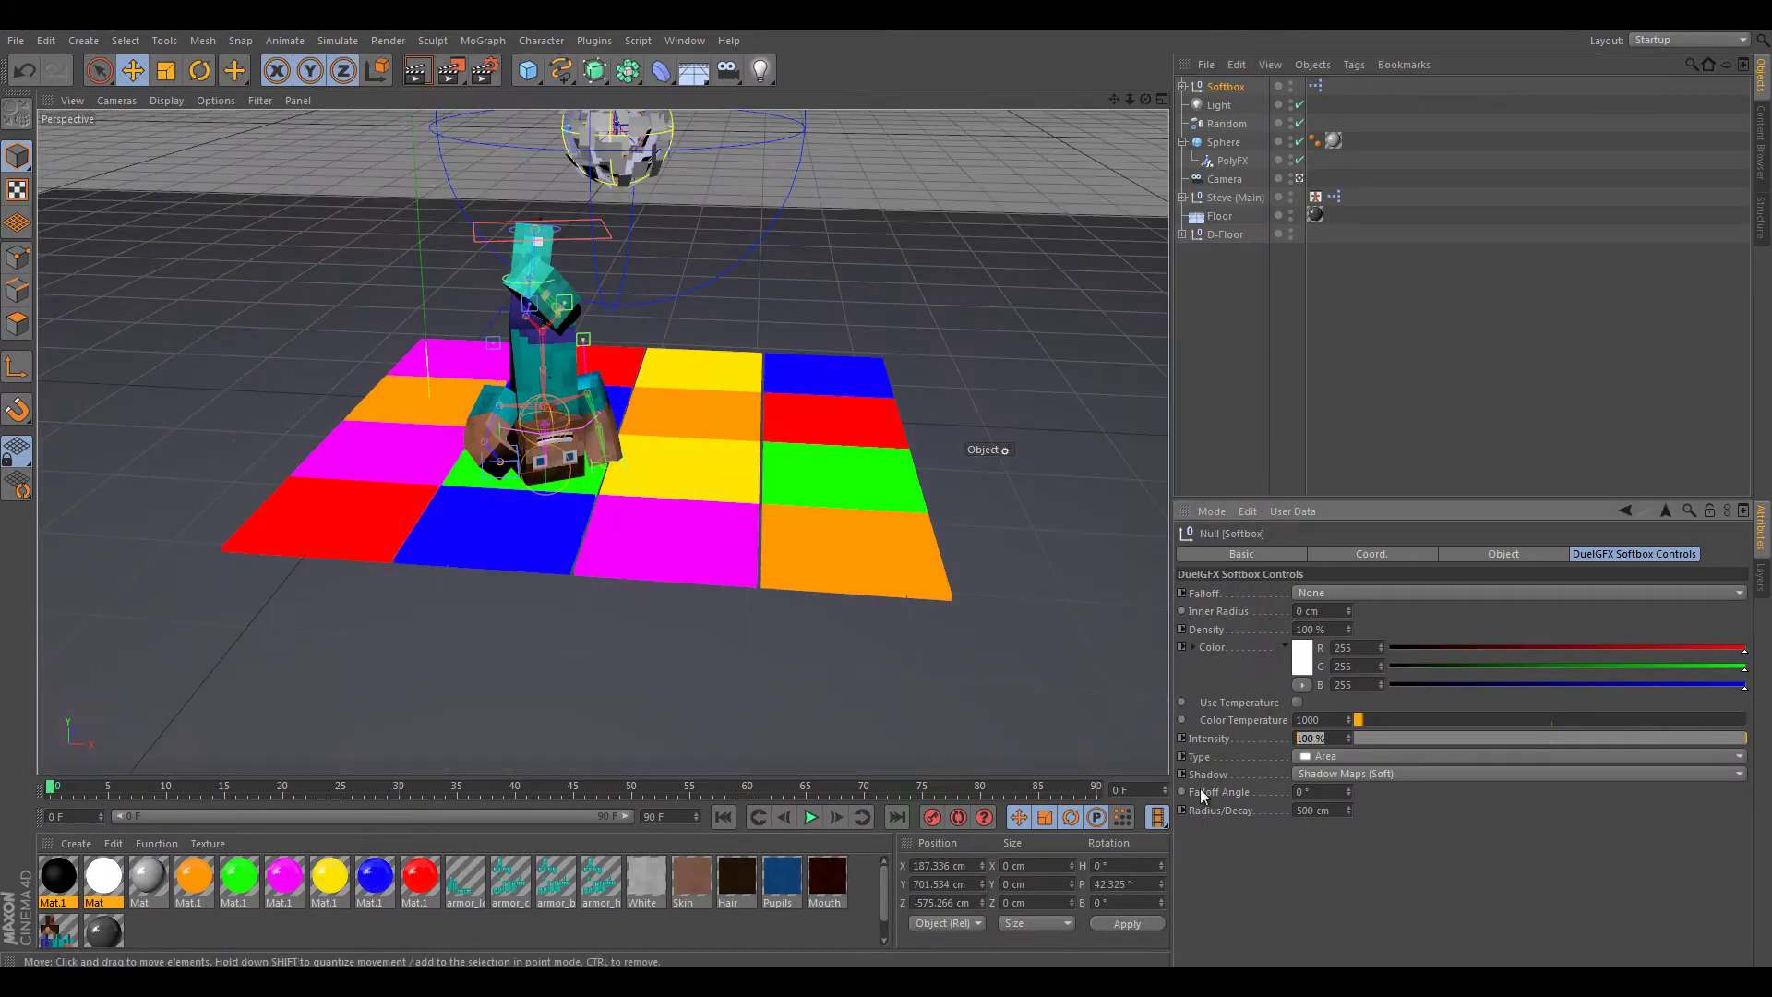
{"action": "type", "text": "25"}
{"action": "key", "text": "Return"}
{"action": "left_click", "coordinate": [420, 70]}
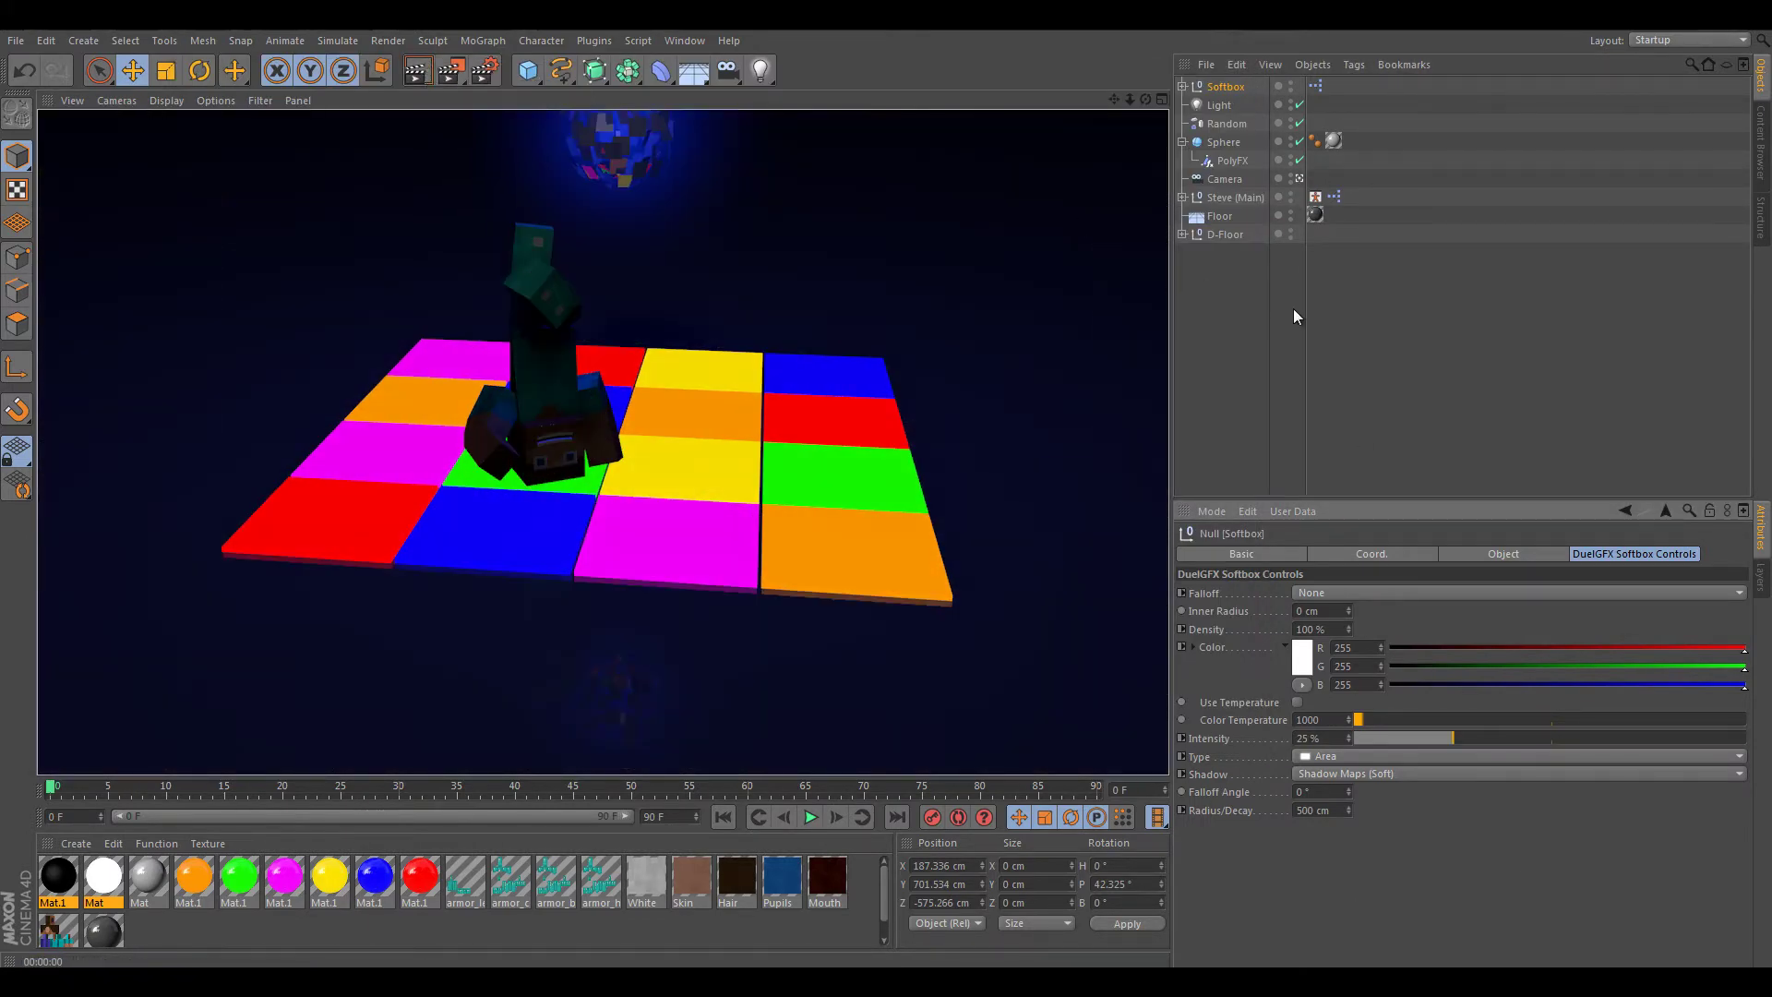
- Render the D-Floor, edit the yellow and orange tile materials, and switch to the content library
{"action": "left_click", "coordinate": [1225, 234]}
{"action": "key", "text": "ctrl+r"}
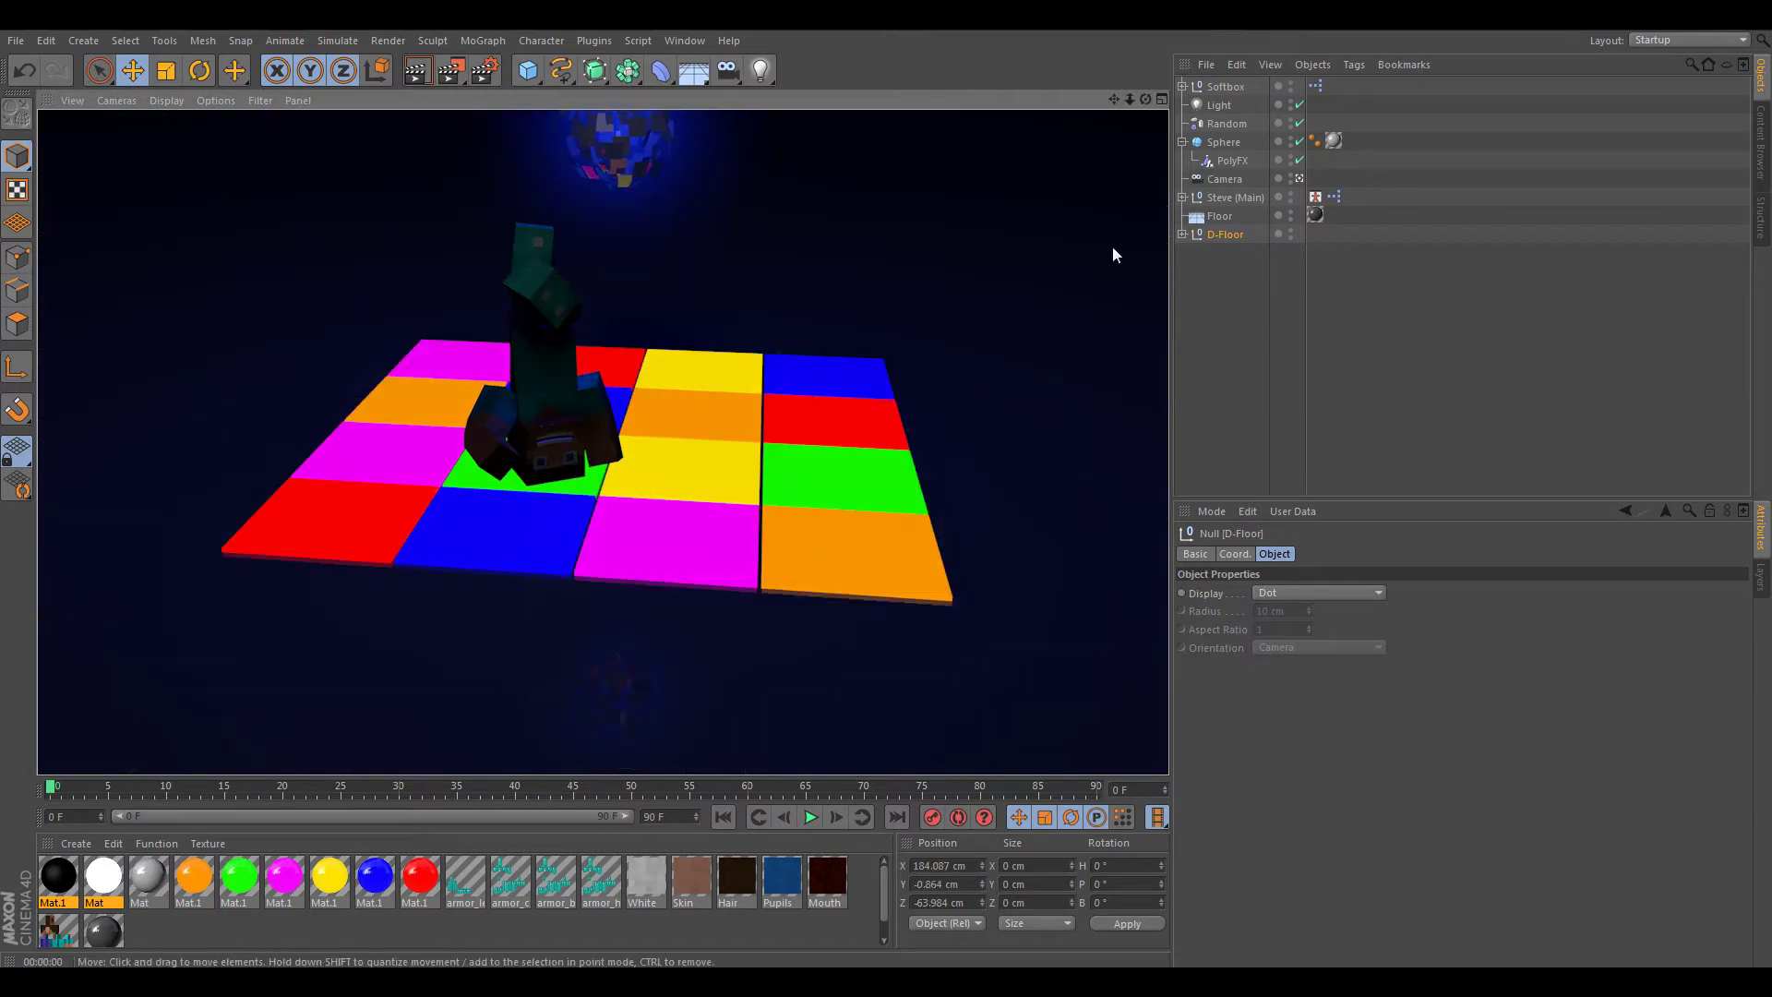
{"action": "double_click", "coordinate": [192, 880]}
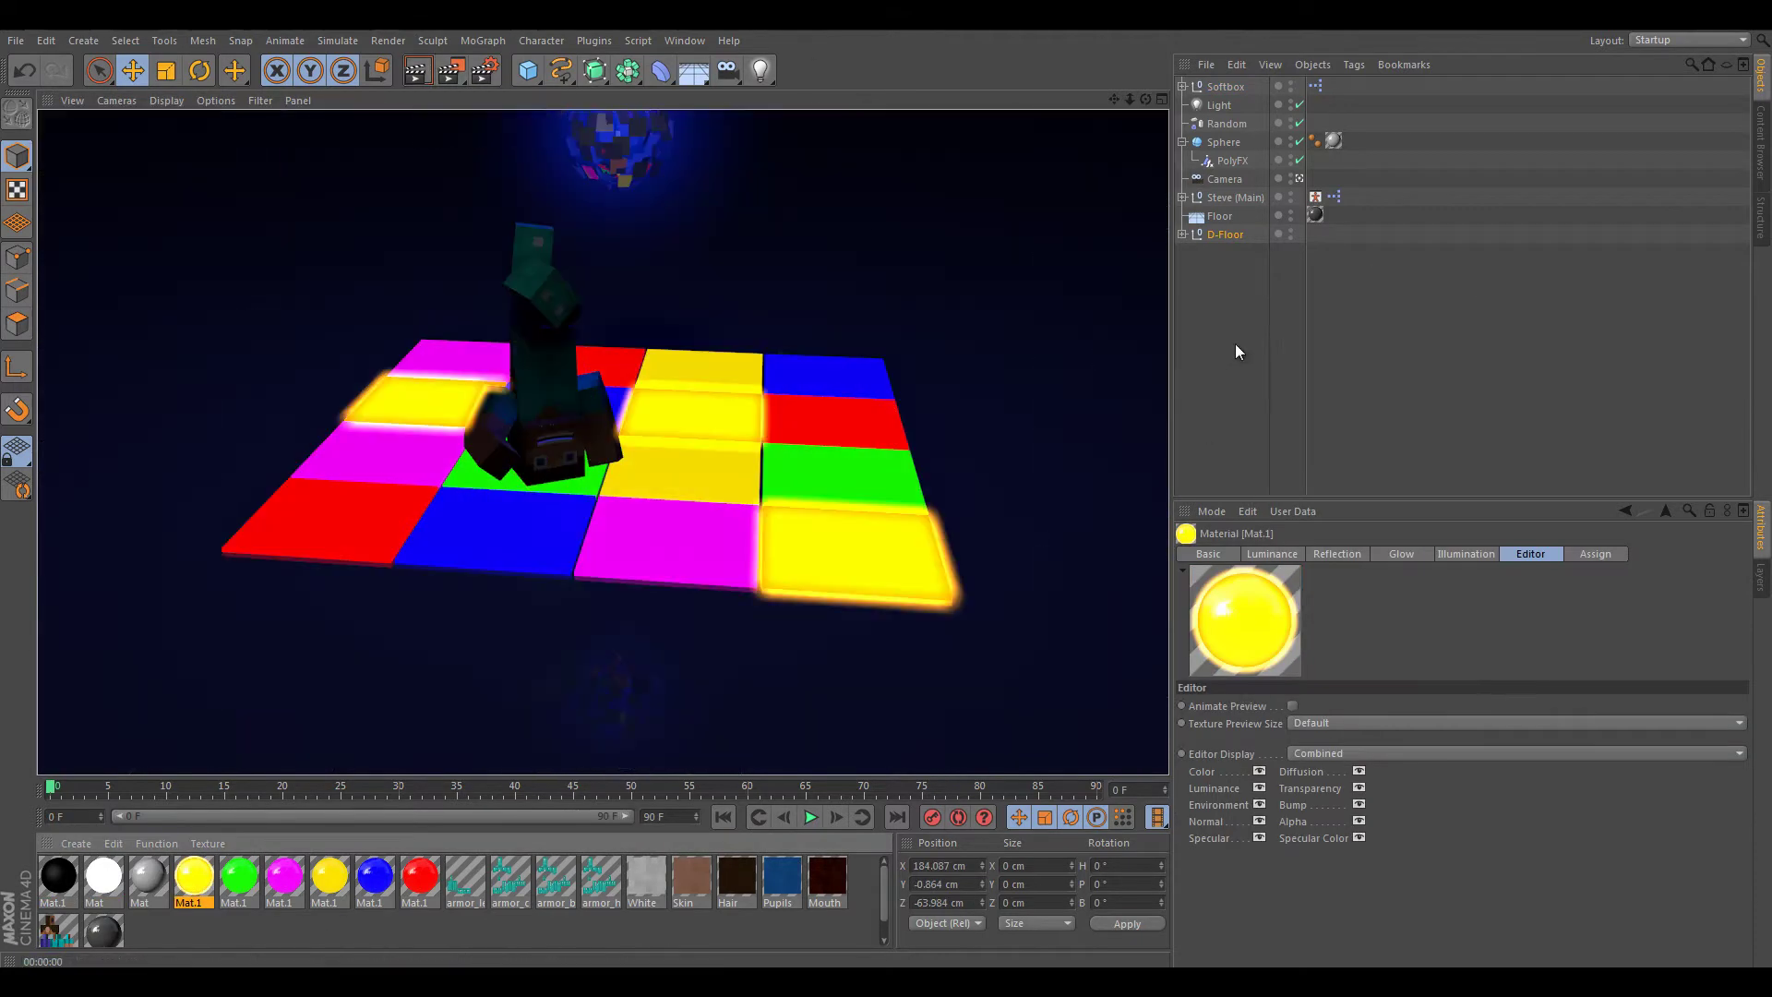
{"action": "double_click", "coordinate": [346, 875]}
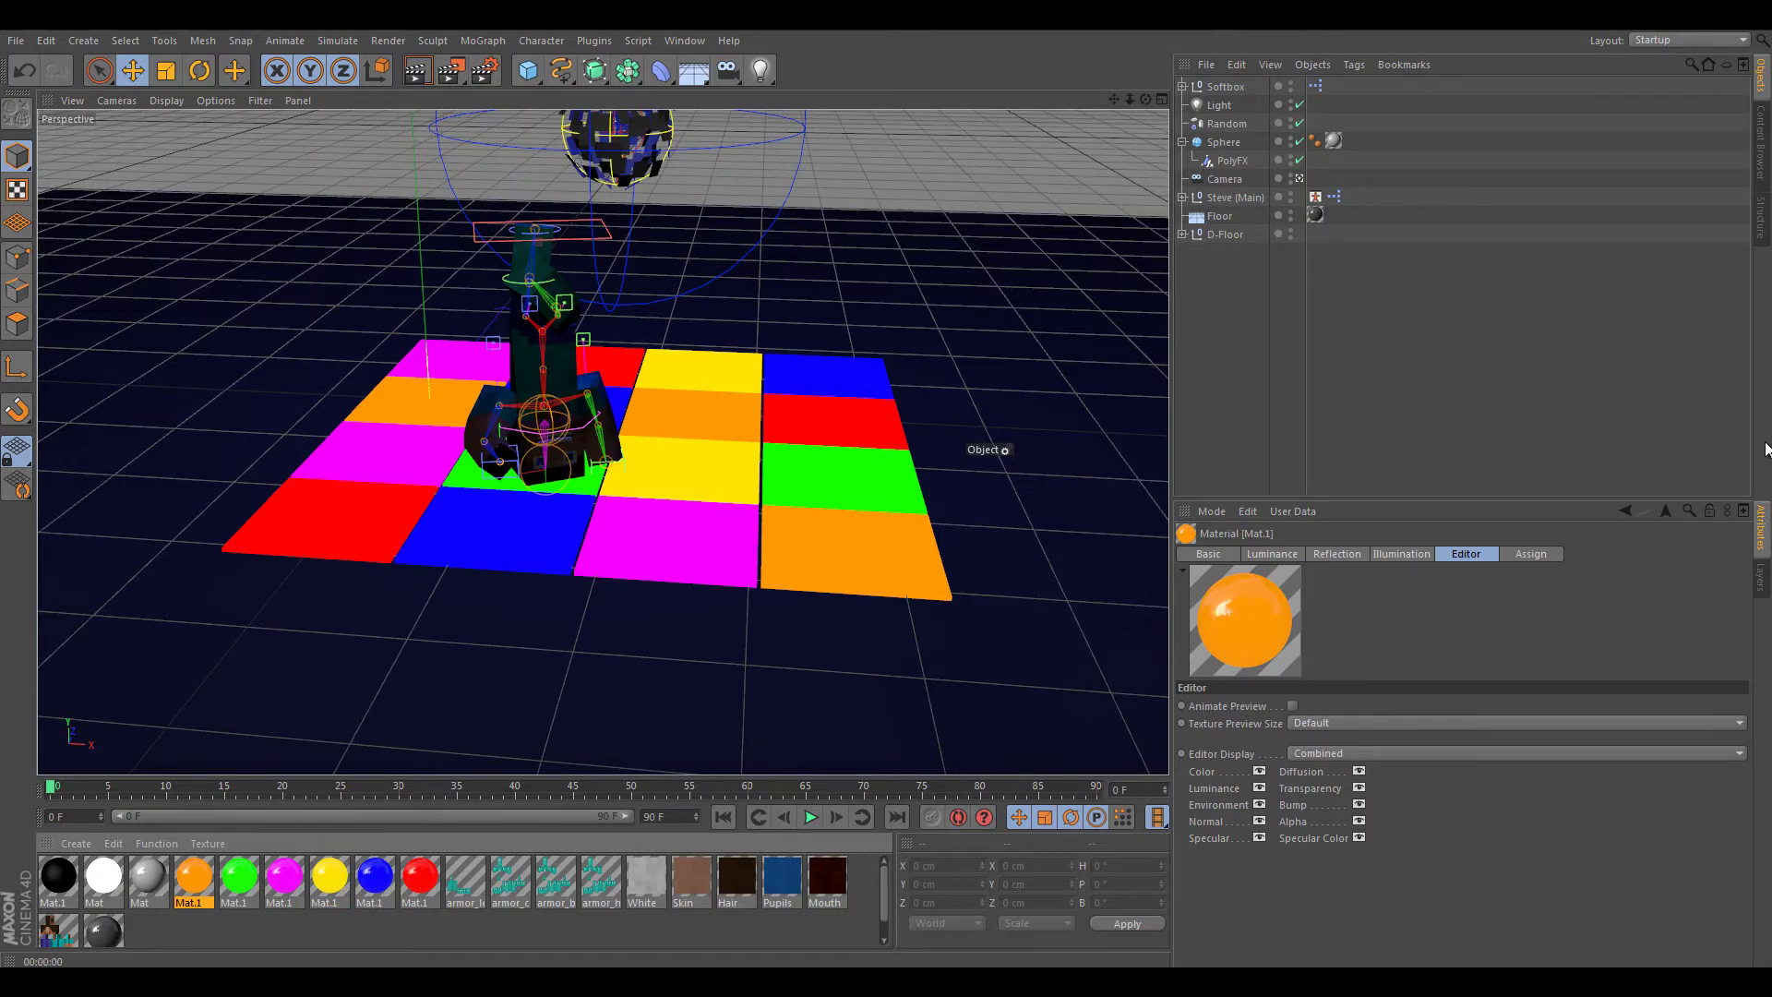
{"action": "left_click", "coordinate": [1761, 143]}
- Load the Skeleton from the Minecraft Mob Pack and move it off to the right
{"action": "left_click", "coordinate": [1703, 64]}
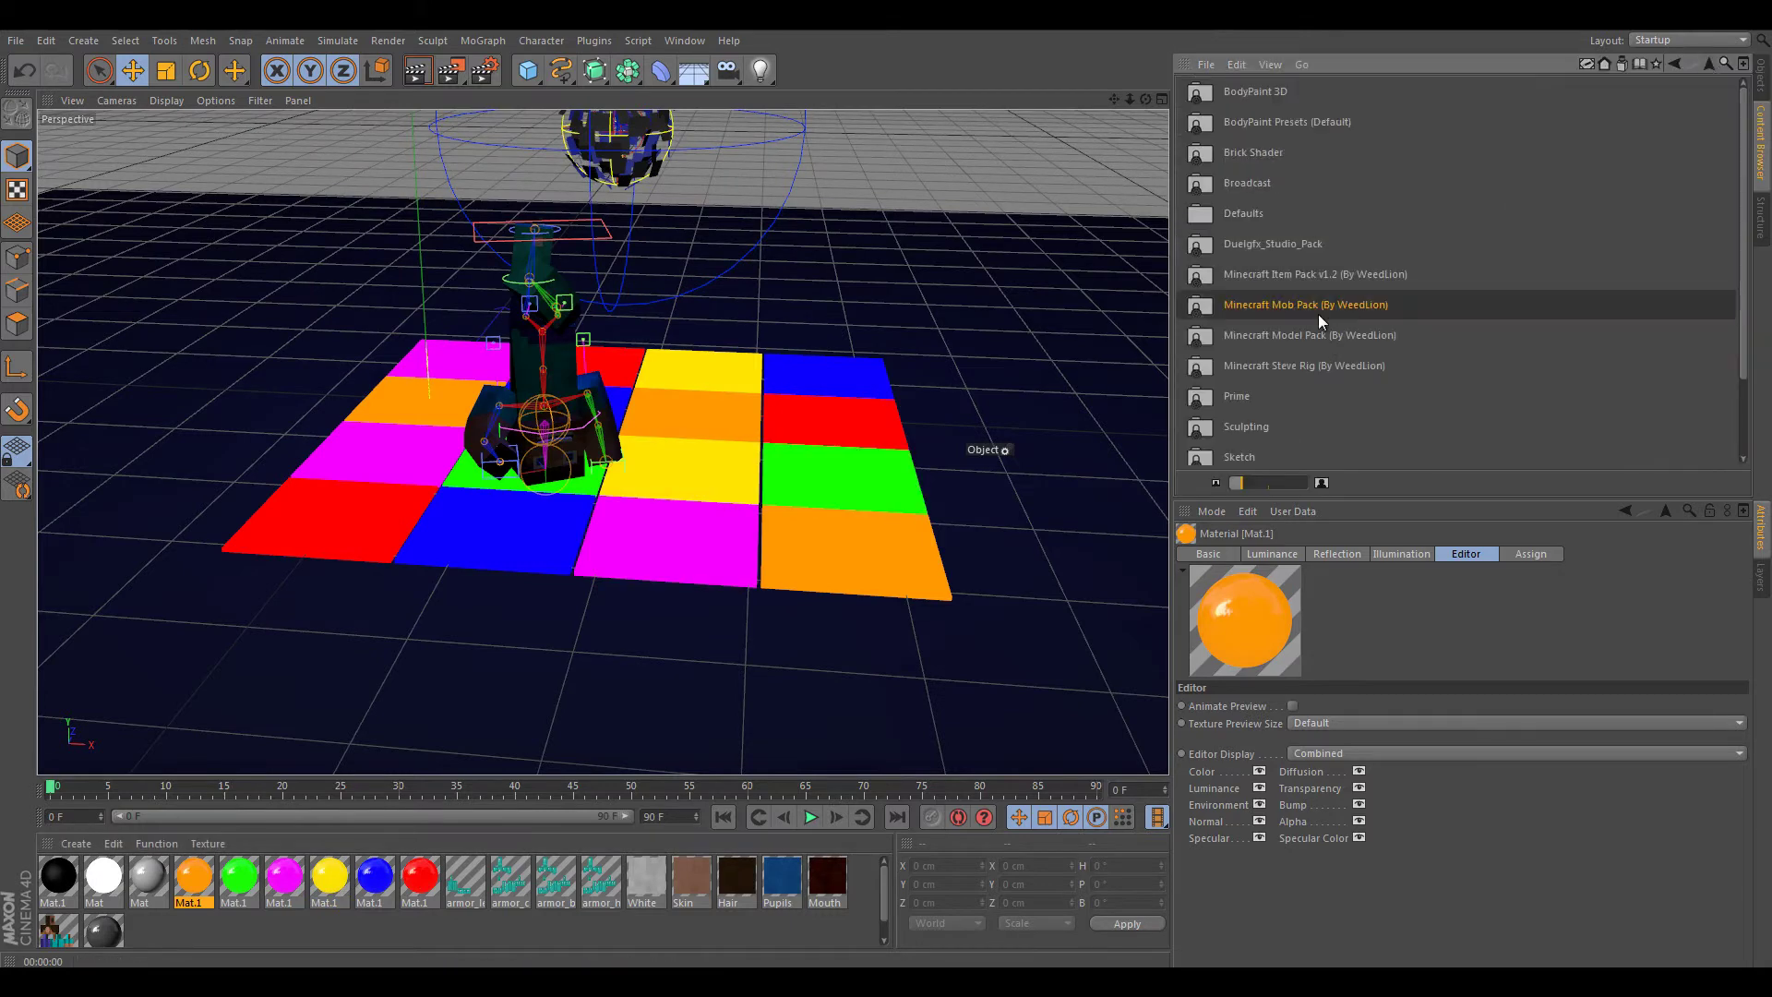
{"action": "left_click_drag", "start_coordinate": [1236, 305], "coordinate": [424, 288]}
{"action": "double_click", "coordinate": [1233, 274]}
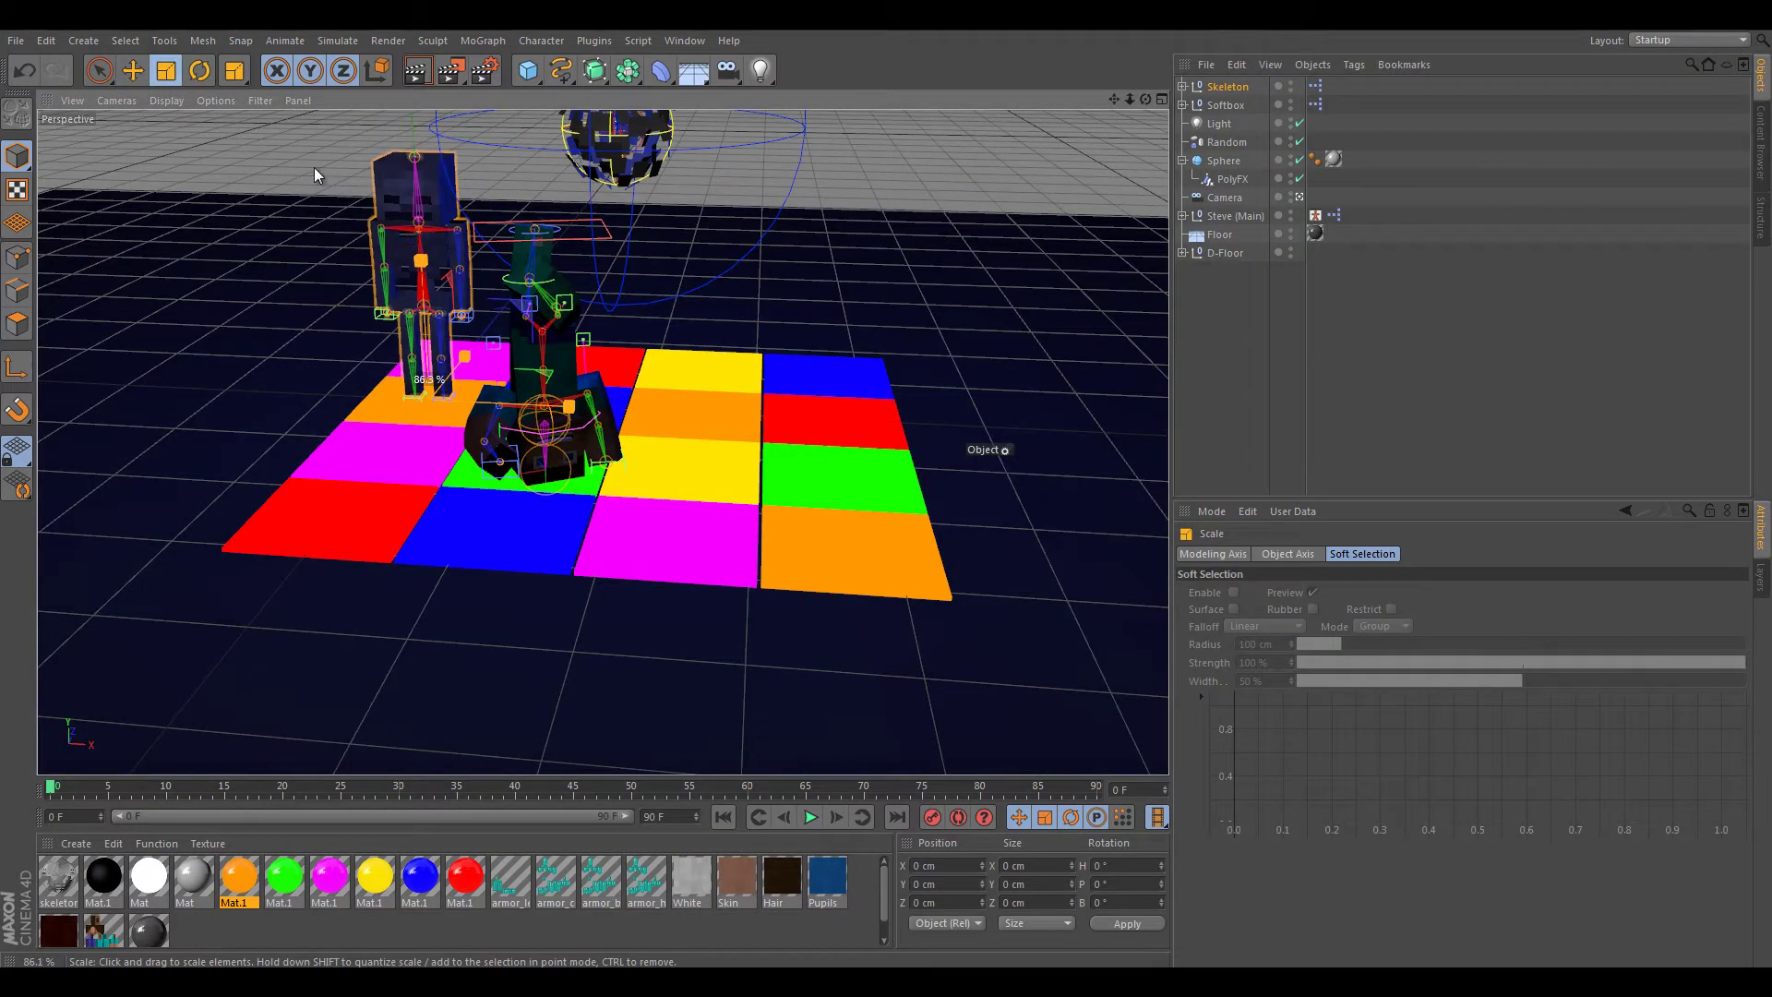
{"action": "mouse_move", "coordinate": [410, 397]}
{"action": "left_mouse_down"}
{"action": "mouse_move", "coordinate": [883, 397]}
{"action": "mouse_move", "coordinate": [886, 304]}
{"action": "mouse_move", "coordinate": [1024, 295]}
{"action": "left_mouse_up"}
- Pose the skeleton's right foot, right hand and raised left hand controls
{"action": "left_click", "coordinate": [1182, 86]}
{"action": "left_click", "coordinate": [1191, 105]}
{"action": "left_click", "coordinate": [980, 290]}
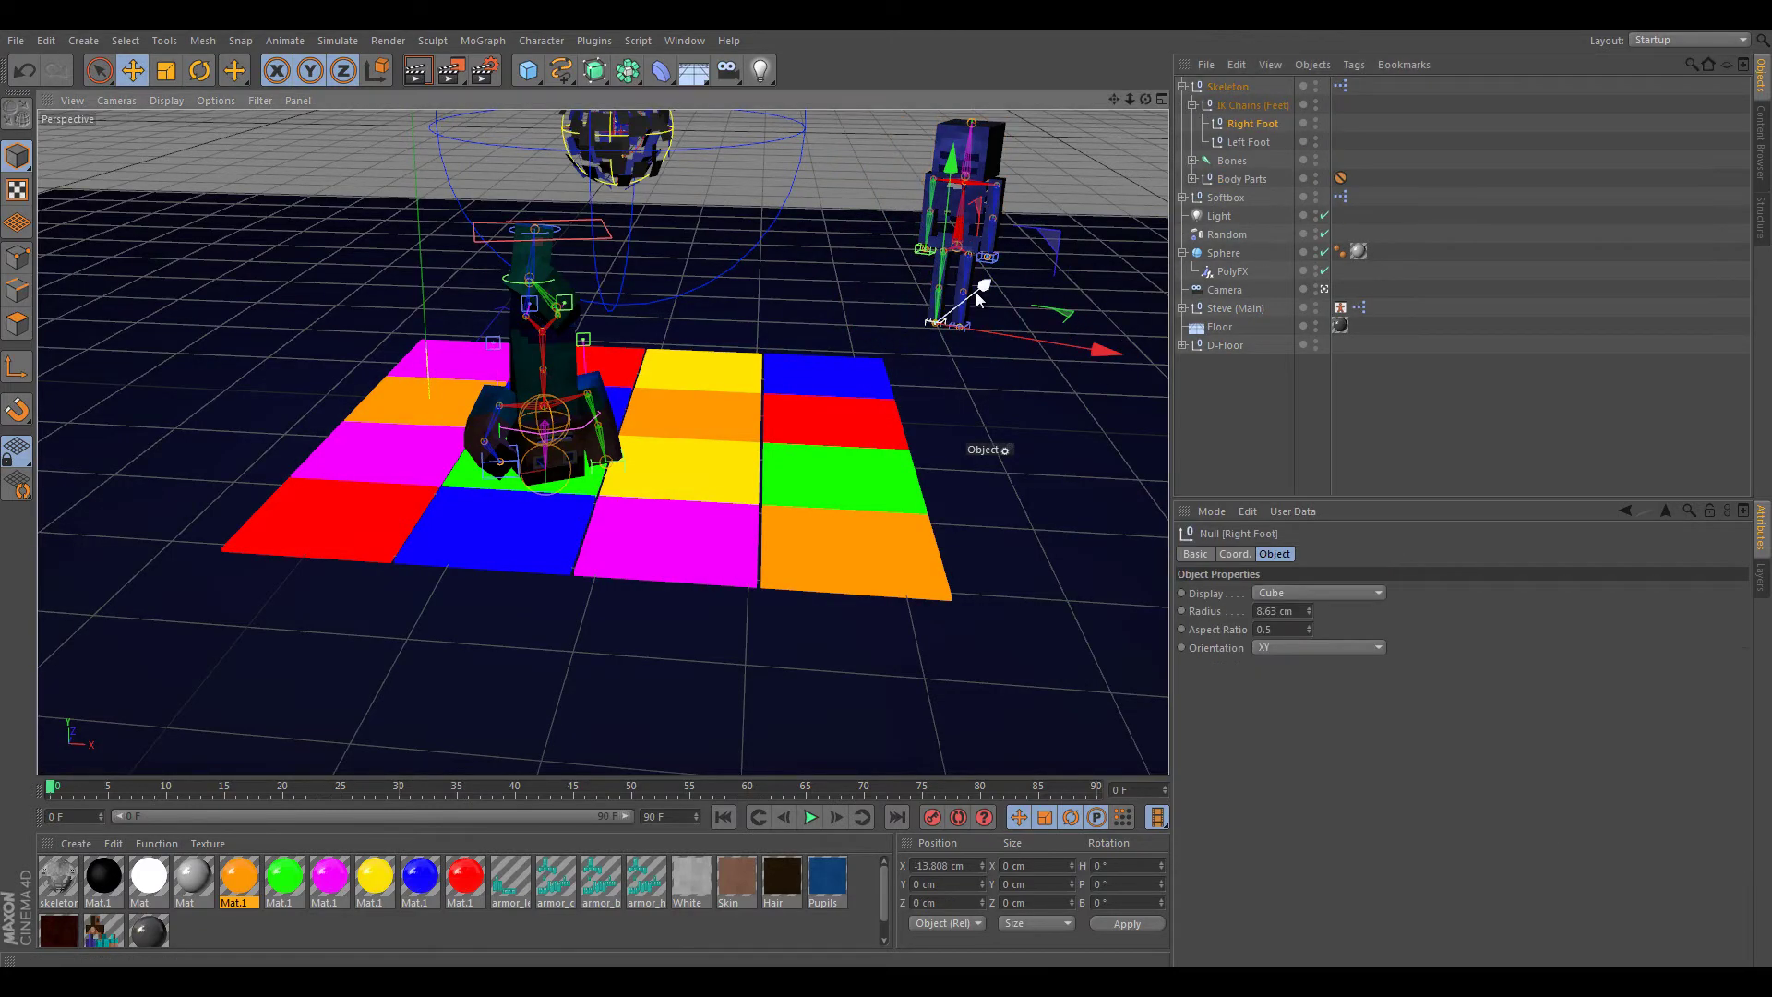
{"action": "left_click_drag", "start_coordinate": [1122, 102], "coordinate": [1193, 106]}
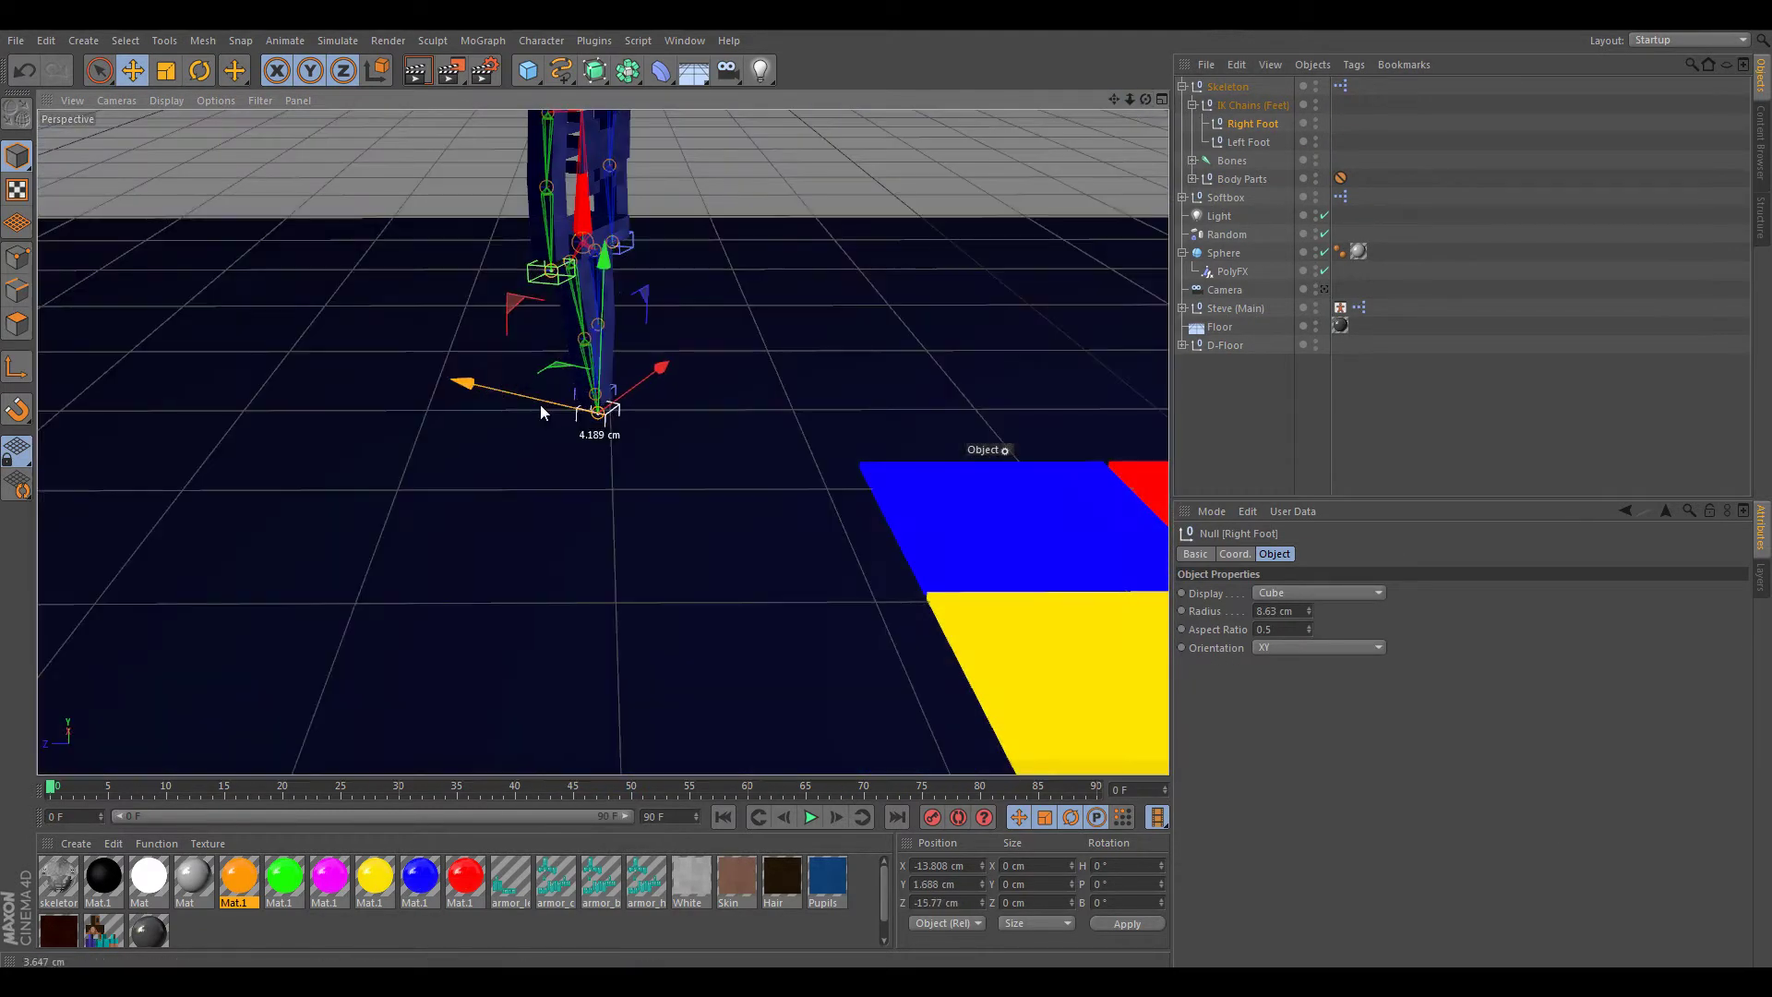
{"action": "left_click", "coordinate": [1192, 104]}
{"action": "left_click", "coordinate": [706, 232]}
{"action": "left_click_drag", "start_coordinate": [706, 233], "coordinate": [651, 243]}
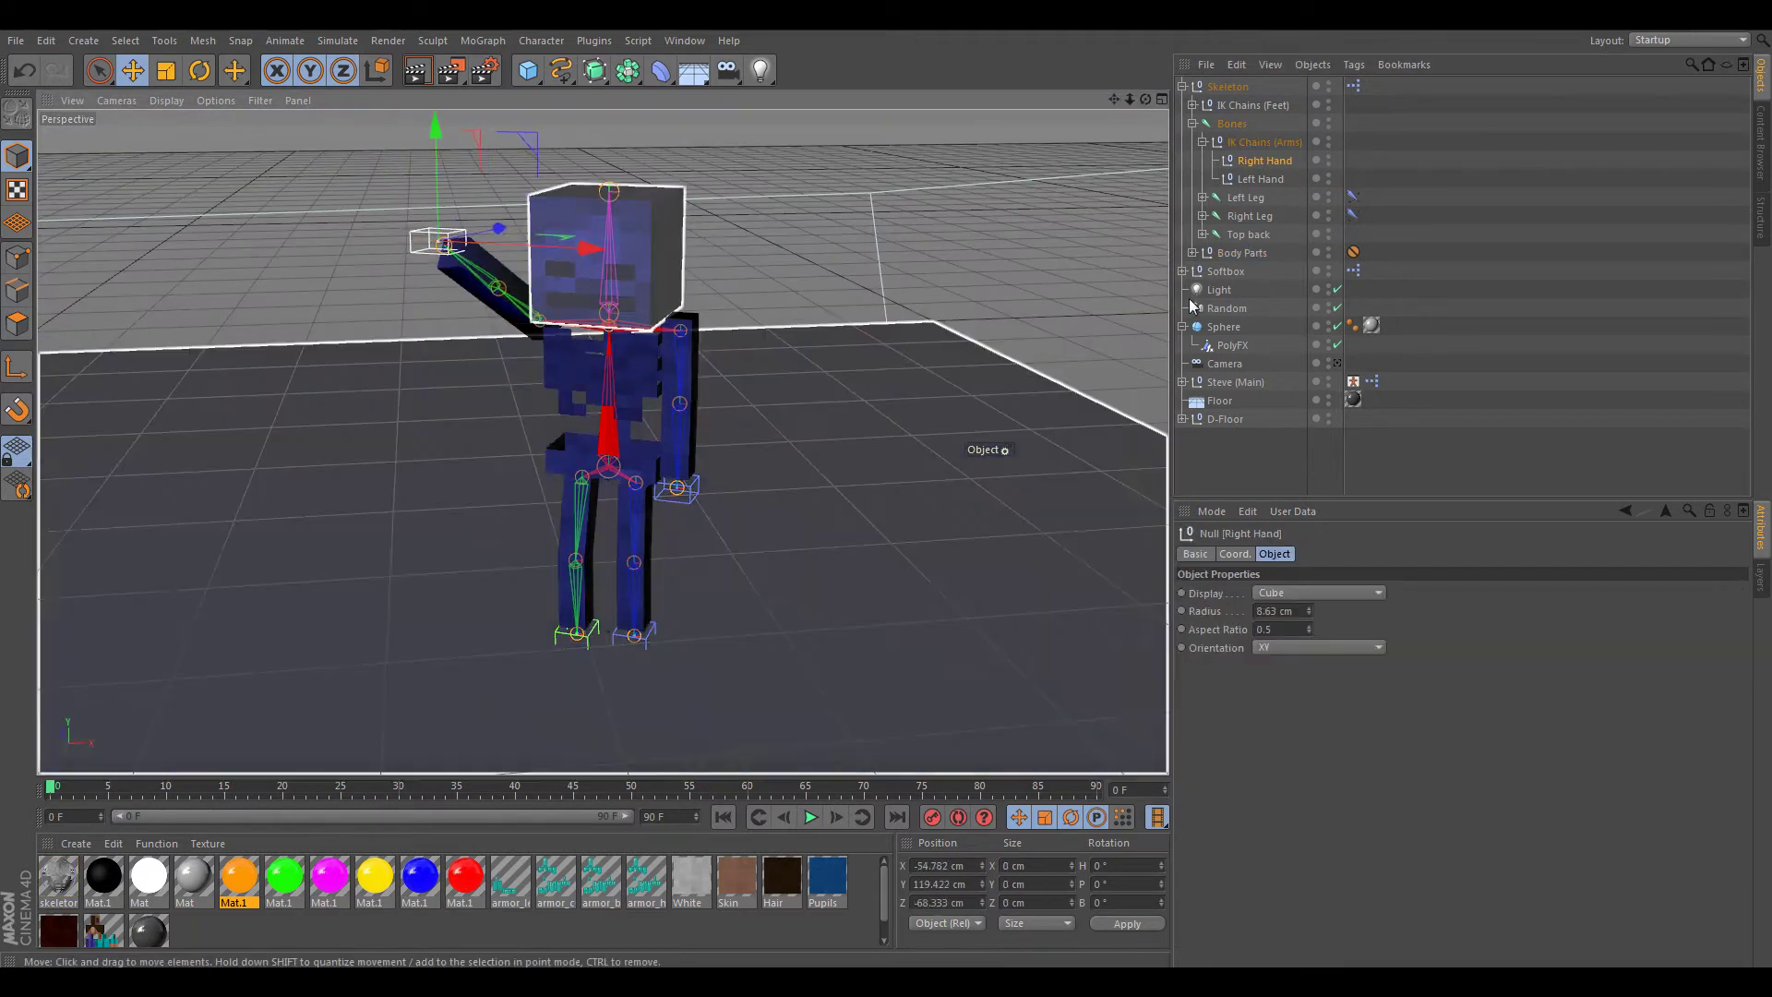
{"action": "left_click_drag", "start_coordinate": [676, 486], "coordinate": [749, 474]}
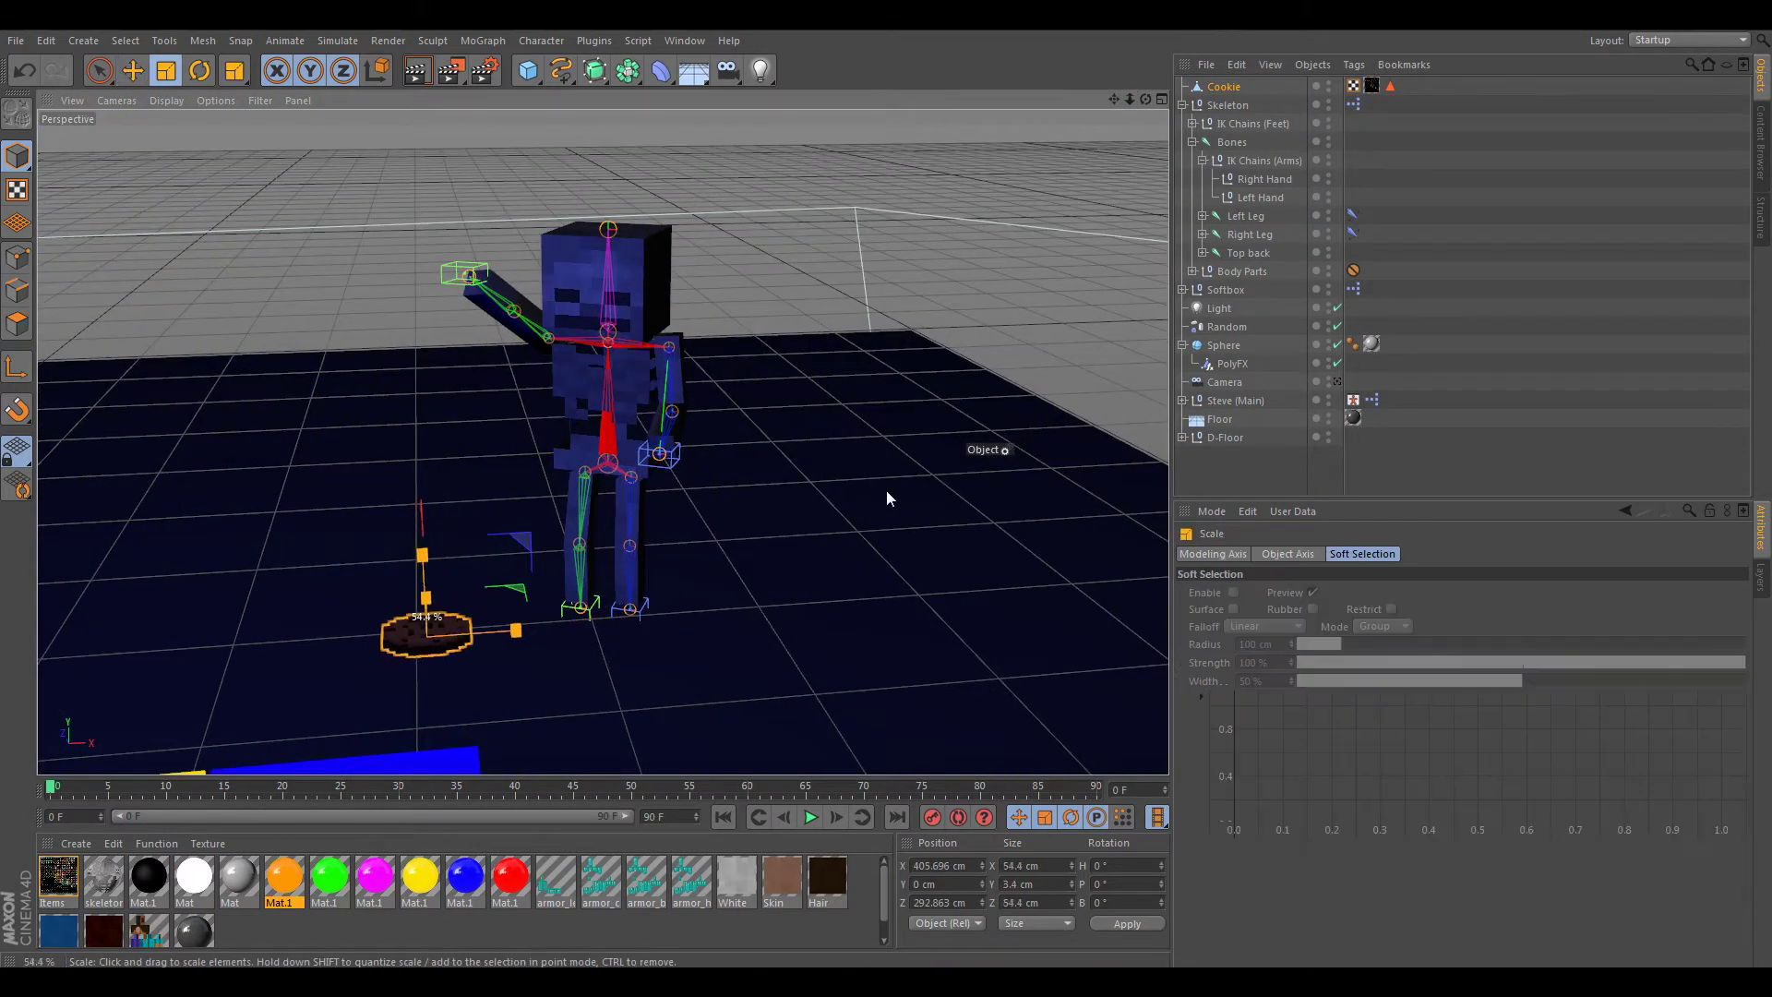
- Rotate the cookie into the skeleton's hand, check it in four views, and render
{"action": "key", "text": "r"}
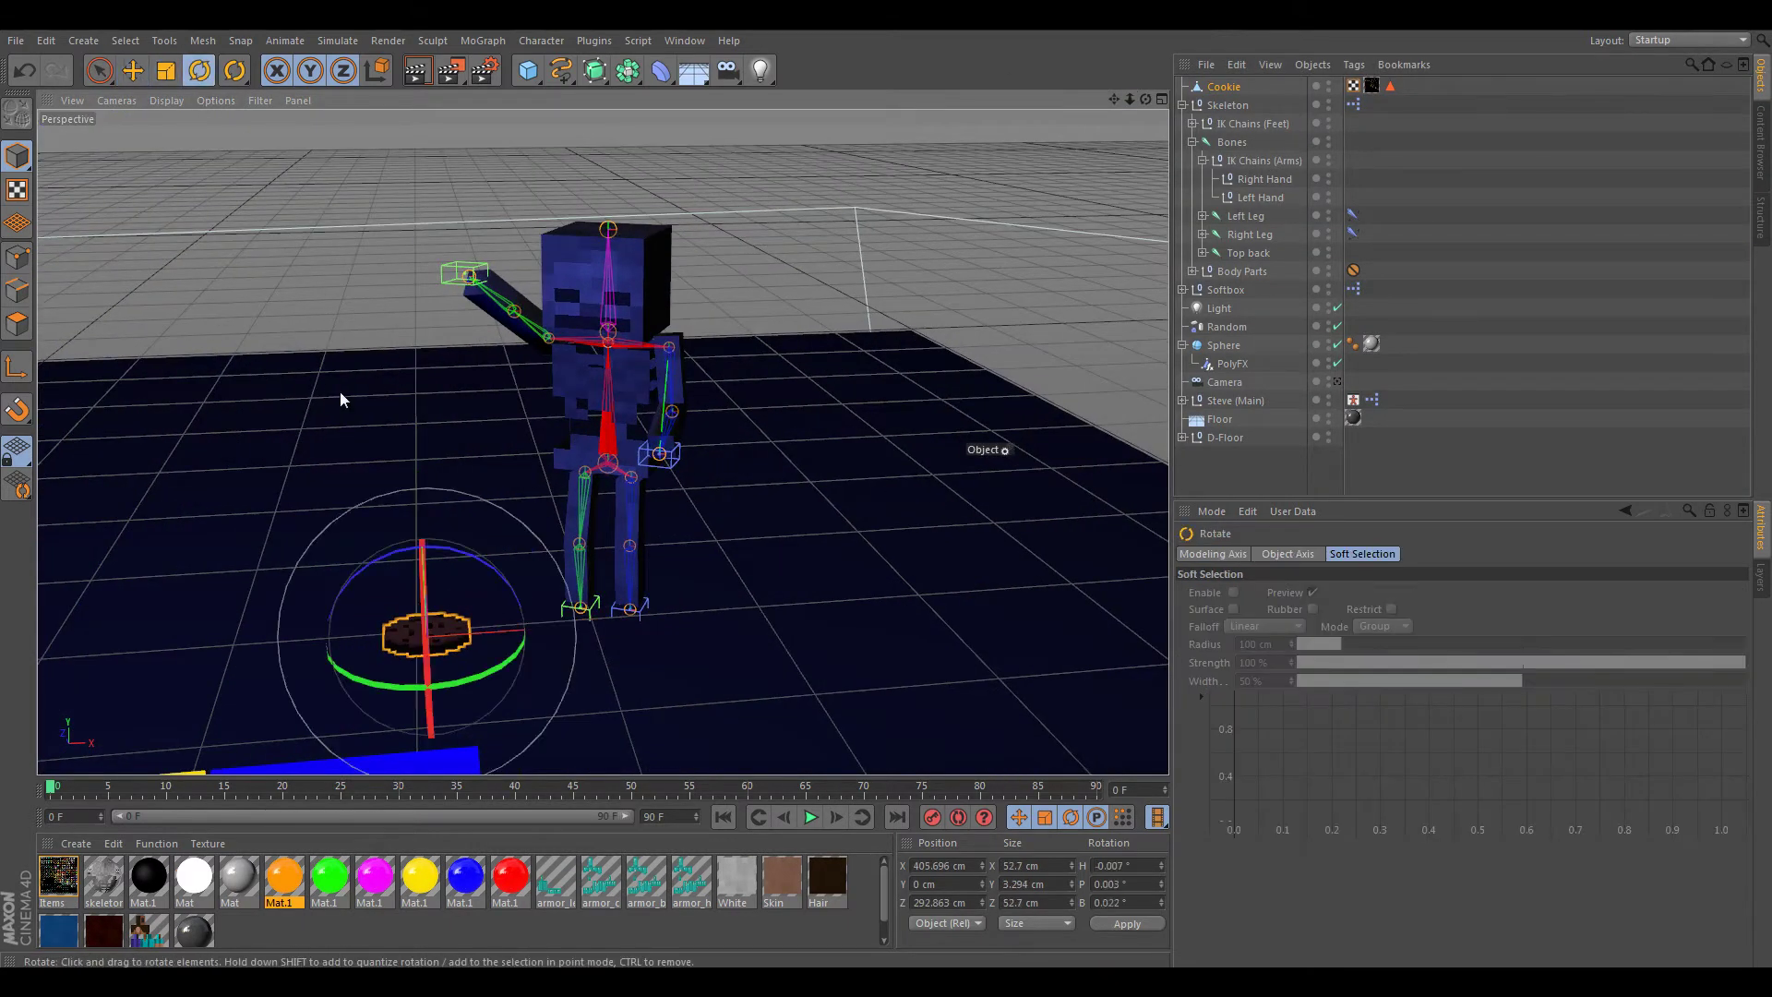
{"action": "left_click_drag", "start_coordinate": [466, 625], "coordinate": [459, 628]}
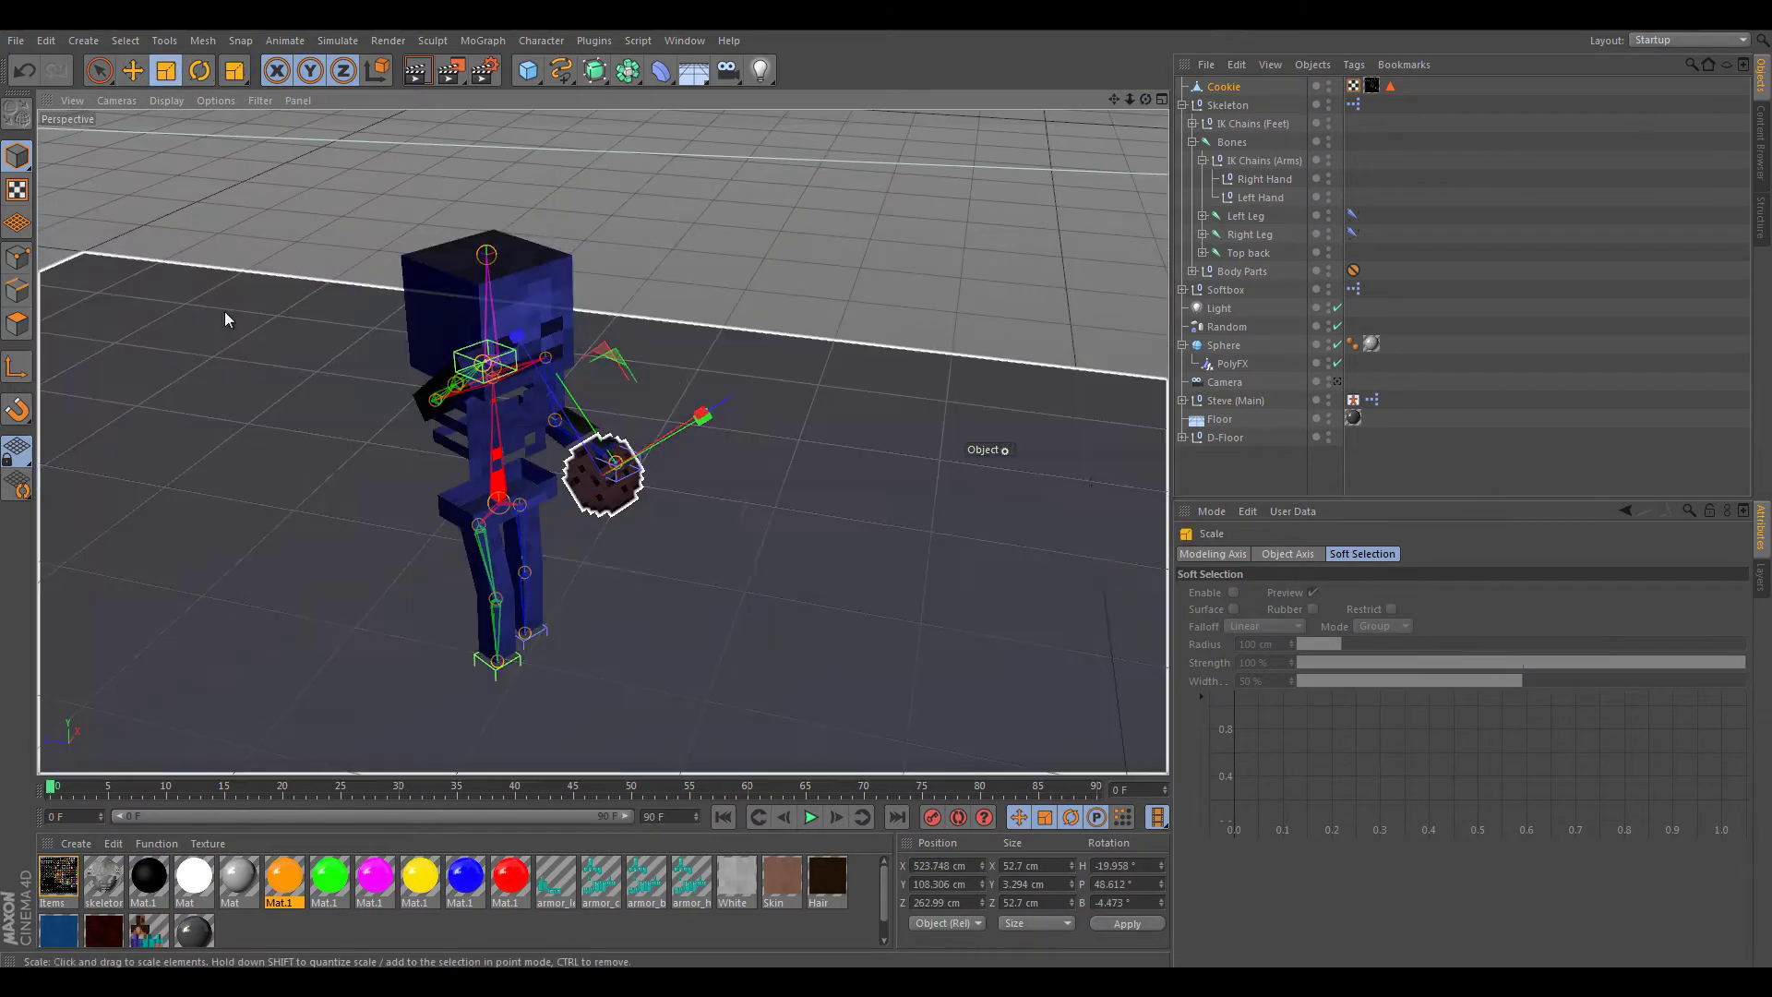
{"action": "key", "text": "r"}
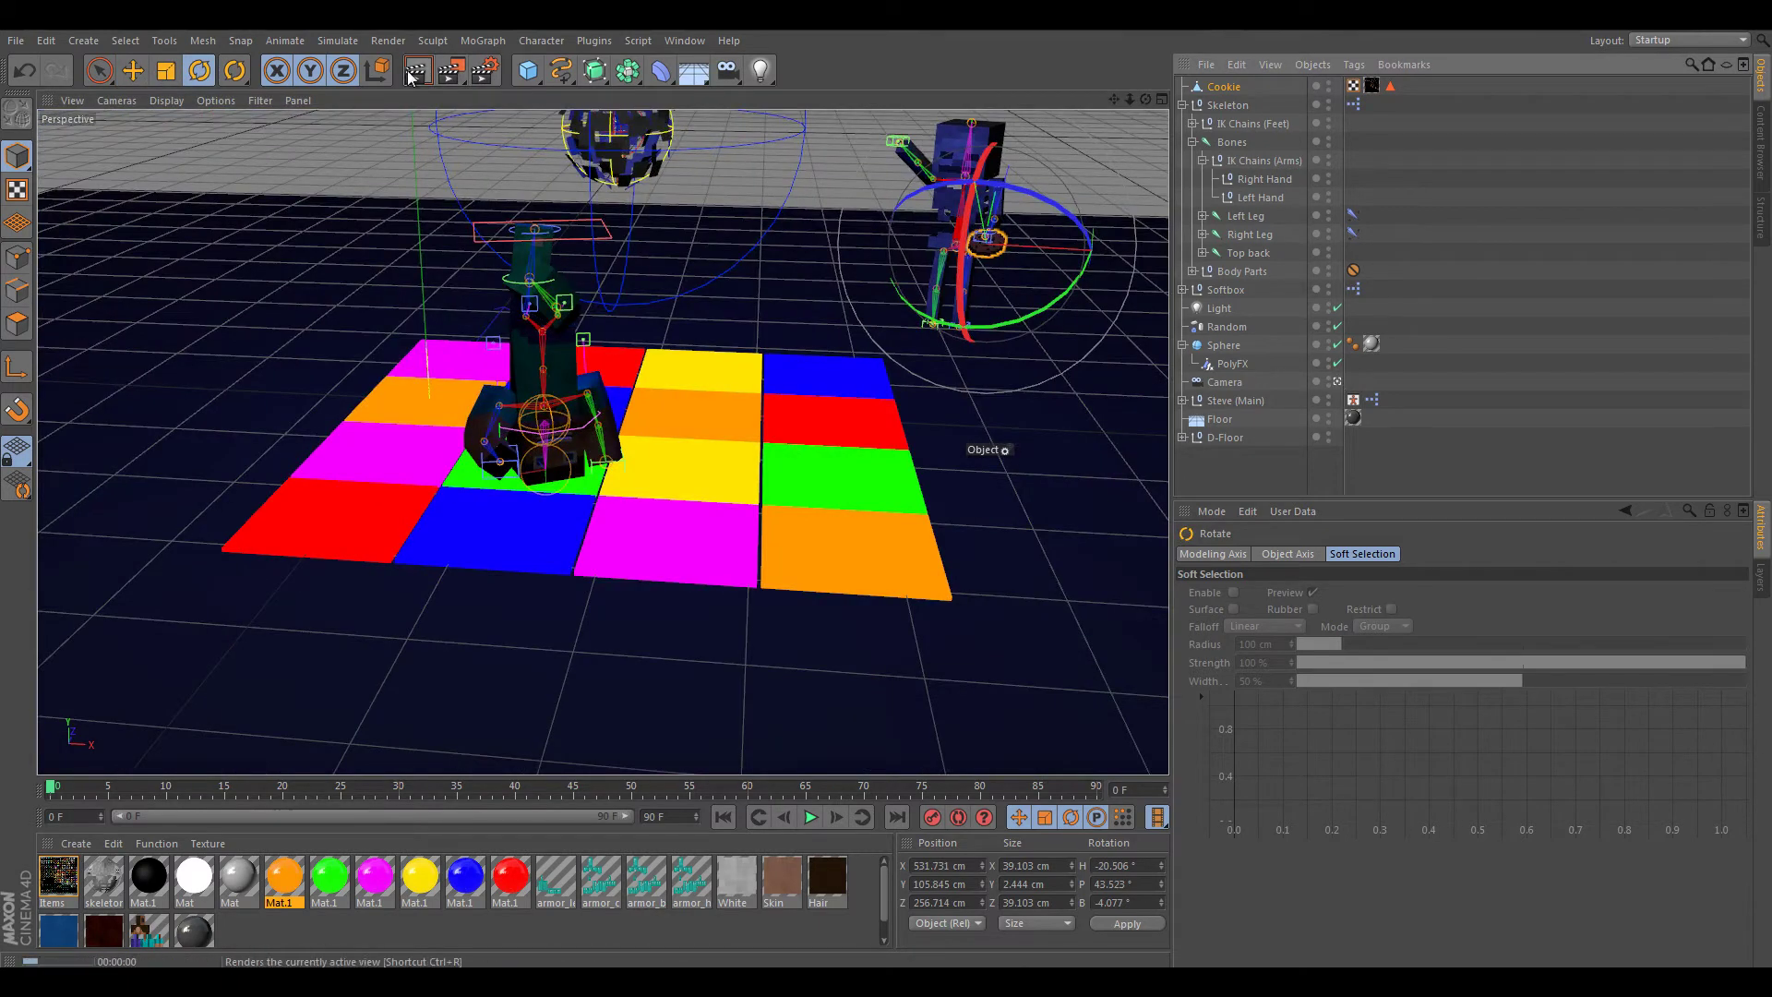
{"action": "left_click", "coordinate": [411, 77]}
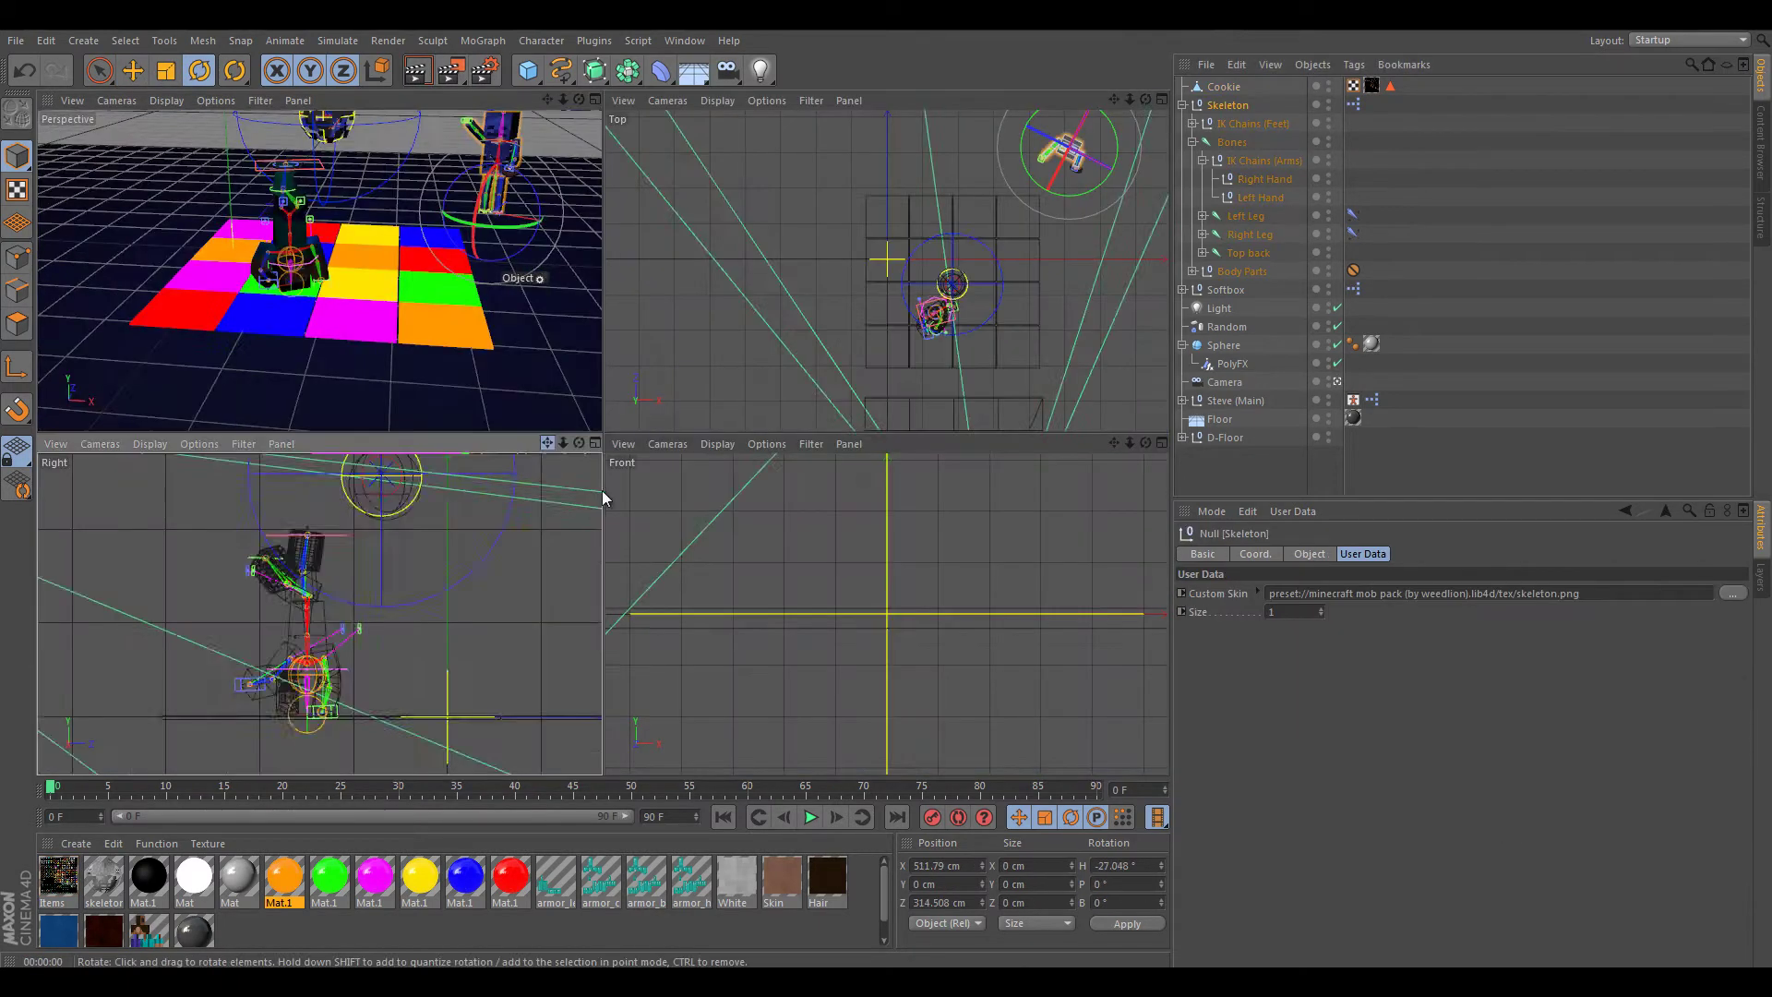
{"action": "left_click", "coordinate": [595, 100]}
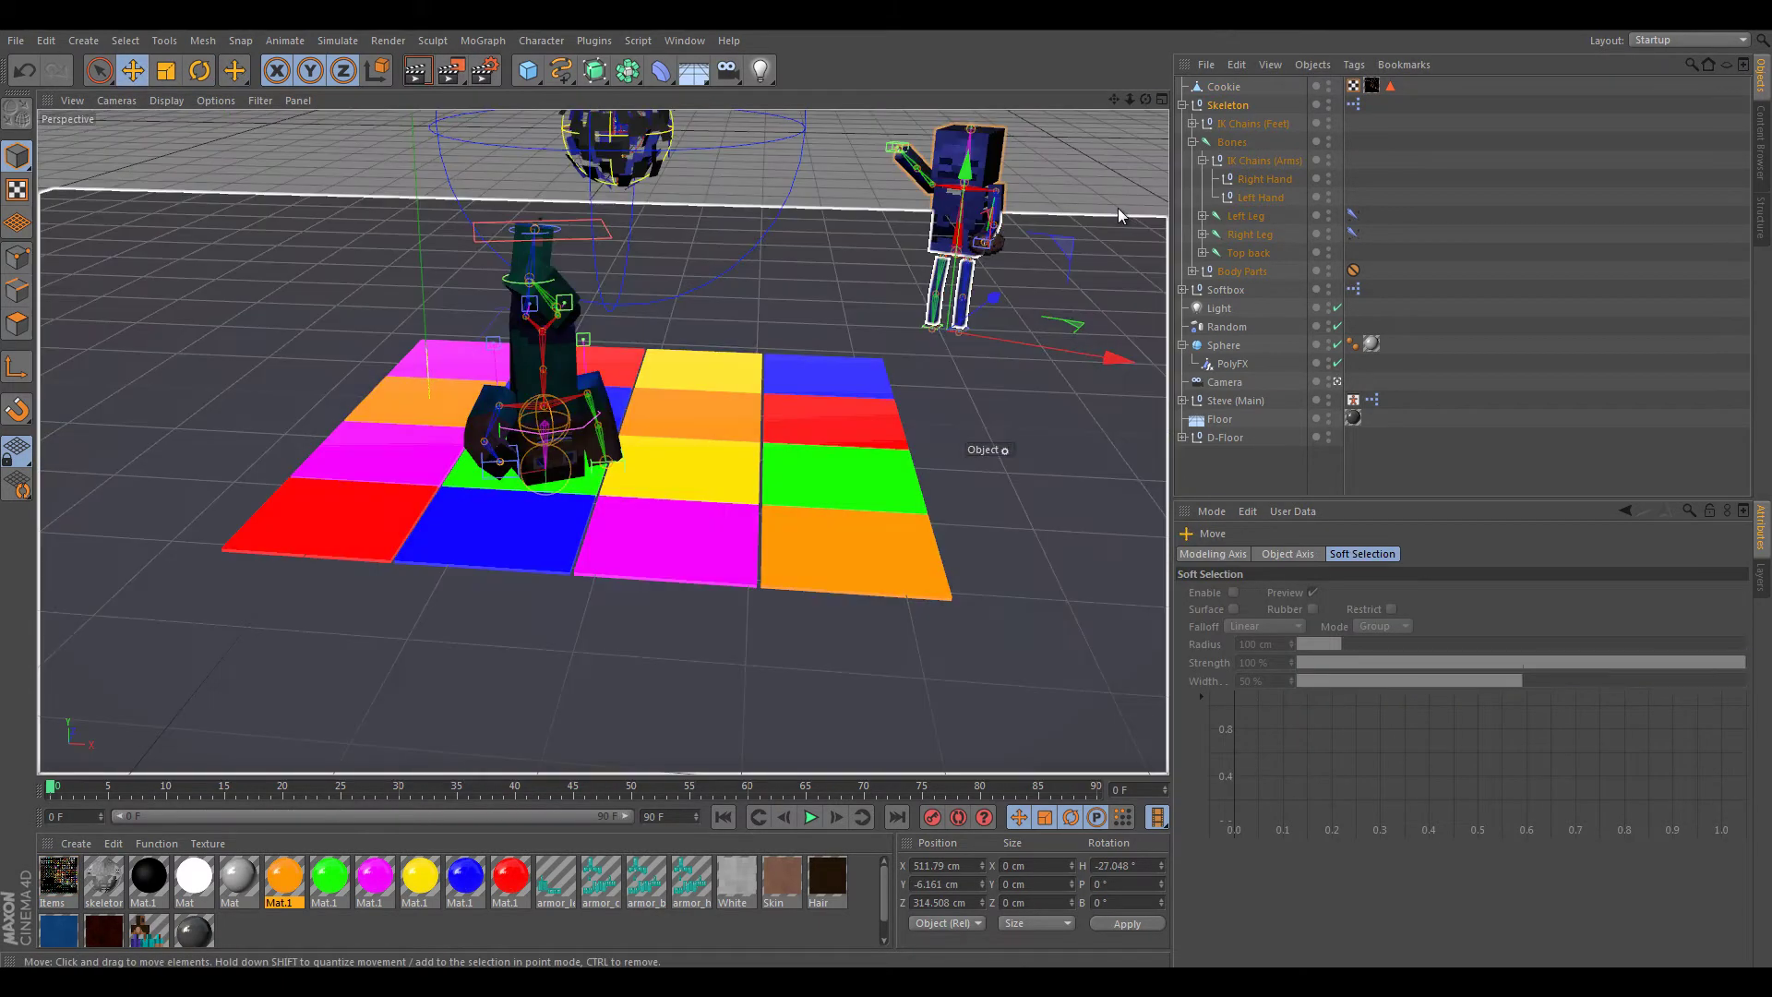
{"action": "left_click", "coordinate": [411, 69]}
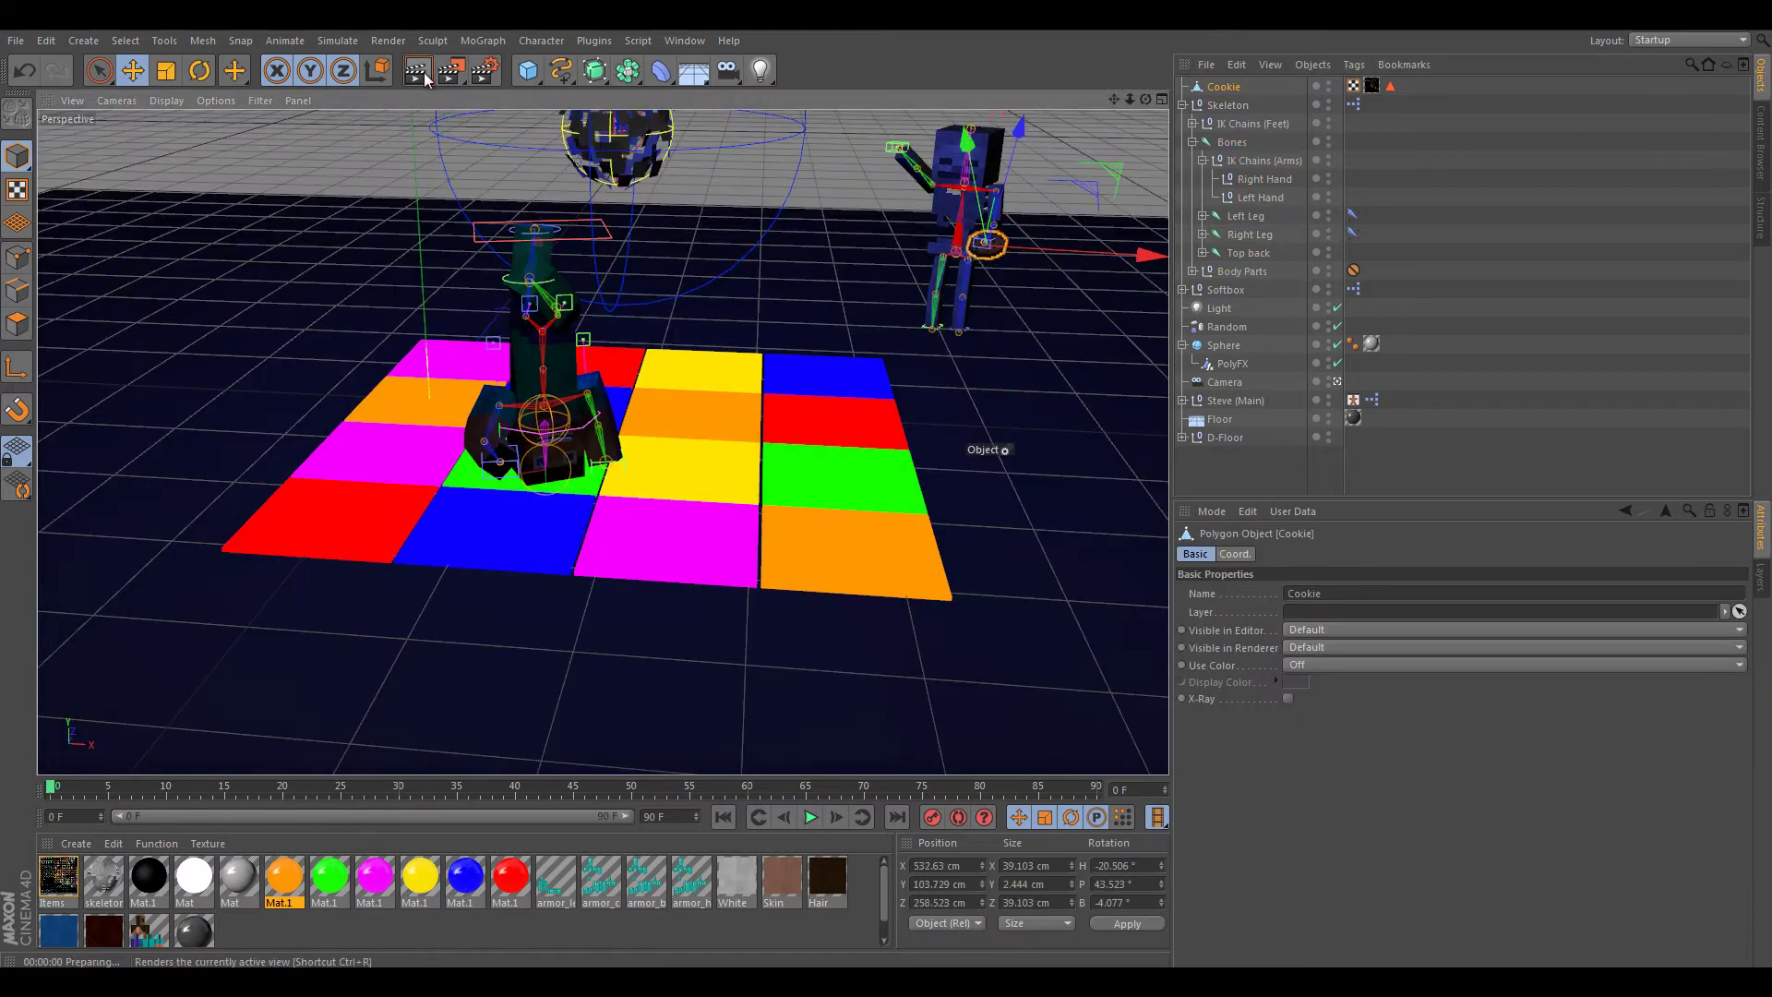
- Search the preset library, open the Minecraft mob pack, and turn the added chair on the floor
{"action": "left_click", "coordinate": [1765, 136]}
{"action": "left_click", "coordinate": [1710, 66]}
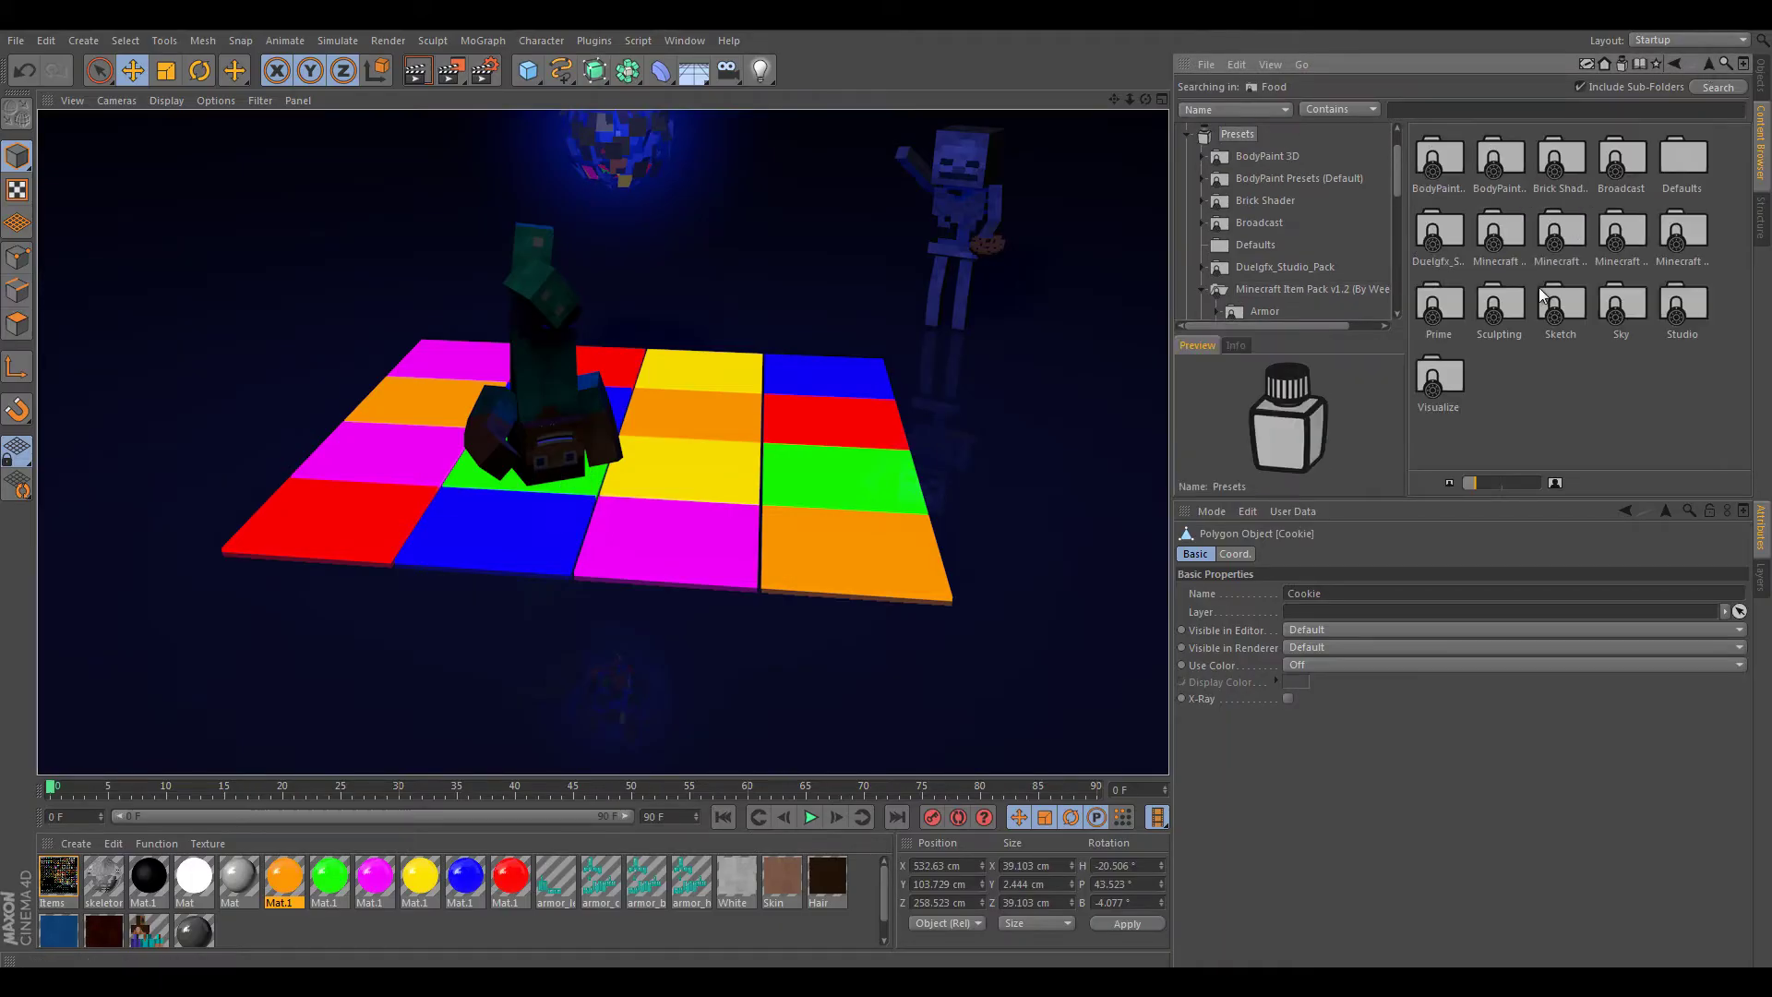
{"action": "double_click", "coordinate": [1615, 237]}
{"action": "left_click_drag", "start_coordinate": [277, 323], "coordinate": [325, 337]}
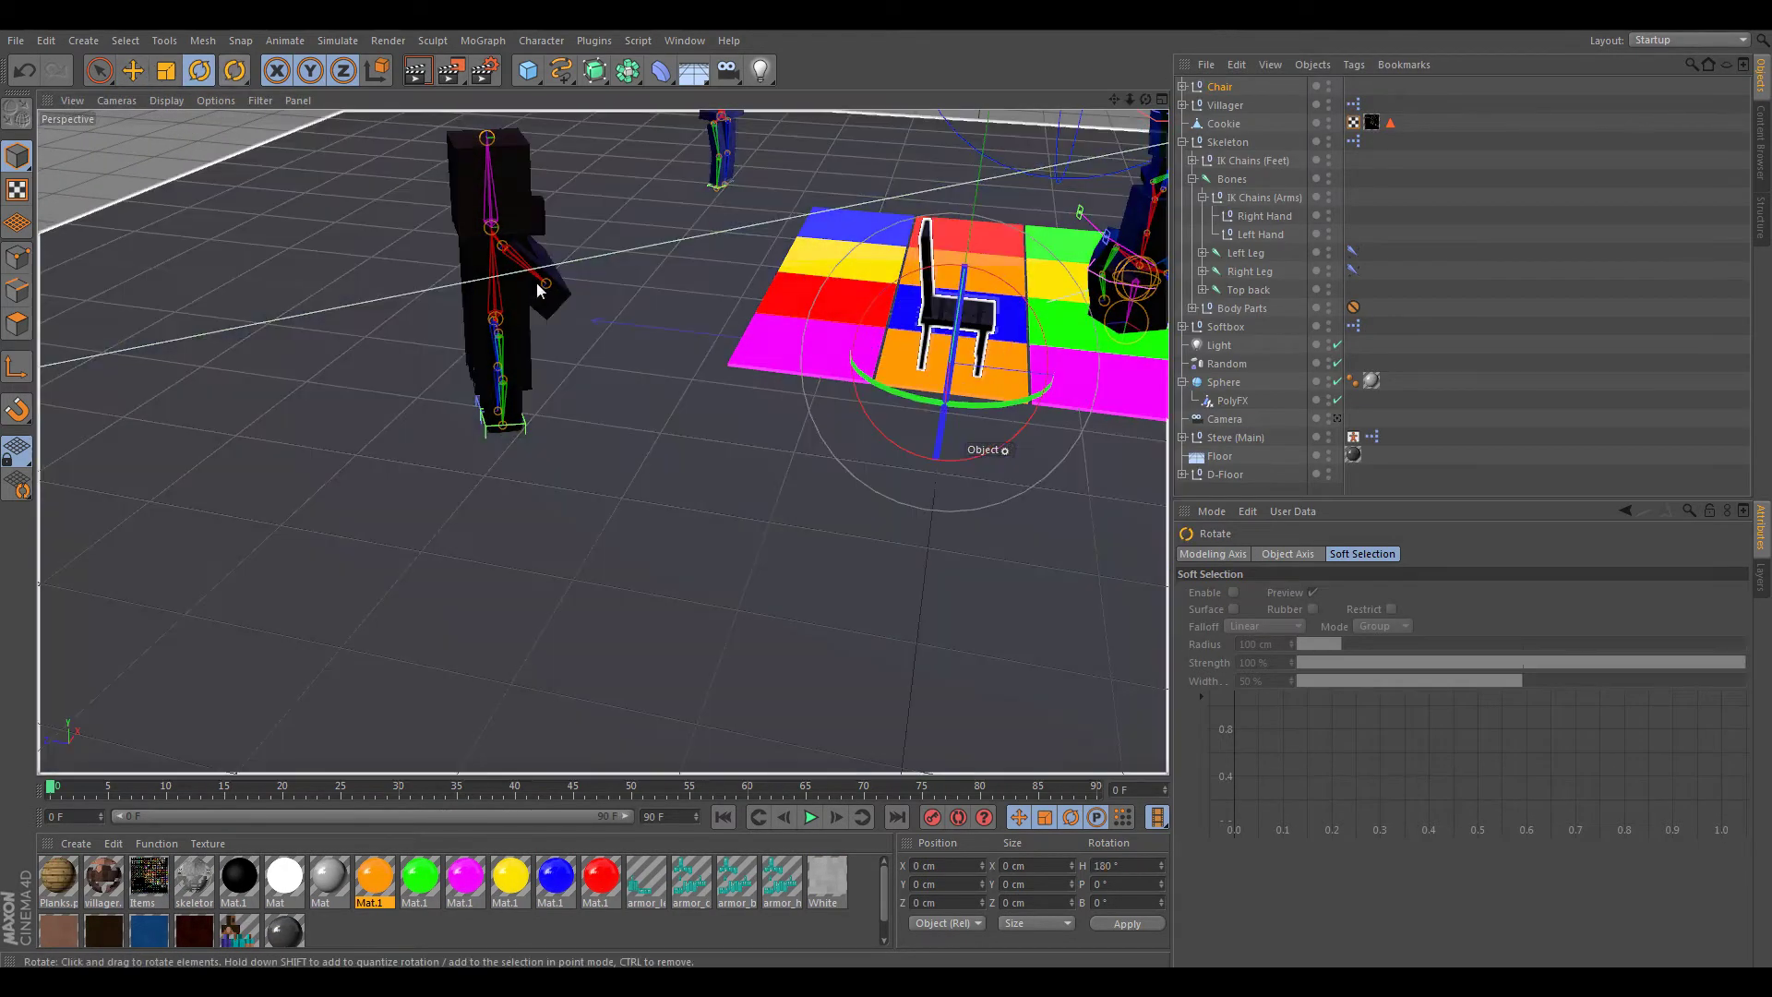
- Move the chair off the dance floor and place the villager onto it, checking in four views
{"action": "key", "text": "e"}
{"action": "left_click_drag", "start_coordinate": [950, 314], "coordinate": [370, 370]}
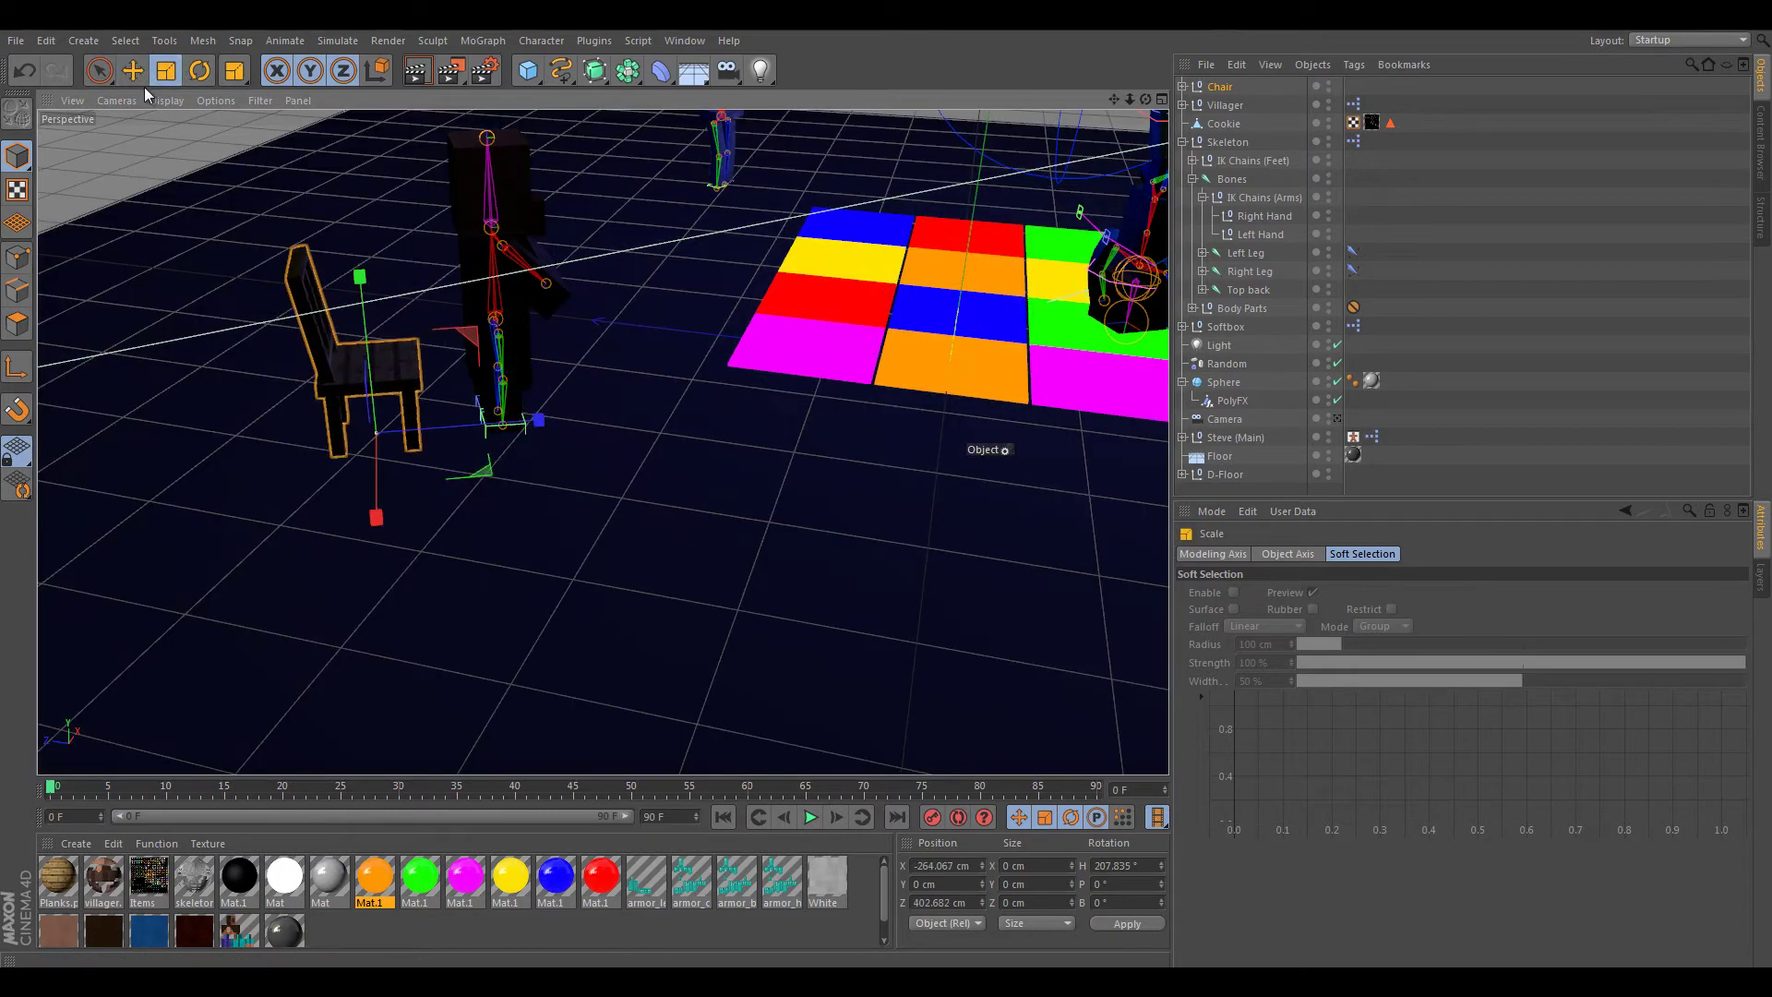
{"action": "left_click", "coordinate": [498, 277]}
{"action": "left_click_drag", "start_coordinate": [452, 424], "coordinate": [314, 406]}
{"action": "left_click", "coordinate": [1162, 99]}
{"action": "left_click_drag", "start_coordinate": [397, 554], "coordinate": [397, 517]}
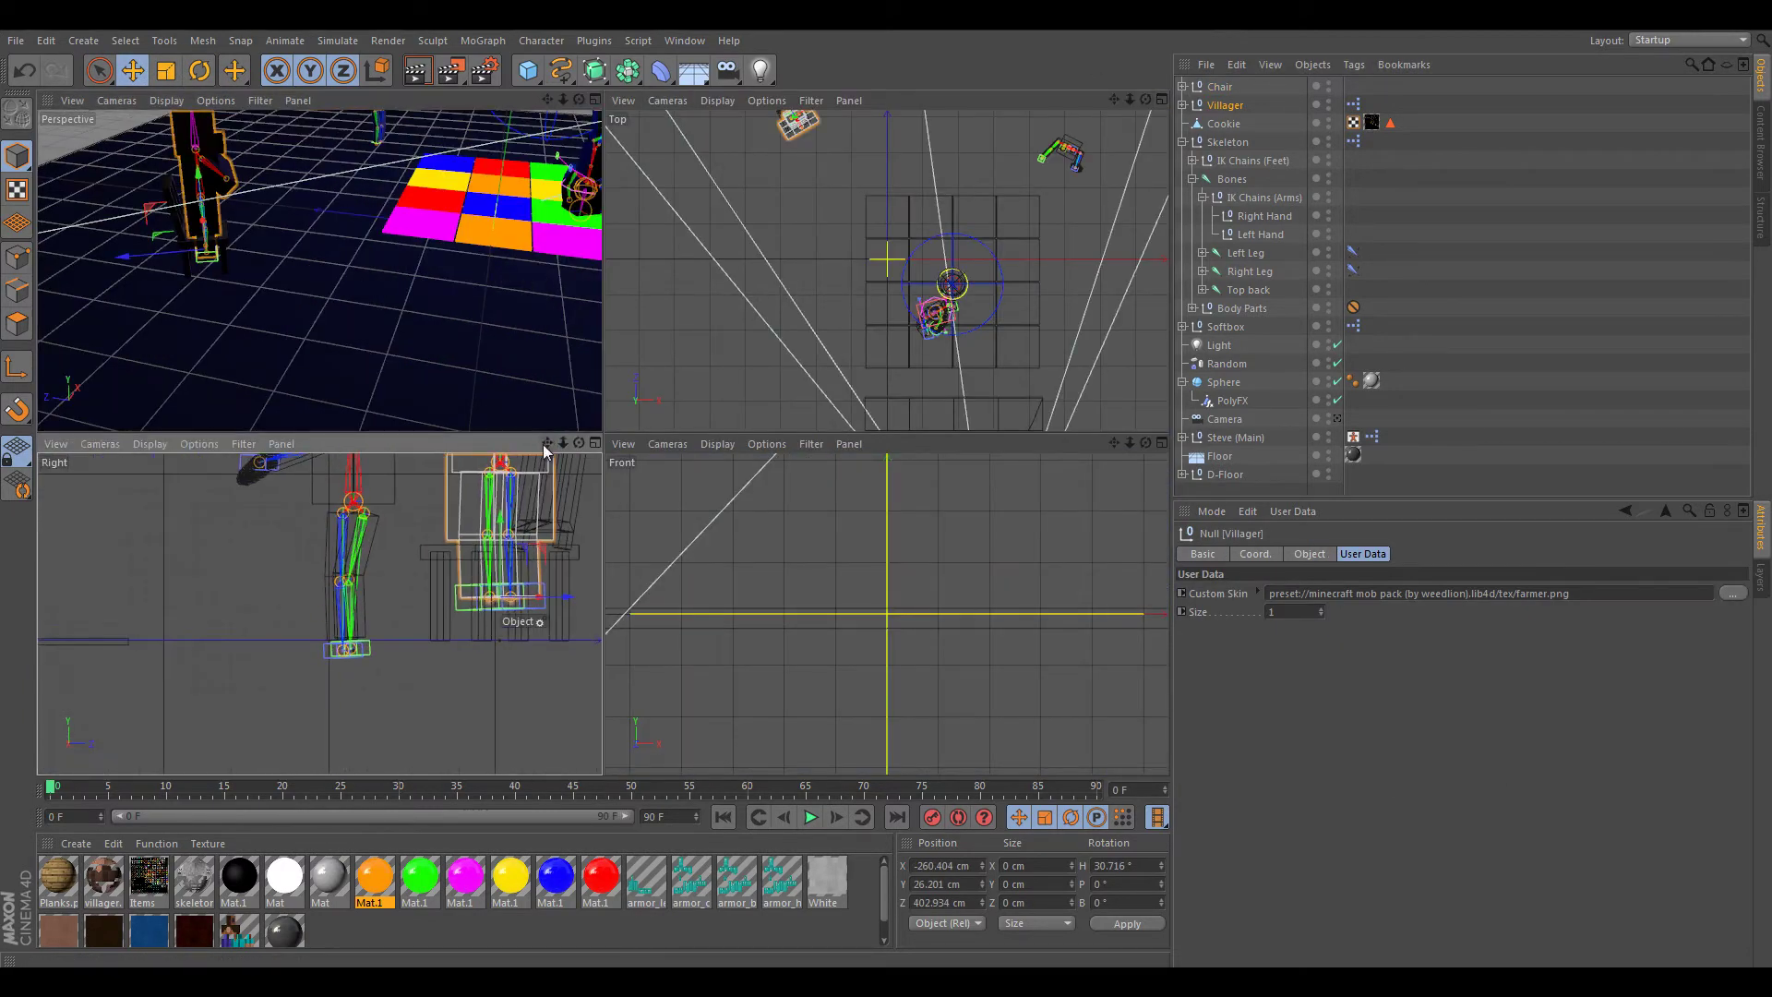
{"action": "key", "text": "F1"}
{"action": "scroll", "coordinate": [889, 503], "scroll_direction": "up", "scroll_amount": 5}
- Adjust the villager's feet IK chains and clothing, and lift its body into a sitting position
{"action": "left_click", "coordinate": [1183, 104]}
{"action": "left_click", "coordinate": [1252, 123]}
{"action": "left_click_drag", "start_coordinate": [339, 580], "coordinate": [440, 452], "text": "alt"}
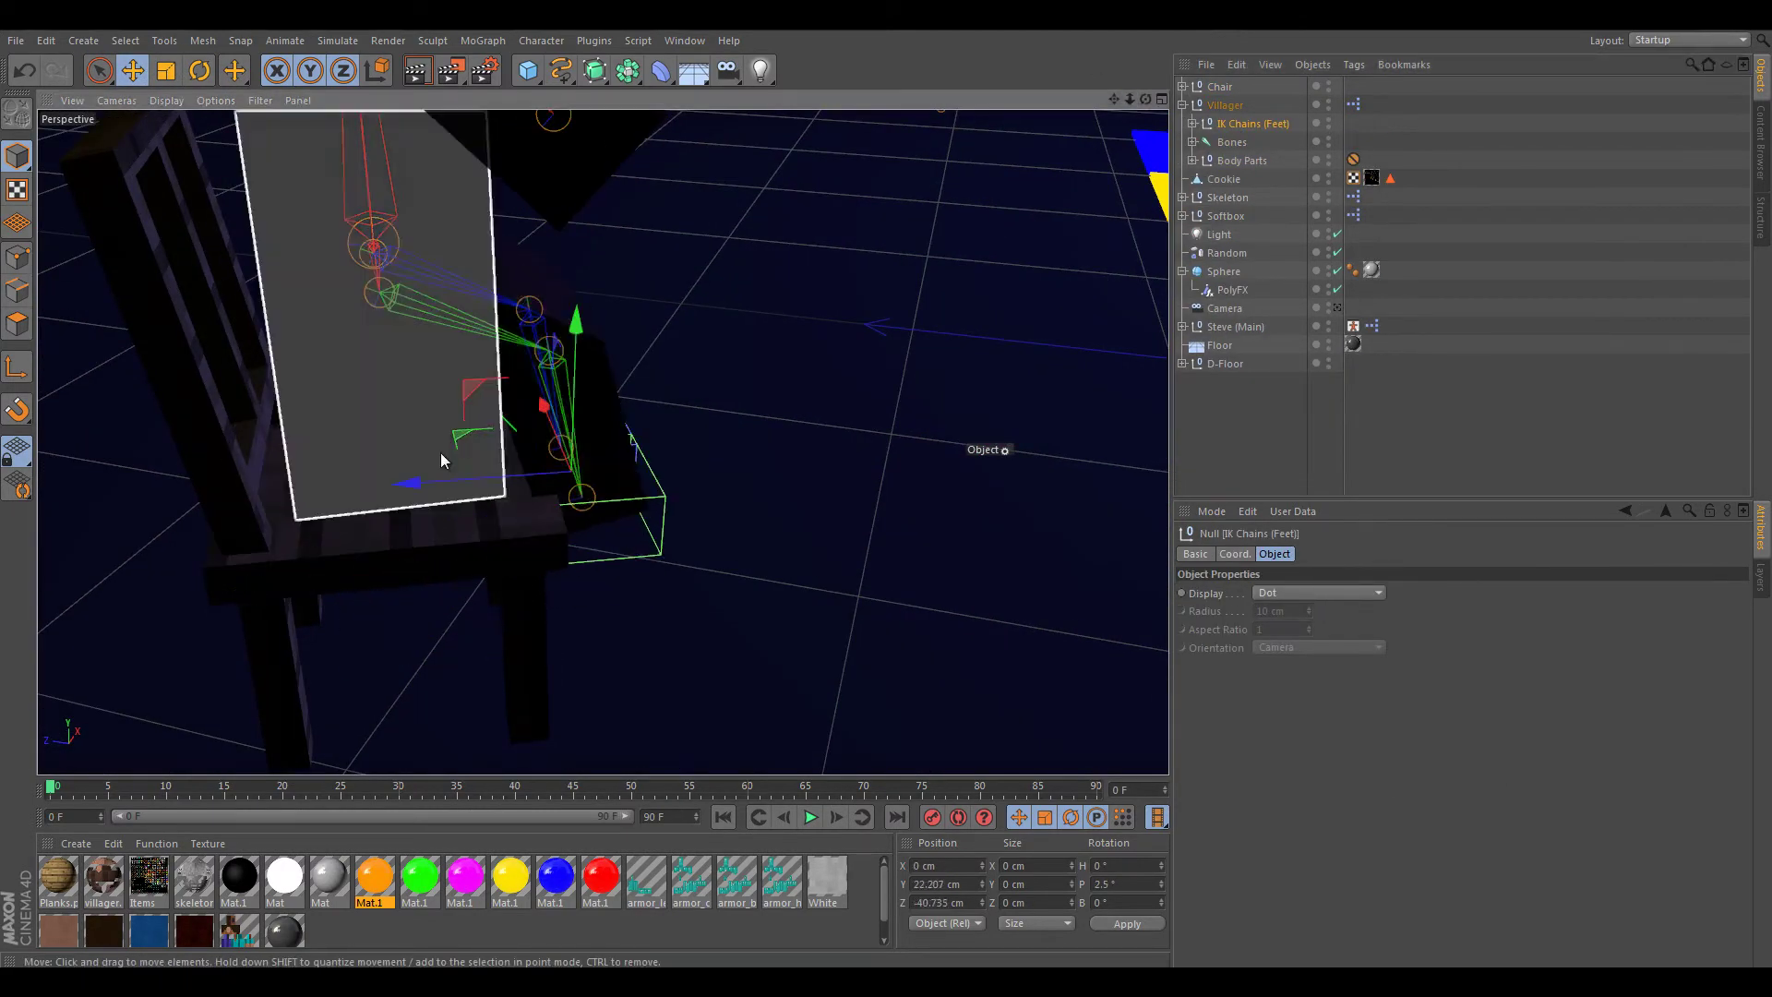
{"action": "left_click", "coordinate": [1193, 161]}
{"action": "left_click", "coordinate": [1248, 252]}
{"action": "left_click", "coordinate": [167, 74]}
{"action": "left_click", "coordinate": [17, 258]}
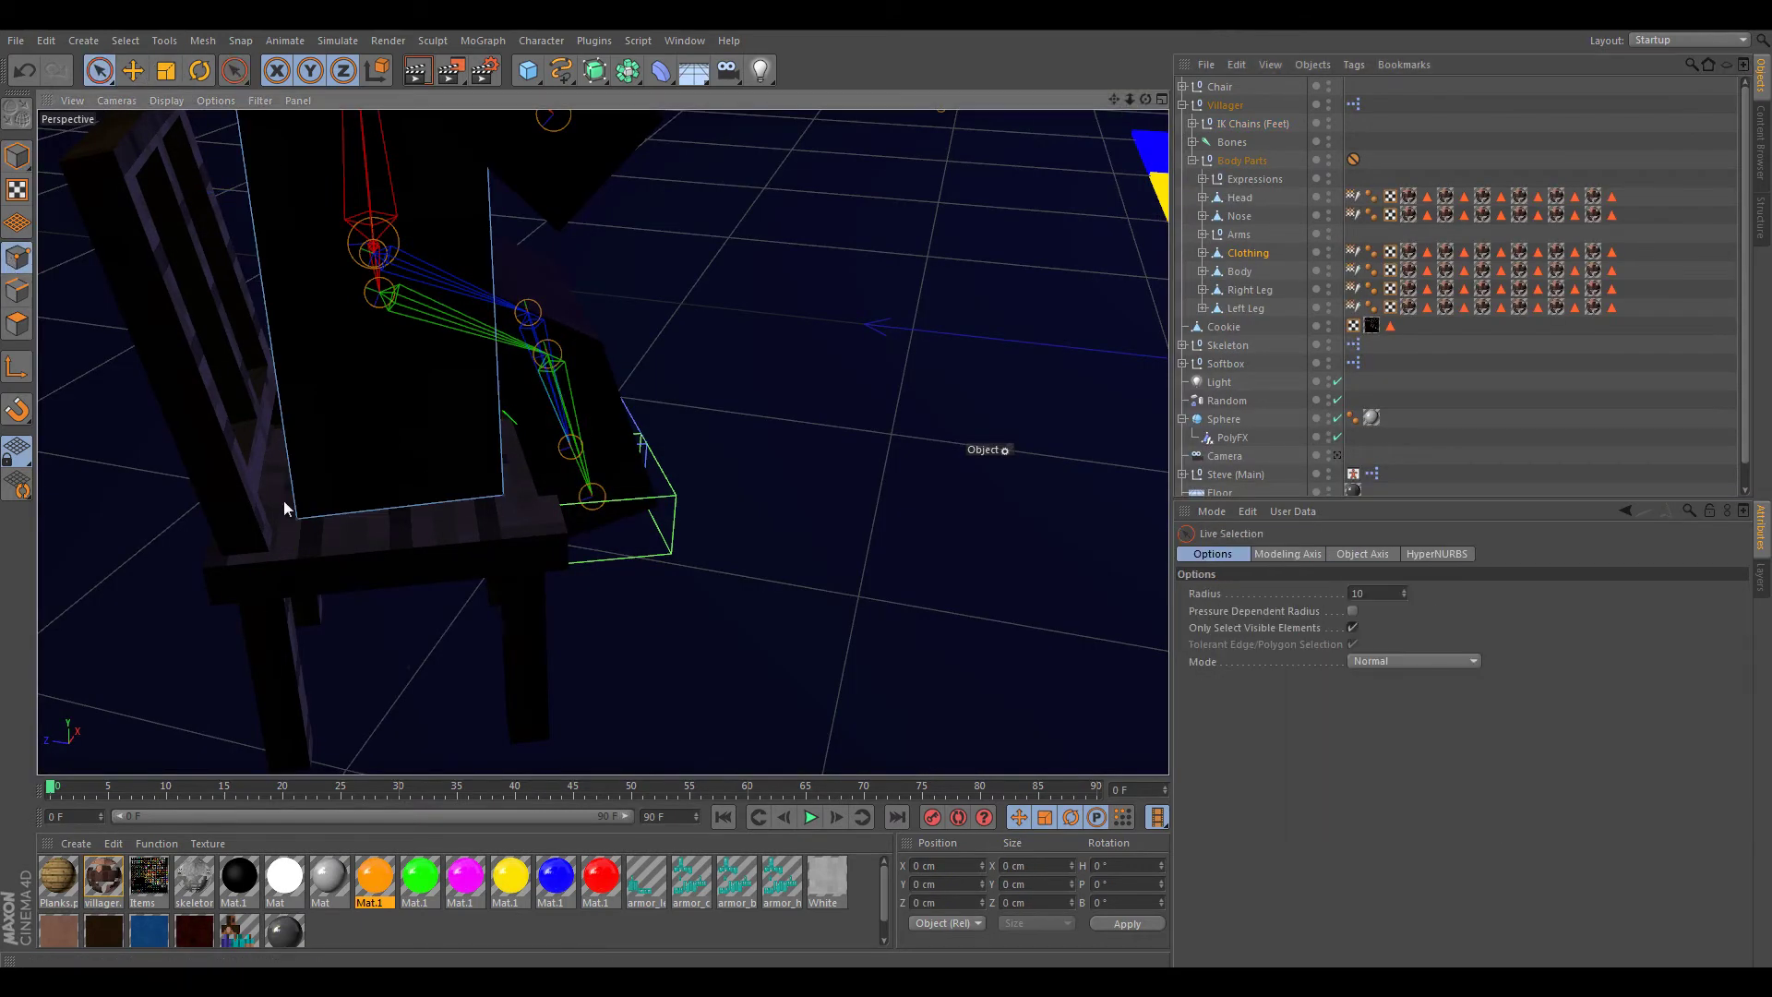
{"action": "mouse_move", "coordinate": [284, 501]}
{"action": "left_mouse_down", "text": "alt"}
{"action": "mouse_move", "coordinate": [887, 490]}
{"action": "mouse_move", "coordinate": [934, 512]}
{"action": "mouse_move", "coordinate": [872, 499]}
{"action": "left_mouse_up", "text": "alt"}
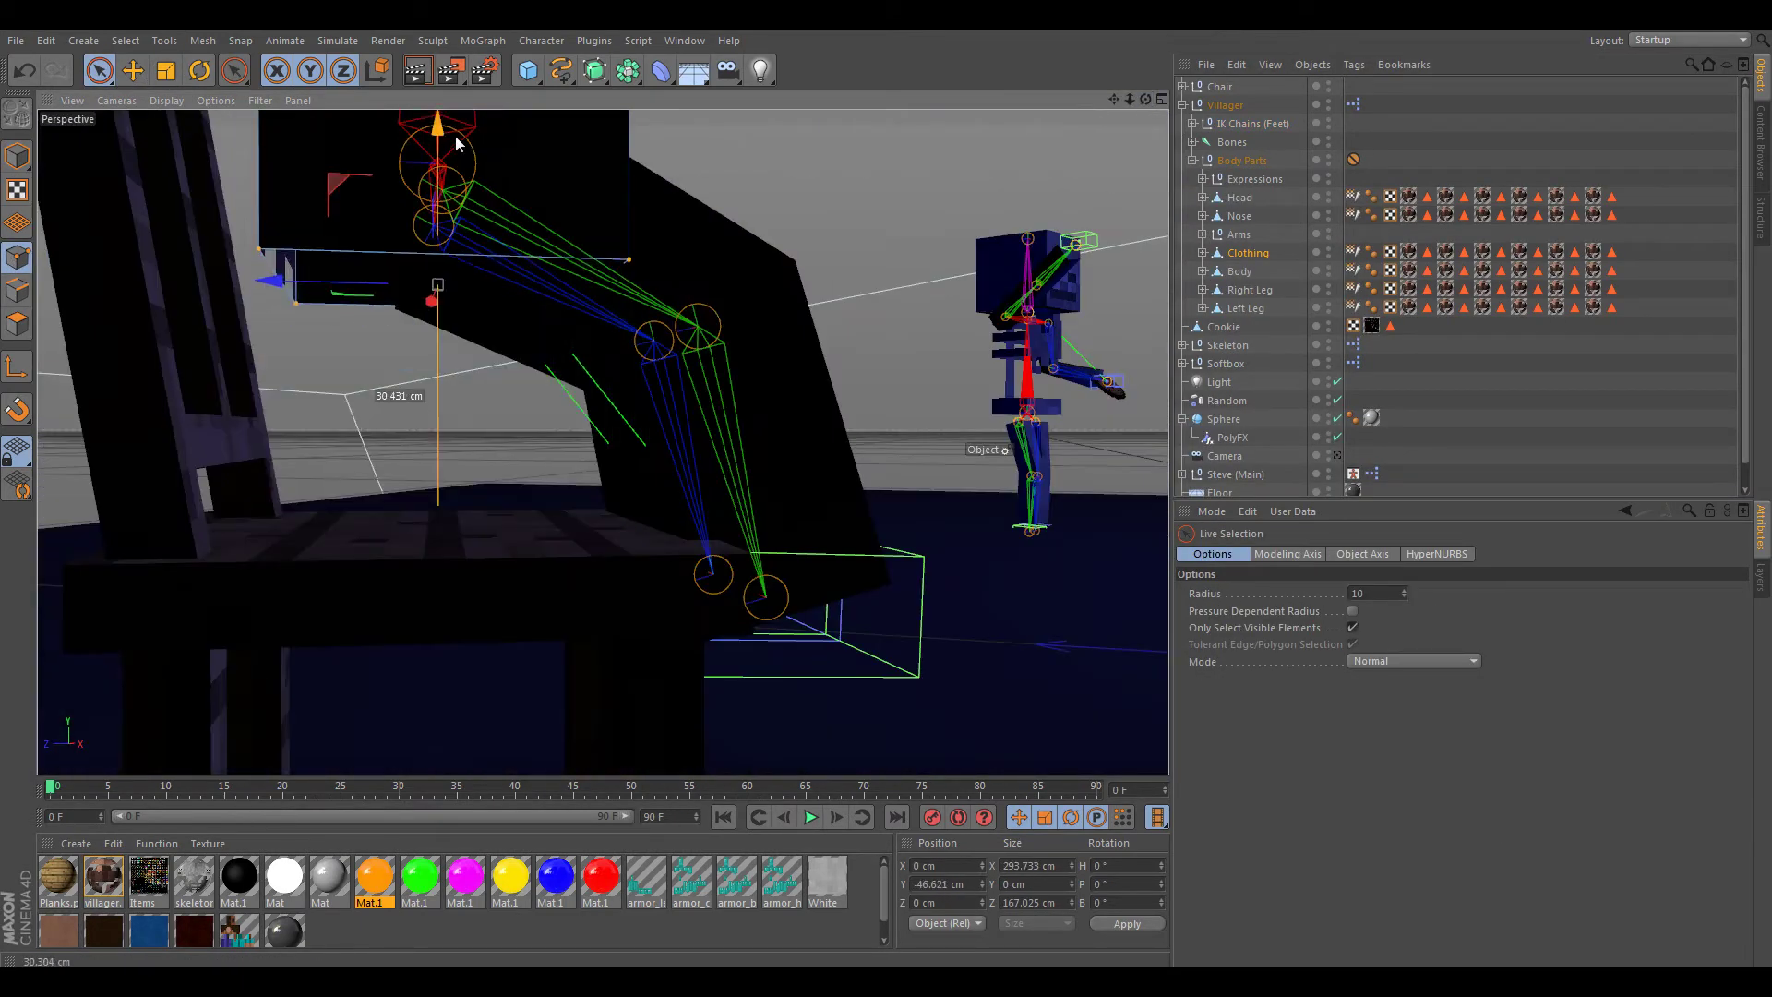
{"action": "mouse_move", "coordinate": [517, 305]}
{"action": "left_mouse_down", "text": "alt"}
{"action": "mouse_move", "coordinate": [385, 258]}
{"action": "mouse_move", "coordinate": [463, 666]}
{"action": "mouse_move", "coordinate": [886, 492]}
{"action": "mouse_move", "coordinate": [629, 712]}
{"action": "mouse_move", "coordinate": [677, 581]}
{"action": "mouse_move", "coordinate": [888, 490]}
{"action": "left_mouse_up", "text": "alt"}
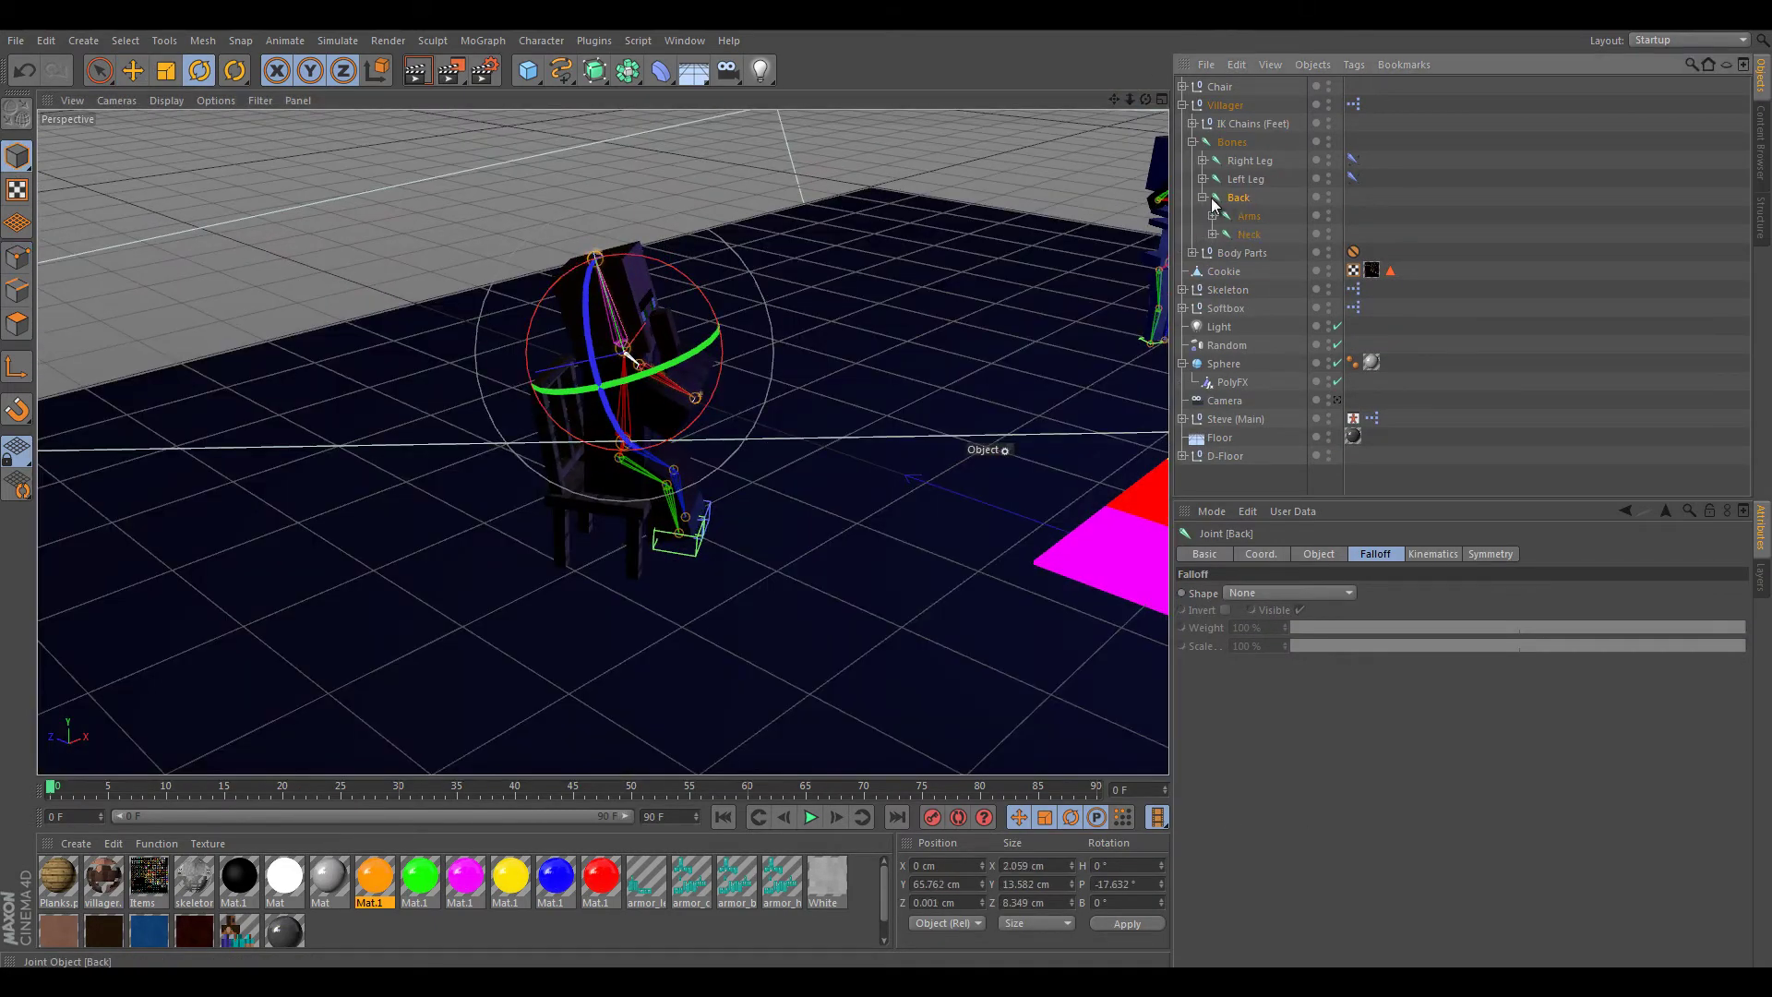
- Select the villager's Arms joint under Back for rotation
{"action": "left_click", "coordinate": [1242, 252]}
{"action": "mouse_move", "coordinate": [655, 478]}
{"action": "left_mouse_down", "text": "alt"}
{"action": "mouse_move", "coordinate": [772, 503]}
{"action": "mouse_move", "coordinate": [886, 491]}
{"action": "mouse_move", "coordinate": [772, 434]}
{"action": "left_mouse_up", "text": "alt"}
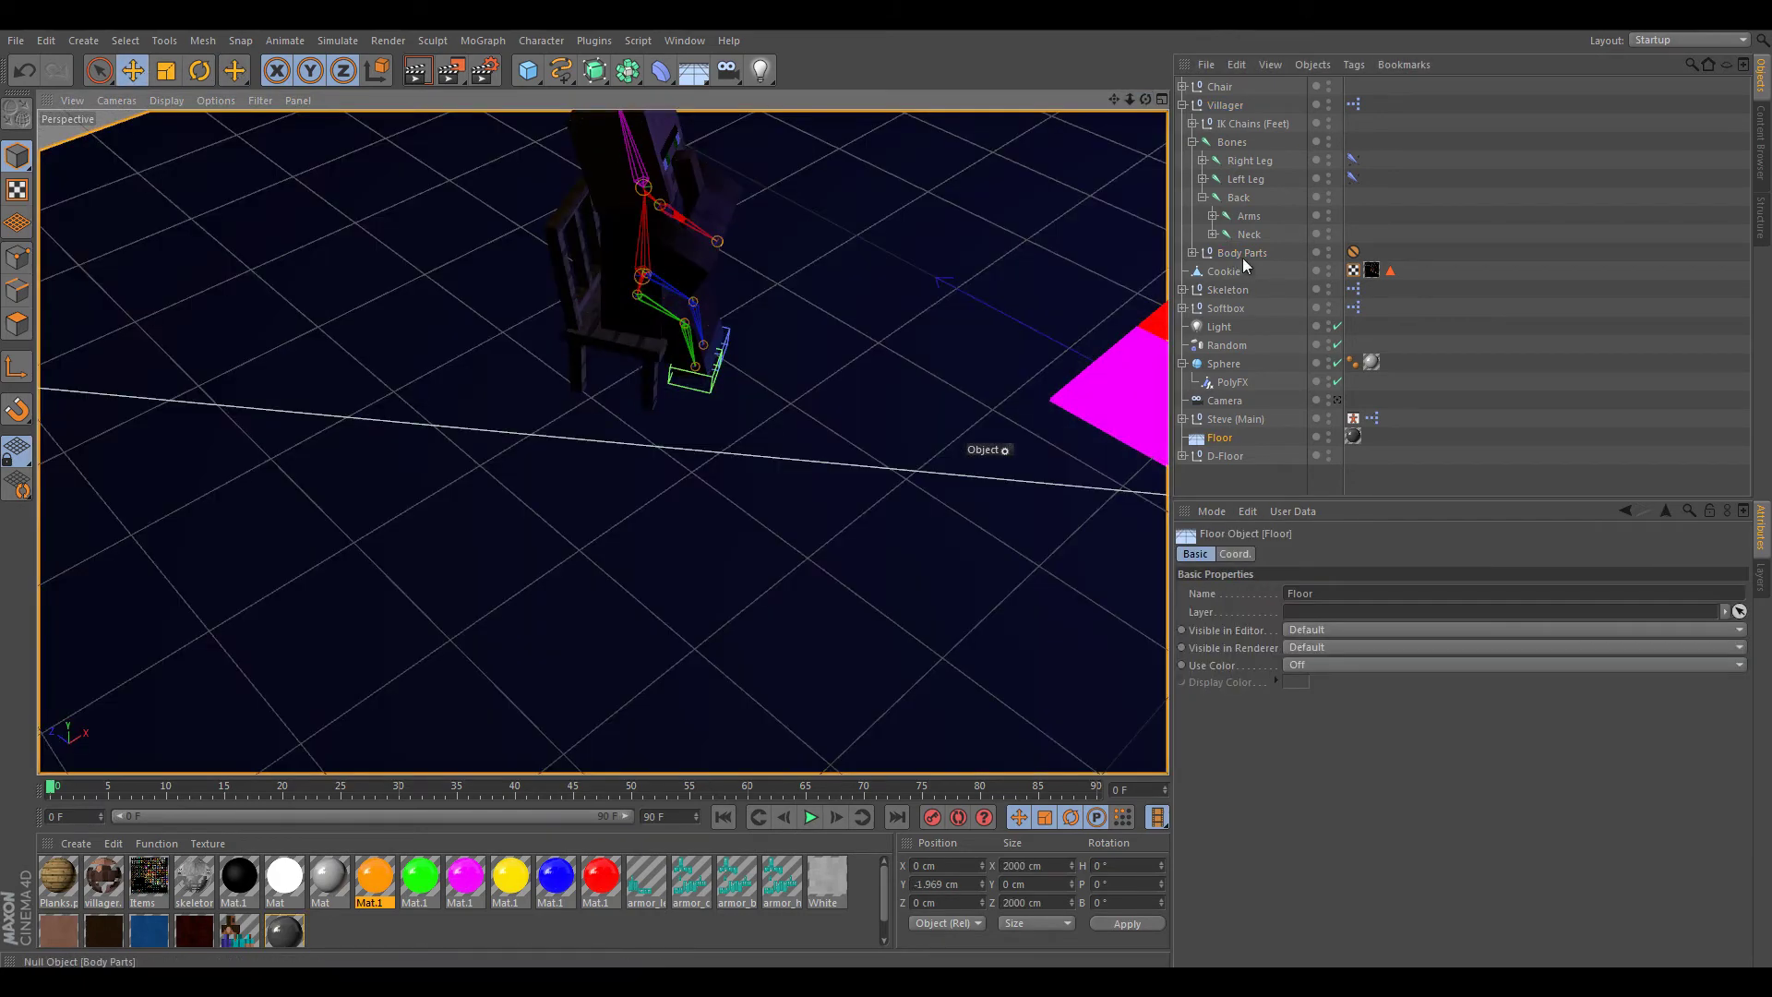
{"action": "left_click", "coordinate": [1192, 252]}
{"action": "left_click", "coordinate": [1191, 252]}
{"action": "left_click", "coordinate": [1237, 216]}
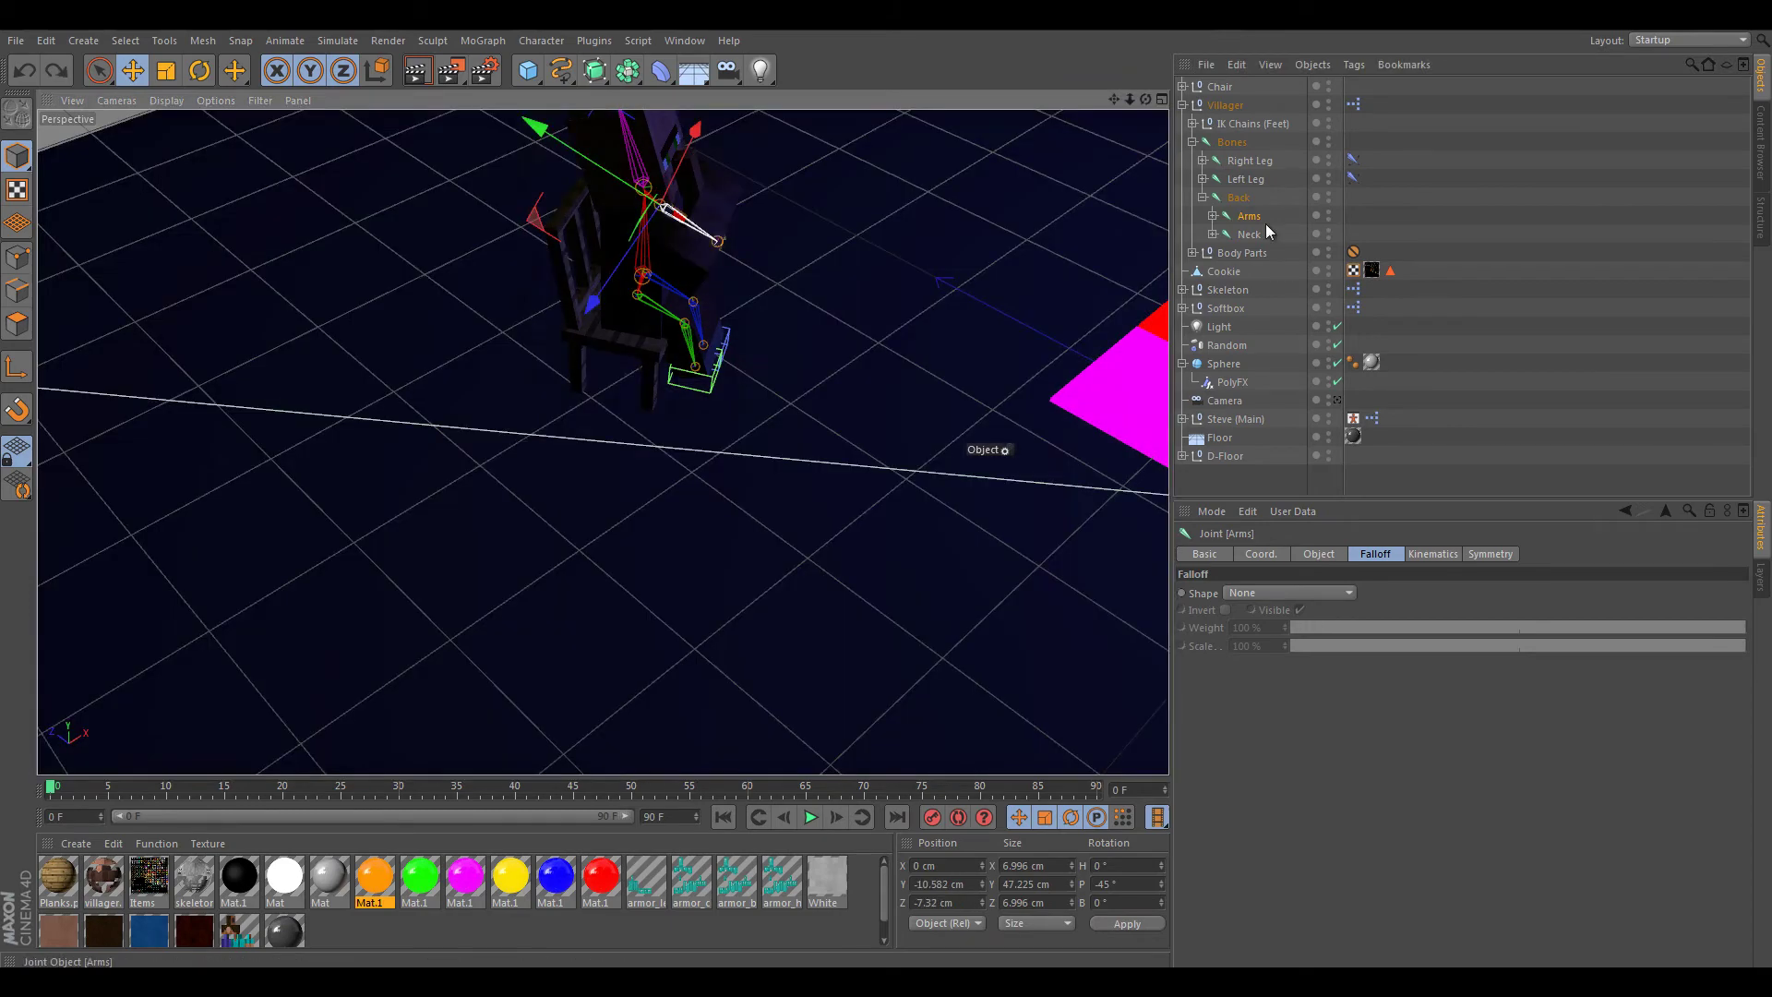
{"action": "key", "text": "r"}
- Rotate the villager's Neck joint to tilt its head
{"action": "left_click", "coordinate": [591, 184]}
{"action": "key", "text": "e"}
{"action": "scroll", "coordinate": [562, 215], "scroll_direction": "down", "scroll_amount": 5}
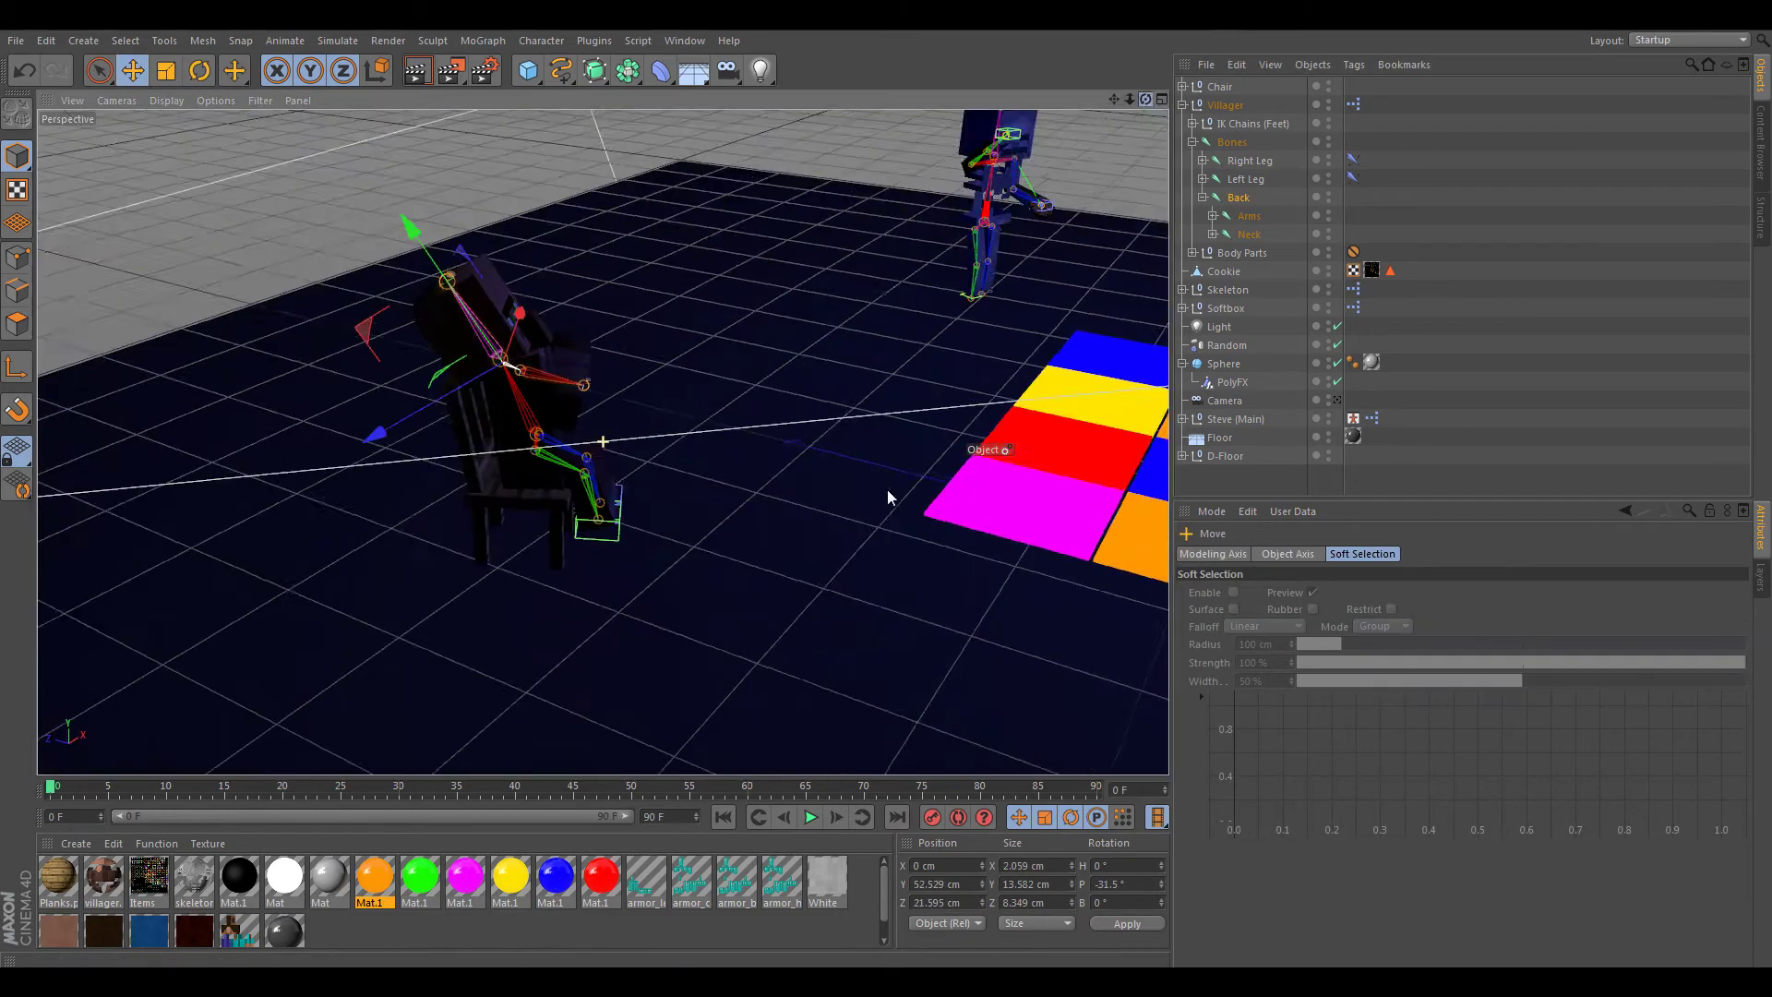
{"action": "scroll", "coordinate": [740, 296], "scroll_direction": "up", "scroll_amount": 8}
{"action": "scroll", "coordinate": [647, 304], "scroll_direction": "up", "scroll_amount": 2}
{"action": "scroll", "coordinate": [595, 320], "scroll_direction": "up", "scroll_amount": 2}
{"action": "scroll", "coordinate": [595, 320], "scroll_direction": "down", "scroll_amount": 2}
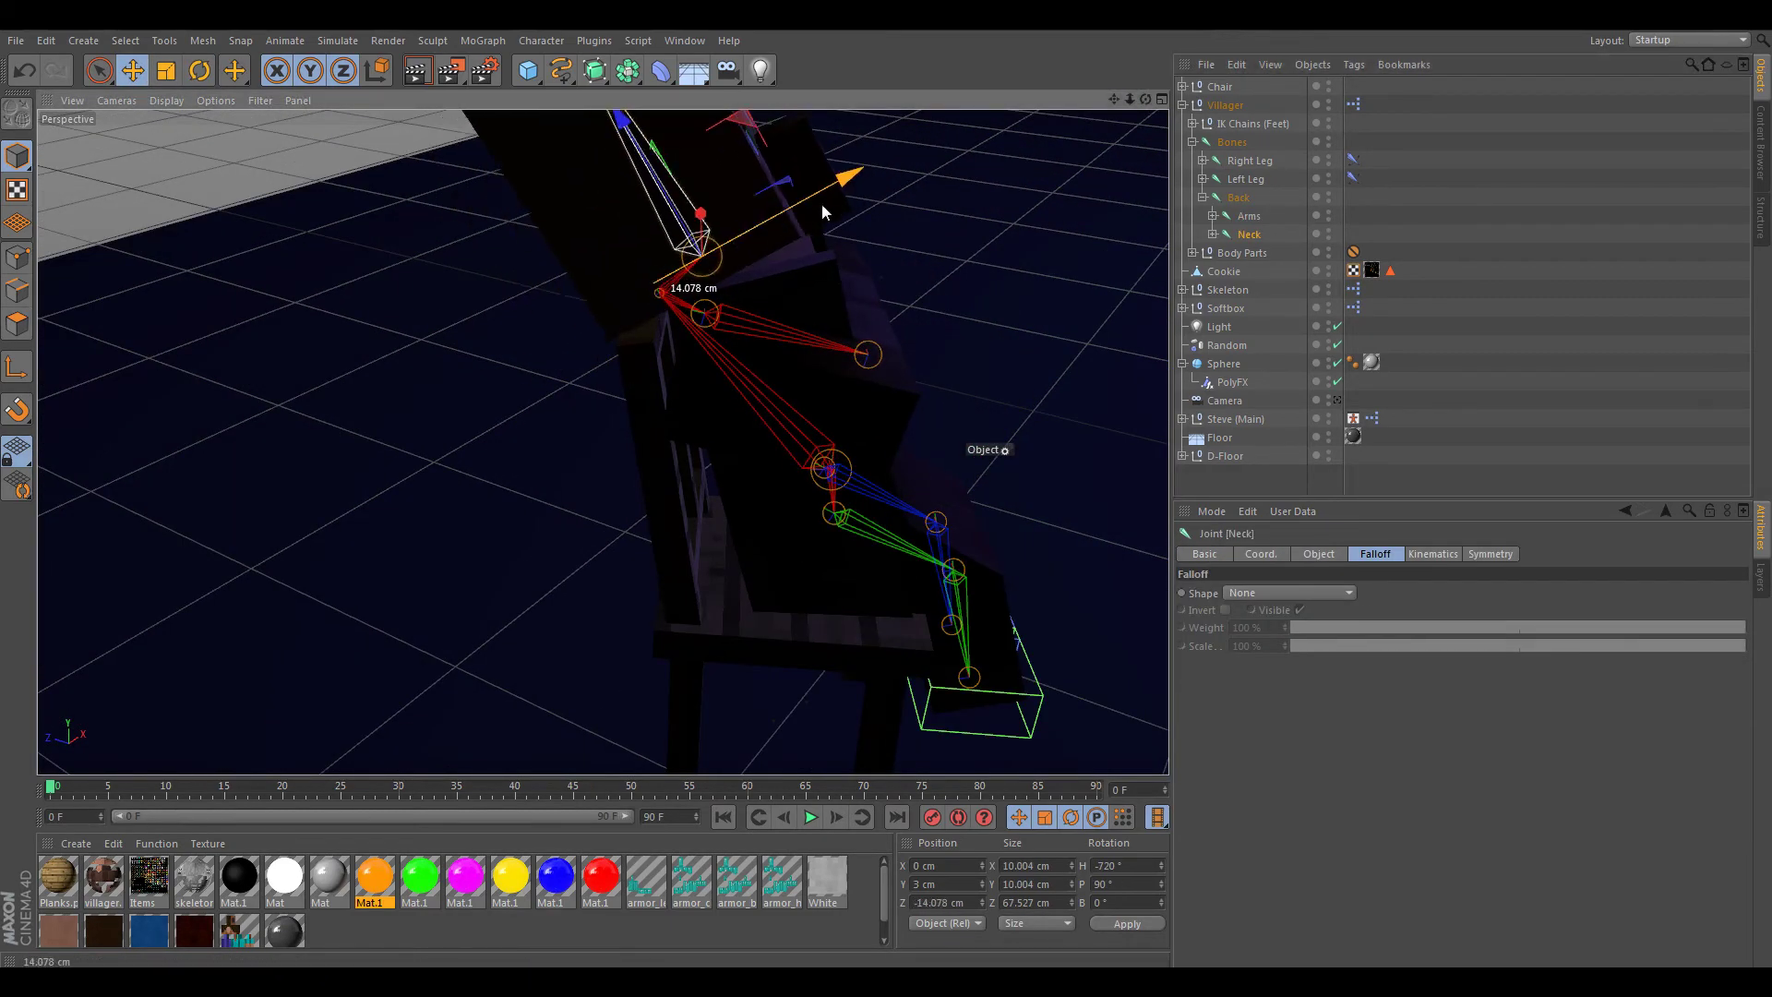
{"action": "scroll", "coordinate": [822, 203], "scroll_direction": "down", "scroll_amount": 5}
{"action": "scroll", "coordinate": [645, 268], "scroll_direction": "up", "scroll_amount": 2}
{"action": "key", "text": "r"}
{"action": "mouse_move", "coordinate": [645, 269]}
{"action": "left_mouse_down", "text": "alt"}
{"action": "mouse_move", "coordinate": [878, 493]}
{"action": "mouse_move", "coordinate": [766, 209]}
{"action": "left_mouse_up", "text": "alt"}
- Rotate the villager's robe about 18 degrees to fit the seated pose
{"action": "left_click", "coordinate": [1192, 252]}
{"action": "left_click", "coordinate": [1248, 346]}
{"action": "mouse_move", "coordinate": [831, 277]}
{"action": "left_mouse_down", "text": "alt"}
{"action": "mouse_move", "coordinate": [738, 443]}
{"action": "mouse_move", "coordinate": [886, 491]}
{"action": "left_mouse_up", "text": "alt"}
{"action": "key", "text": "space"}
{"action": "scroll", "coordinate": [755, 455], "scroll_direction": "up", "scroll_amount": 3}
{"action": "key", "text": "space"}
{"action": "left_click_drag", "start_coordinate": [775, 452], "coordinate": [788, 435]}
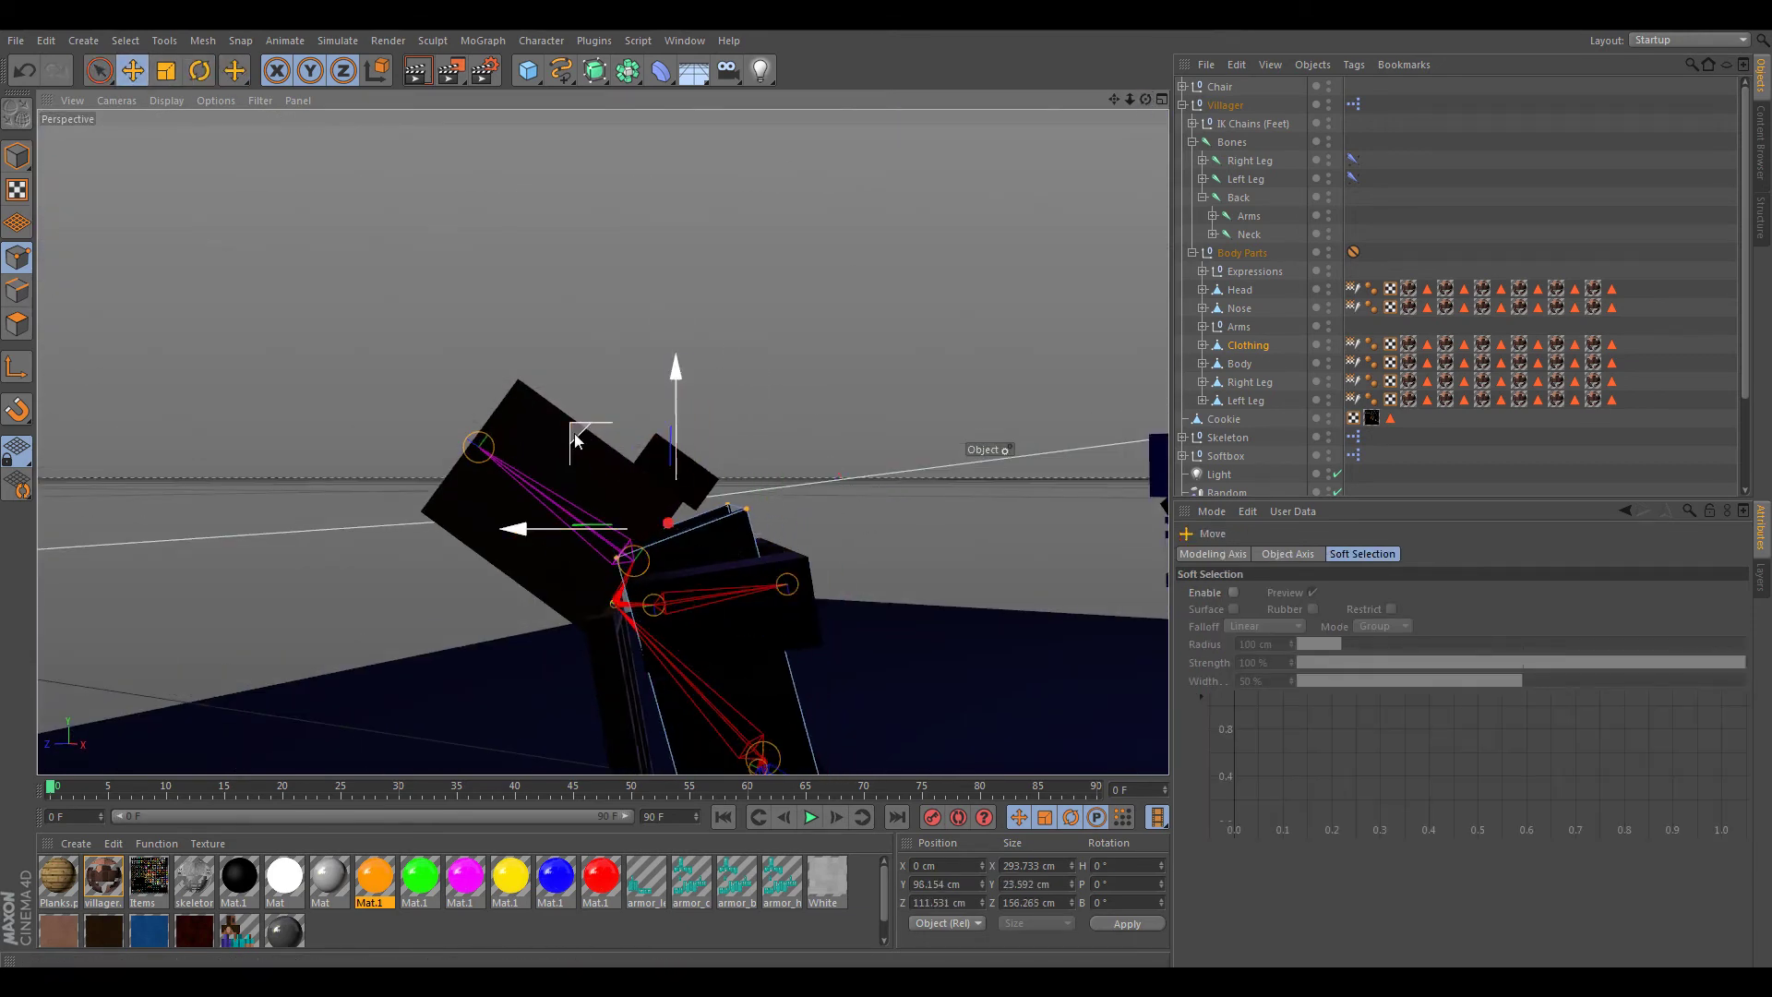
{"action": "key", "text": "r"}
{"action": "left_click_drag", "start_coordinate": [683, 425], "coordinate": [628, 441]}
- Check the pose through the scene camera and raise the selection by about 18 cm
{"action": "scroll", "coordinate": [1264, 373], "scroll_direction": "down", "scroll_amount": 3}
{"action": "left_click", "coordinate": [1338, 431]}
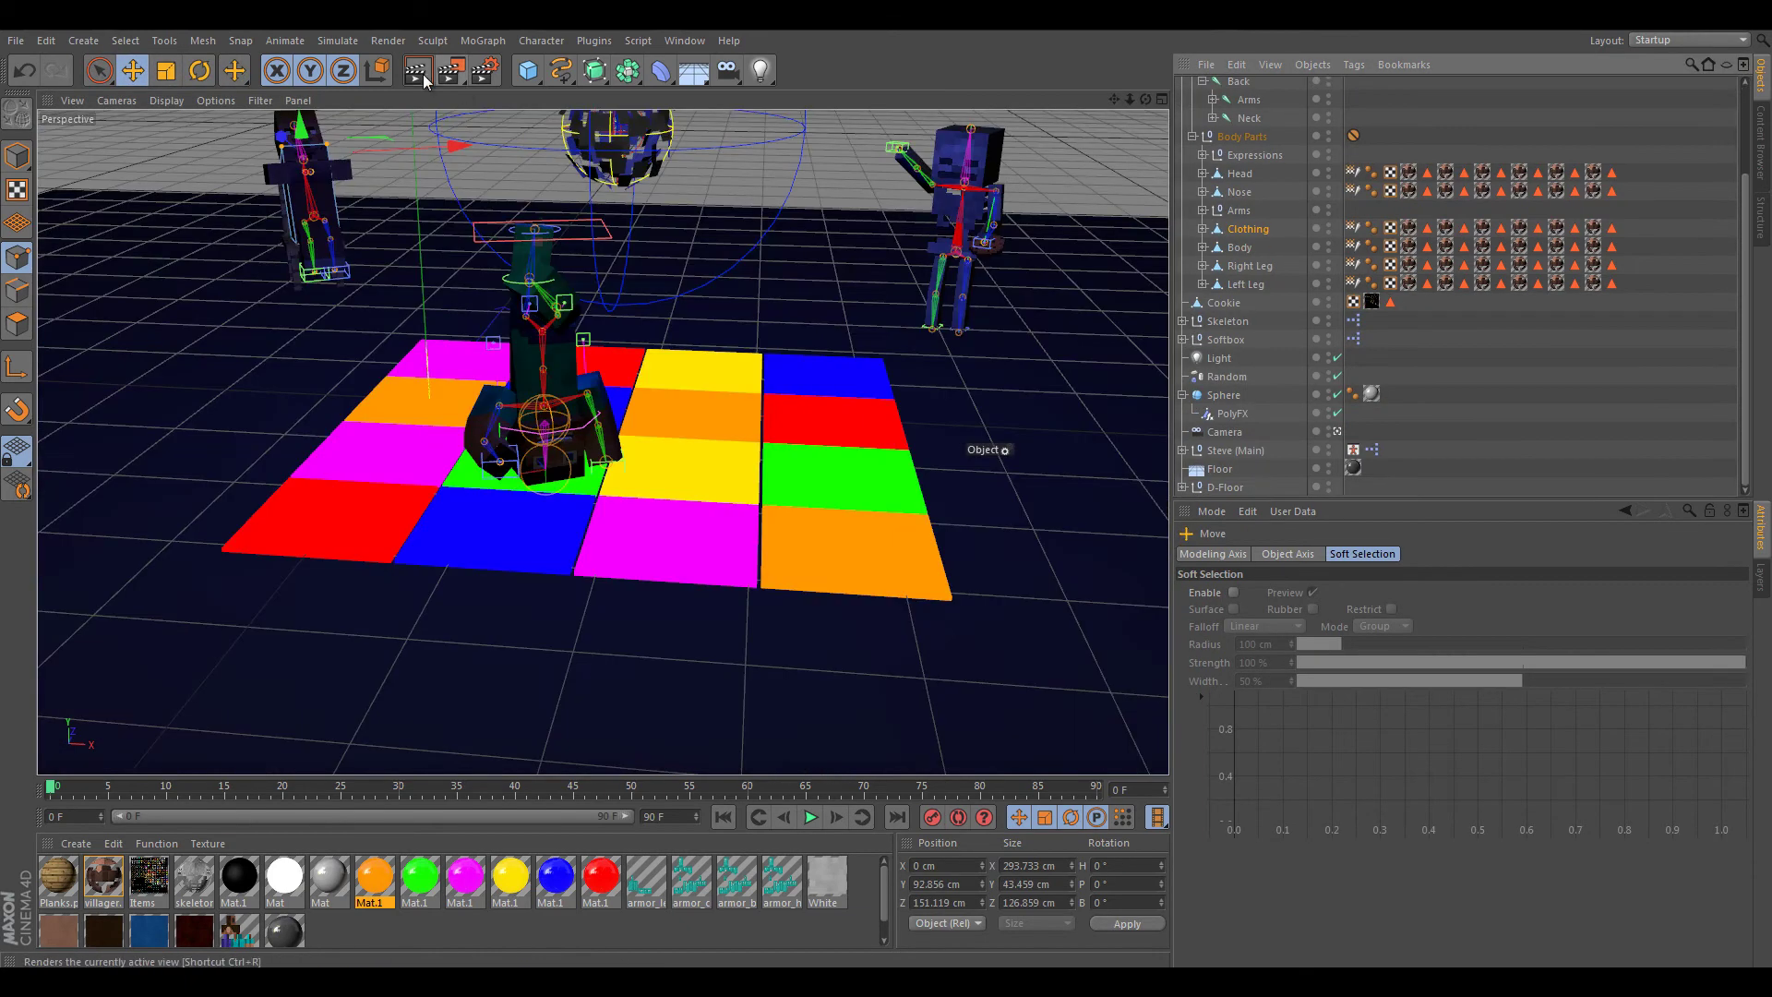
{"action": "left_click", "coordinate": [1337, 431]}
{"action": "mouse_move", "coordinate": [877, 485]}
{"action": "left_mouse_down", "text": "alt"}
{"action": "mouse_move", "coordinate": [728, 661]}
{"action": "mouse_move", "coordinate": [877, 490]}
{"action": "mouse_move", "coordinate": [595, 690]}
{"action": "left_mouse_up", "text": "alt"}
{"action": "key", "text": "9"}
{"action": "left_click_drag", "start_coordinate": [481, 554], "coordinate": [478, 484]}
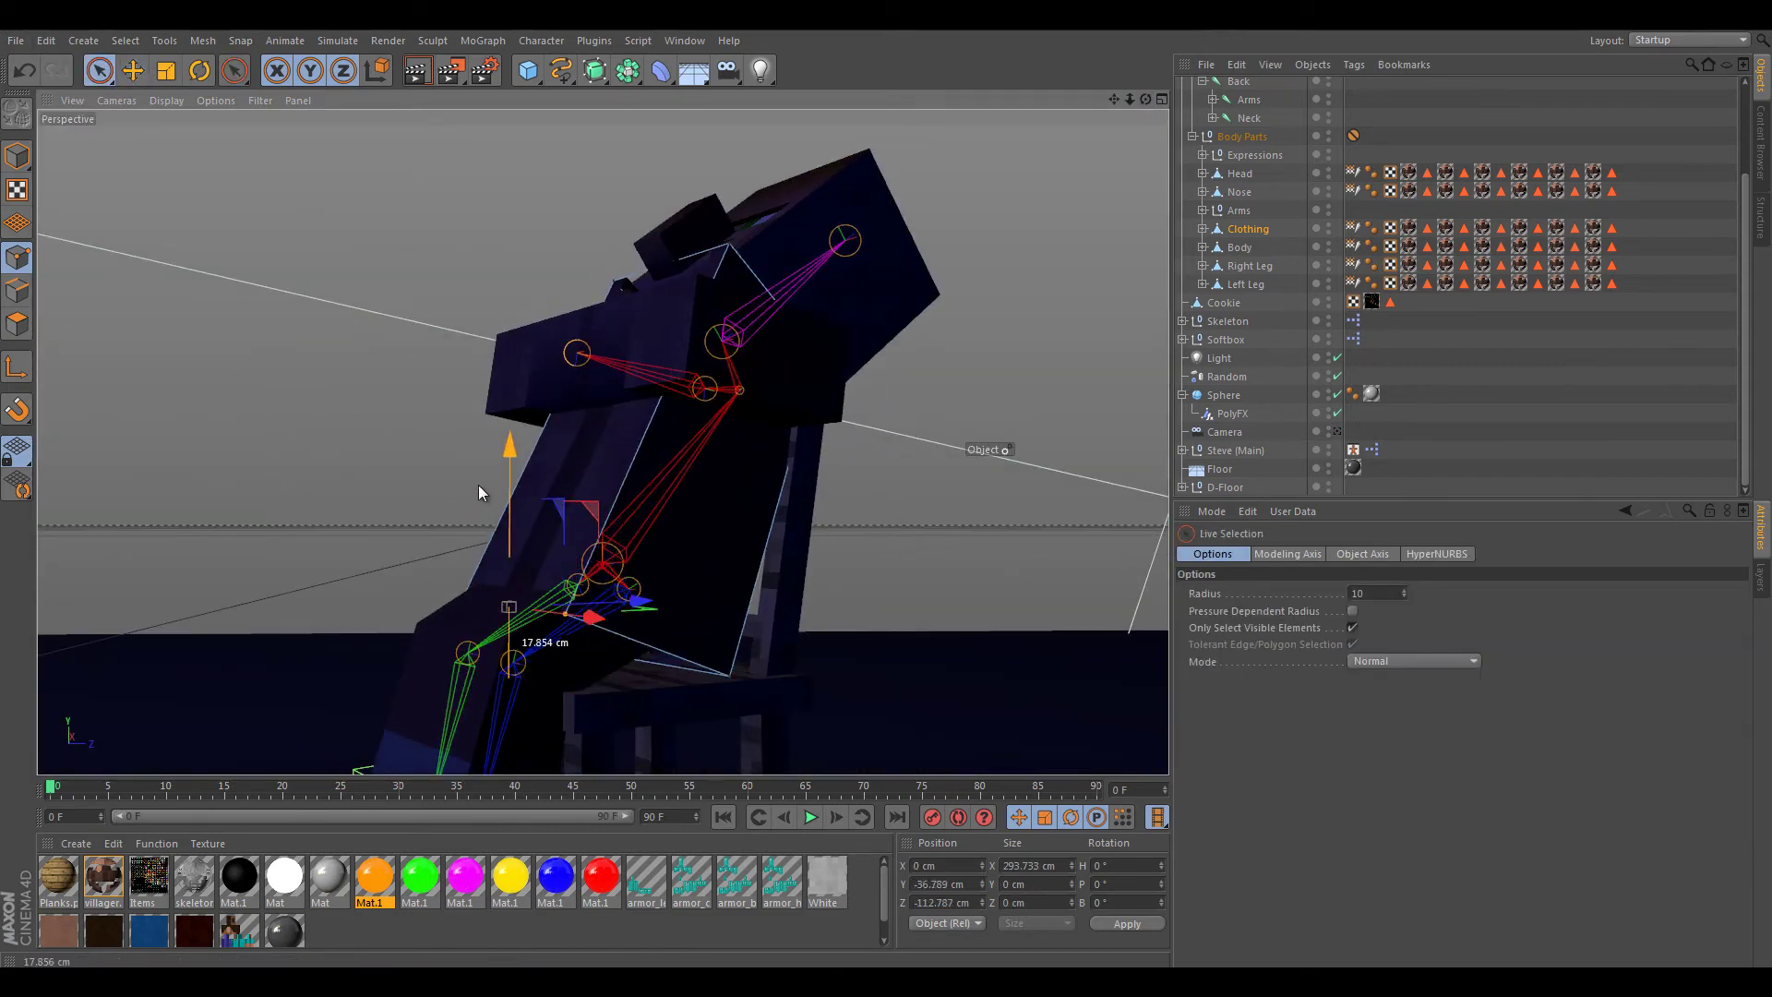
- Select the villager's Left Foot IK target and frame the view on its leg
{"action": "left_click_drag", "start_coordinate": [1156, 98], "coordinate": [1016, 277]}
{"action": "key", "text": "e"}
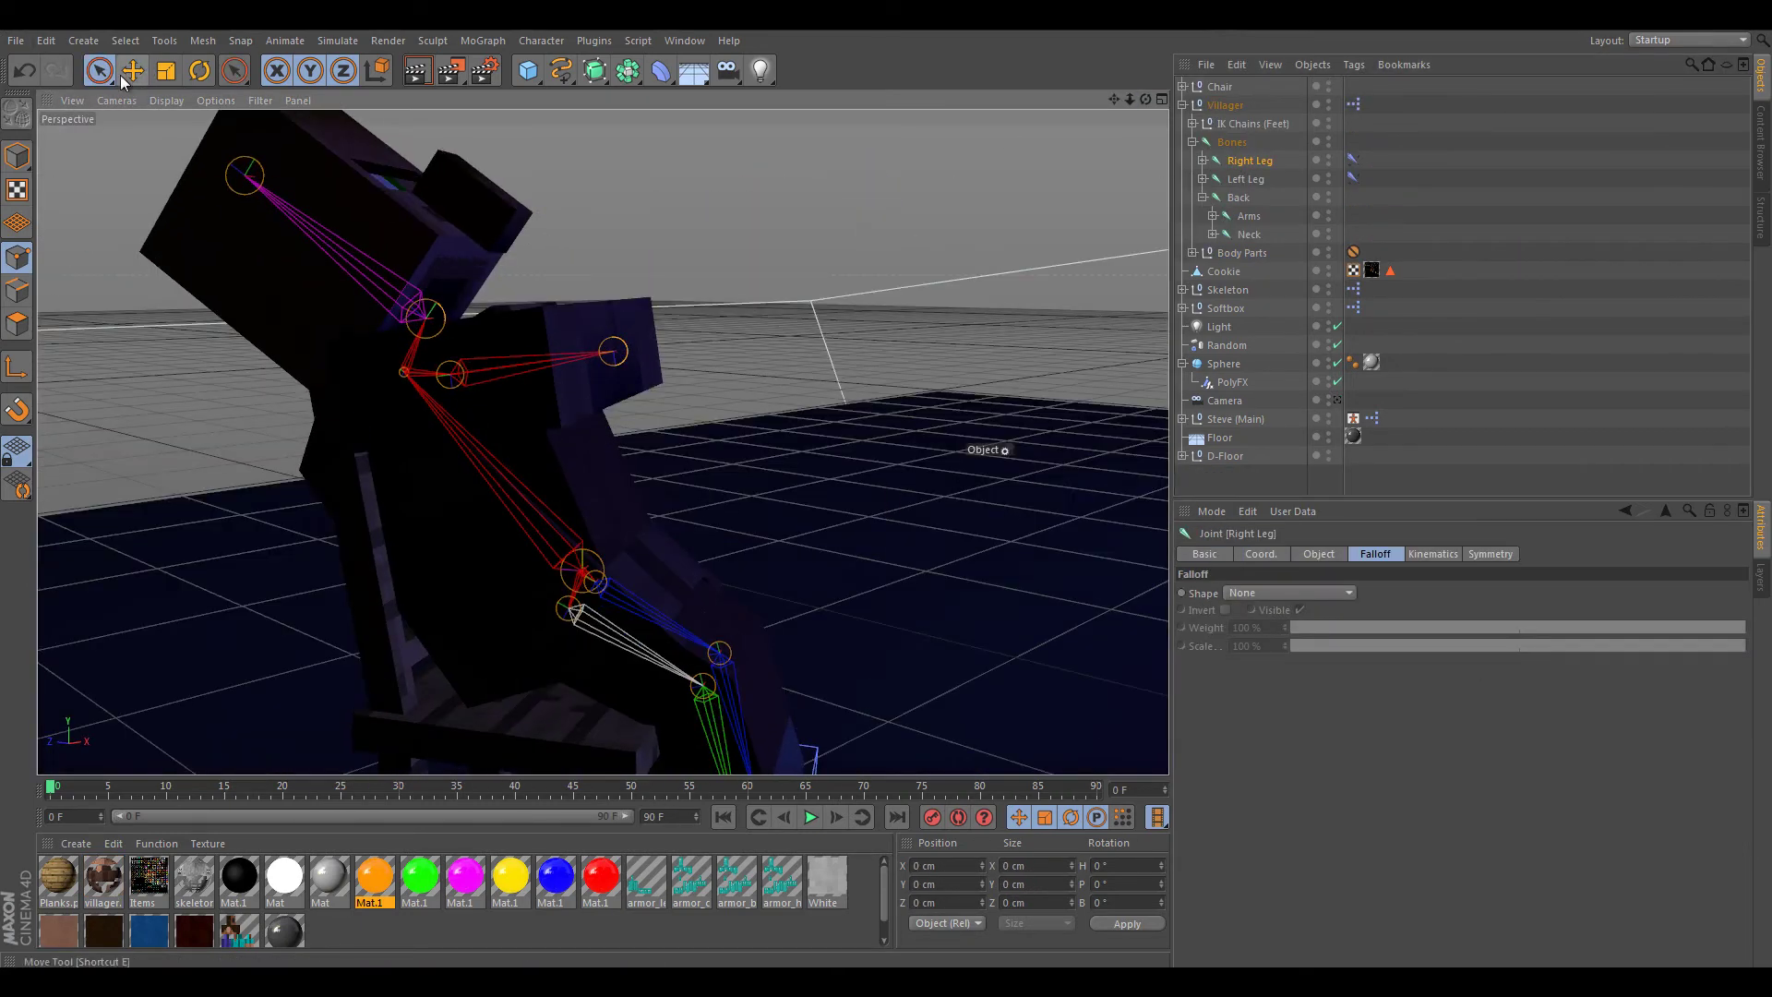
{"action": "scroll", "coordinate": [1212, 148], "scroll_direction": "up", "scroll_amount": 3}
{"action": "left_click", "coordinate": [1212, 146]}
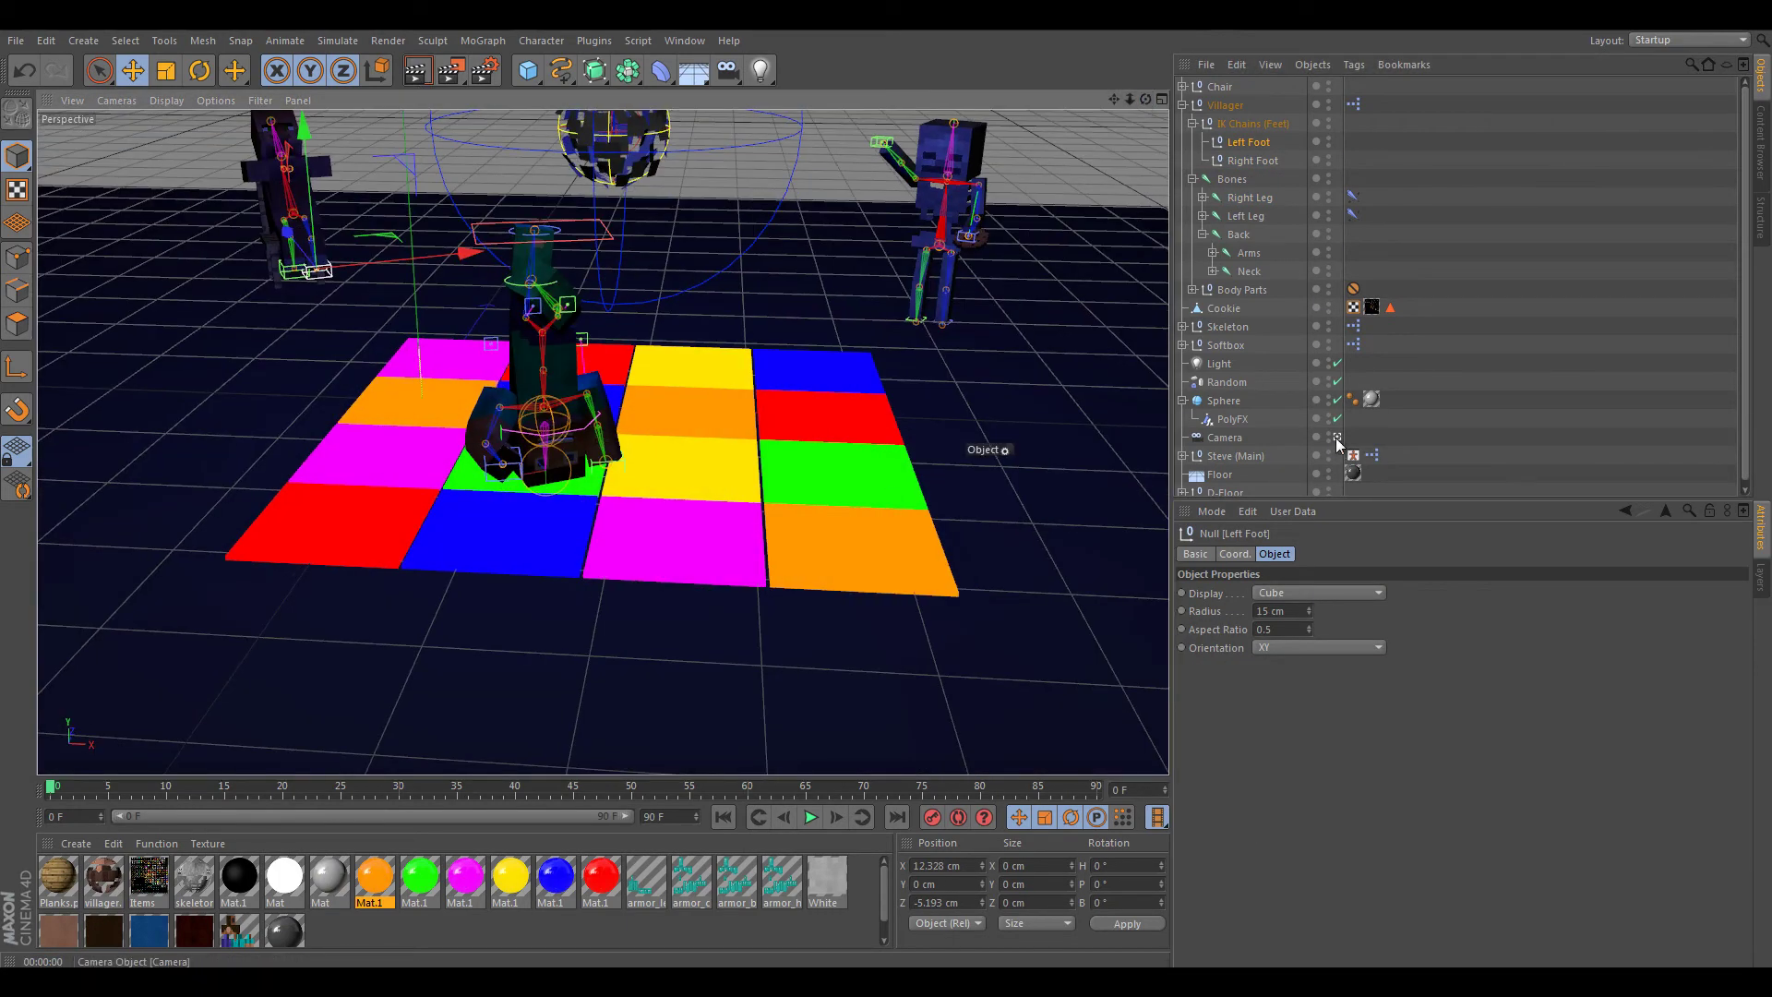
{"action": "left_click_drag", "start_coordinate": [1119, 96], "coordinate": [886, 496]}
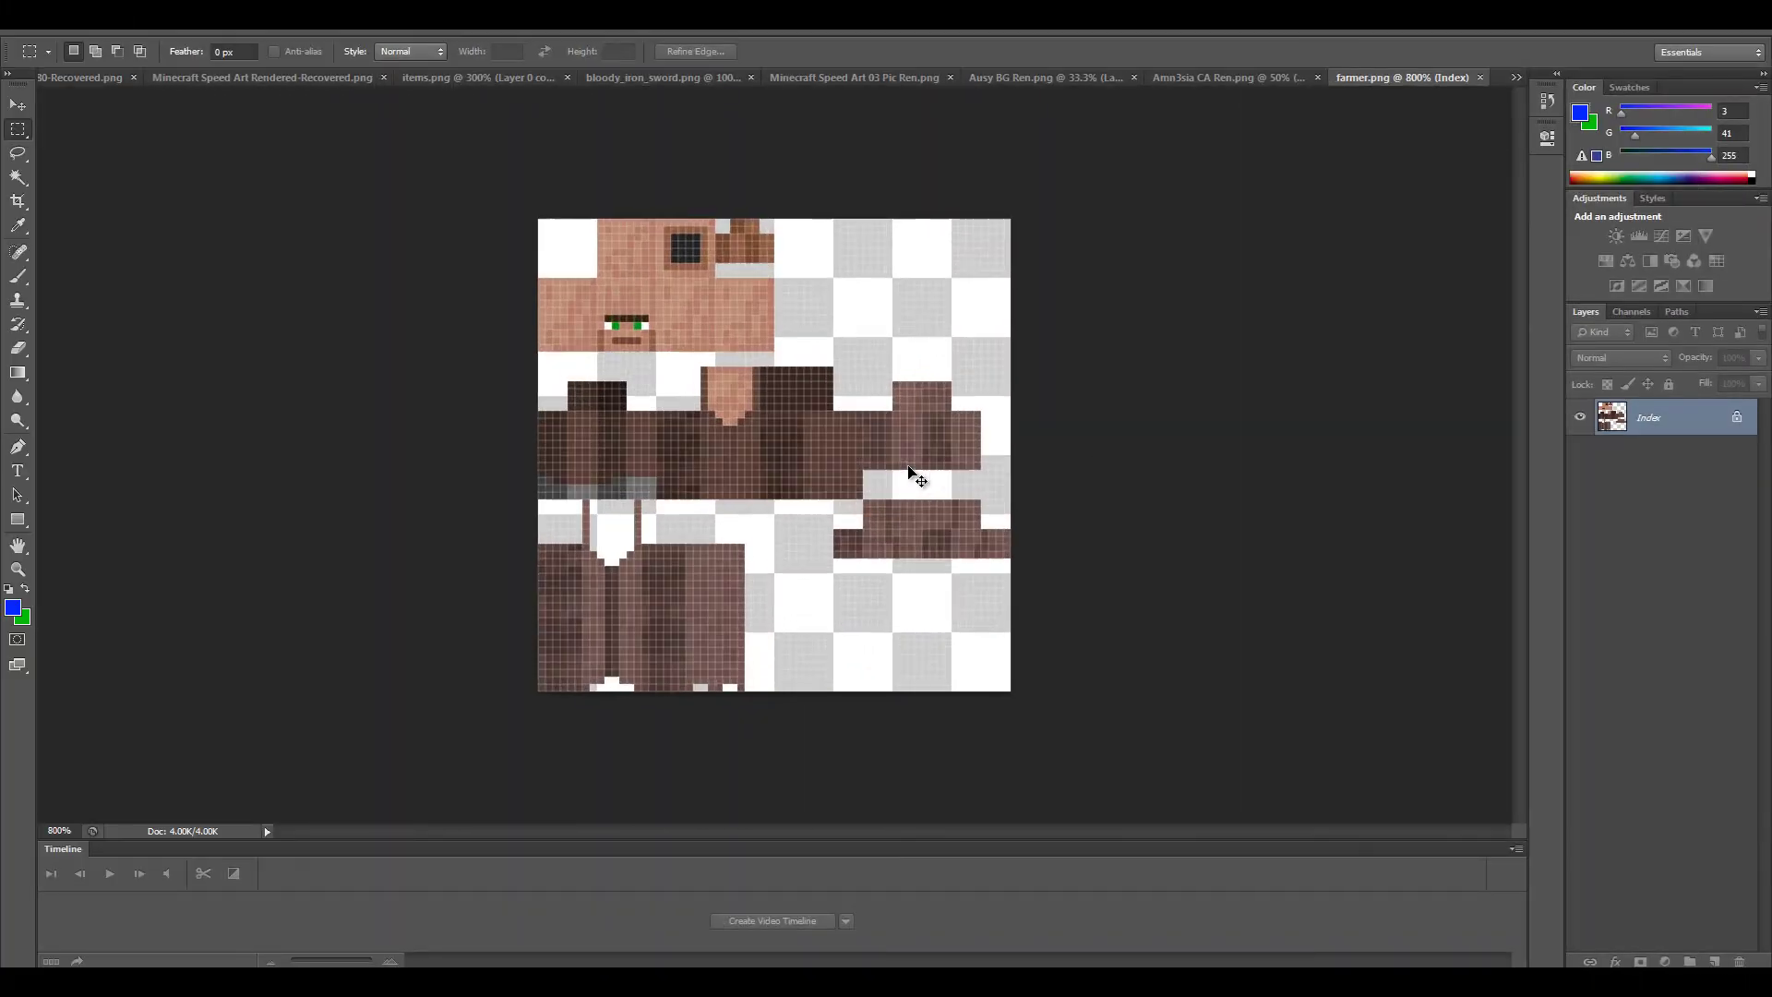
- Paint the farmer skin's eyes closed in sampled dark brown and its mouth pixels black
{"action": "scroll", "coordinate": [916, 475], "scroll_direction": "up", "scroll_amount": 4, "text": "alt"}
{"action": "left_click", "coordinate": [17, 277]}
{"action": "left_click", "coordinate": [533, 648], "text": "alt"}
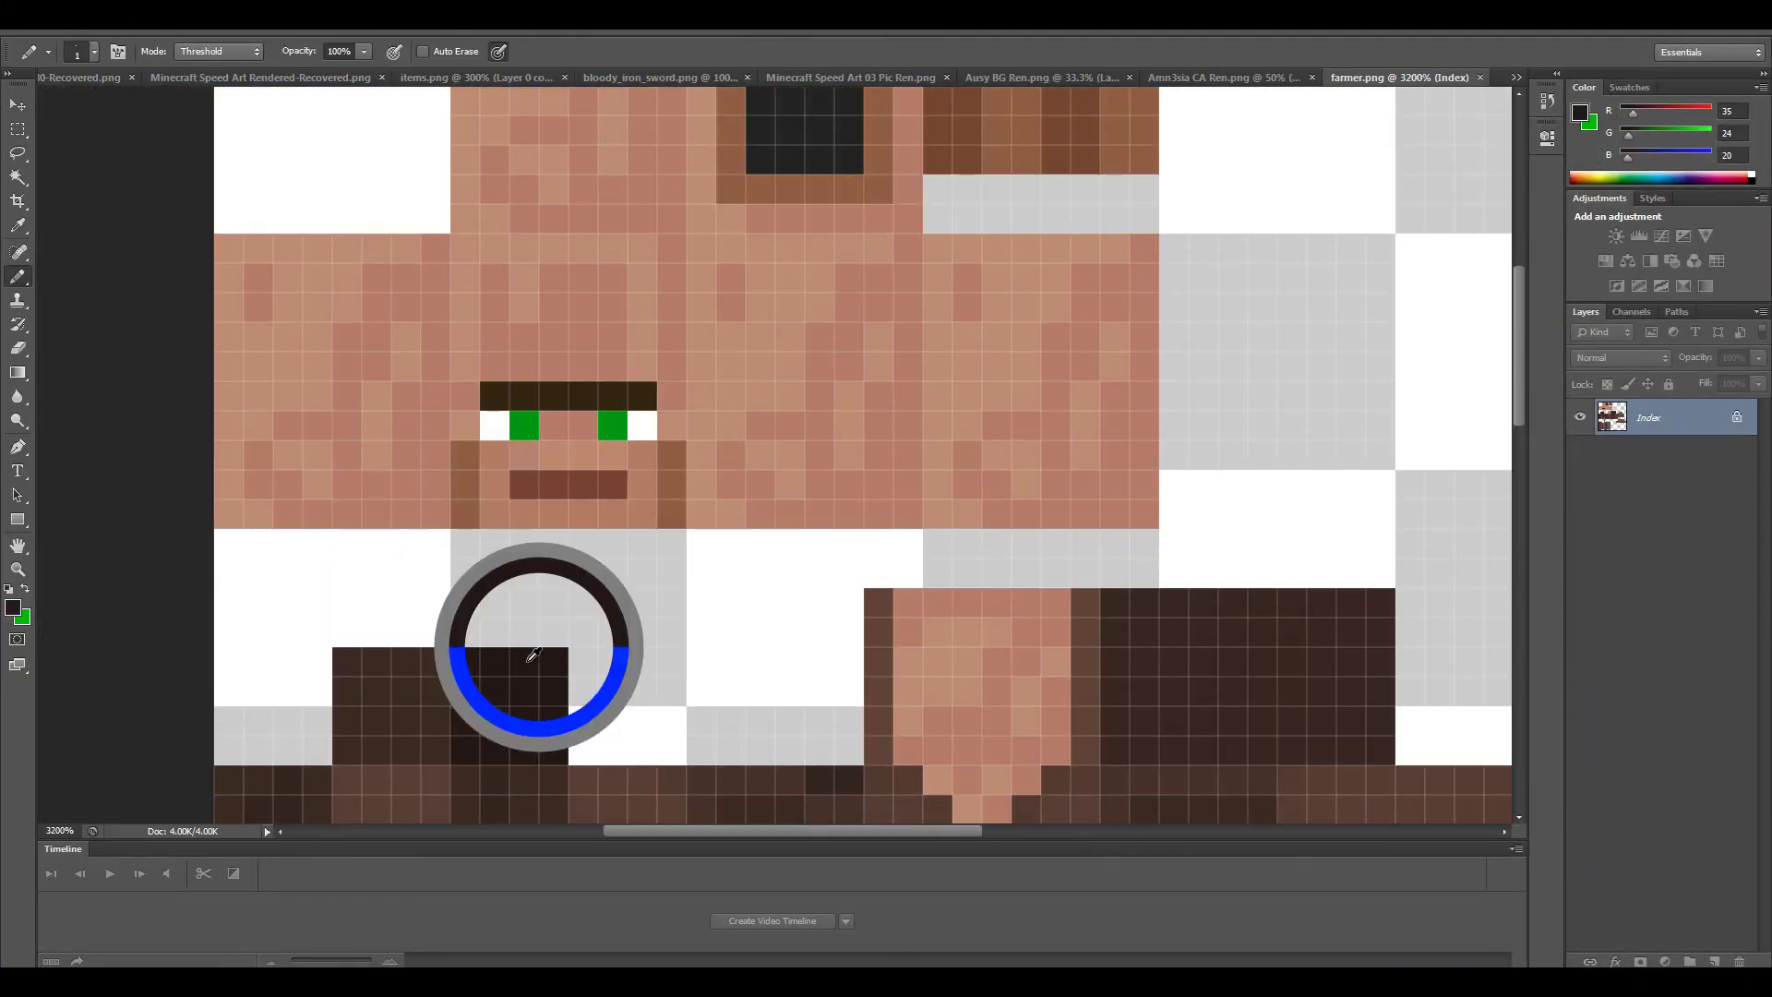
{"action": "left_click_drag", "start_coordinate": [495, 425], "coordinate": [524, 425]}
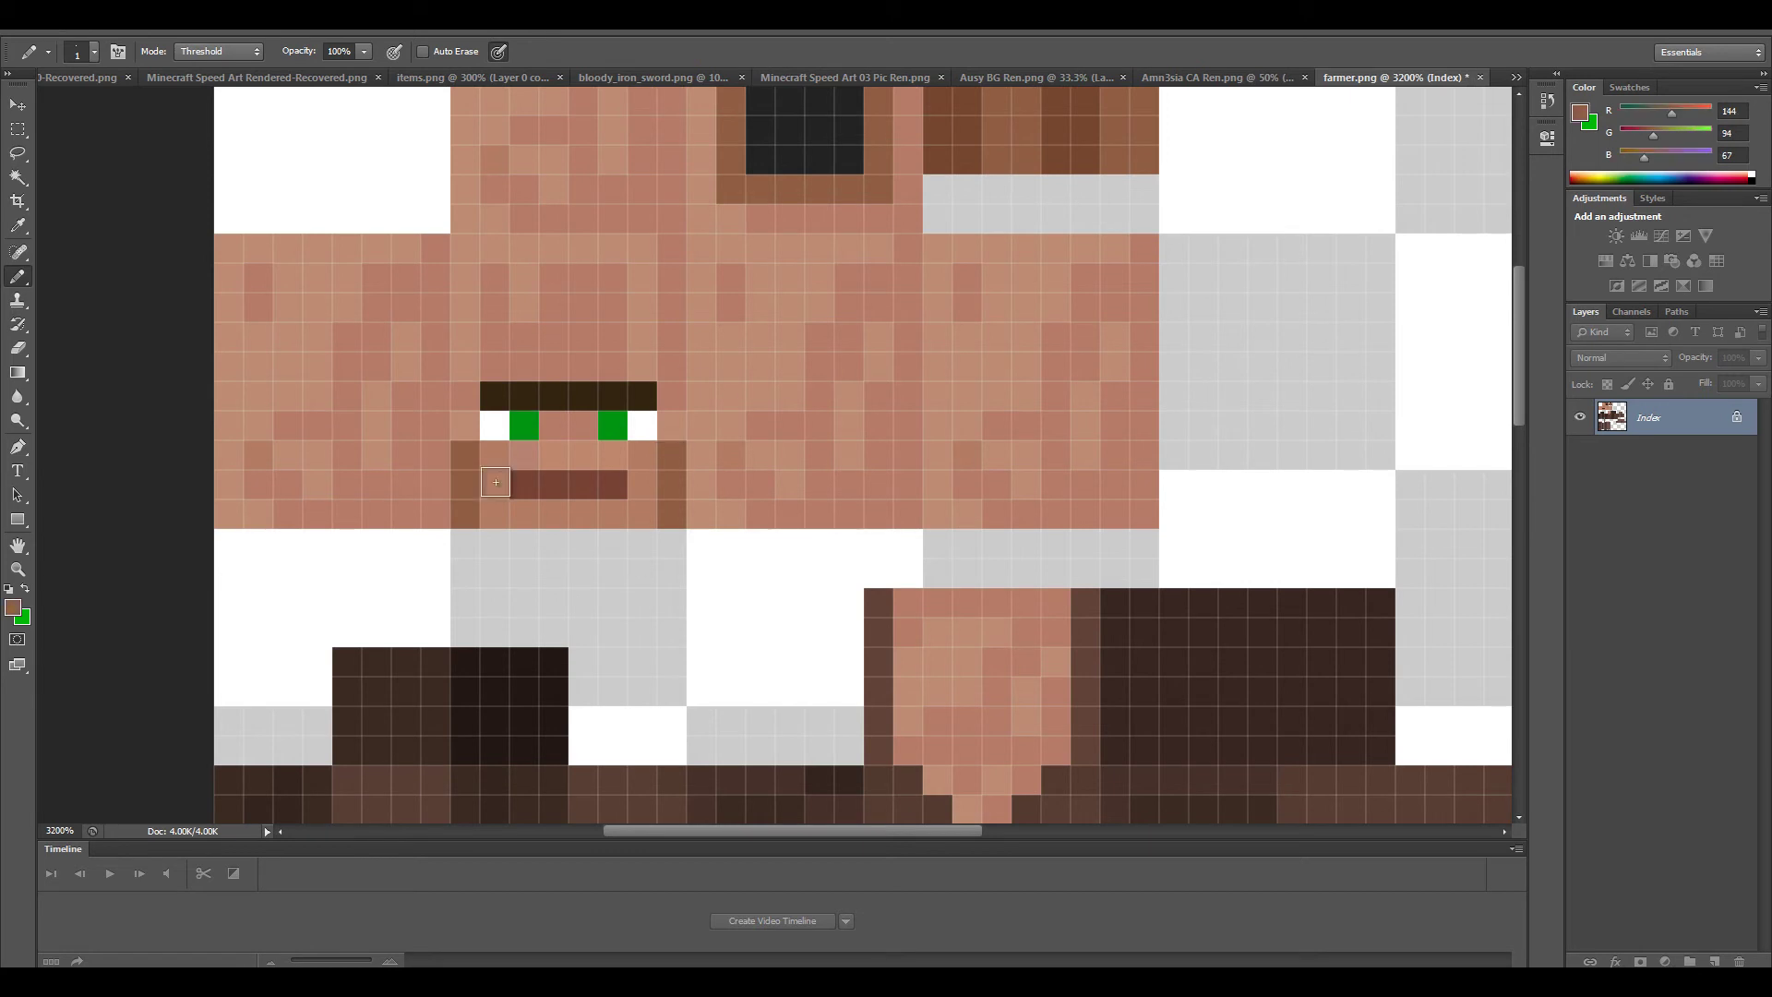
{"action": "left_click", "coordinate": [13, 608]}
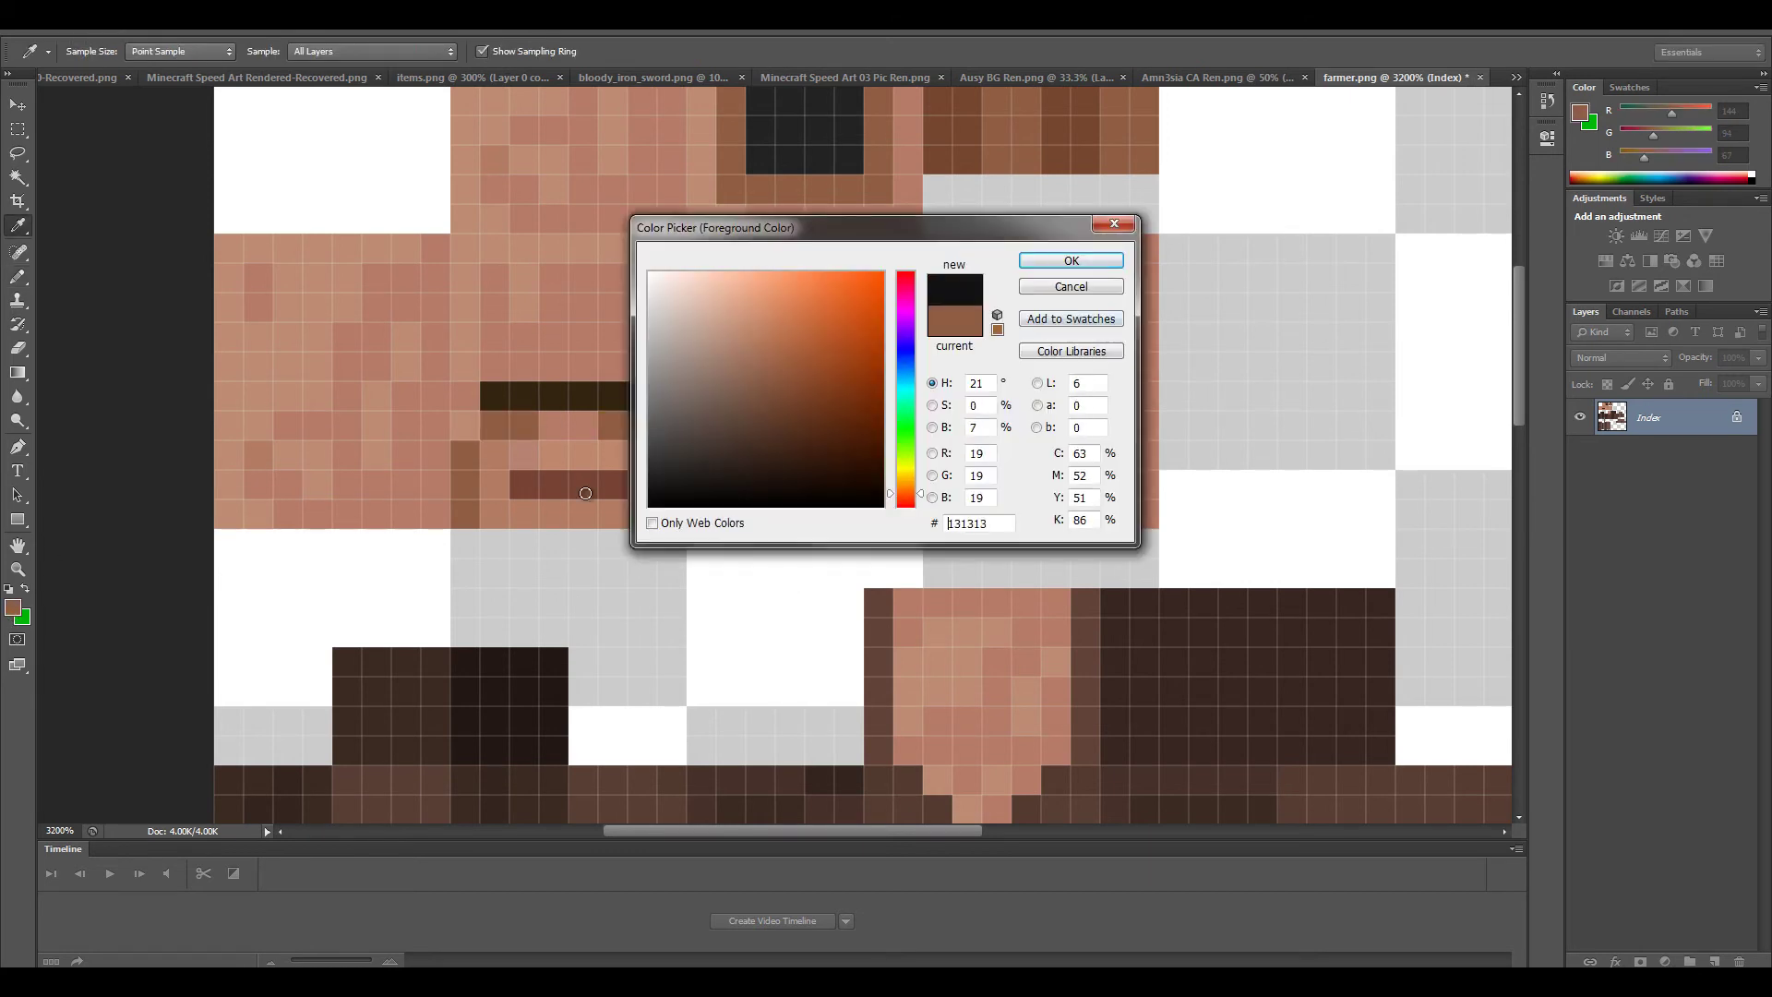
{"action": "left_click", "coordinate": [664, 512]}
{"action": "left_click", "coordinate": [1092, 261]}
{"action": "left_click_drag", "start_coordinate": [525, 484], "coordinate": [554, 484]}
- Save the edited skin as farmer.png in PNG format
{"action": "left_click", "coordinate": [48, 17]}
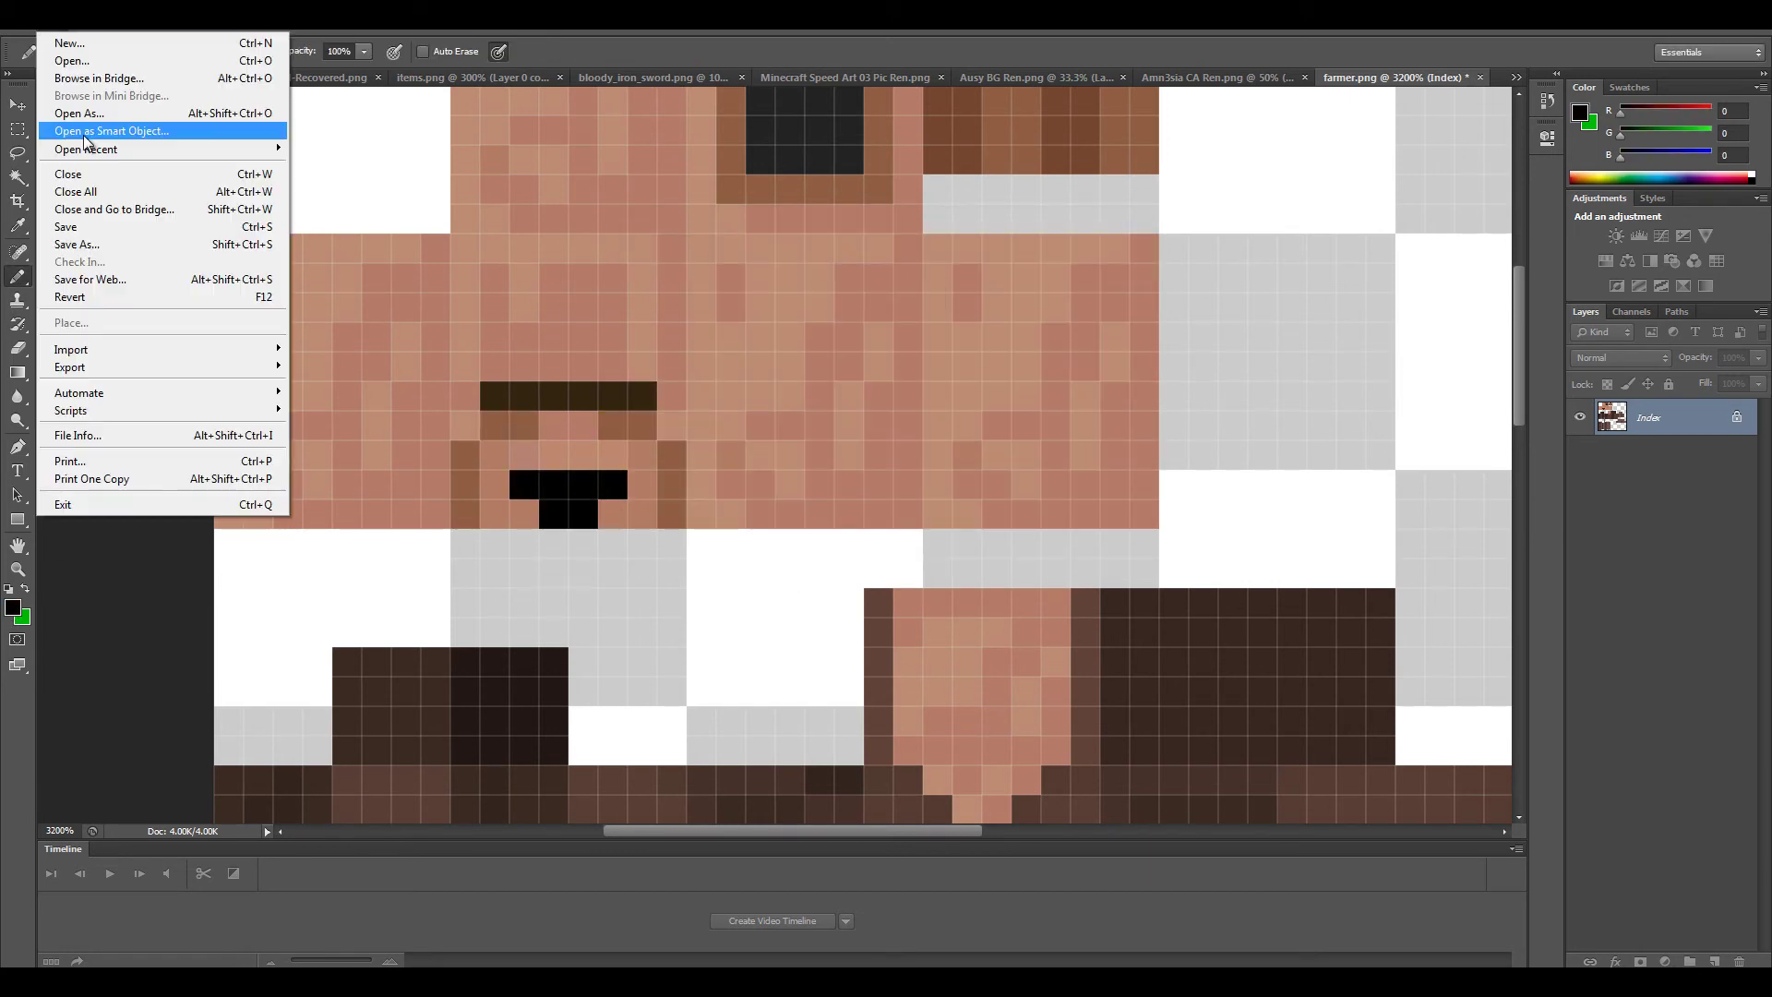
{"action": "left_click", "coordinate": [92, 222]}
{"action": "left_click", "coordinate": [824, 459]}
{"action": "left_click", "coordinate": [704, 293]}
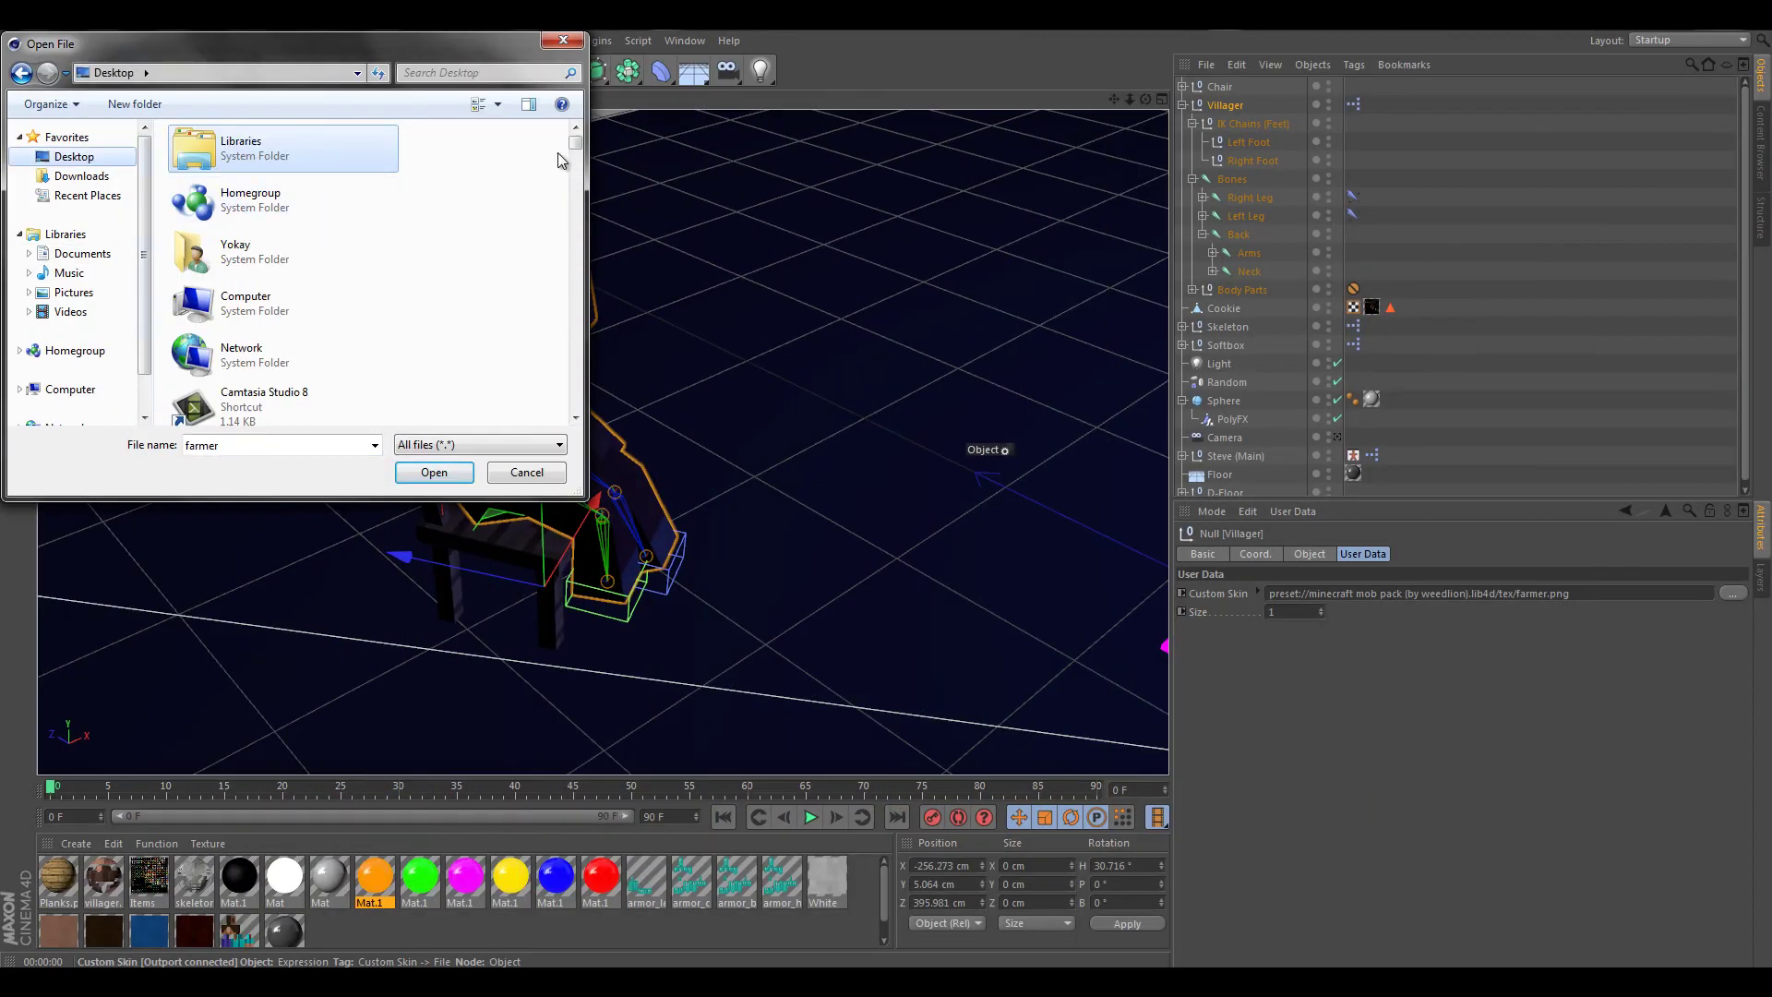
- Load the edited farmer.png as the villager's custom skin and render a preview of the scene
{"action": "type", "text": "farmer"}
{"action": "left_click", "coordinate": [434, 472]}
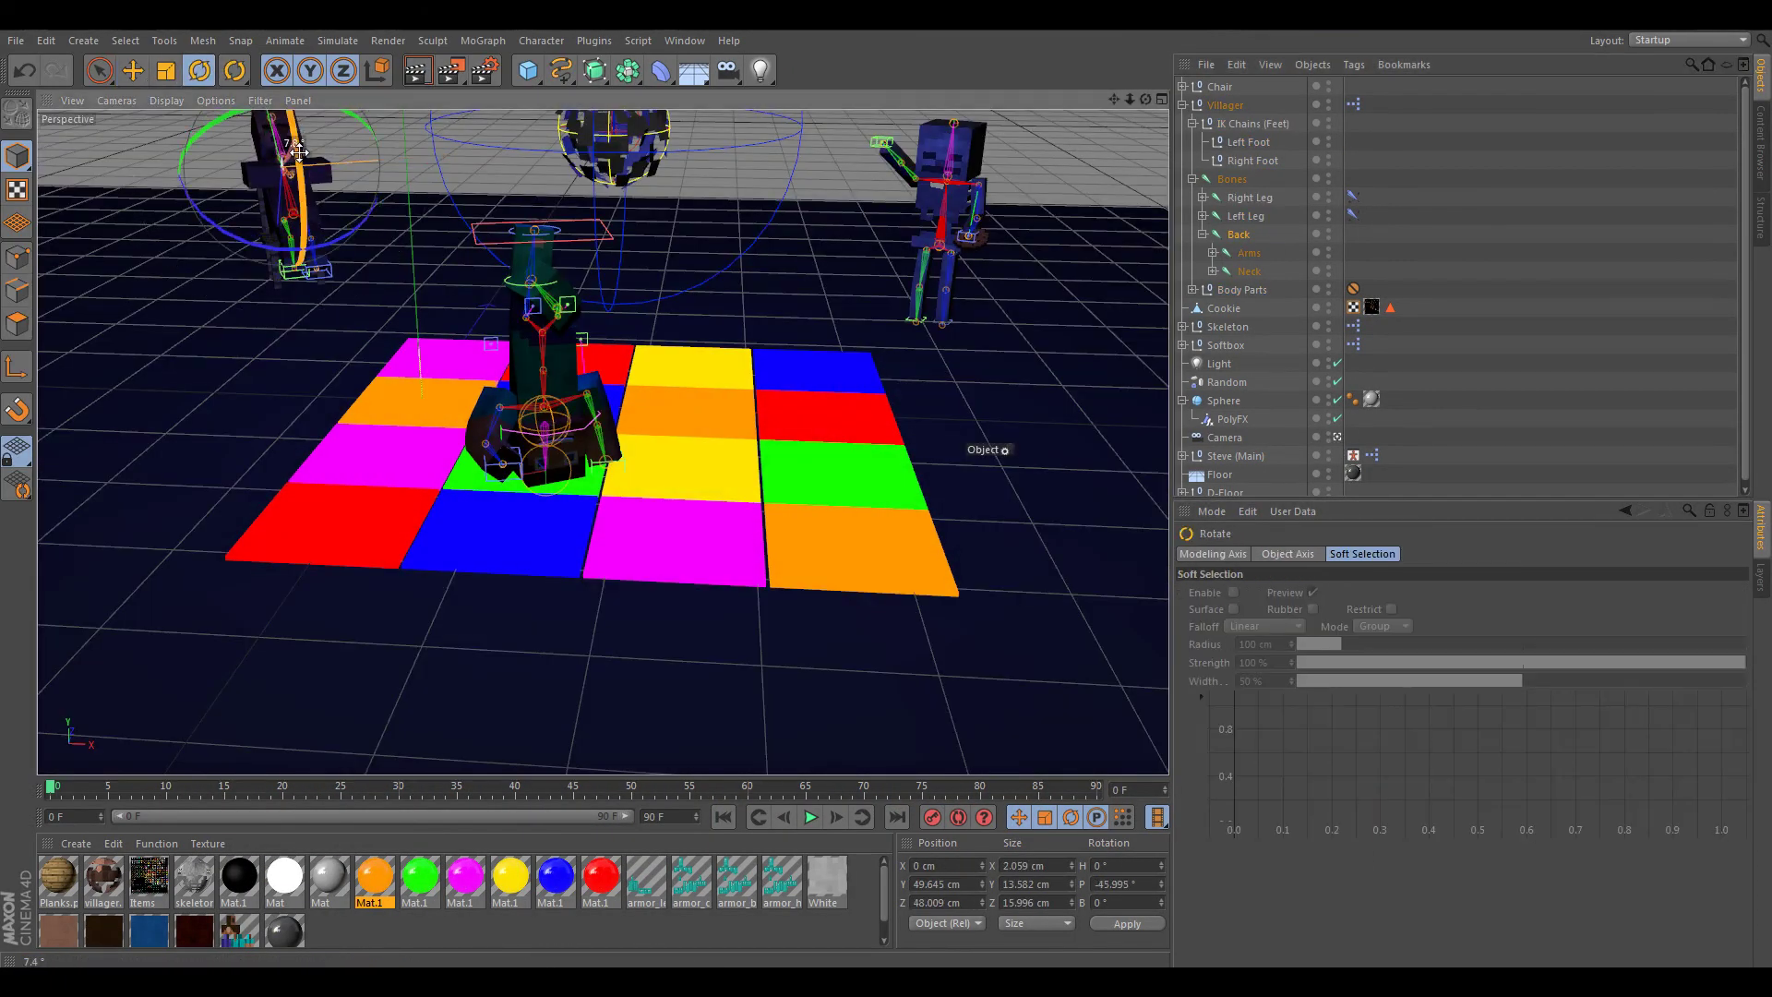
{"action": "left_click", "coordinate": [415, 80]}
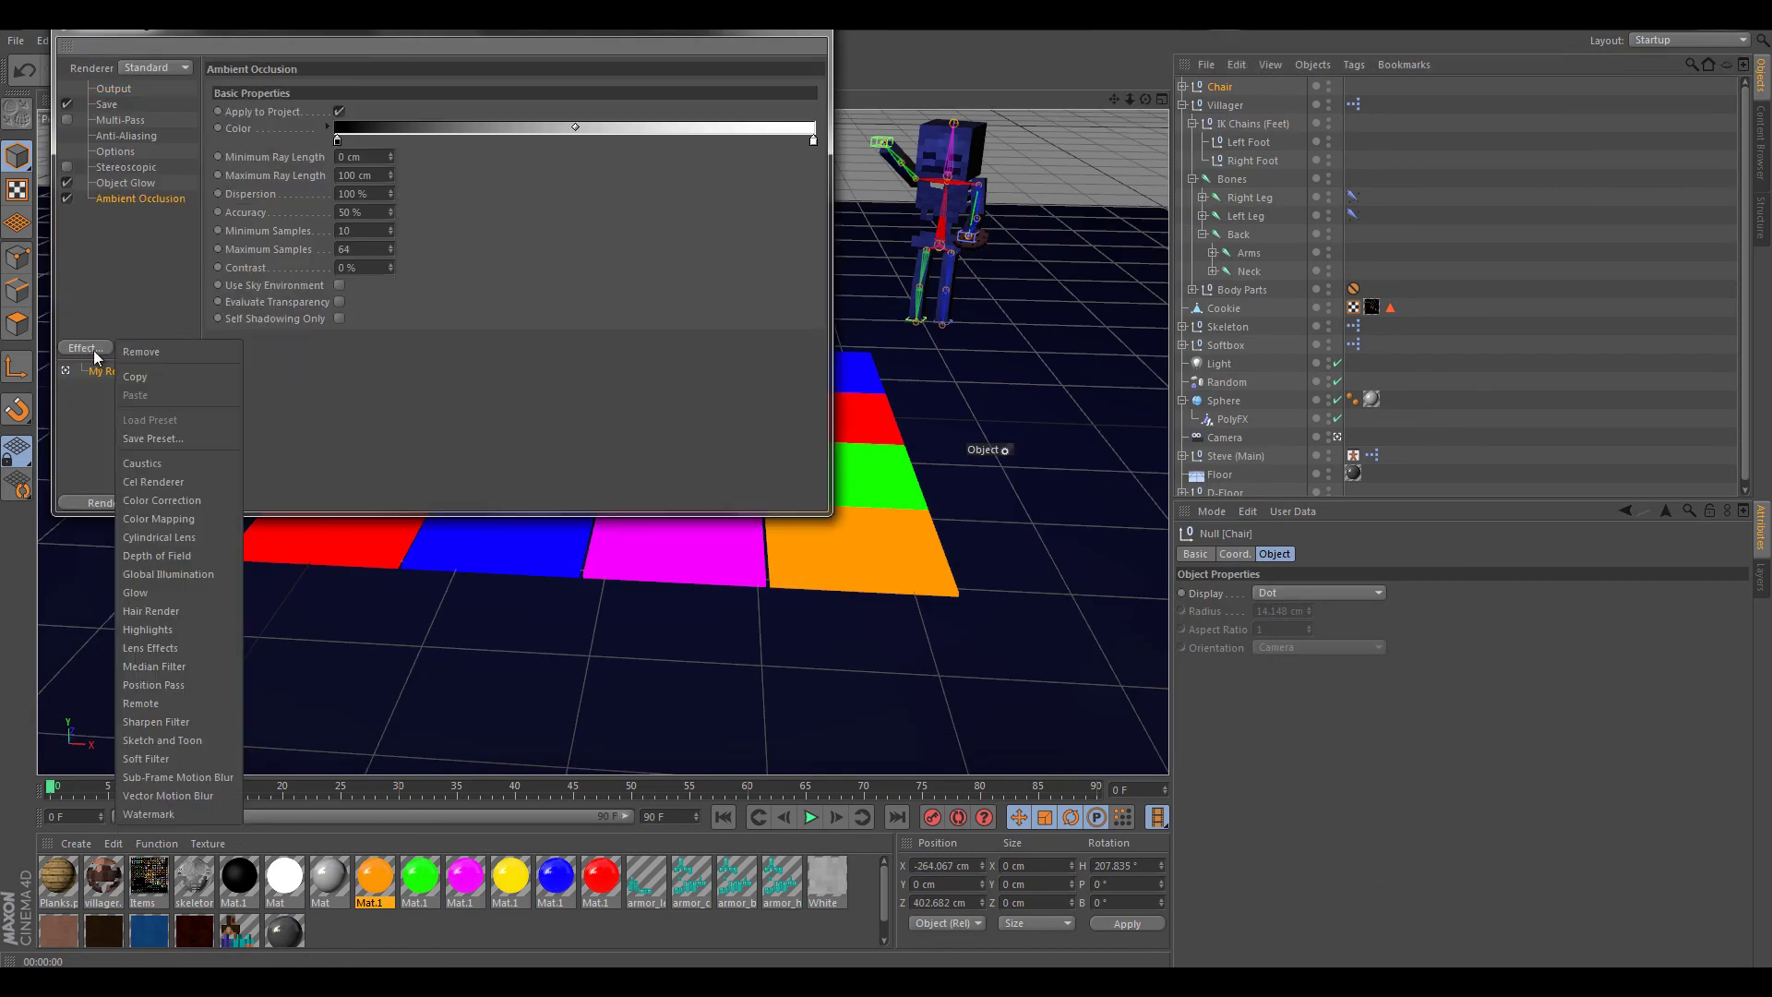
- Add the Global Illumination effect to the render settings
{"action": "left_click", "coordinate": [168, 574]}
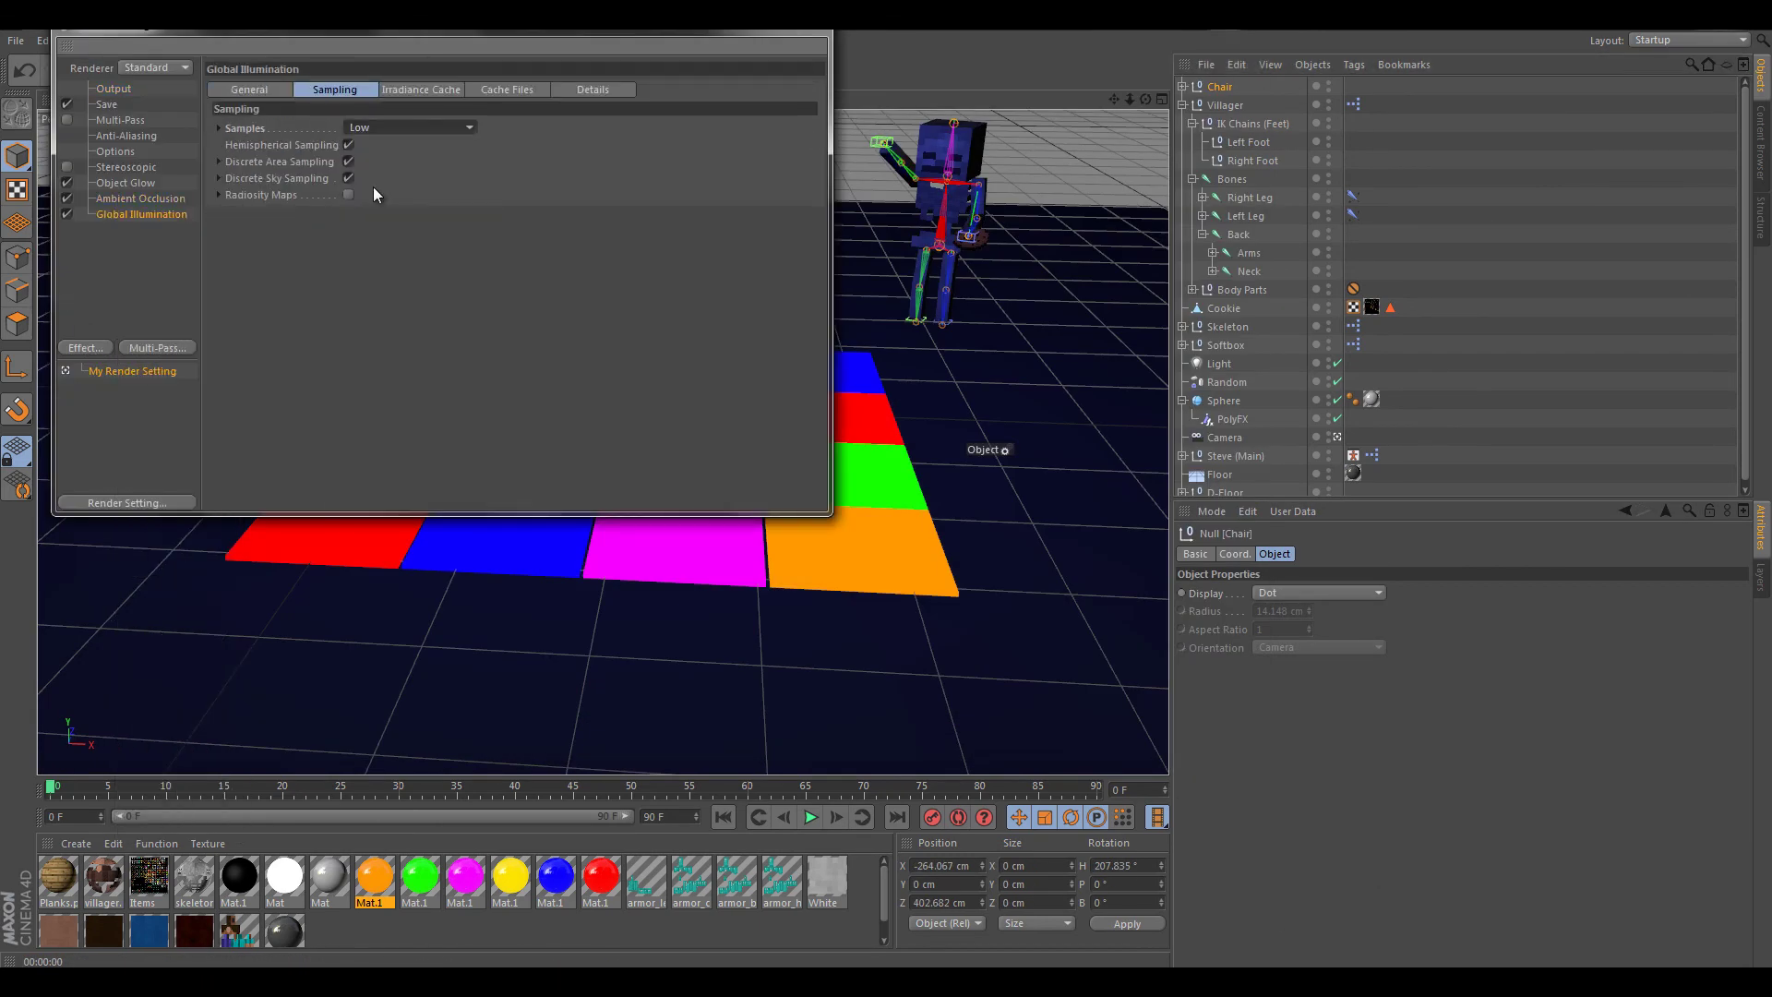